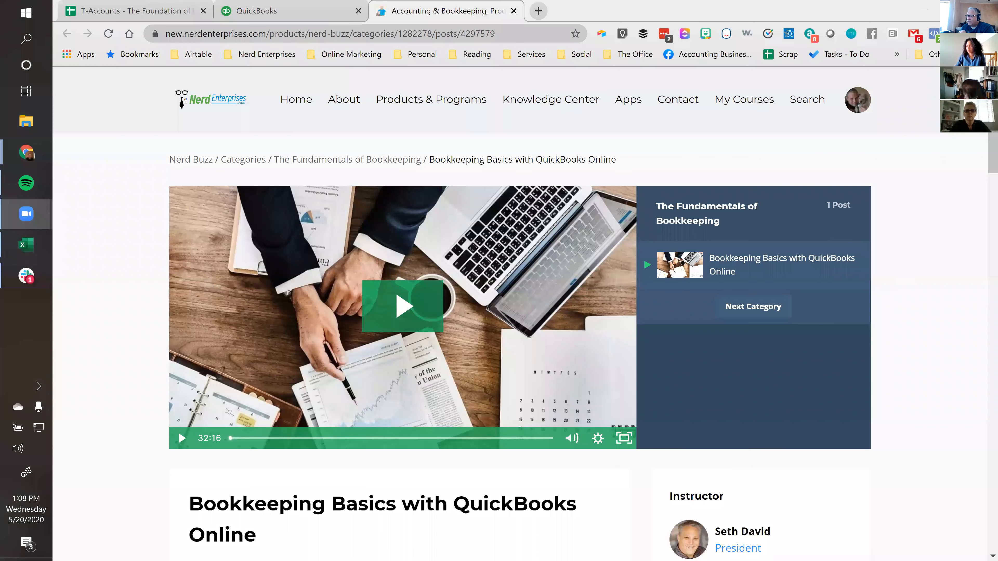
# Look over the Bookkeeping Basics with QuickBooks Online lesson page, including its video, description and practice instructions
pyautogui.click(447, 20)
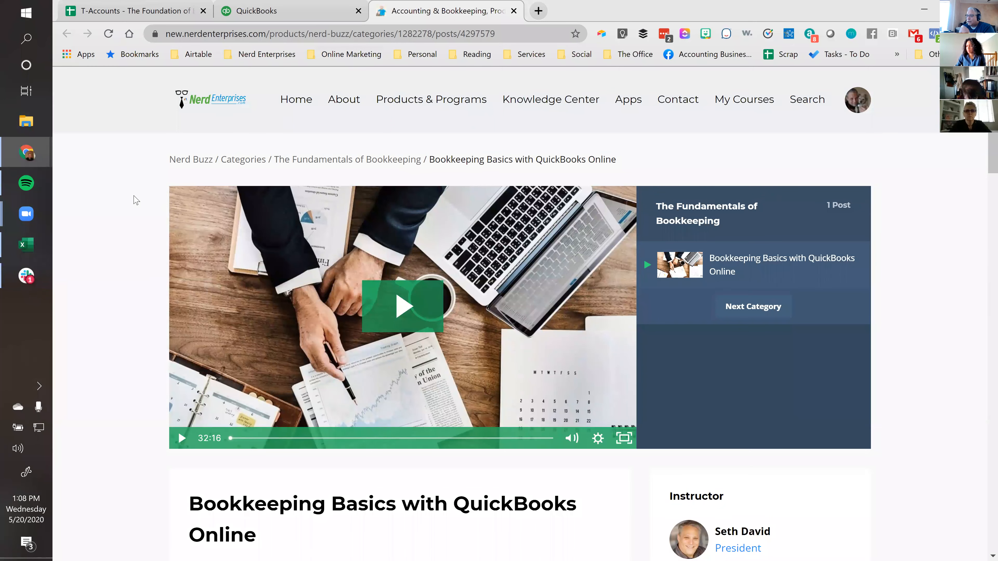
pyautogui.scroll(-1, 136, 198)
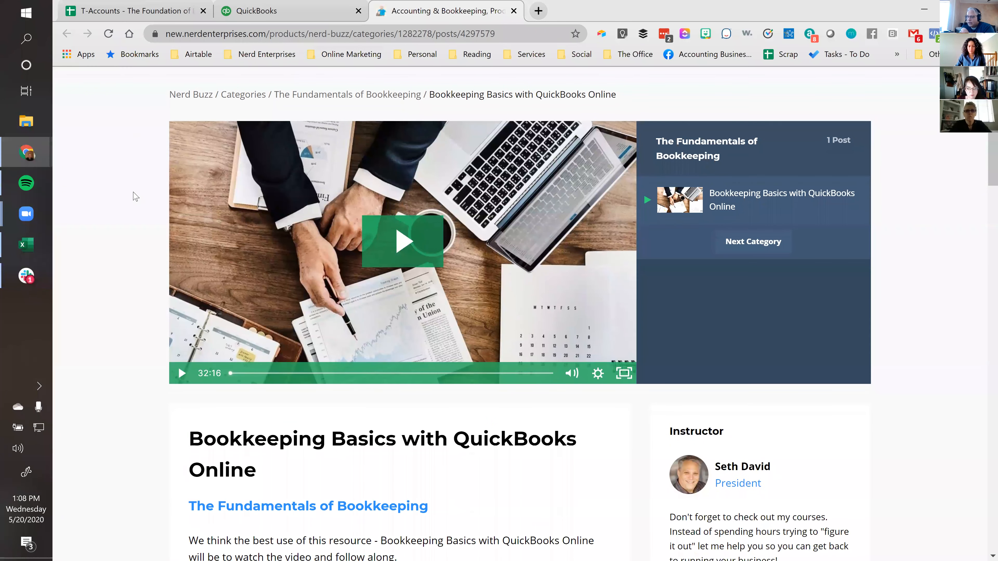
pyautogui.scroll(-1, 136, 197)
pyautogui.scroll(-3, 136, 197)
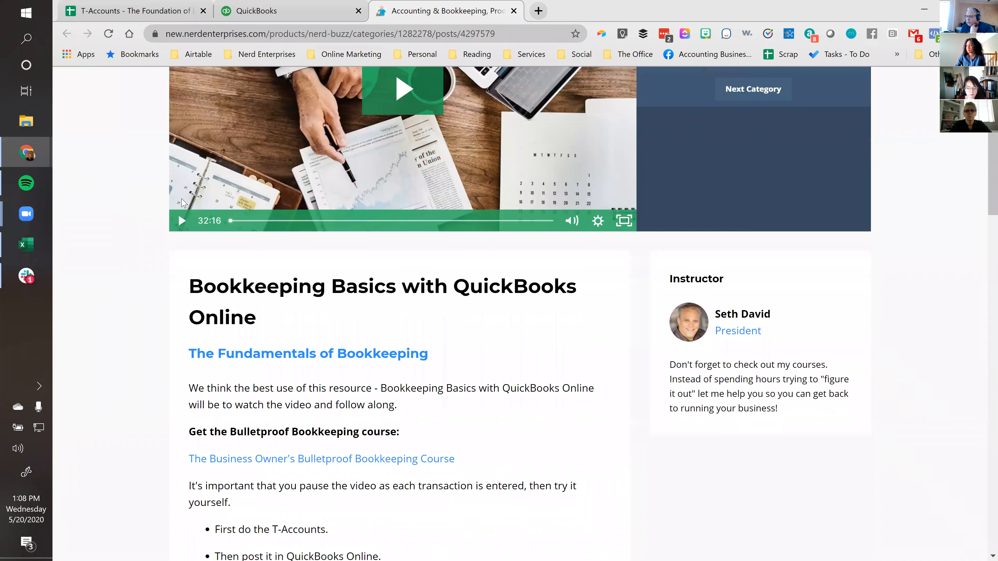
pyautogui.scroll(-1, 297, 255)
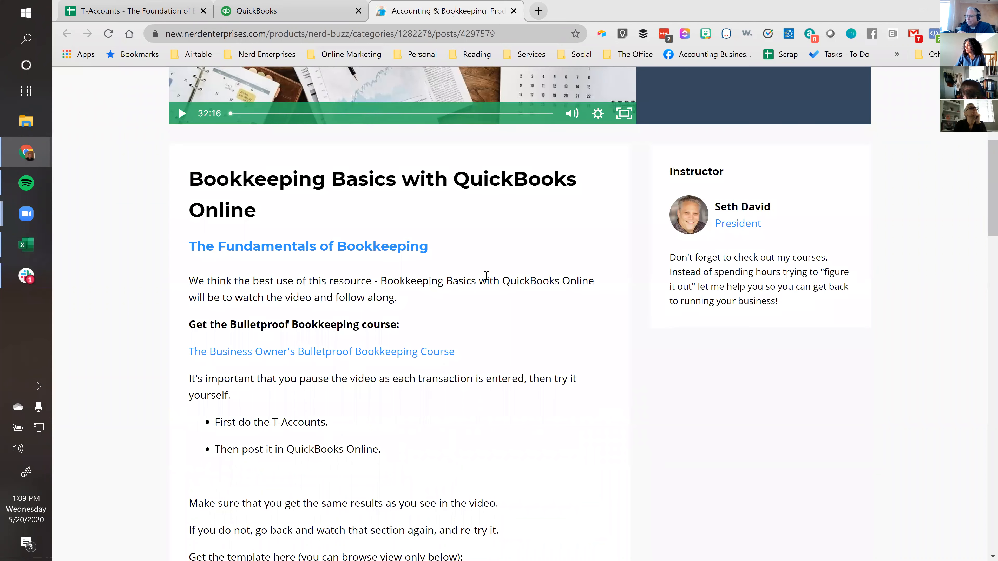
pyautogui.scroll(5, 484, 287)
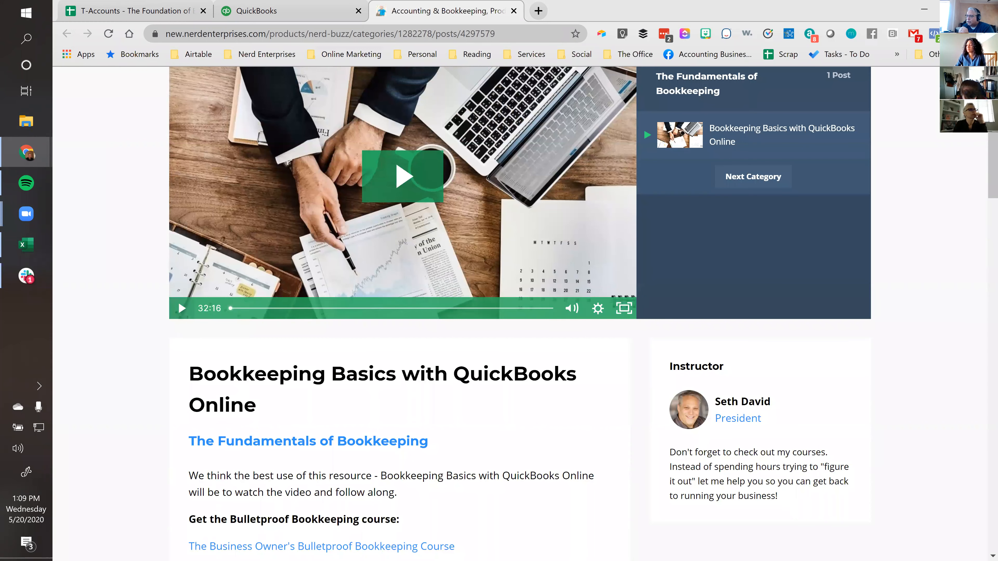
# Switch to the T-Accounts spreadsheet and examine its transaction list, trial balance and the individual T-accounts
pyautogui.click(189, 14)
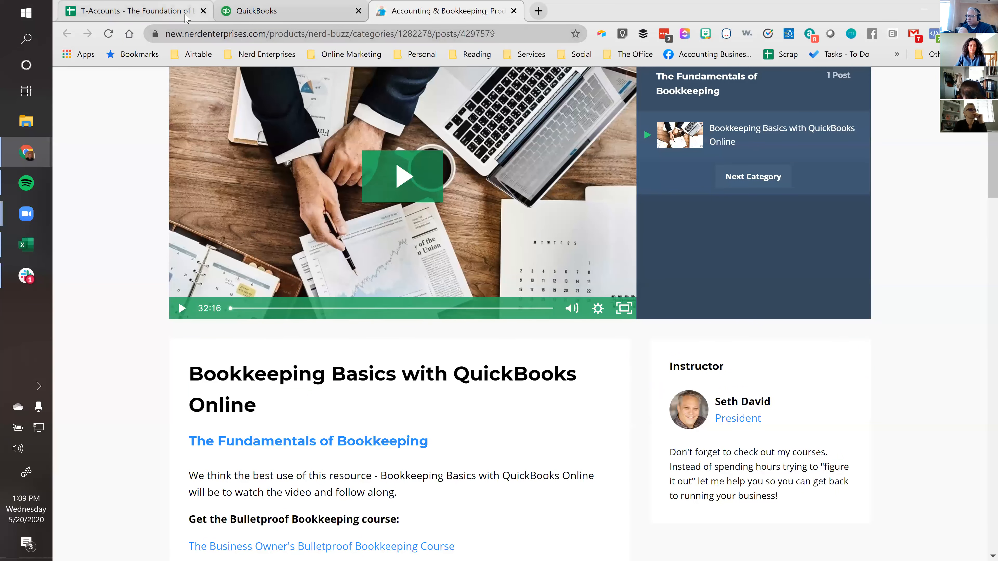
pyautogui.scroll(-6, 389, 344)
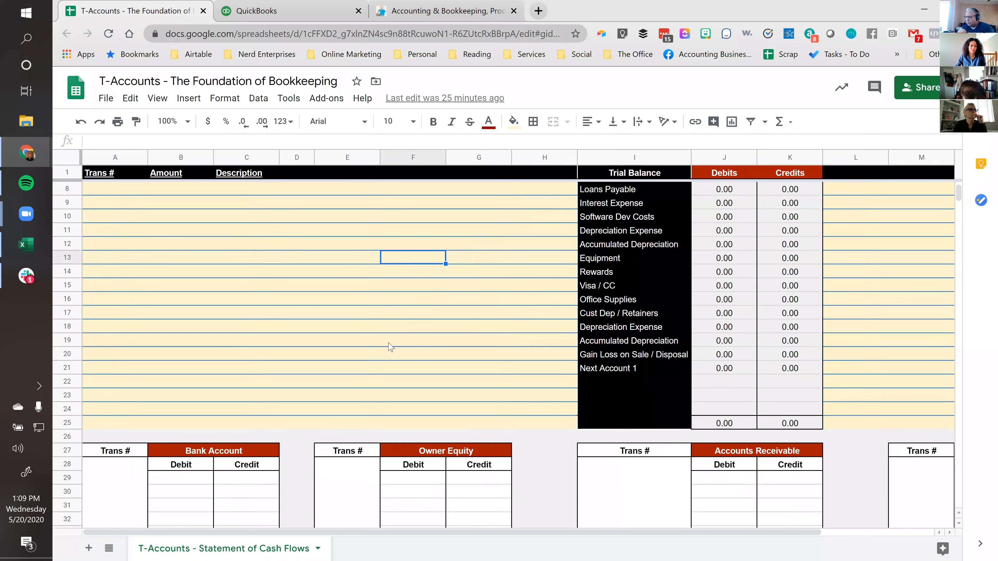
pyautogui.click(192, 314)
pyautogui.scroll(2, 470, 352)
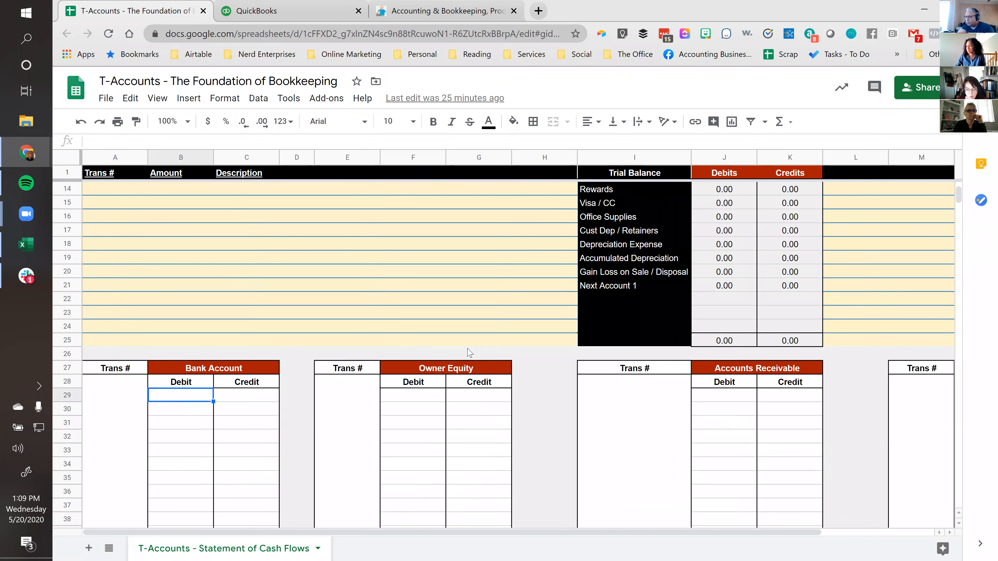
pyautogui.scroll(-4, 470, 353)
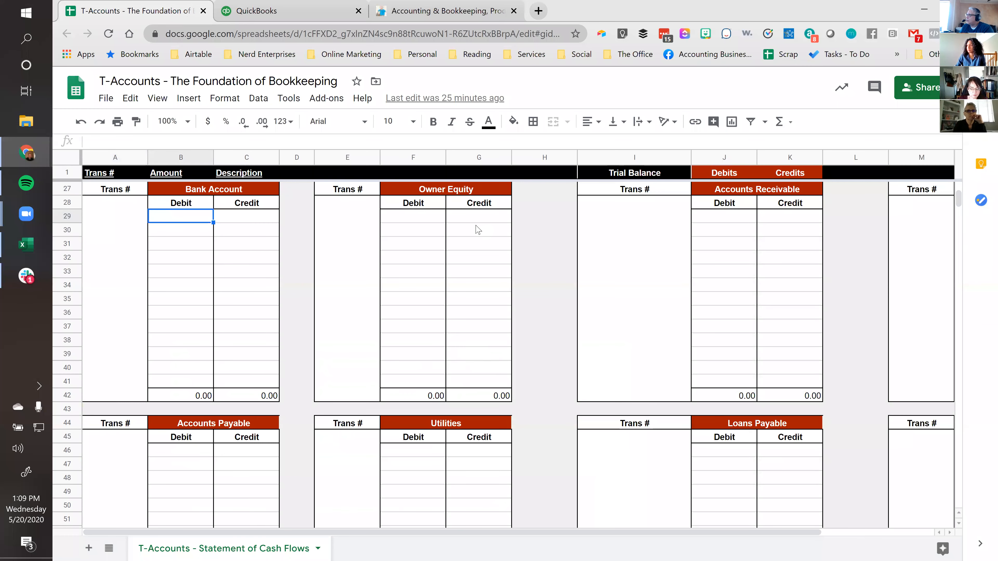
pyautogui.scroll(4, 471, 260)
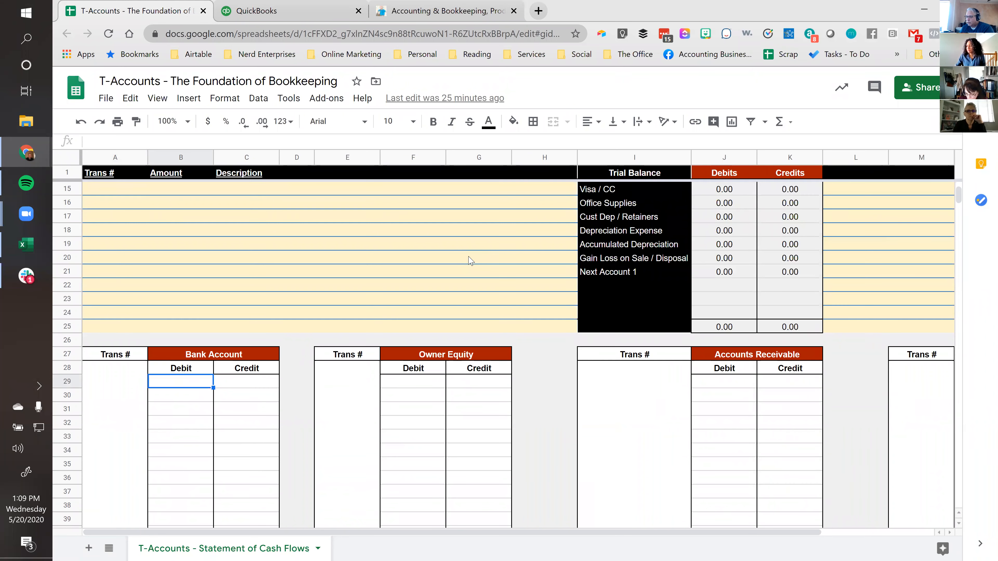
pyautogui.click(400, 387)
pyautogui.scroll(4, 361, 234)
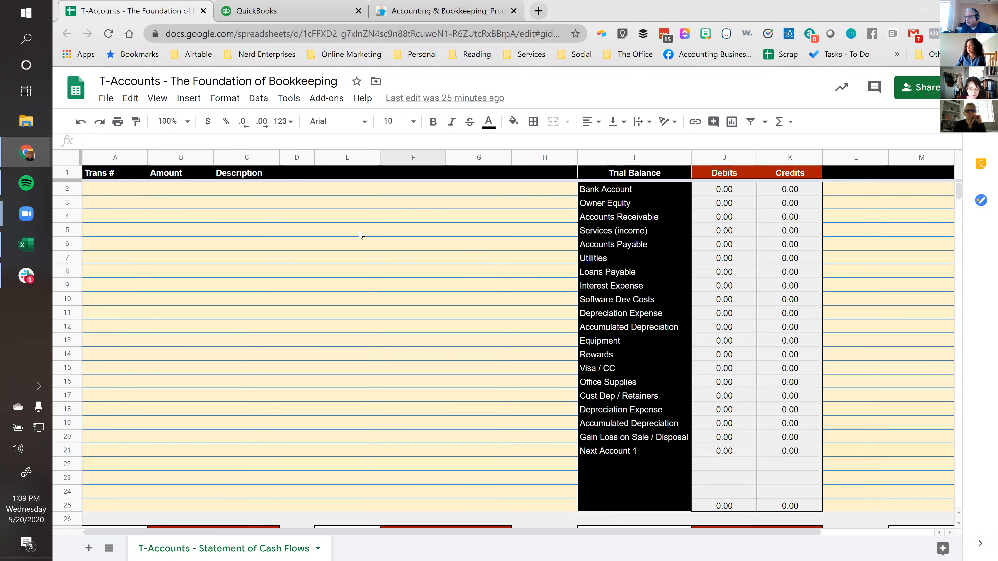
pyautogui.click(100, 189)
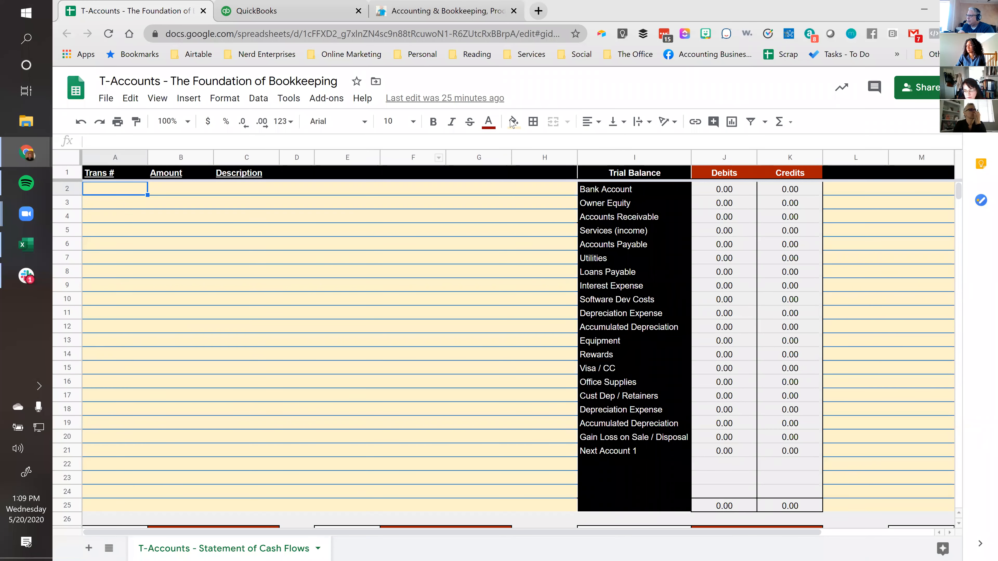
# Open the Airtable Lessons By Section list and follow the URL of the Connecting Your Bank Accounts lesson
pyautogui.click(383, 18)
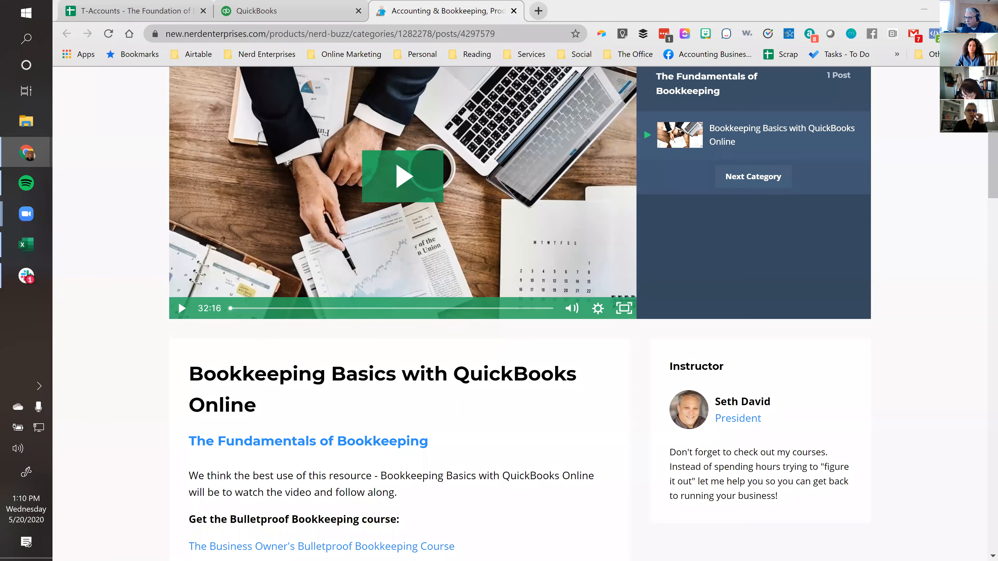
pyautogui.moveTo(626, 32); pyautogui.dragTo(615, 17)
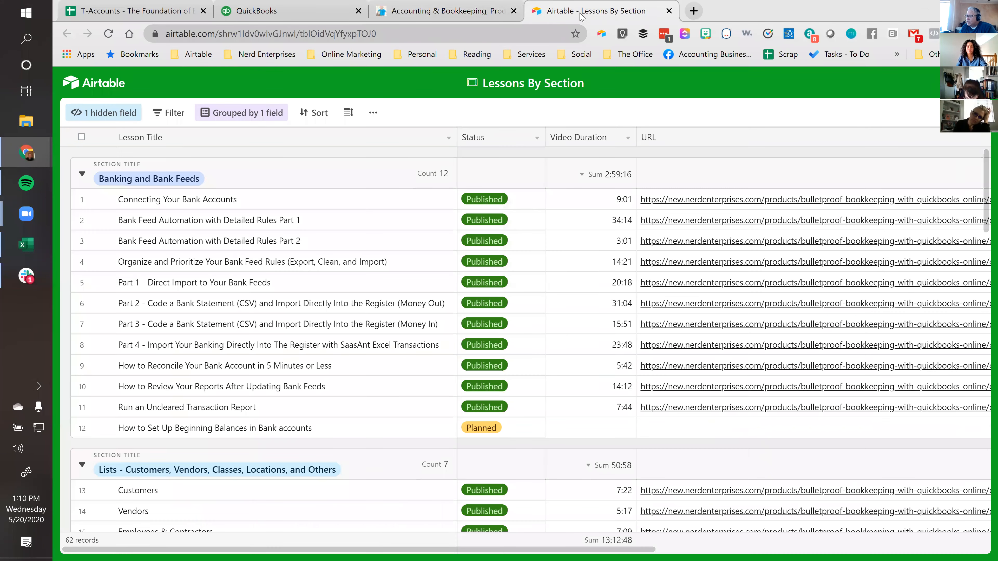
pyautogui.click(244, 201)
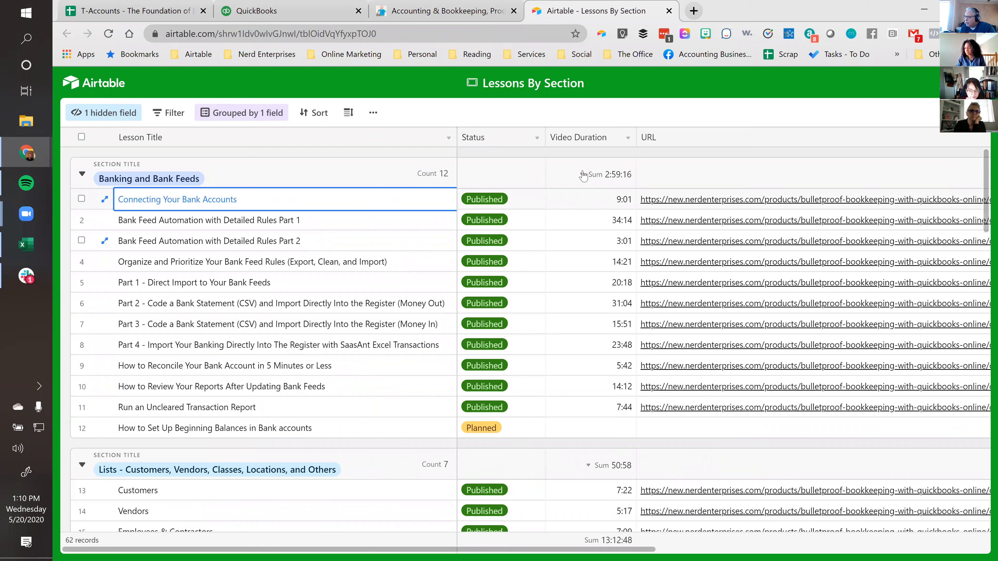
pyautogui.click(703, 203)
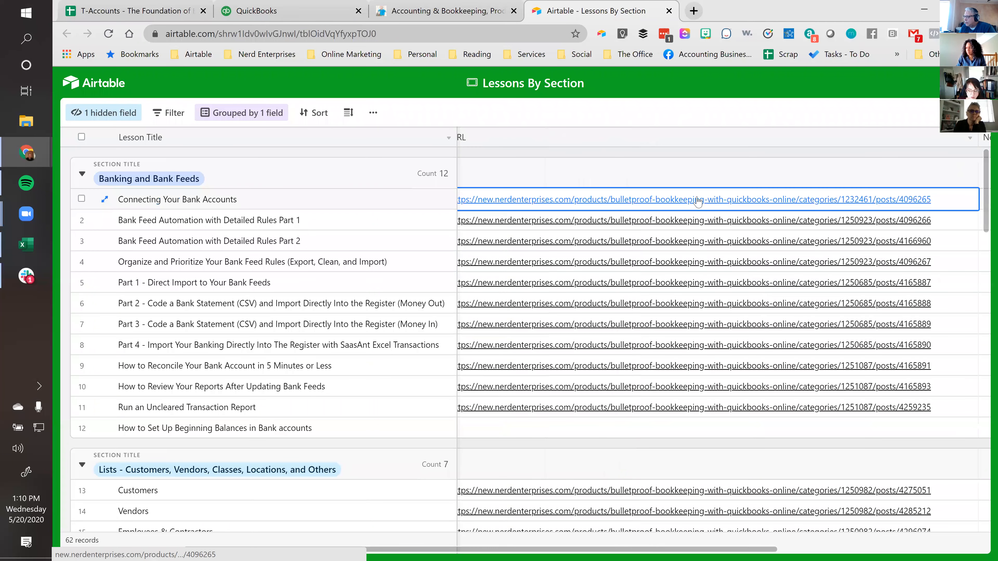
pyautogui.click(703, 199)
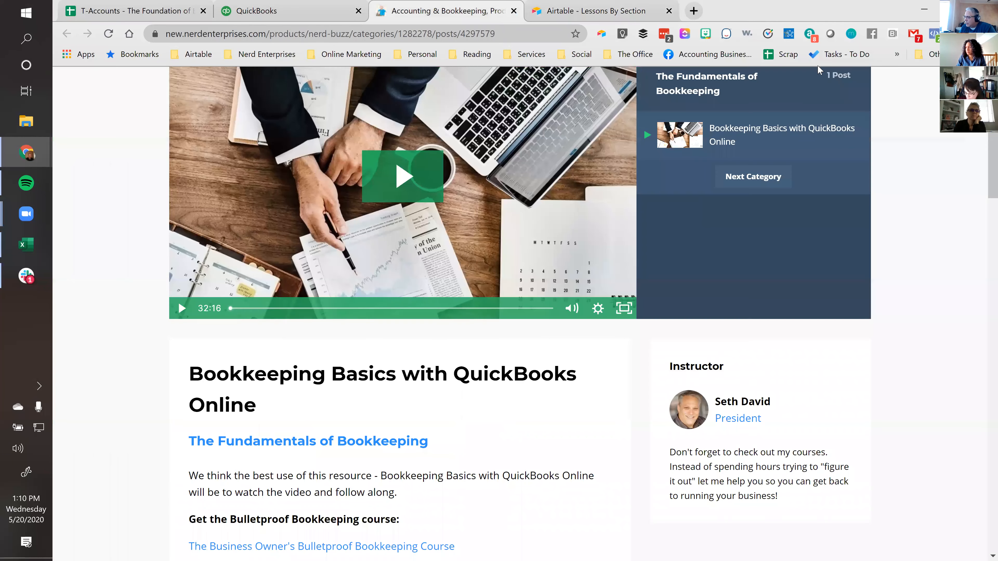
# Return to the Airtable lesson list and go through the status and video duration of the Connecting Your Bank Accounts lesson
pyautogui.scroll(3, 838, 176)
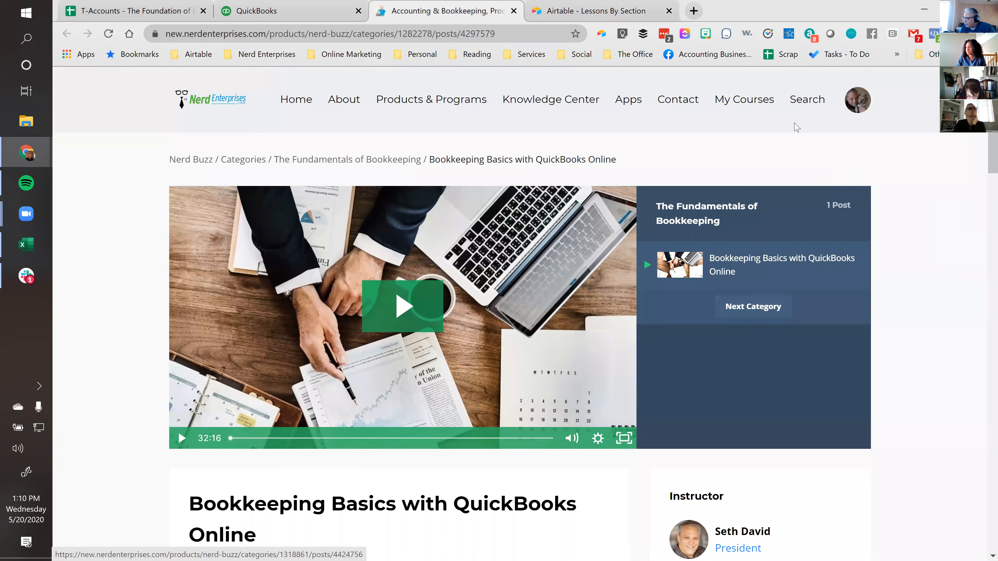
pyautogui.click(589, 12)
pyautogui.click(434, 202)
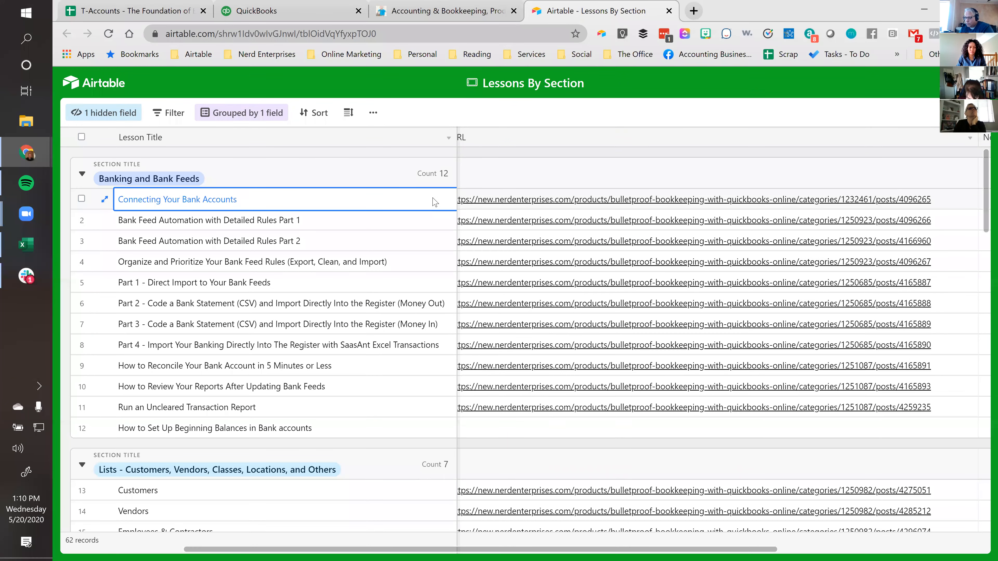
pyautogui.press('Right')
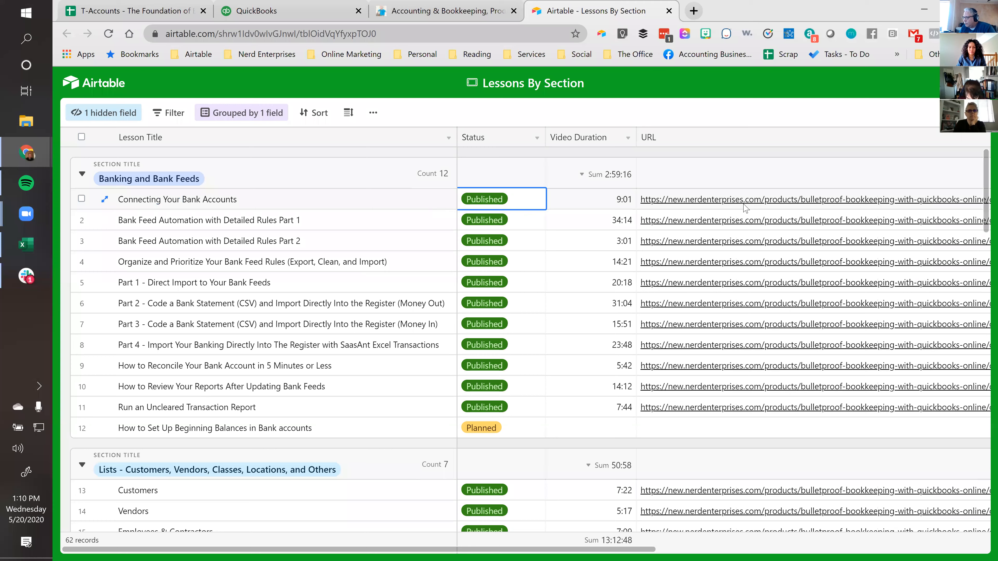
pyautogui.press('Right')
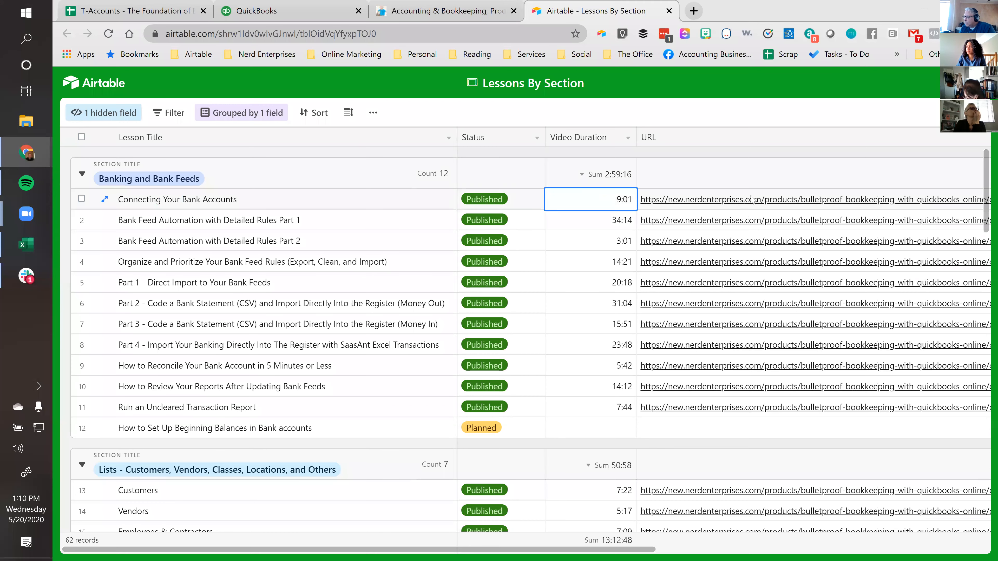
# Find the Statement of Cash Flows lesson in the Management Reports section and open its URL
pyautogui.scroll(-10, 236, 271)
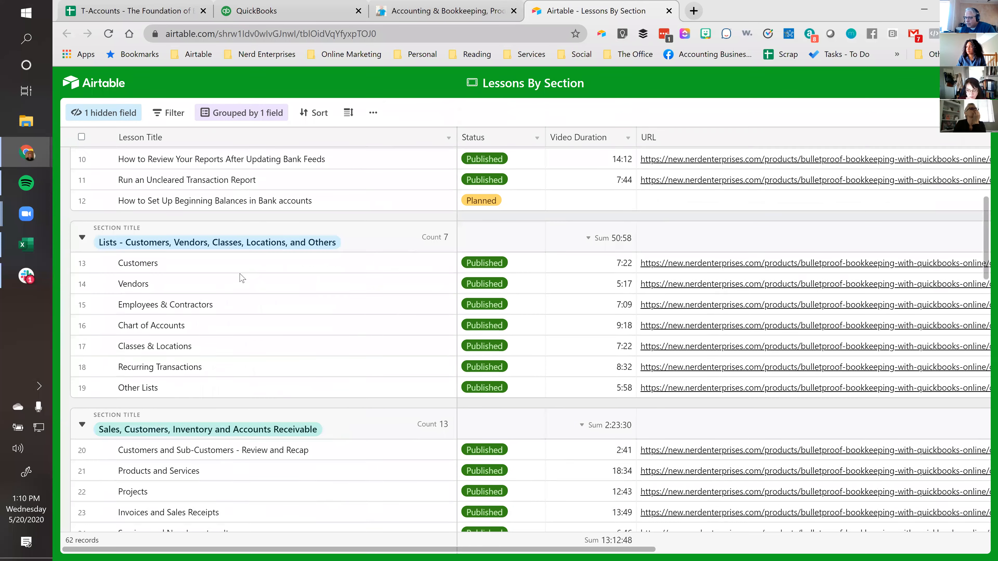
pyautogui.scroll(-10, 242, 277)
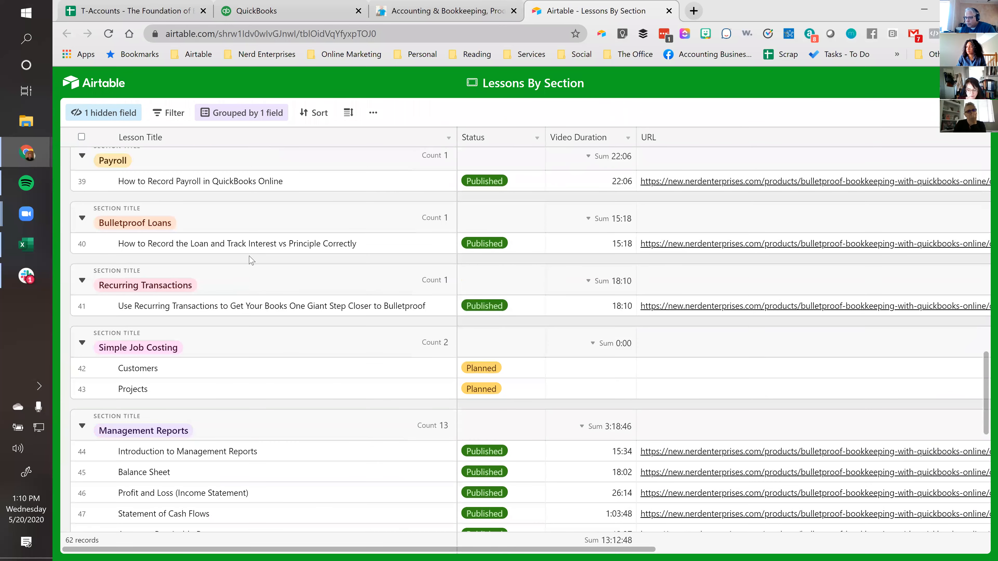
pyautogui.scroll(-8, 273, 301)
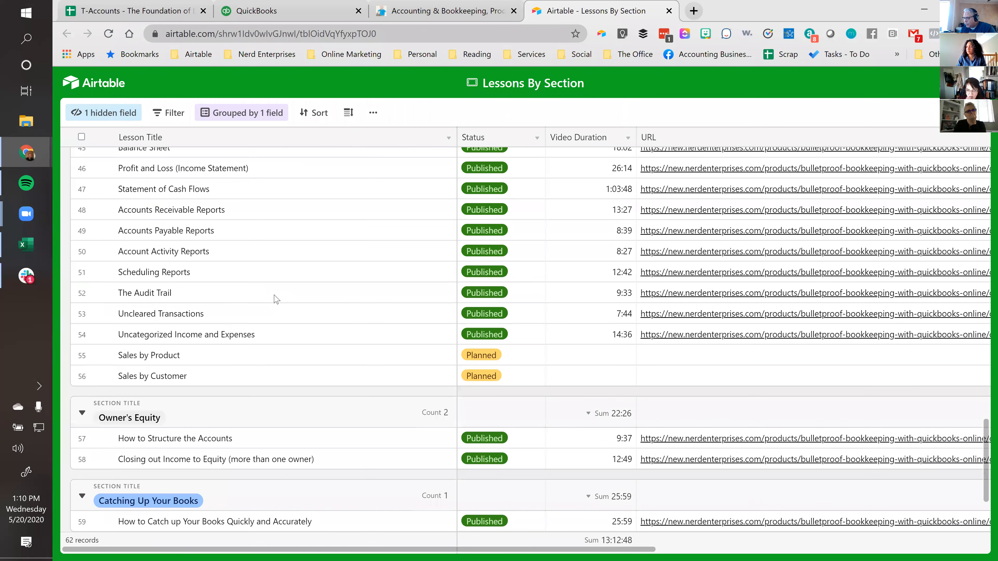
pyautogui.click(271, 192)
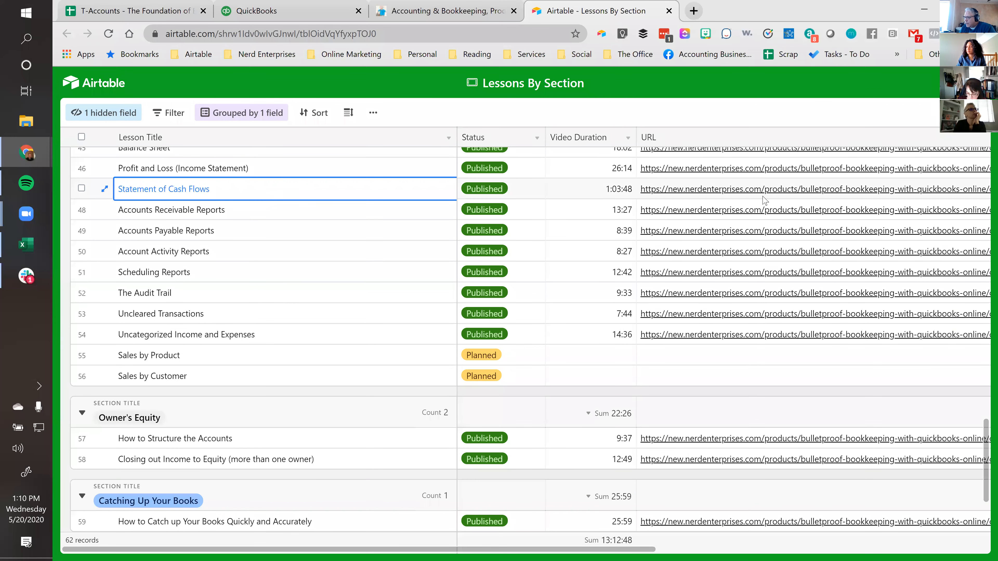
pyautogui.click(710, 195)
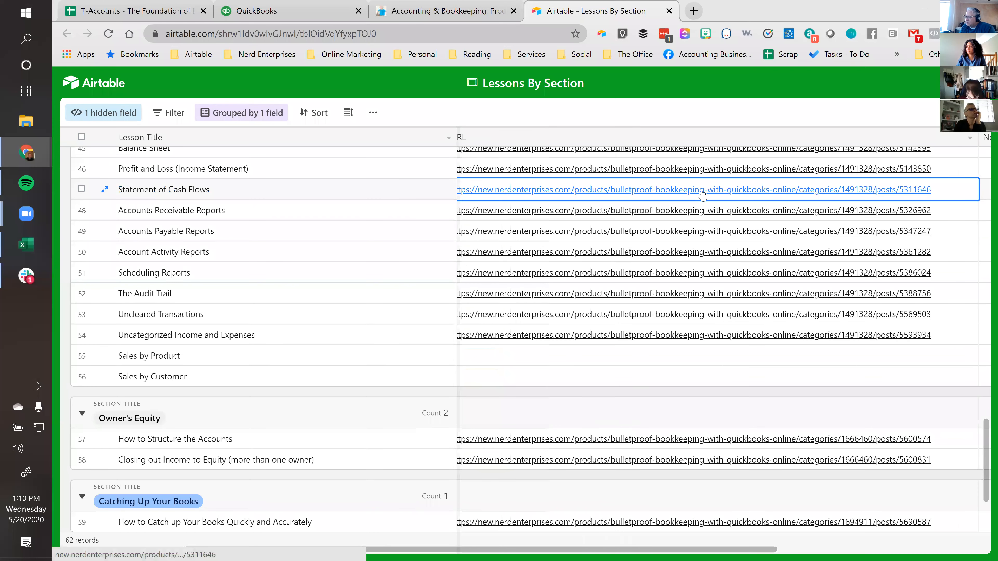
pyautogui.click(702, 192)
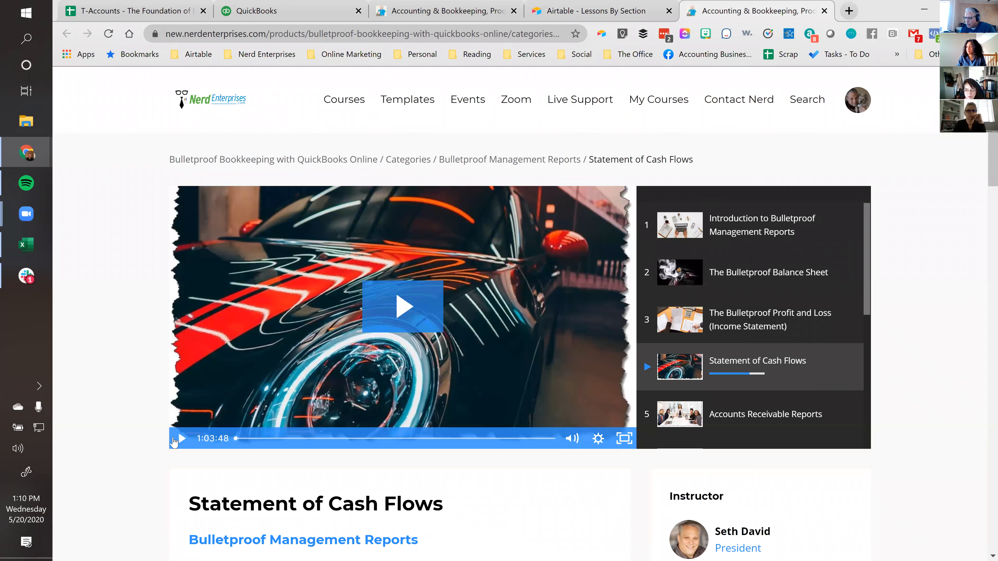
# Look over the Statement of Cash Flows lesson page and compare it with the Bookkeeping Basics lesson page
pyautogui.scroll(-5, 122, 338)
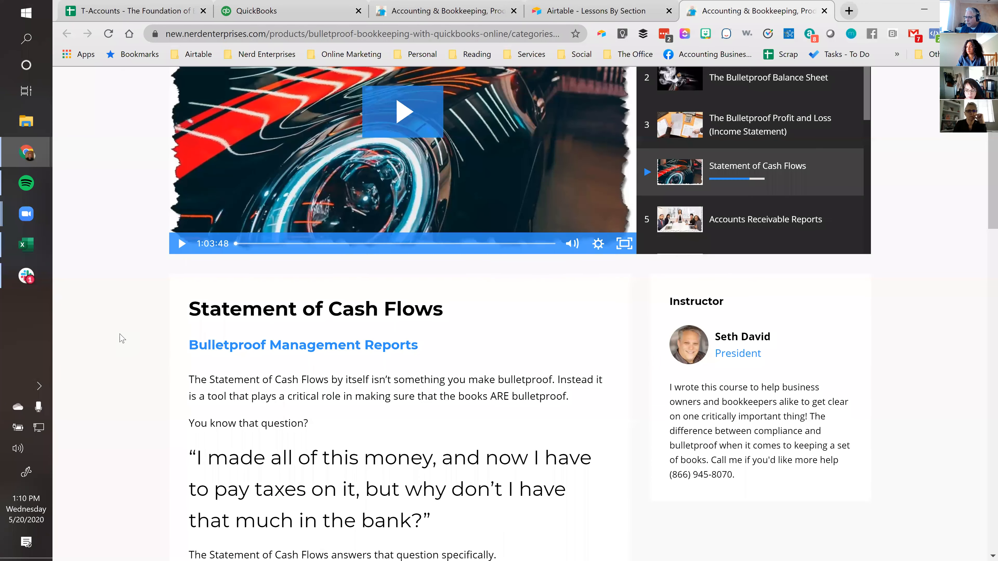
pyautogui.scroll(-3, 122, 338)
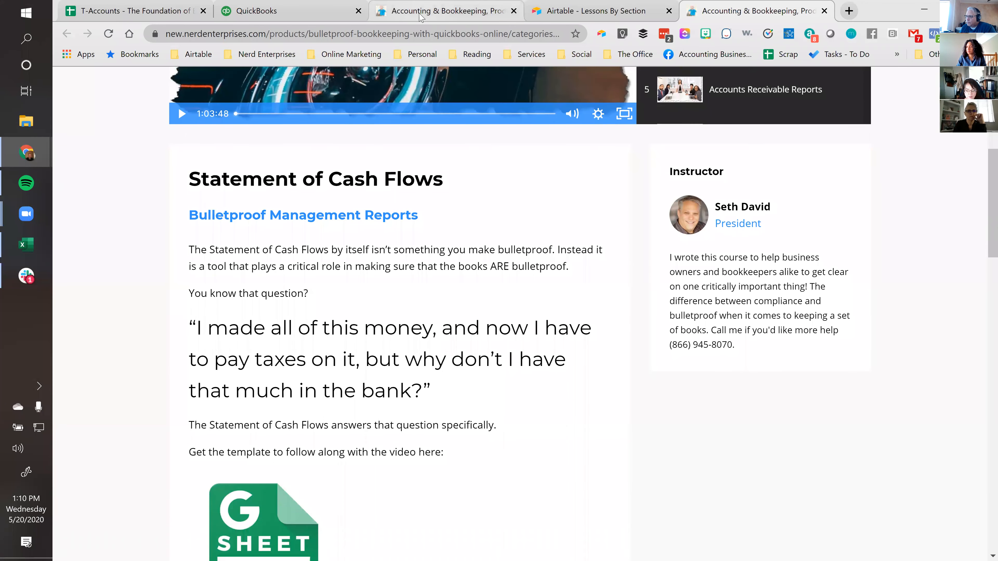
pyautogui.click(432, 12)
pyautogui.scroll(-3, 352, 460)
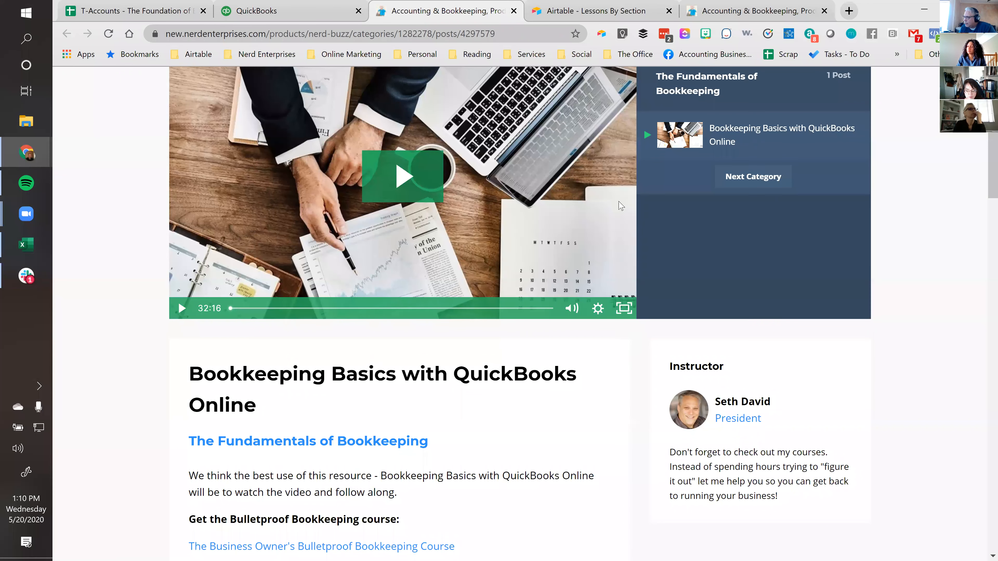
pyautogui.click(735, 16)
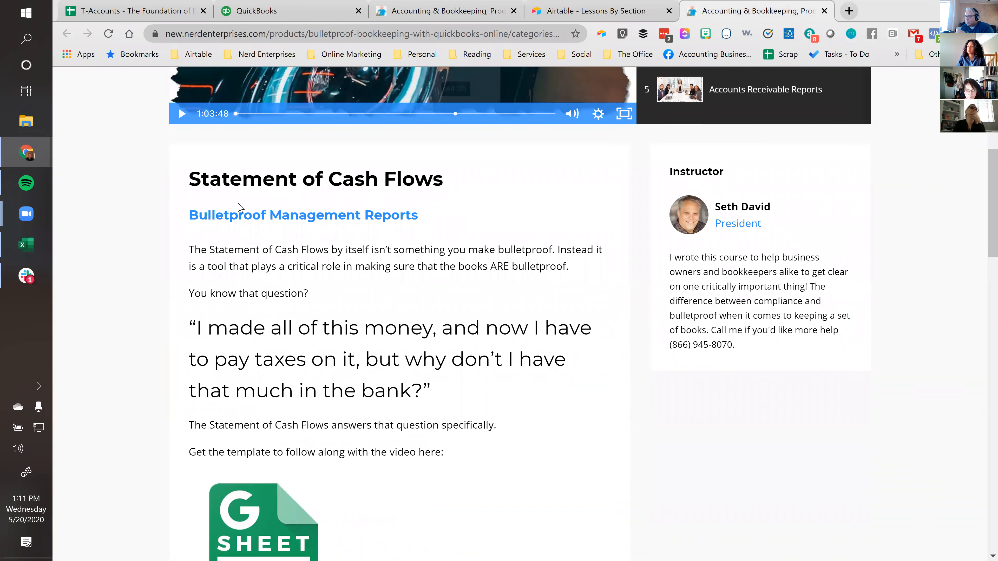
pyautogui.scroll(5, 126, 199)
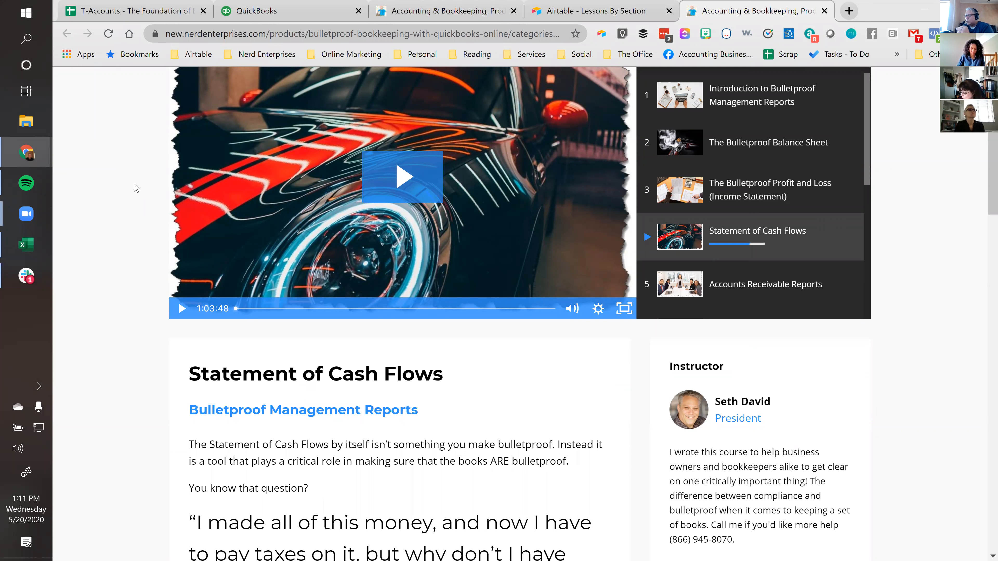
# Switch to QuickBooks, start a new check and activate its bank account selection
pyautogui.click(278, 12)
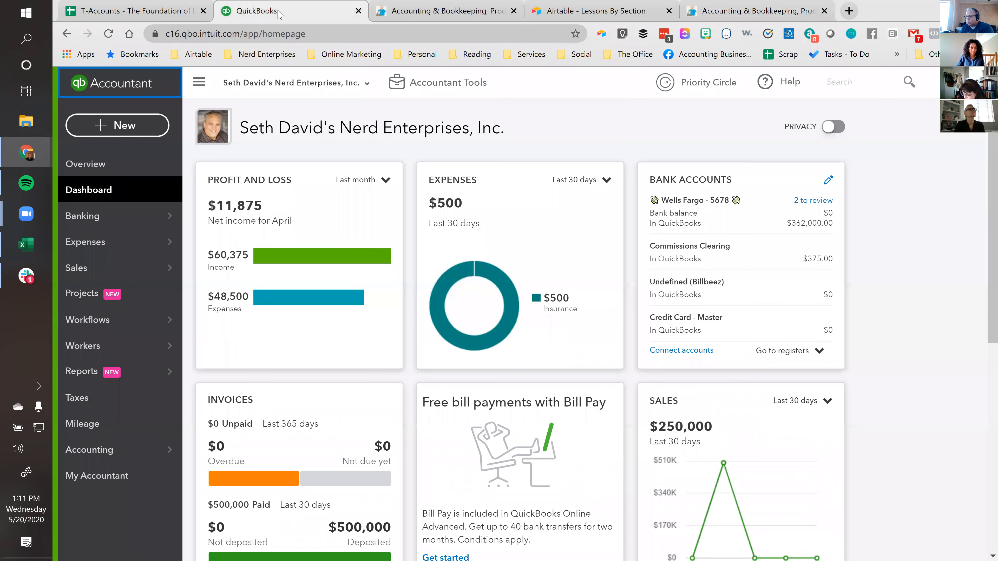
pyautogui.click(125, 126)
pyautogui.click(259, 228)
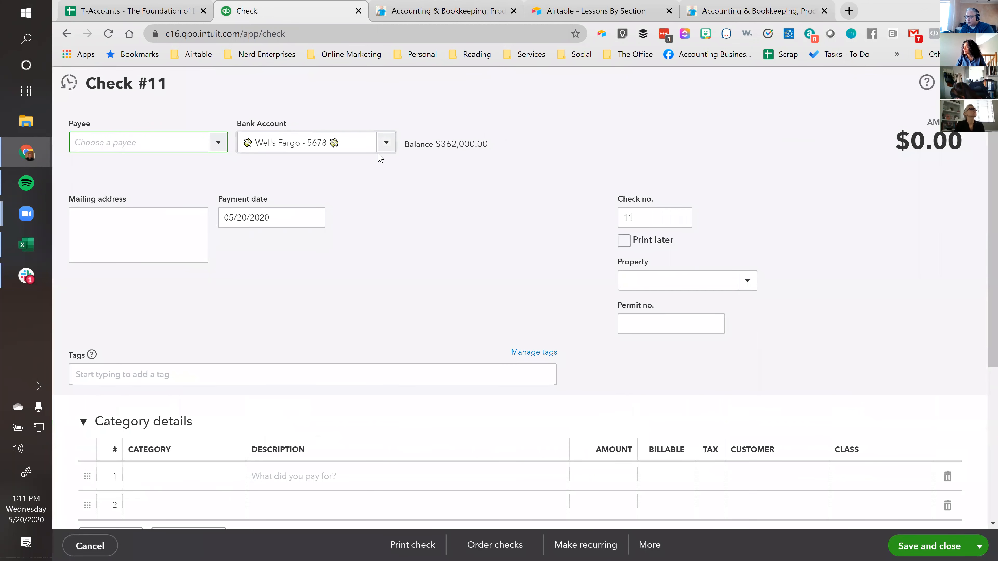
pyautogui.click(368, 135)
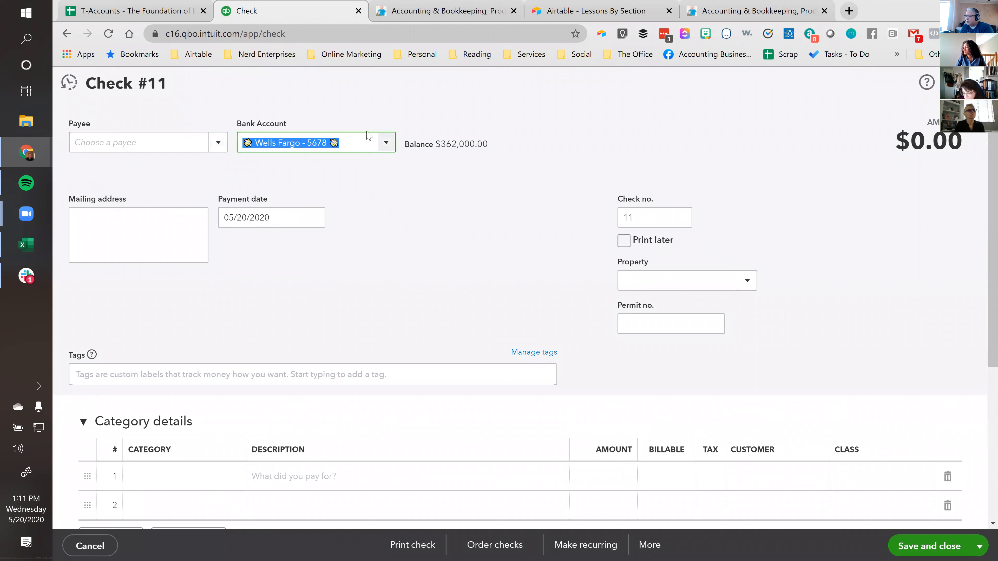
# Go through the category cells of the first two check lines and the amount cell of the first line
pyautogui.click(454, 202)
pyautogui.scroll(-5, 449, 198)
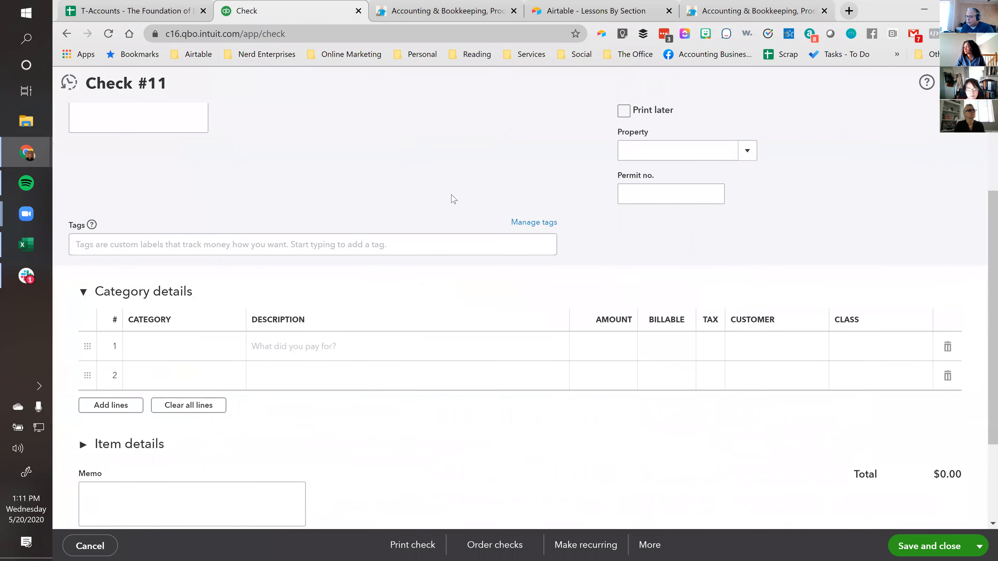
pyautogui.click(167, 285)
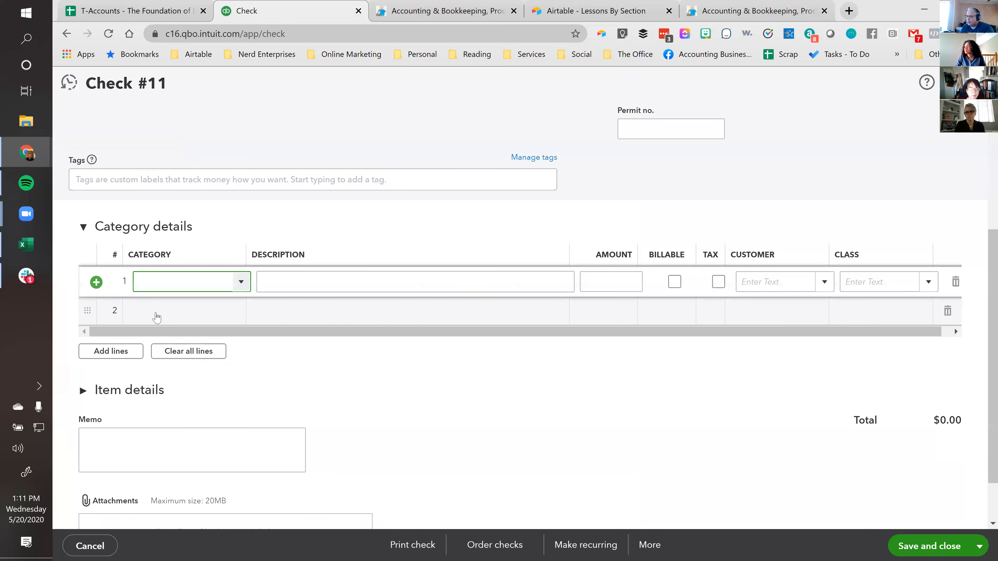
pyautogui.click(156, 314)
pyautogui.click(157, 283)
pyautogui.click(156, 310)
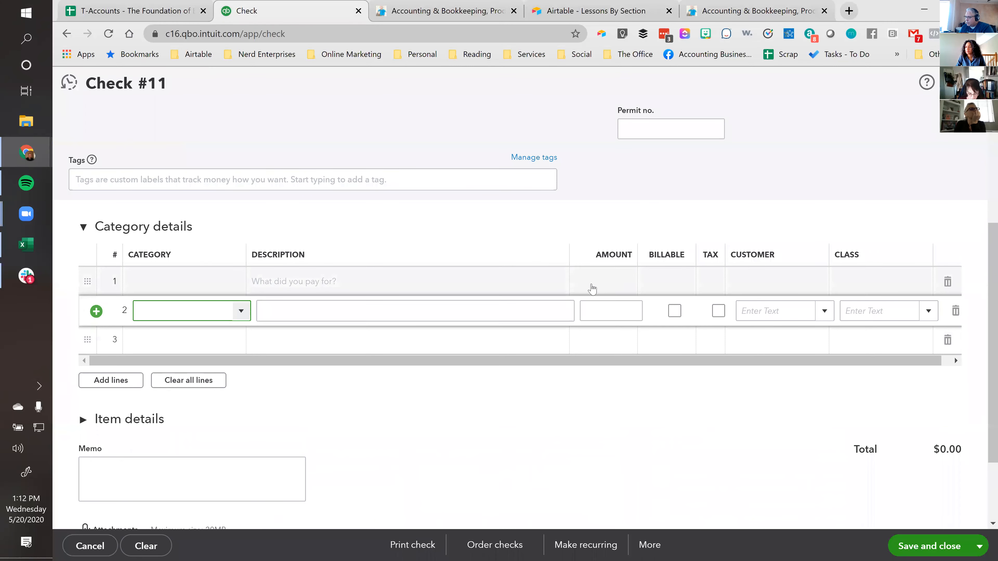
pyautogui.click(603, 283)
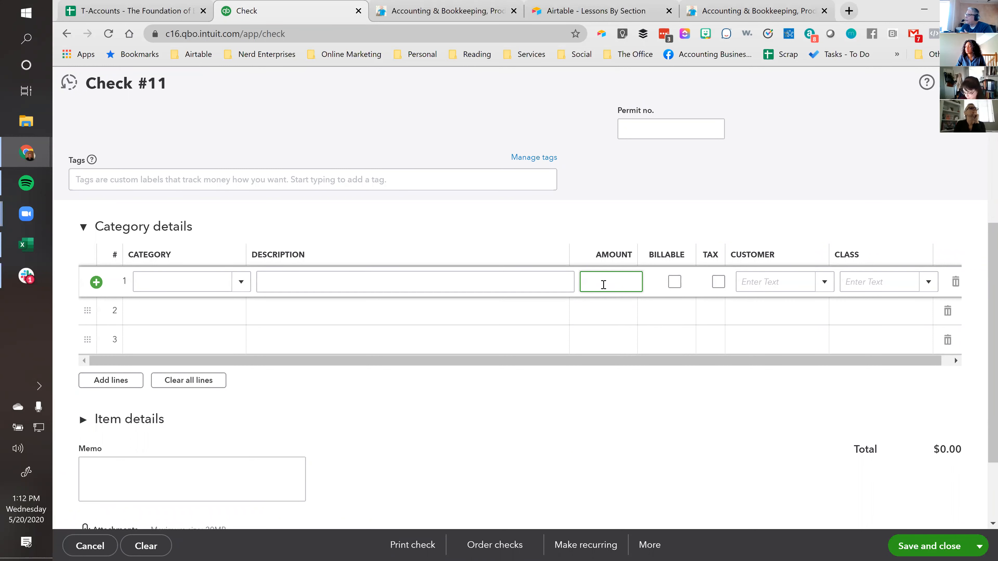
# Set the first category line of the check to Commissions Paid with an amount of 5,000
pyautogui.click(202, 277)
pyautogui.write('comm')
pyautogui.press('Down')
pyautogui.press('Down')
pyautogui.press('Down')
pyautogui.press('Tab')
pyautogui.click(587, 278)
pyautogui.write('5000')
pyautogui.press('Tab')
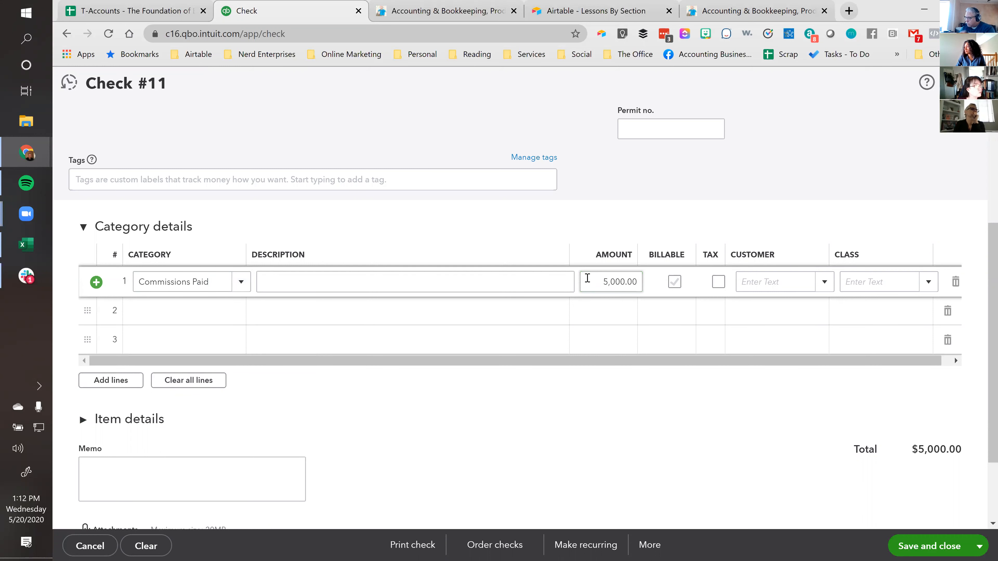
# Set the second category line of the check to Insurance with an amount of -250
pyautogui.click(252, 320)
pyautogui.write('ins')
pyautogui.click(220, 356)
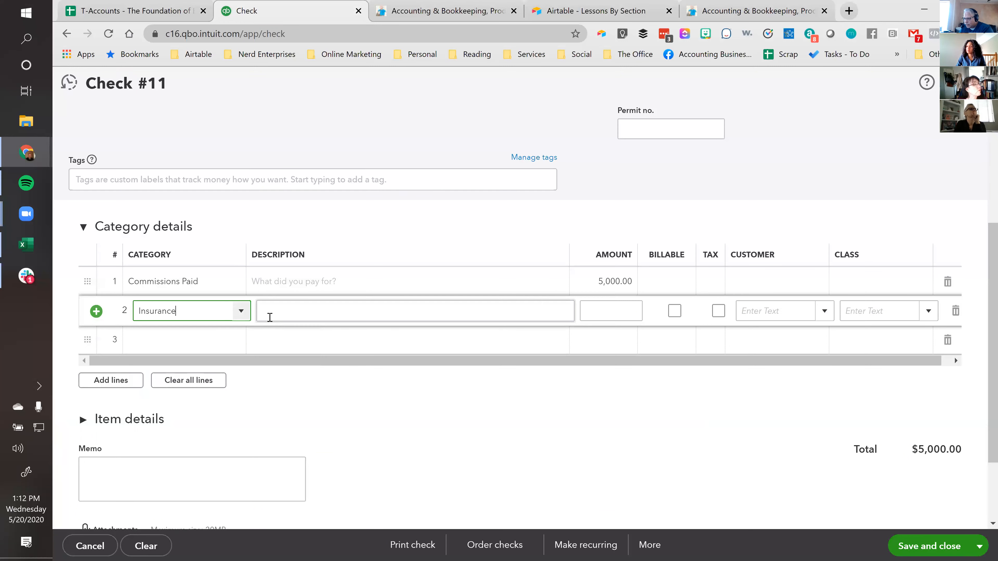
pyautogui.click(638, 312)
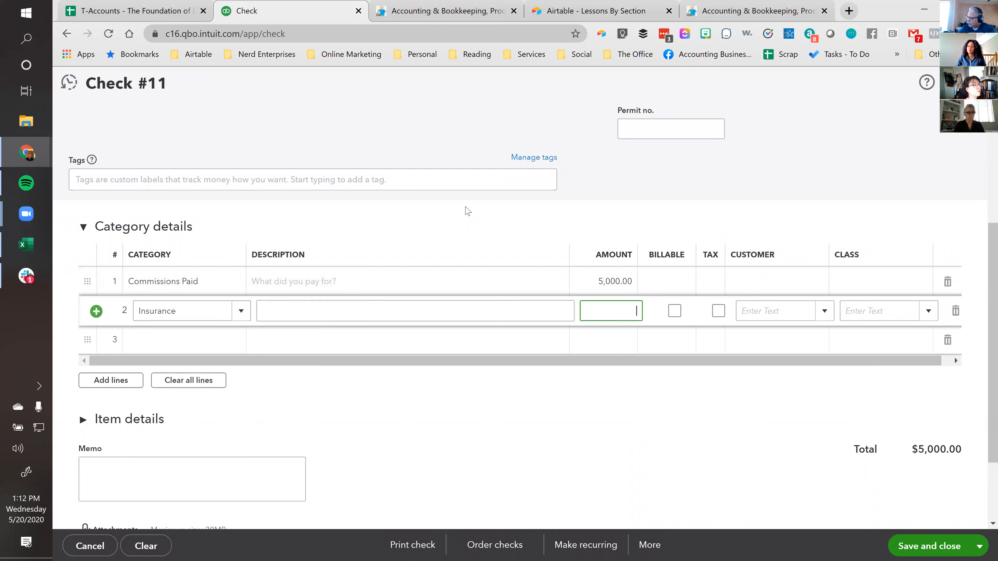
pyautogui.write('-250')
pyautogui.press('Tab')
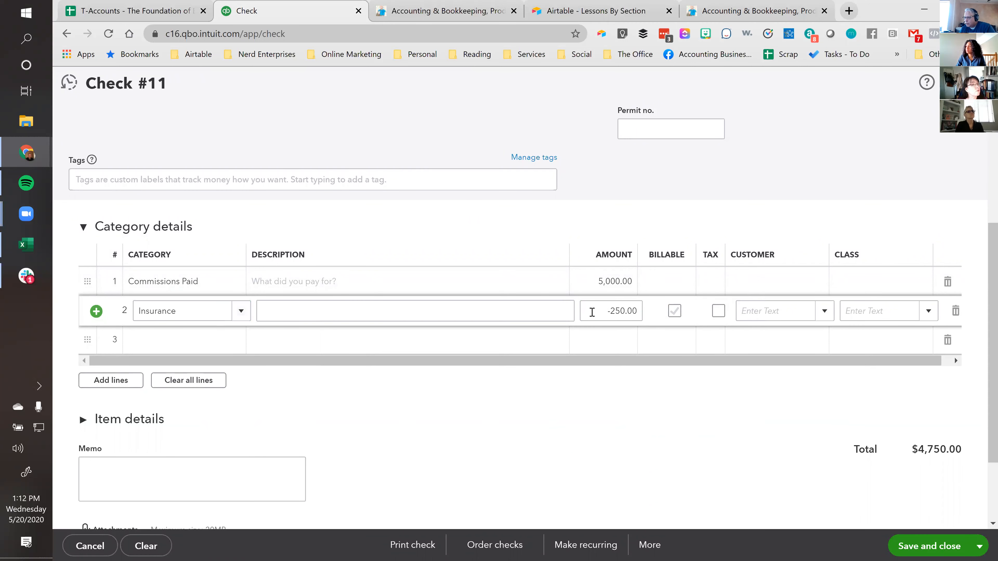
# Review how the two line amounts relate to the check total and the selected bank account
pyautogui.click(602, 311)
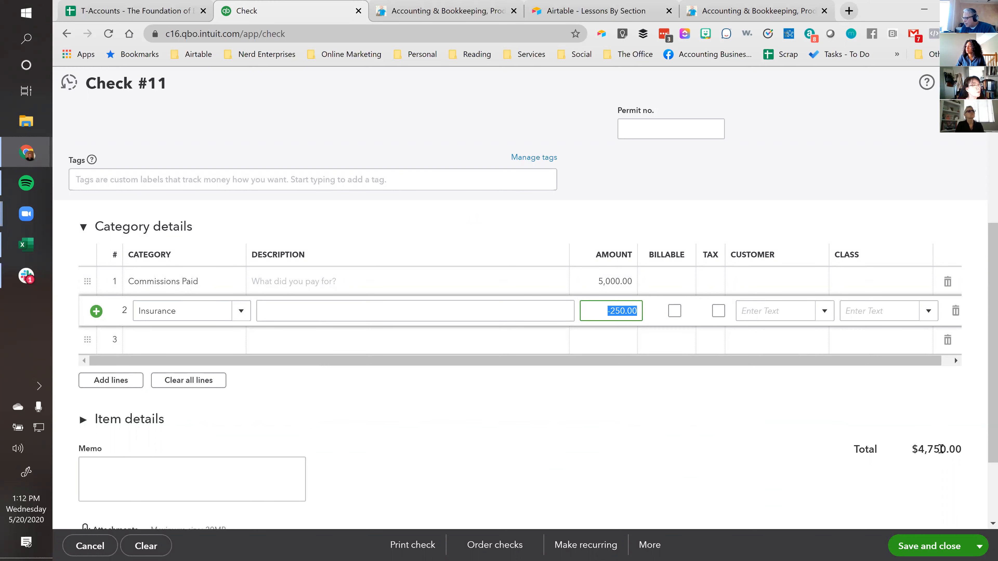
pyautogui.scroll(3, 619, 225)
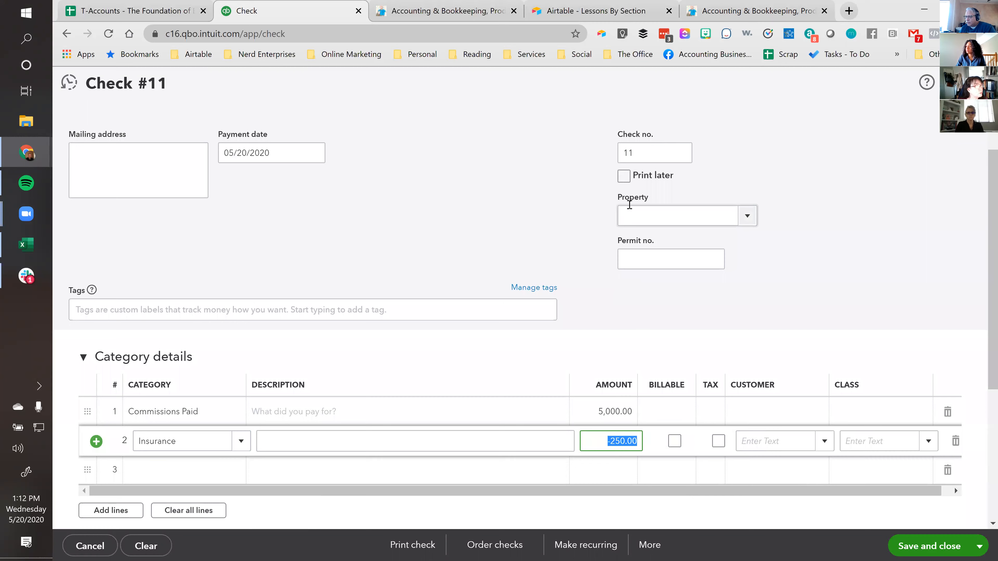
pyautogui.scroll(2, 625, 205)
pyautogui.click(287, 146)
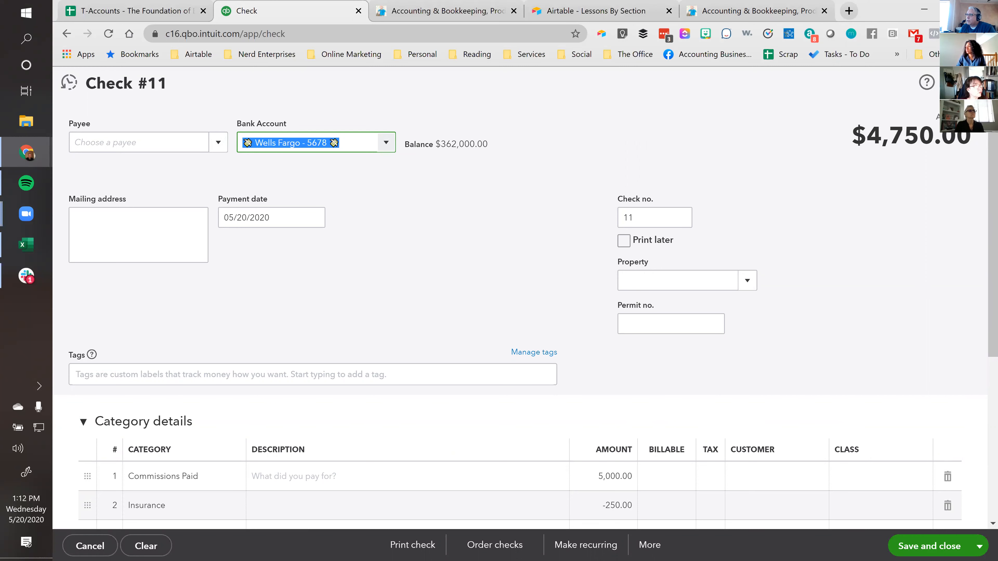
pyautogui.press('Tab')
pyautogui.scroll(-5, 434, 226)
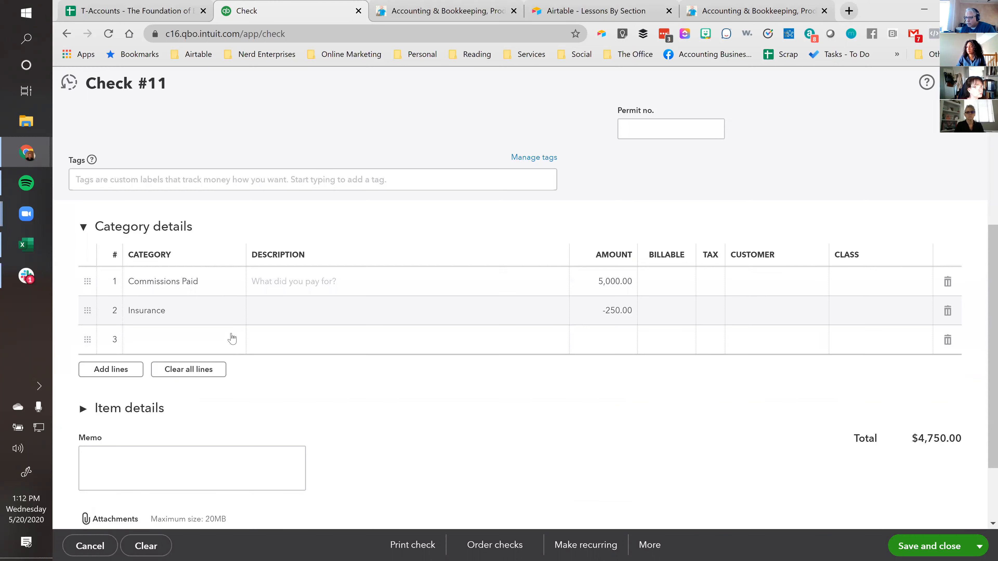
pyautogui.click(603, 287)
pyautogui.click(604, 312)
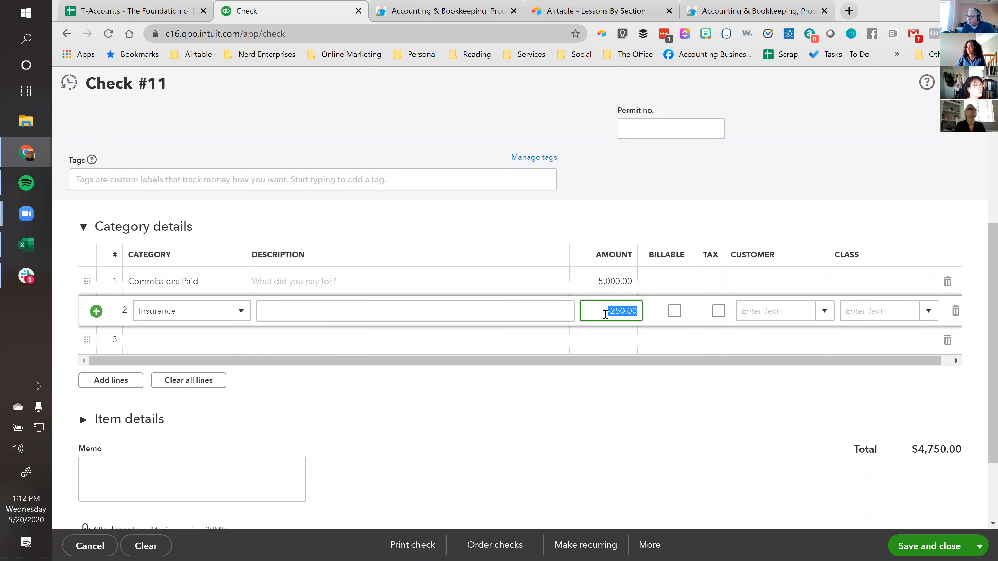
# Switch to the T-Accounts spreadsheet and enter transaction number 1 with an amount of 5000 in row 2
pyautogui.click(163, 15)
pyautogui.write('1')
pyautogui.press('Tab')
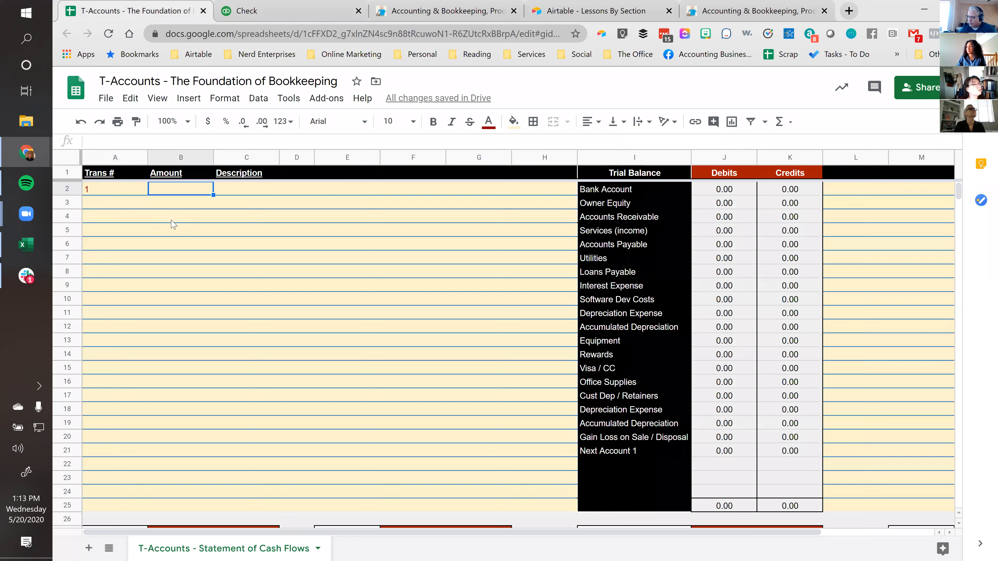
pyautogui.write('5,000')
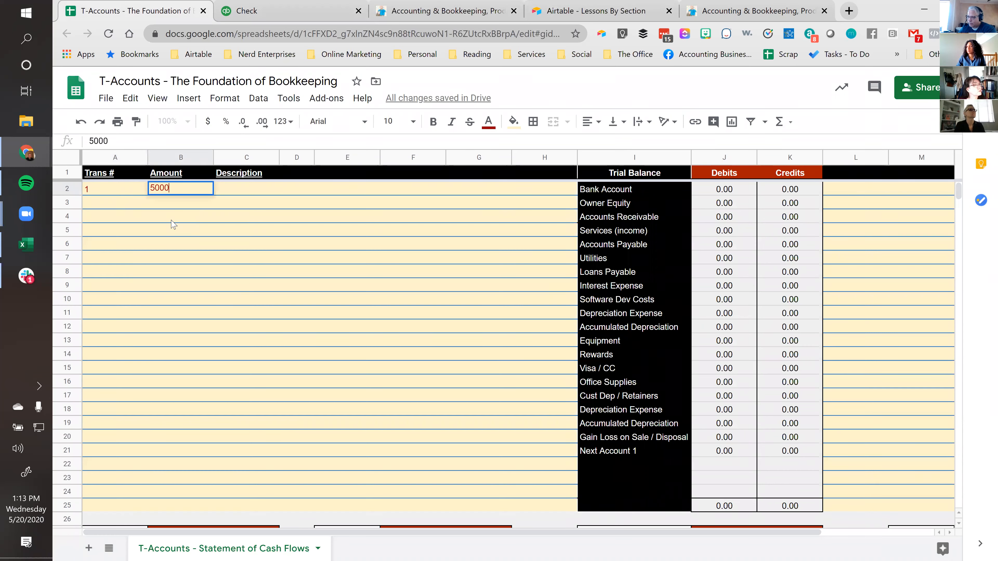
pyautogui.press('Return')
# Enter a second line for transaction number 1 with an amount of -250 in row 3
pyautogui.write('1')
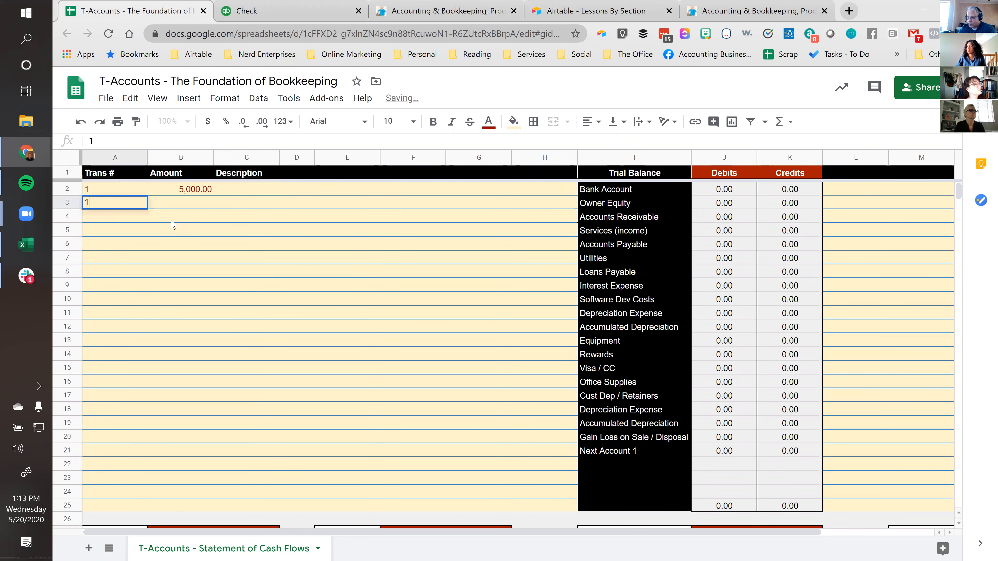
pyautogui.press('Tab')
pyautogui.write('-250')
pyautogui.press('Tab')
# Enter the descriptions "Paid Agent Commission" in row 2 and "Recoup Insurance Premiums" in row 3
pyautogui.press('Up')
pyautogui.write('Paid ')
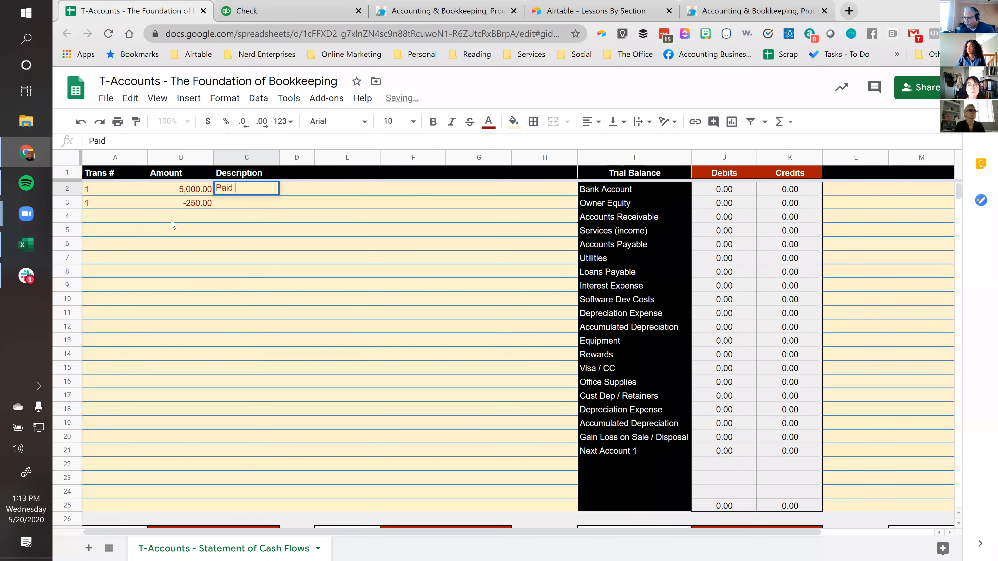
pyautogui.write('Sgent Commission')
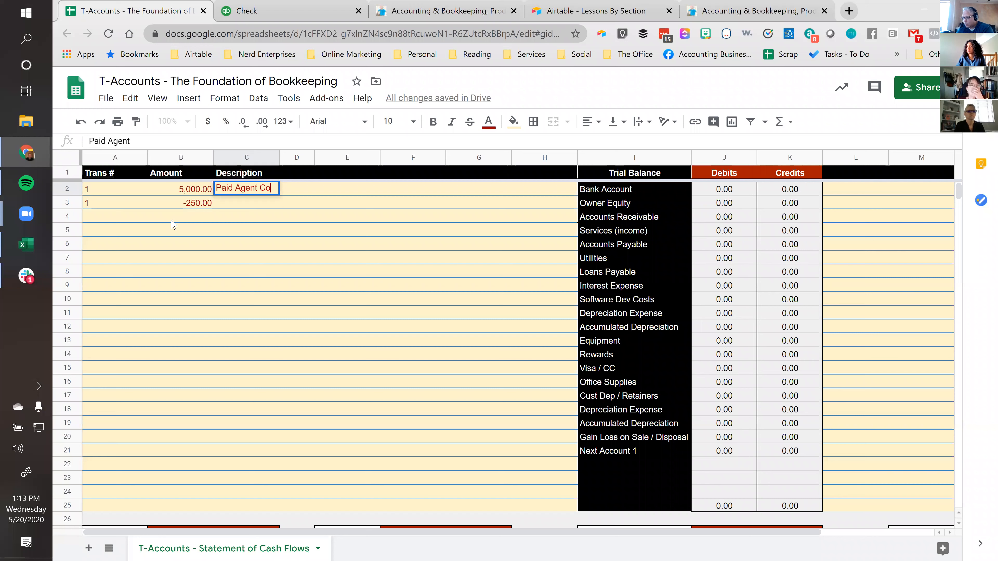
pyautogui.press('Return')
pyautogui.write('Recoup Ins')
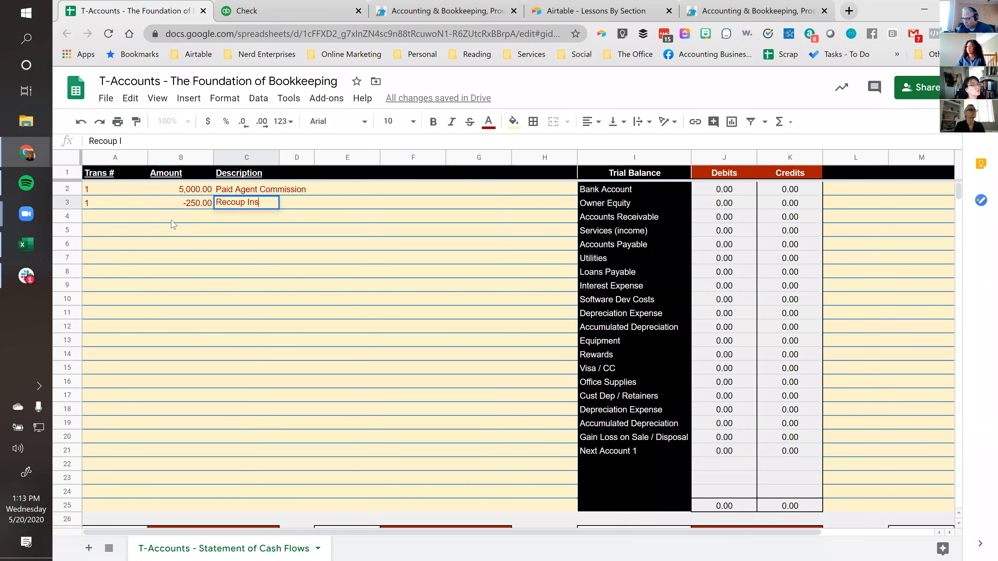
pyautogui.write('urance Premiums')
pyautogui.press('Return')
pyautogui.press('Up')
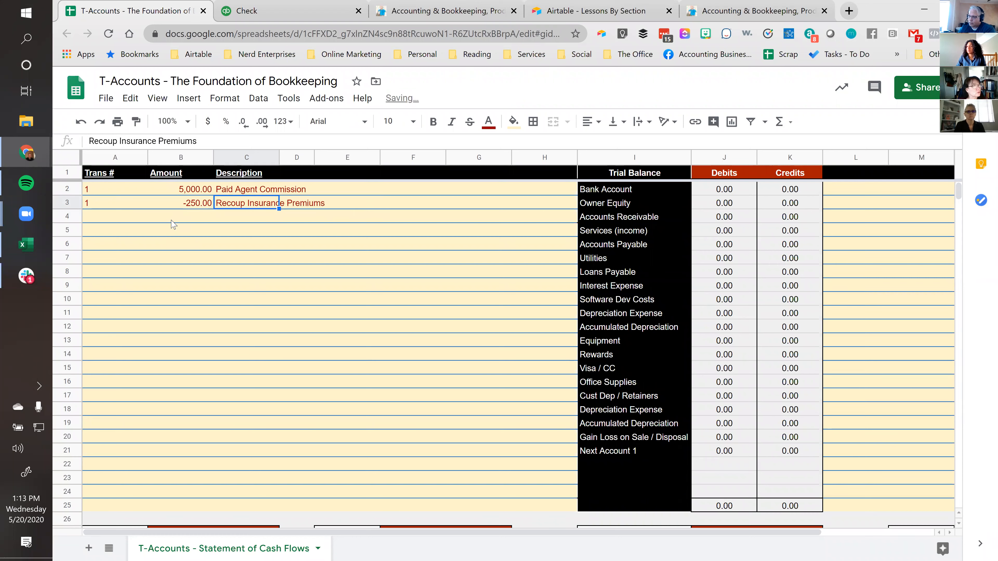
pyautogui.press('Up')
pyautogui.press('Left')
pyautogui.press('Left')
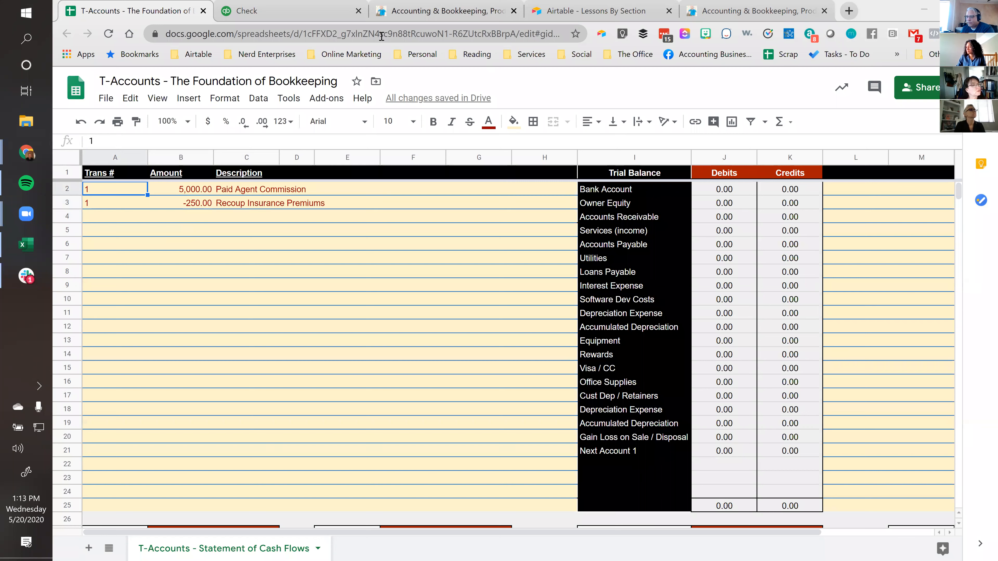
pyautogui.click(98, 216)
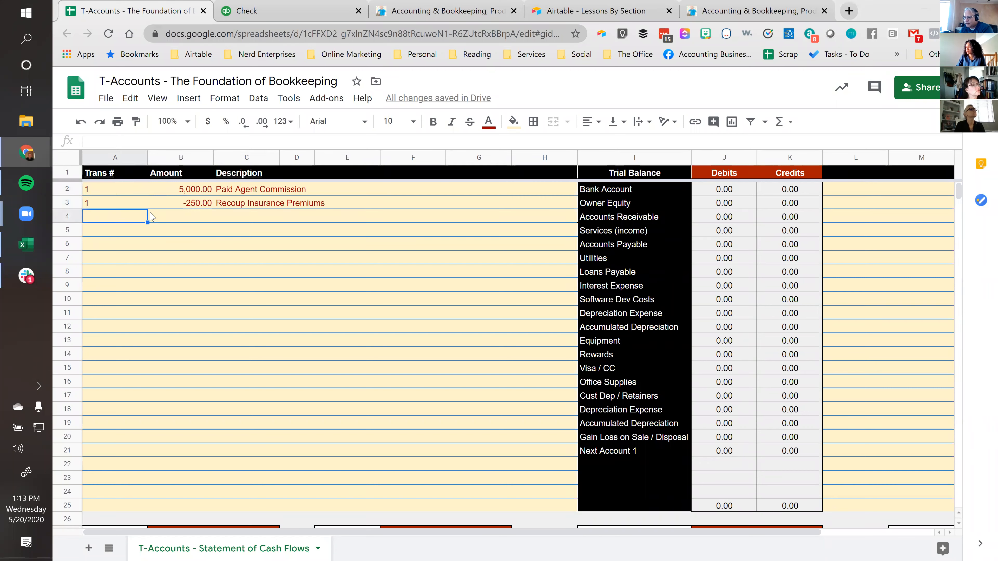
# Switch to QuickBooks, look at the top of the check and leave it without saving
pyautogui.click(321, 9)
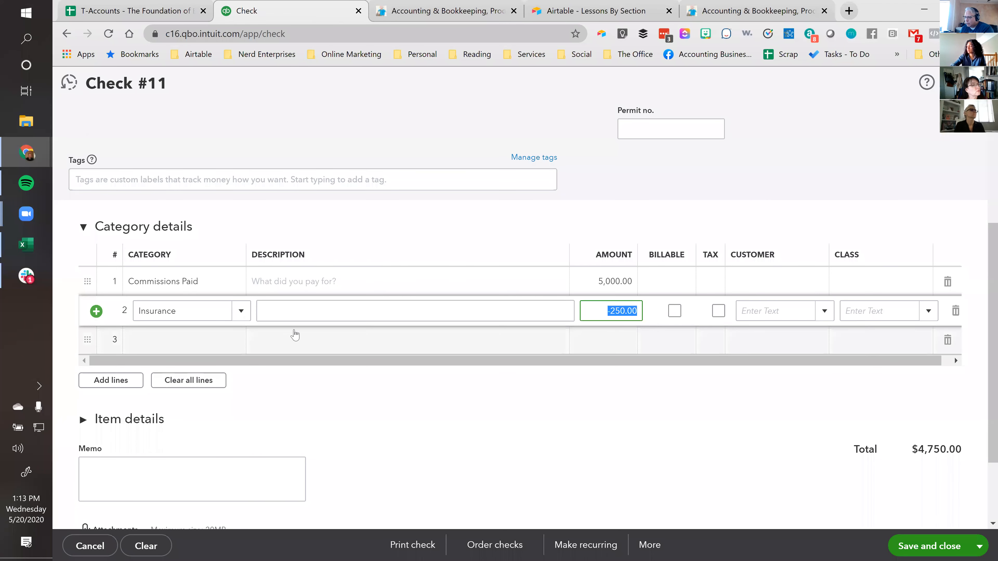
pyautogui.scroll(5, 508, 428)
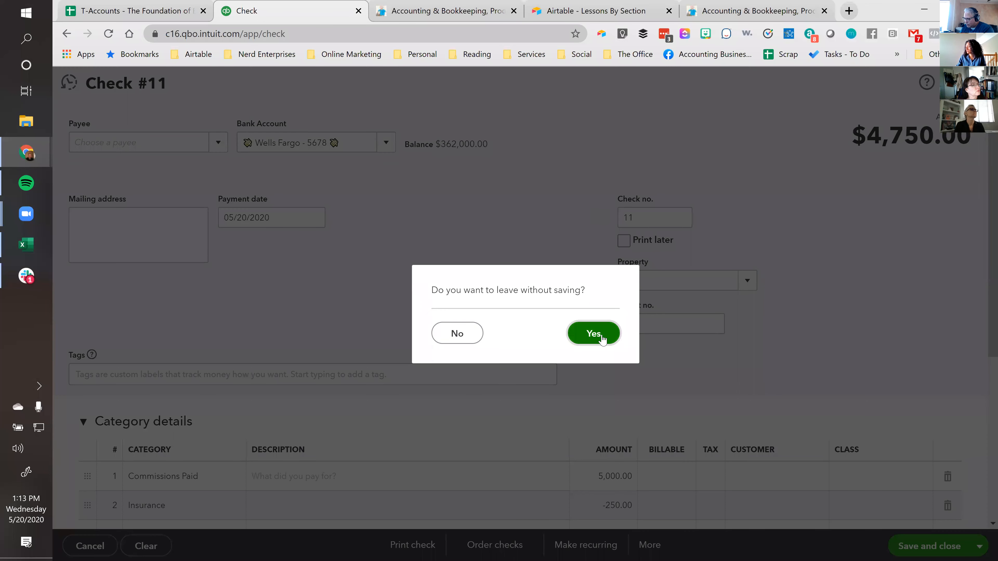
pyautogui.click(599, 335)
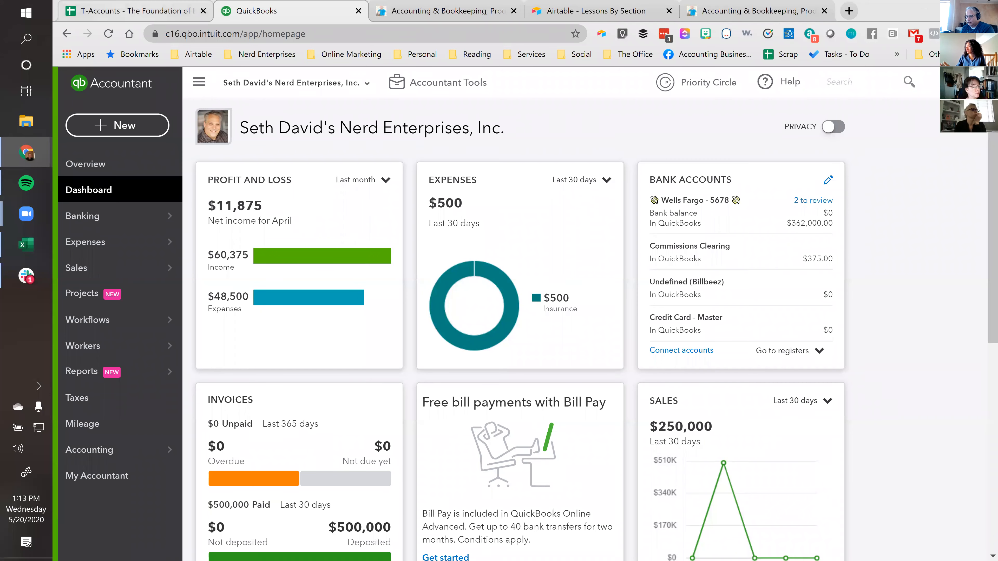
# Return to the T-Accounts spreadsheet and go over the transaction numbers, amounts and descriptions in rows 2 and 3
pyautogui.click(146, 15)
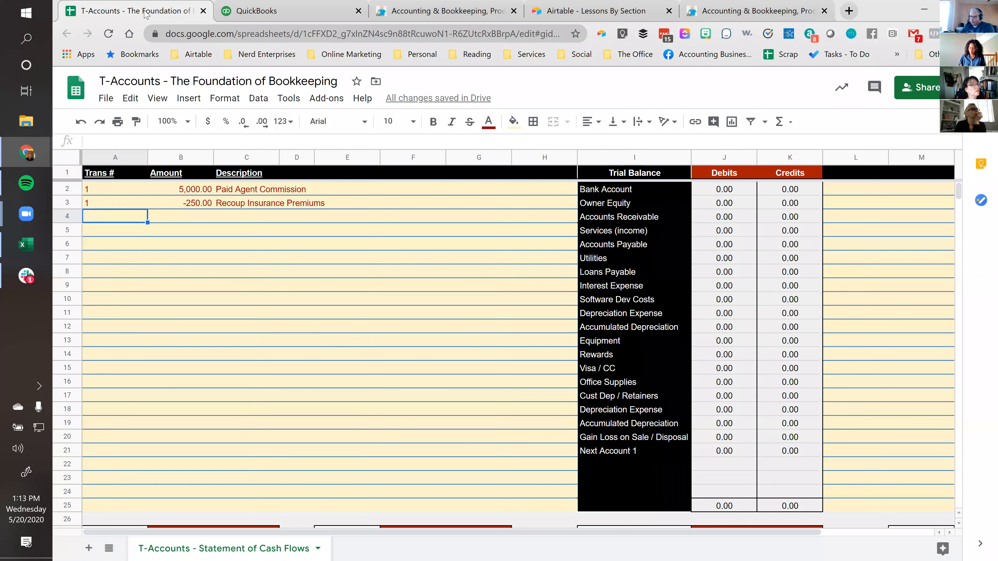
pyautogui.moveTo(101, 192); pyautogui.dragTo(99, 212)
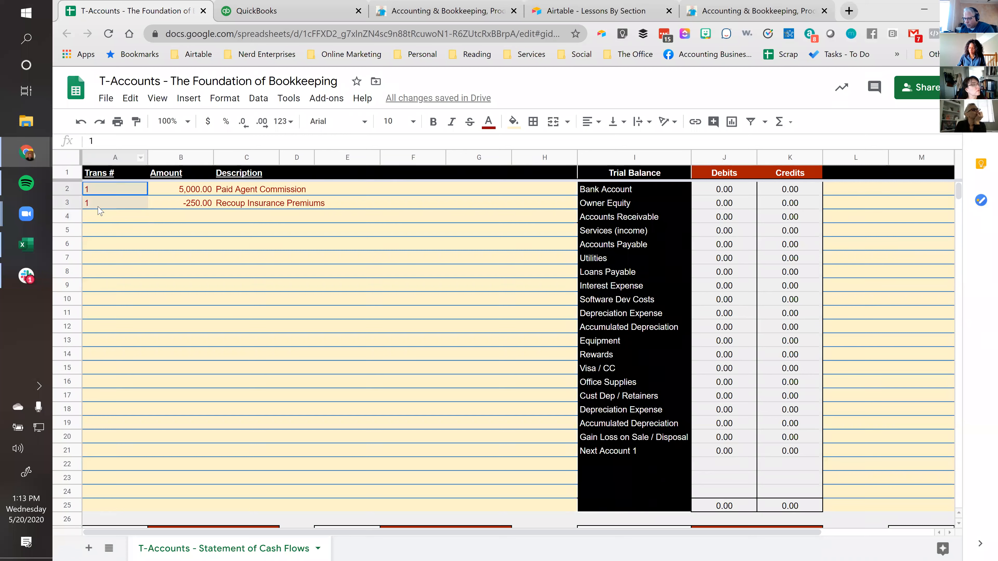
pyautogui.click(182, 191)
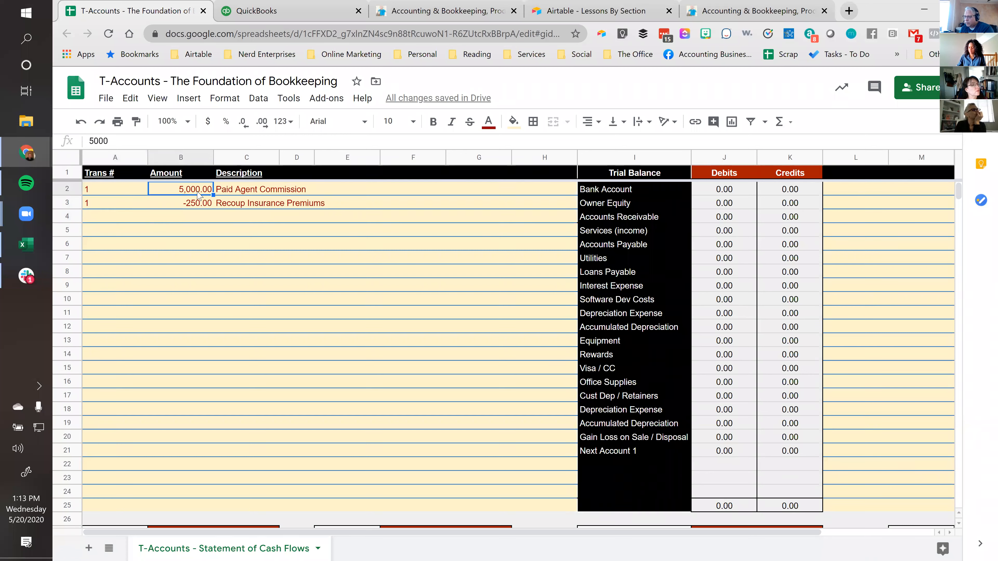
pyautogui.click(217, 192)
pyautogui.click(208, 194)
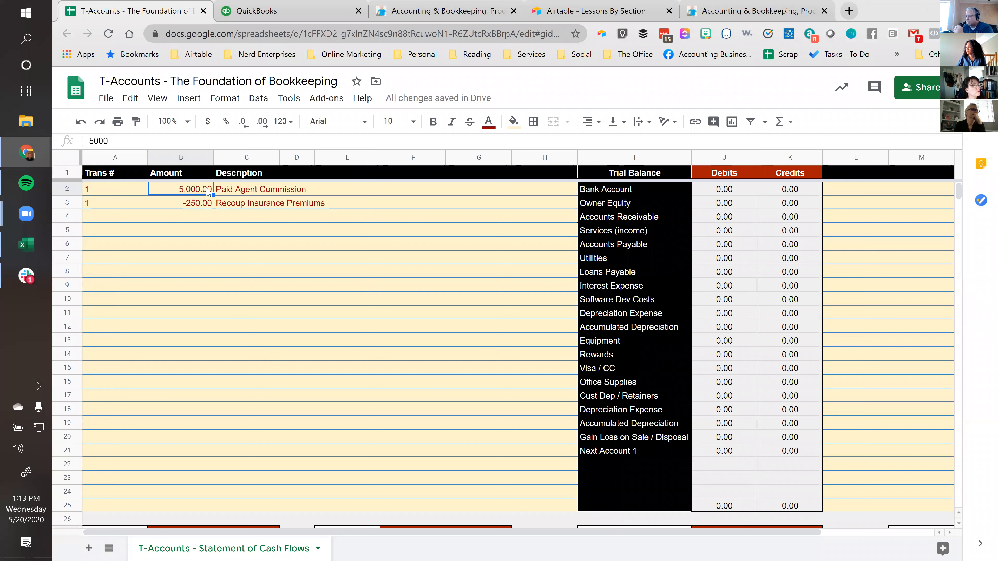
pyautogui.click(207, 209)
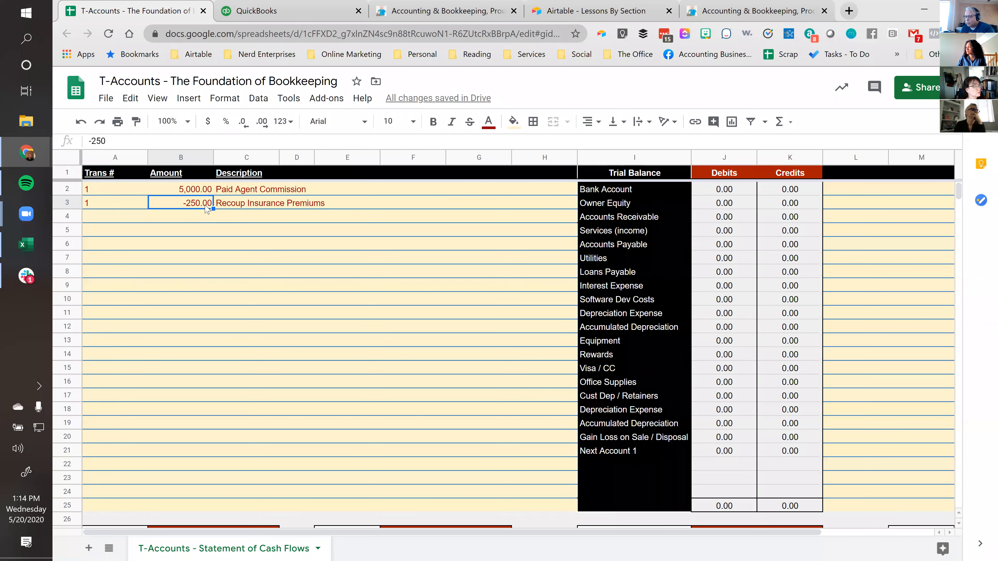
pyautogui.click(225, 207)
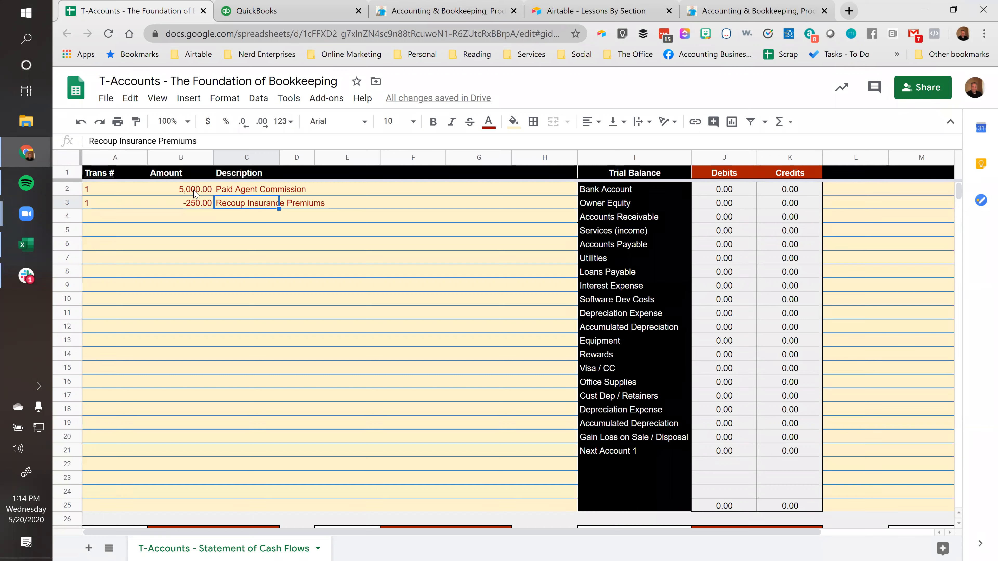
pyautogui.click(210, 190)
pyautogui.click(231, 189)
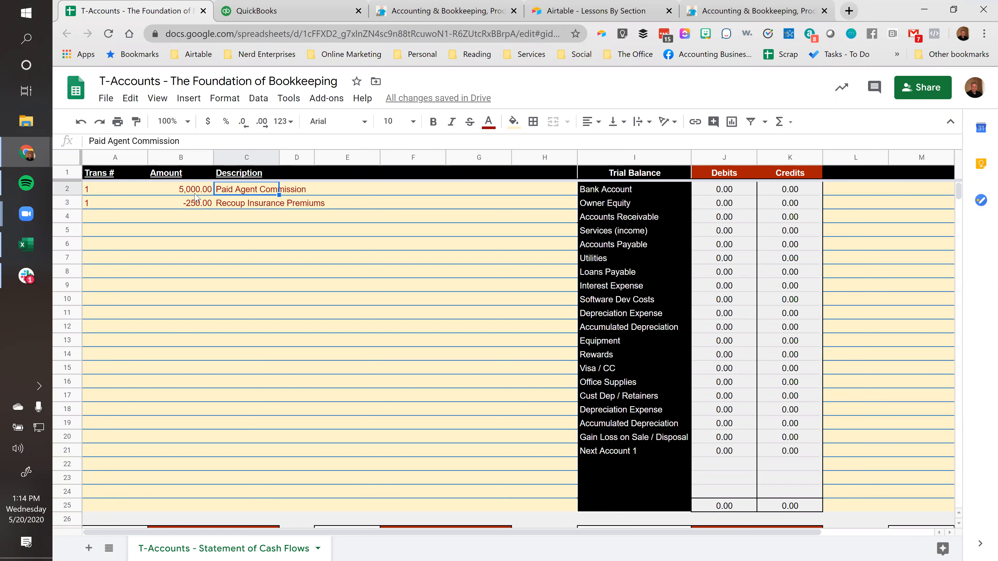
# Select both transaction amounts in B2:B3 and open the list of summary calculations for them
pyautogui.moveTo(194, 194); pyautogui.dragTo(191, 201)
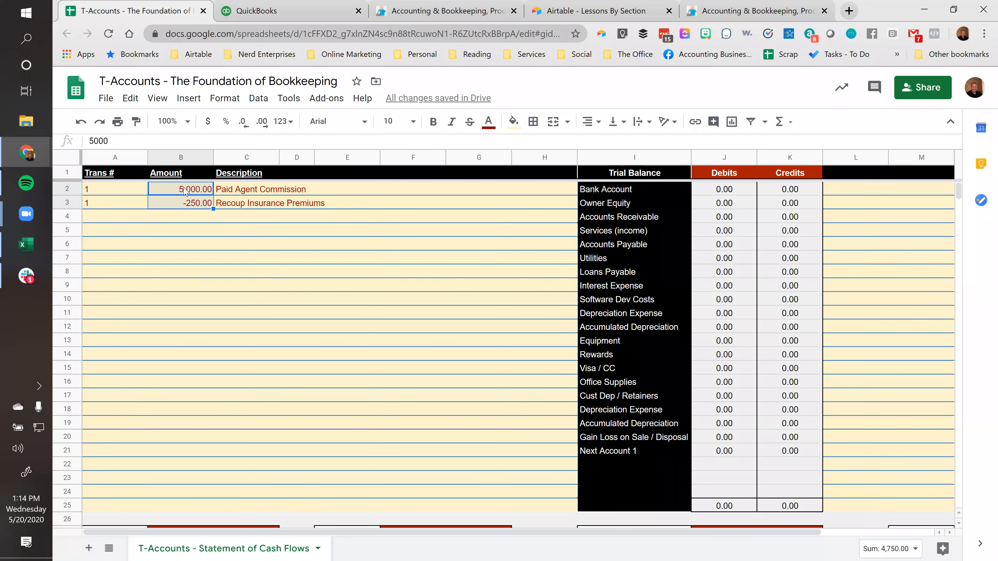
pyautogui.click(172, 193)
pyautogui.moveTo(171, 194); pyautogui.dragTo(173, 205)
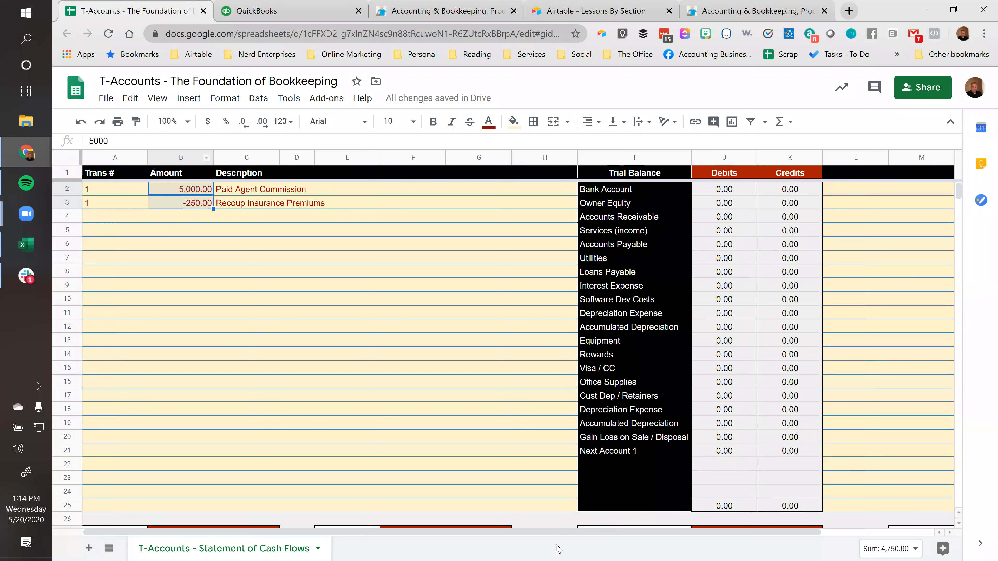
pyautogui.click(895, 548)
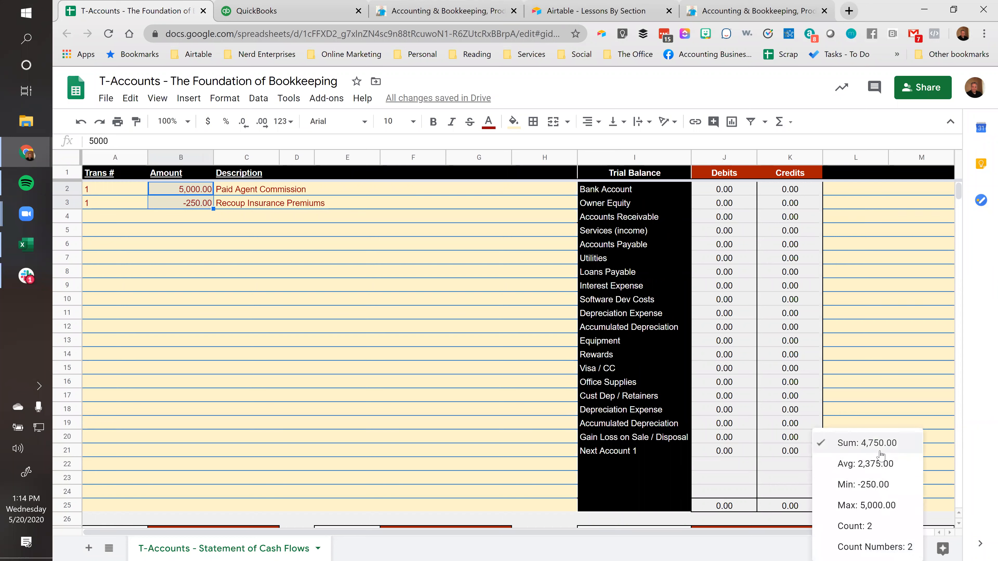
# Keep Sum as the selection summary and enter 4750 as a credit in the first row of the Bank Account T-account
pyautogui.click(878, 442)
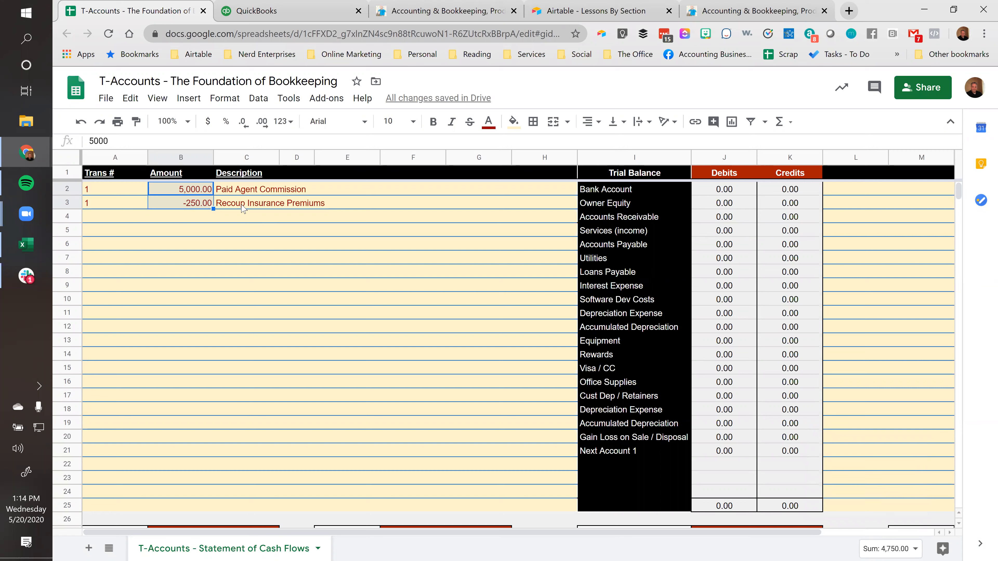
pyautogui.scroll(-4, 234, 236)
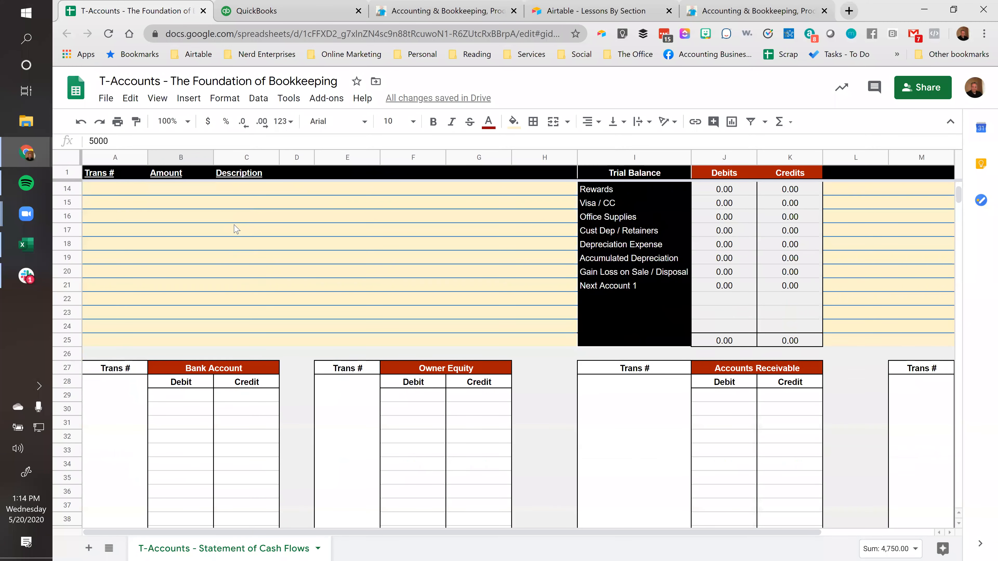
pyautogui.scroll(-2, 234, 229)
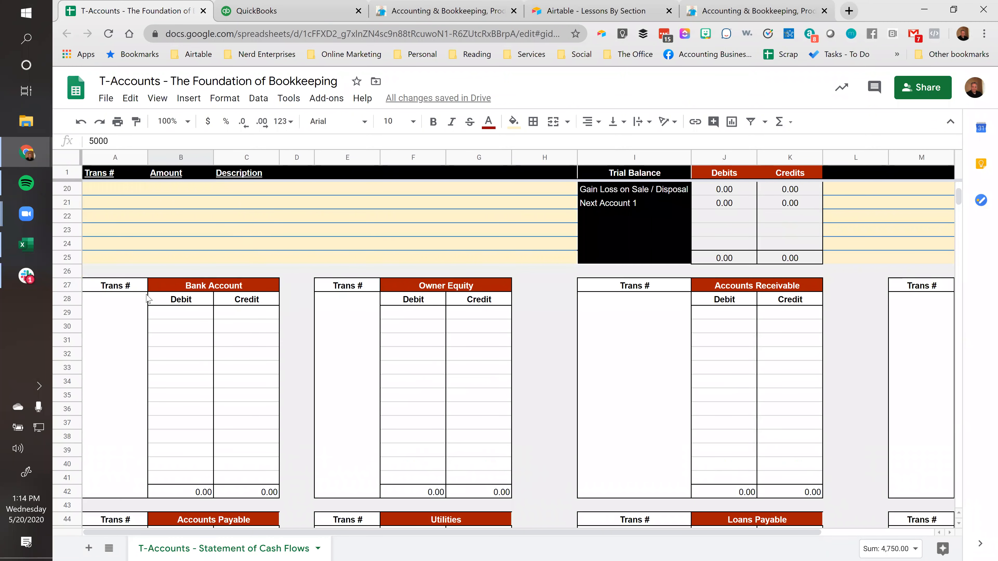
pyautogui.click(217, 287)
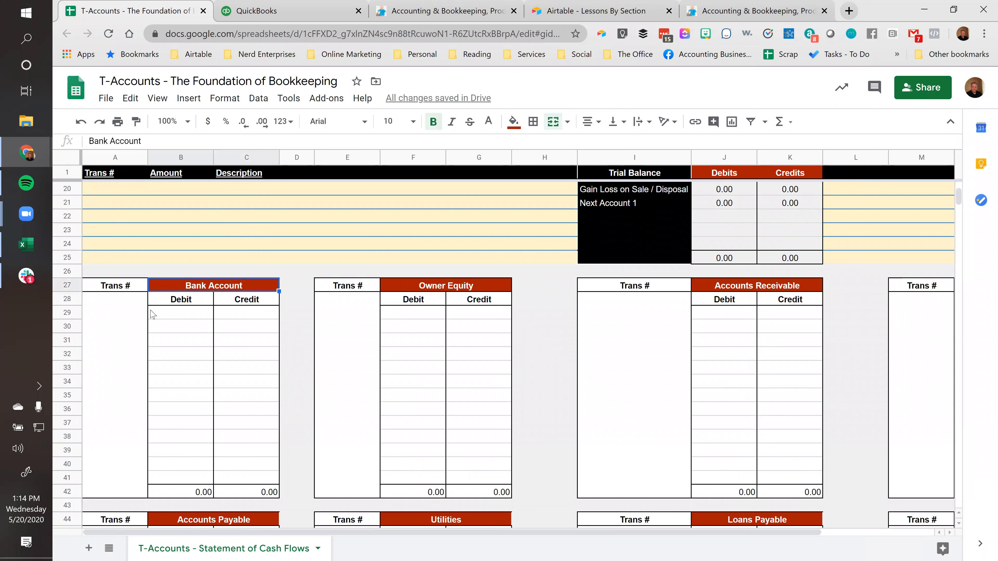
pyautogui.click(252, 316)
pyautogui.write('4750')
pyautogui.press('Return')
pyautogui.press('Up')
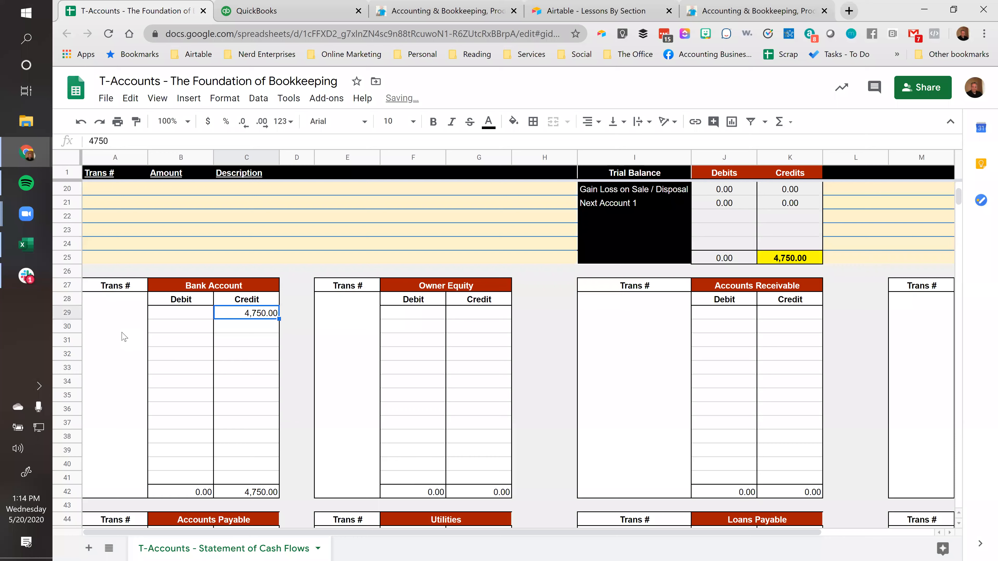
# Trace the Bank Account credit through the trial balance's credit total and account line, and back to its T-account
pyautogui.click(801, 259)
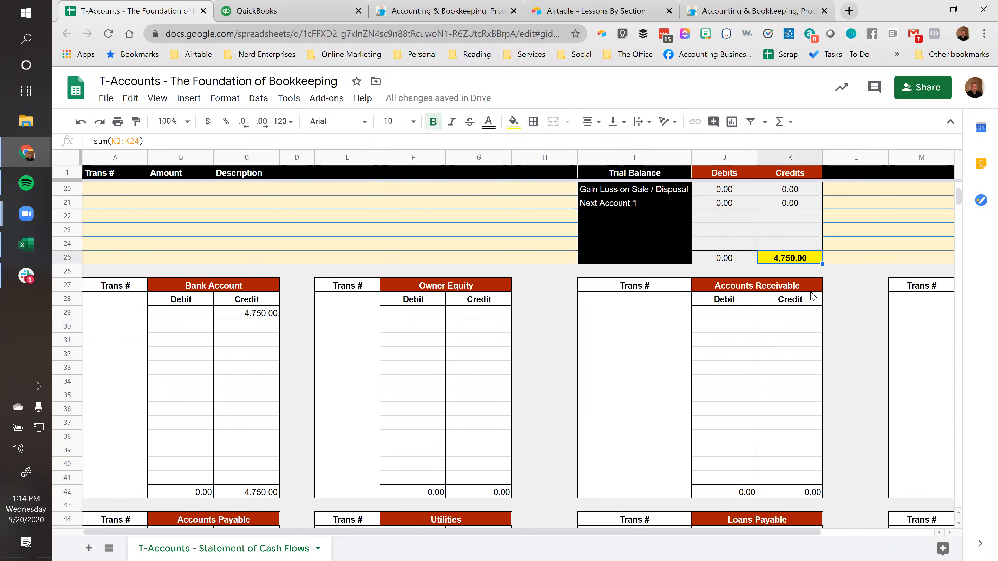
pyautogui.scroll(6, 812, 270)
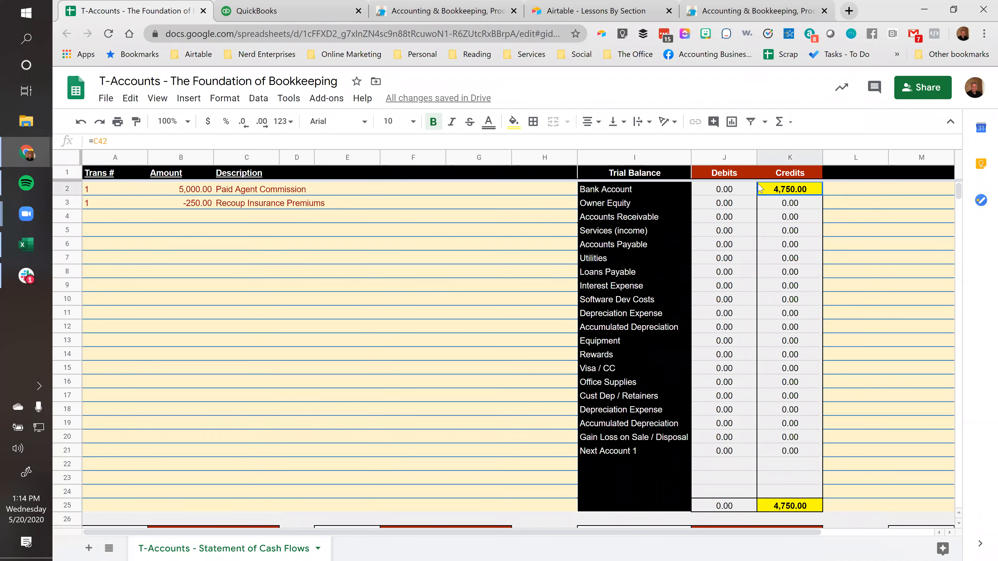
pyautogui.click(623, 192)
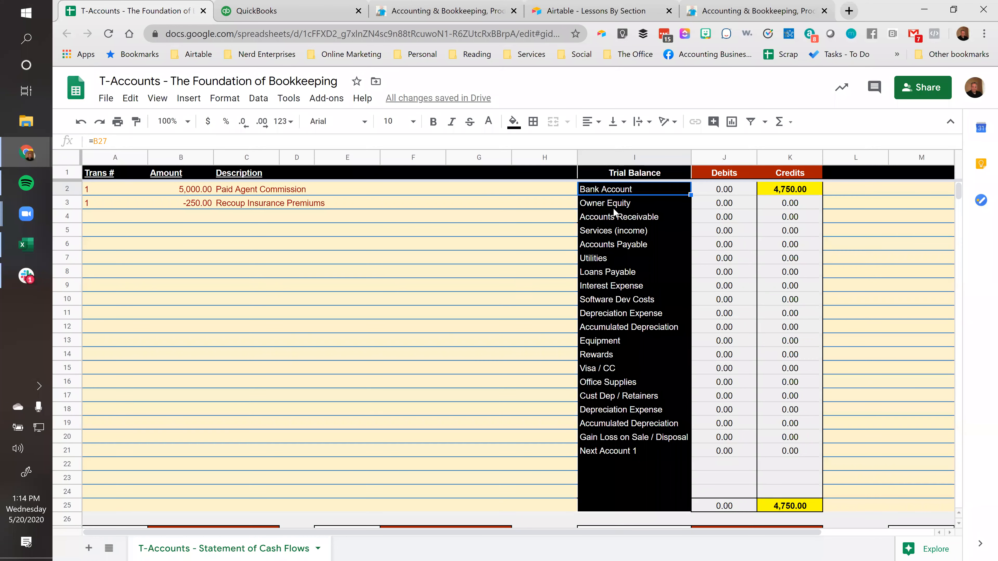
pyautogui.scroll(-4, 175, 390)
pyautogui.click(192, 369)
pyautogui.scroll(-2, 180, 424)
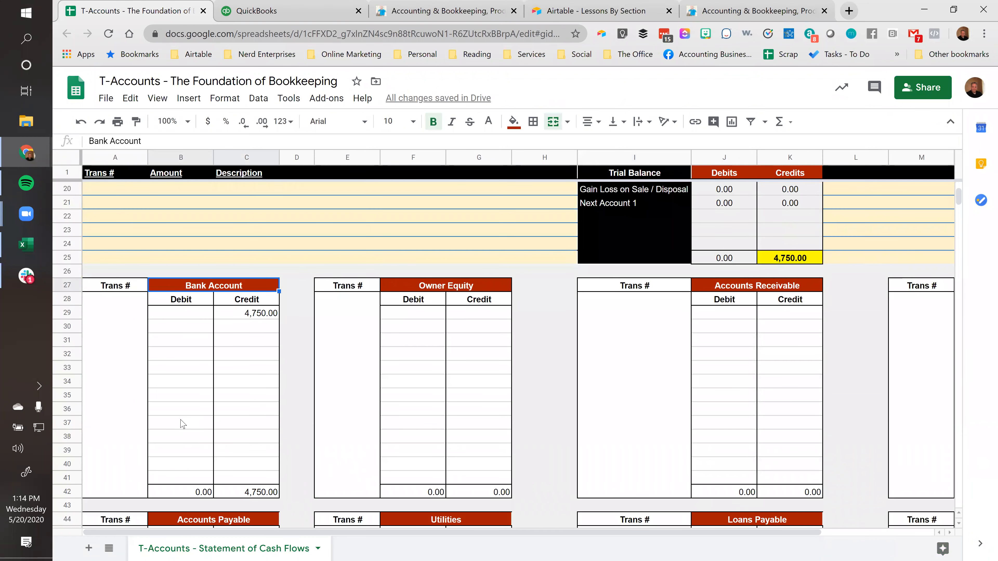
# Enter transaction number 1 beside the credit in the Bank Account T-account
pyautogui.click(239, 314)
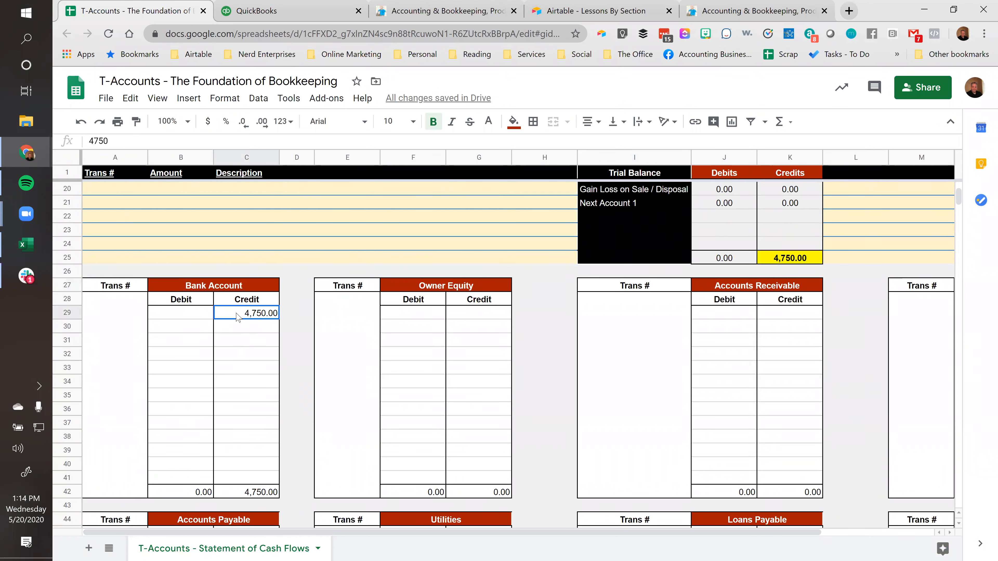
pyautogui.click(123, 315)
pyautogui.write('1')
pyautogui.press('Tab')
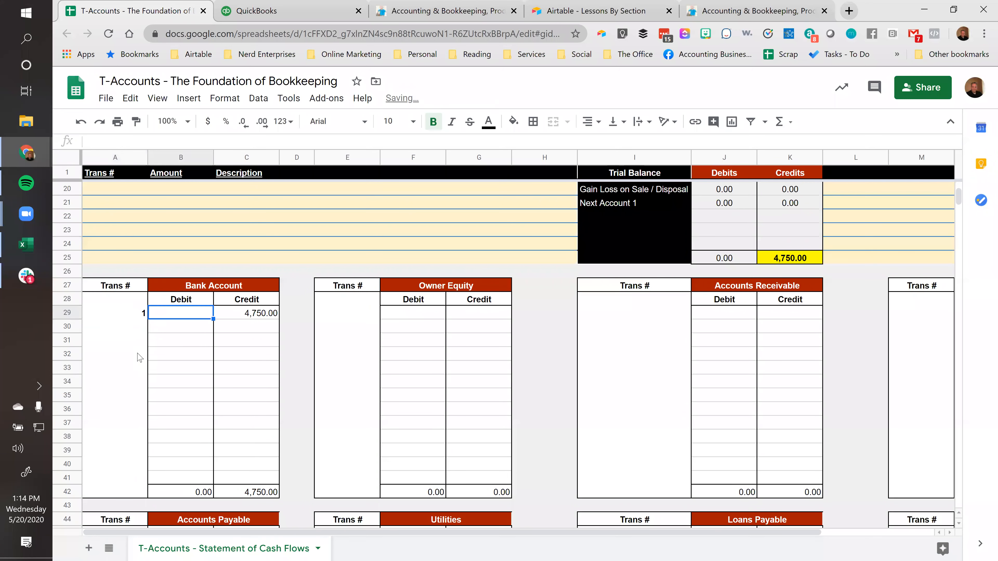
# Compare the trial balance's Bank Account credit with the debit total, and review the amount and description of the commission in row 2
pyautogui.click(245, 319)
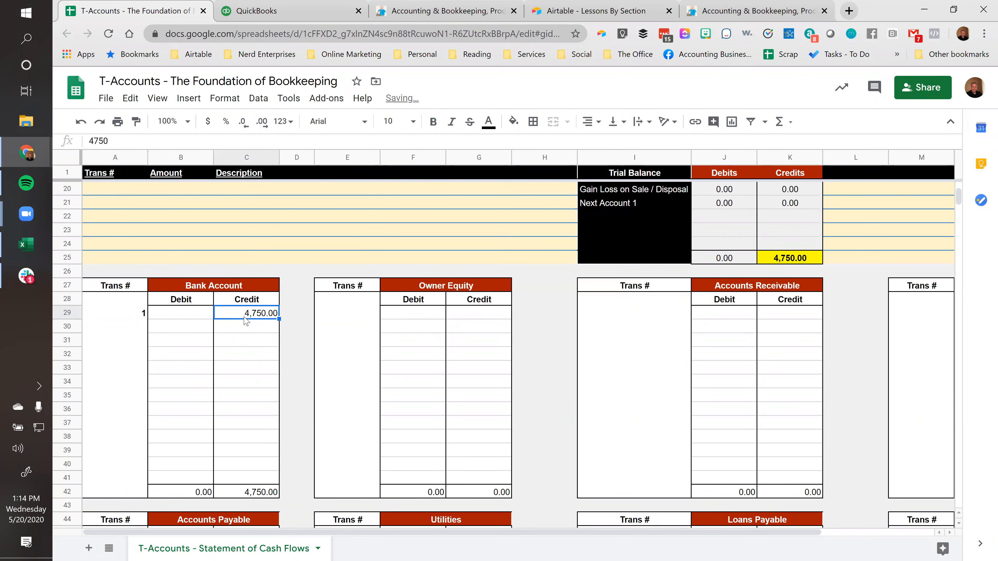
pyautogui.scroll(6, 673, 385)
pyautogui.click(792, 195)
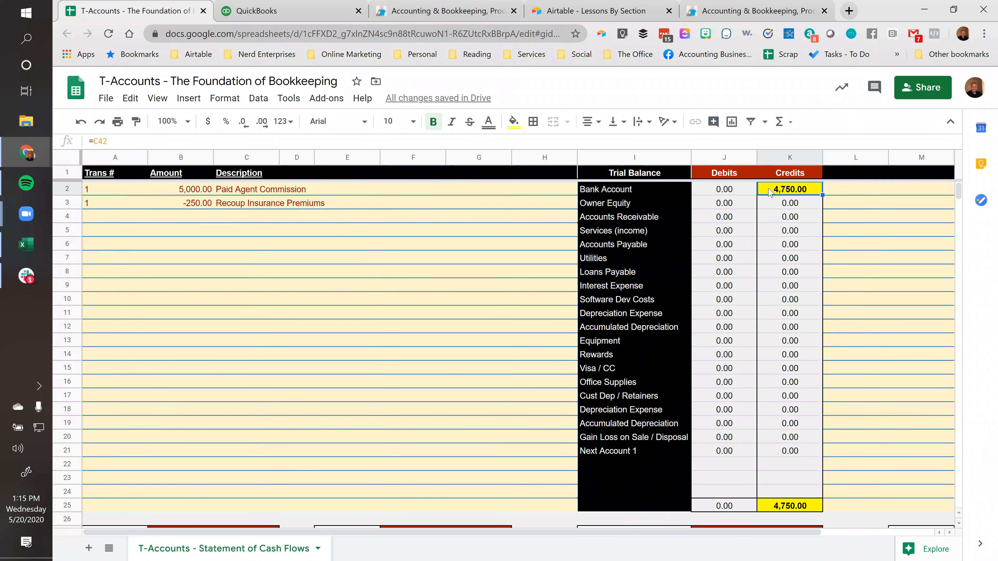
pyautogui.click(724, 507)
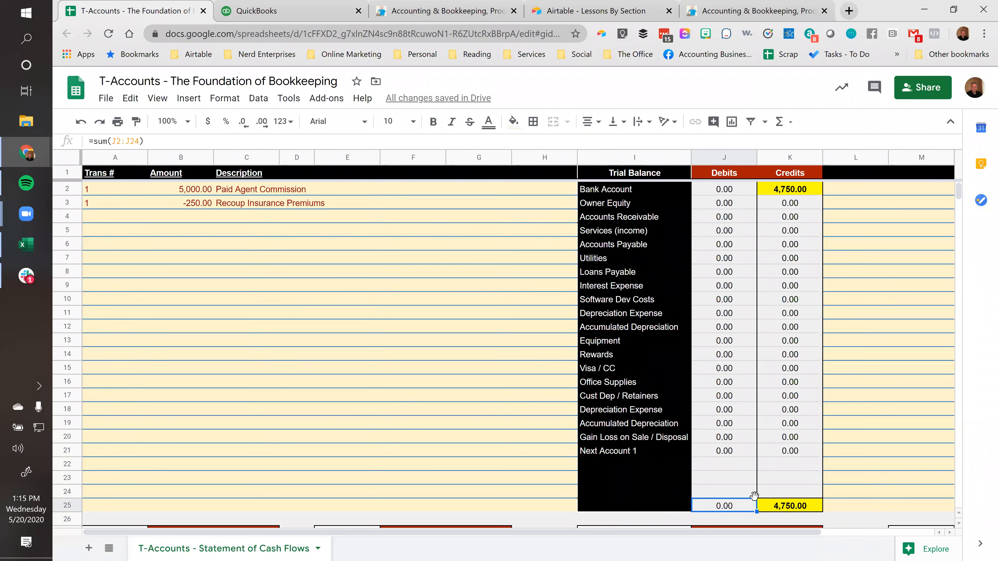
pyautogui.scroll(-2, 746, 475)
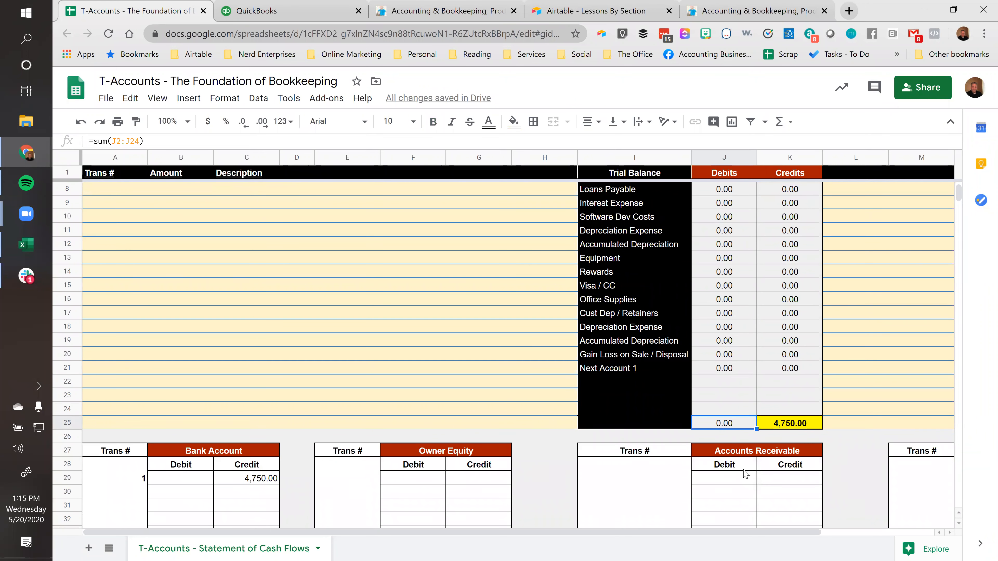
pyautogui.scroll(2, 727, 401)
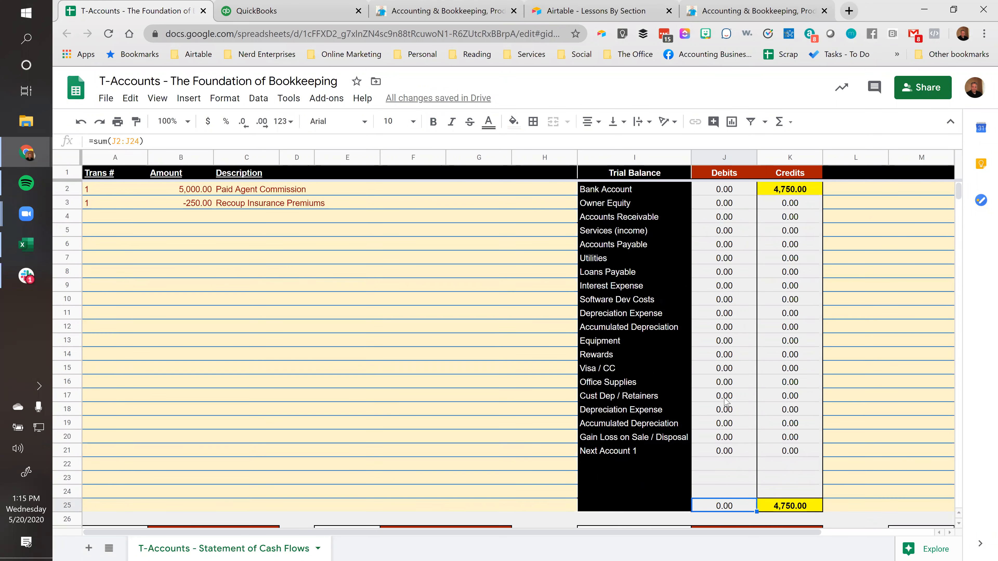
pyautogui.click(181, 190)
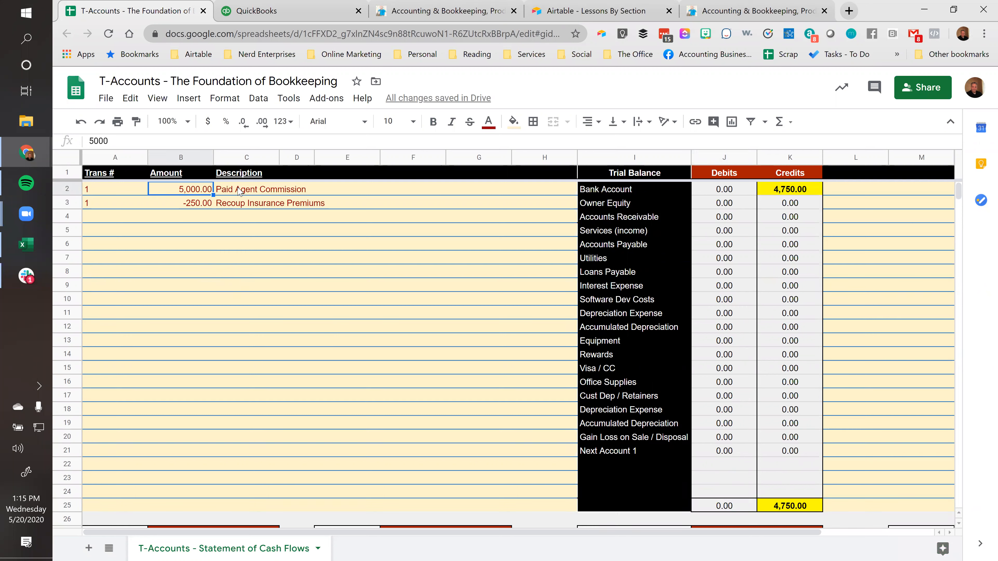
pyautogui.click(219, 190)
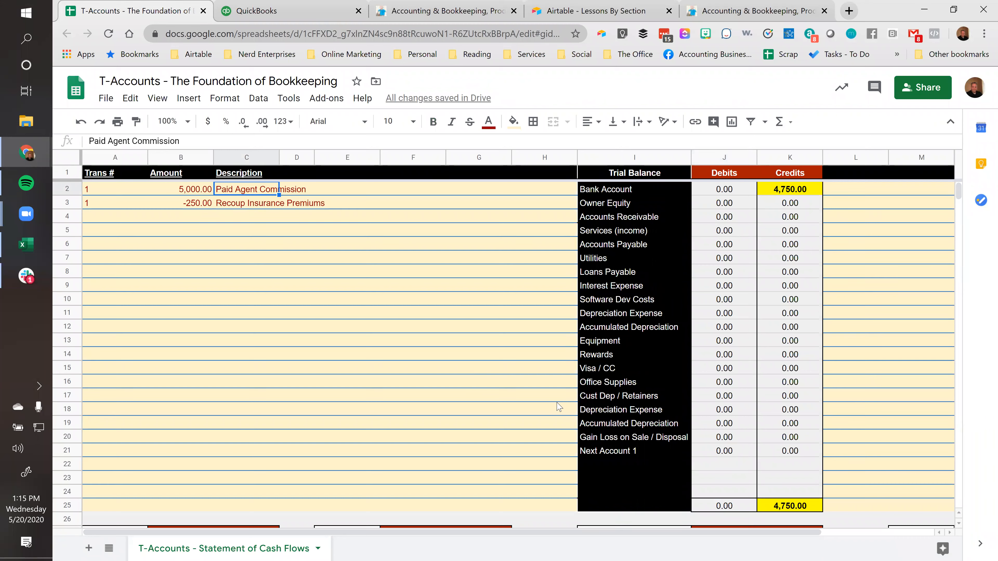
# Rename the Utilities T-account as "Agent Commissions Paid"
pyautogui.scroll(-8, 559, 407)
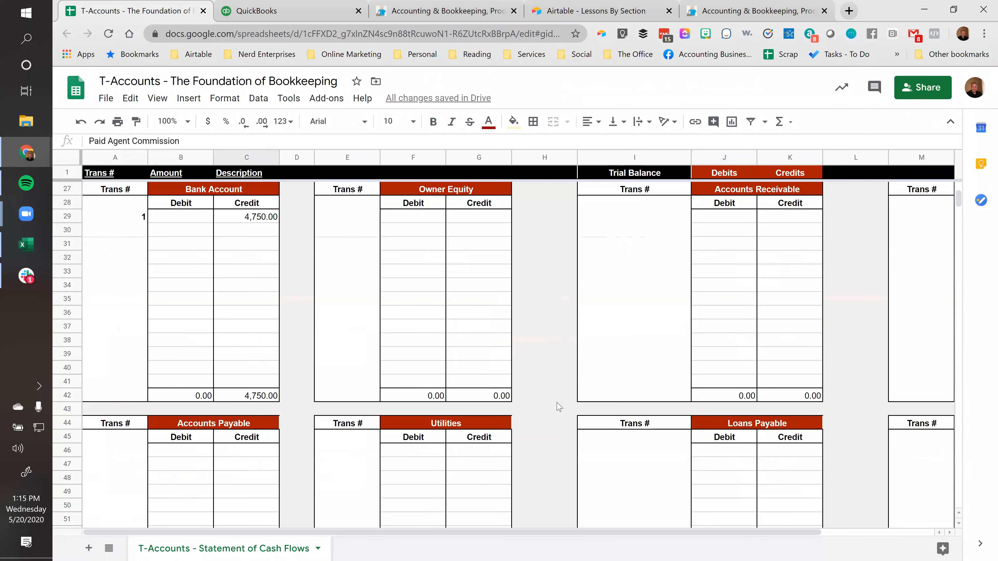
pyautogui.click(432, 427)
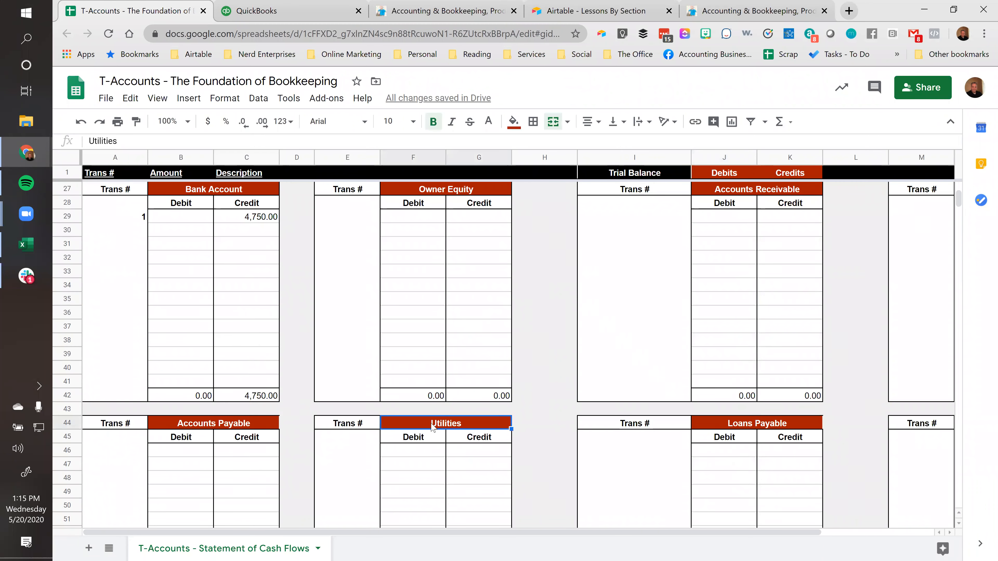
pyautogui.scroll(-2, 400, 424)
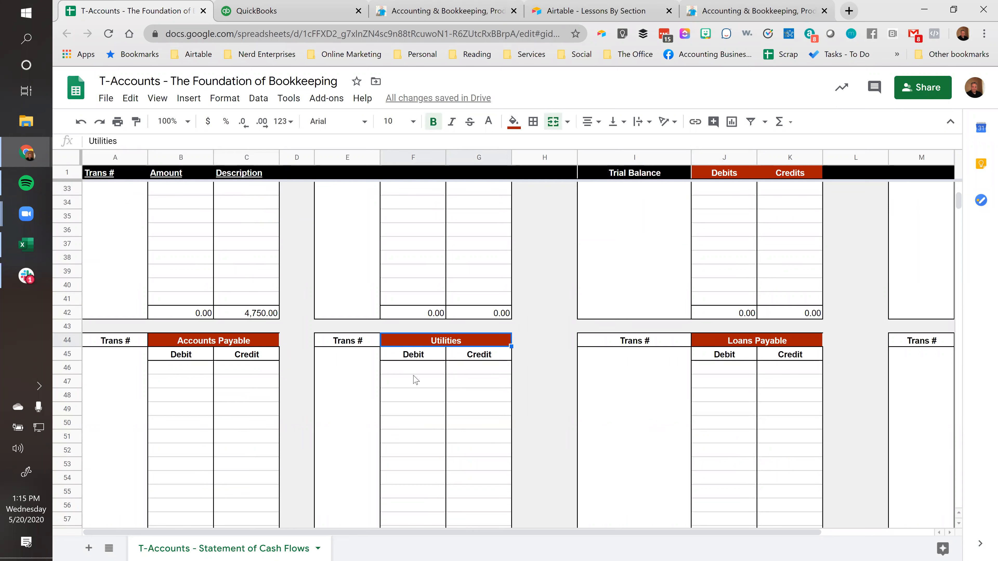
pyautogui.write('Agen')
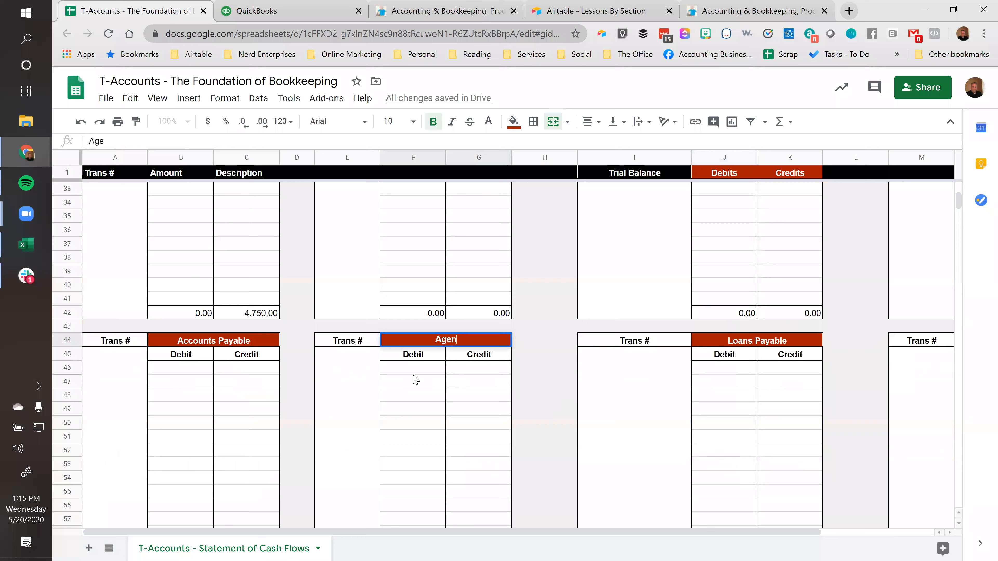
pyautogui.write('t Commissions Paid')
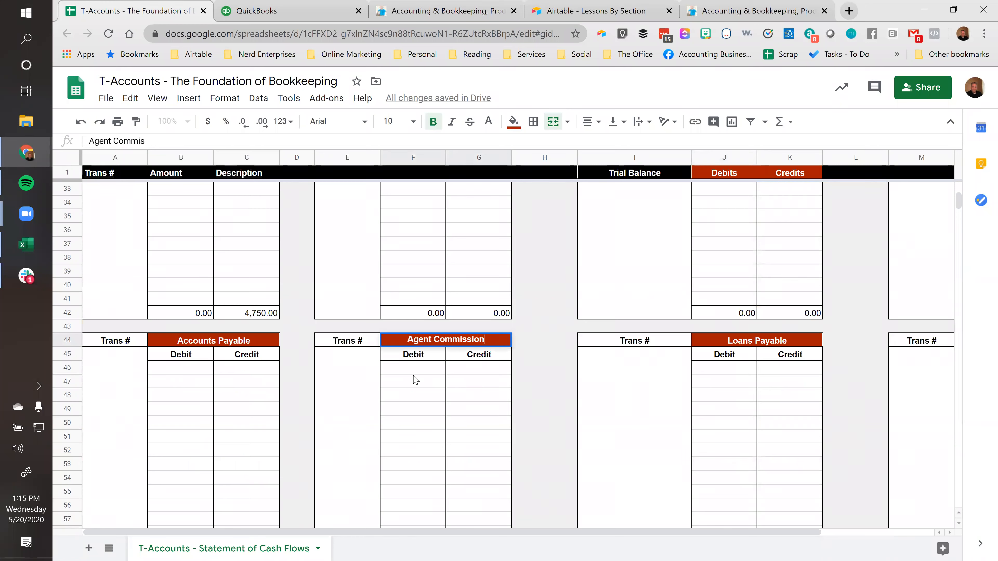
pyautogui.press('Tab')
pyautogui.hotkey('shift', 'Tab')
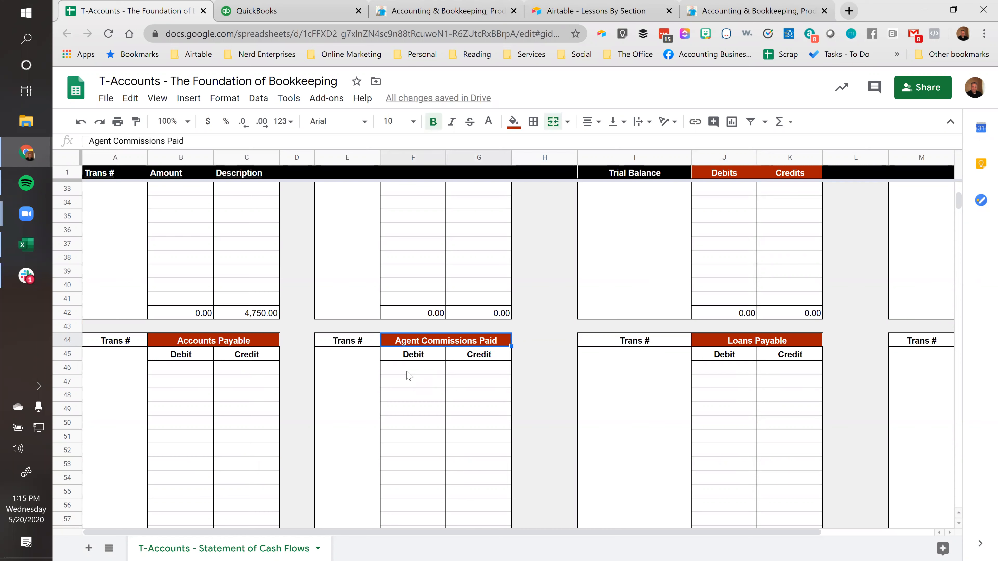
# Enter a 5000 debit with transaction number 1 in the first row of the Agent Commissions Paid T-account
pyautogui.click(408, 367)
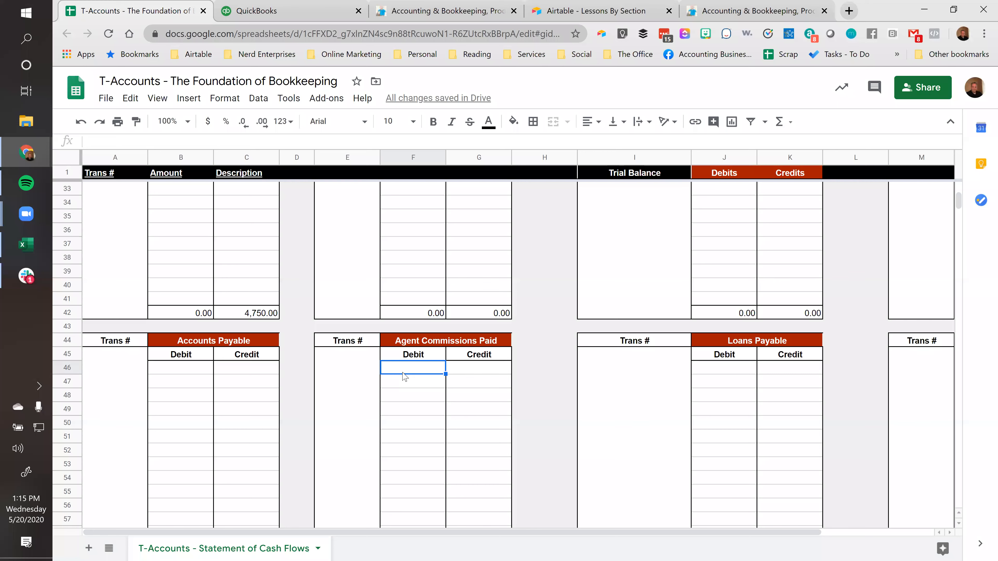
pyautogui.write('5000')
pyautogui.press('Return')
pyautogui.click(403, 372)
pyautogui.press('Left')
pyautogui.write('1')
pyautogui.press('Tab')
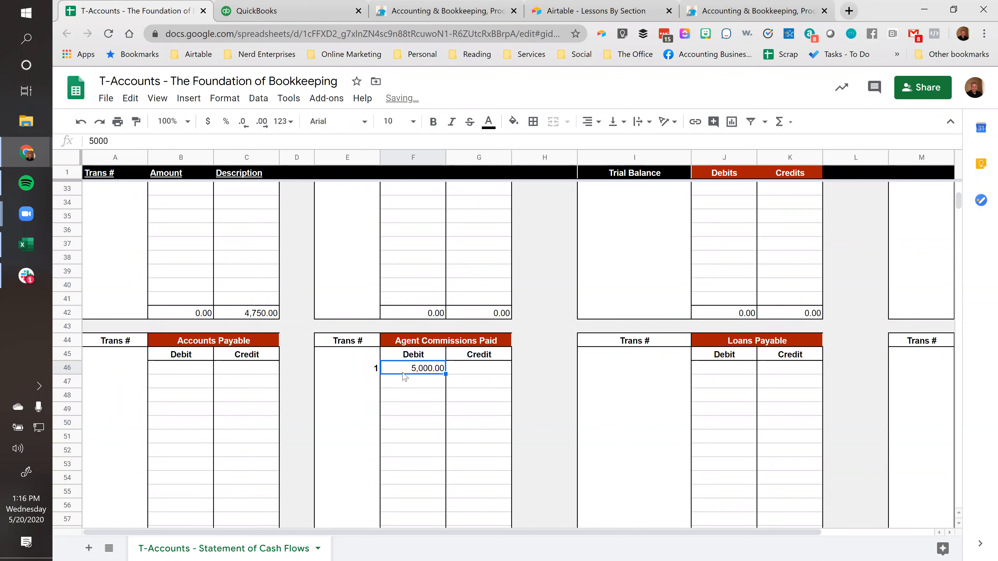
# Check the Agent Commissions Paid entry, its debit in the trial balance, and the total debits and credits
pyautogui.press('Left')
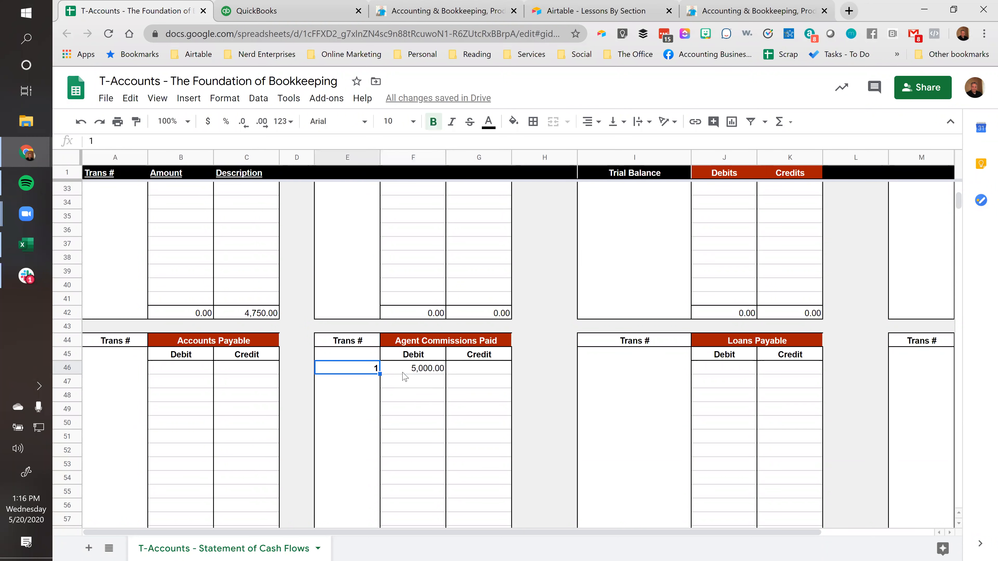
pyautogui.click(402, 368)
pyautogui.click(368, 371)
pyautogui.click(407, 369)
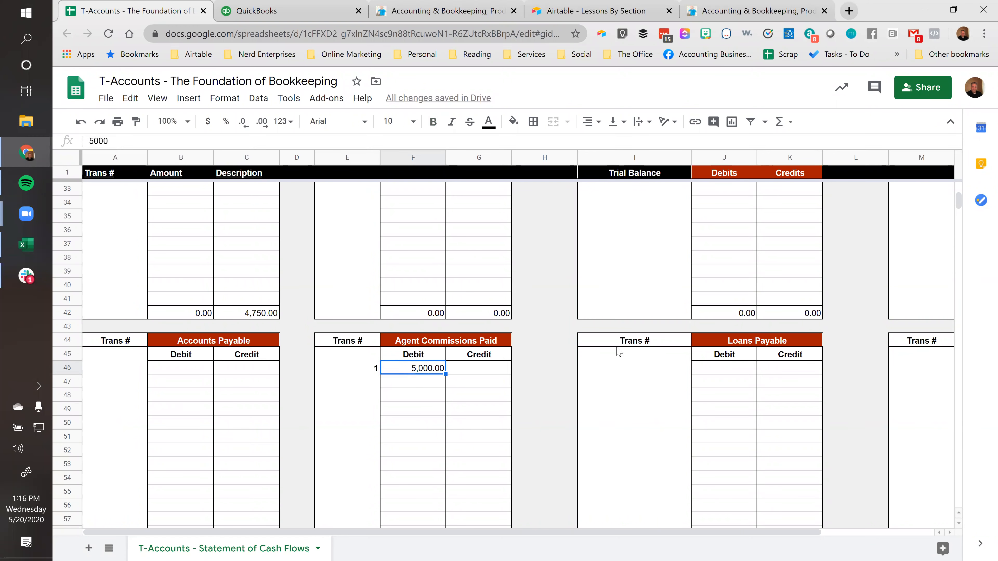
pyautogui.scroll(10, 624, 378)
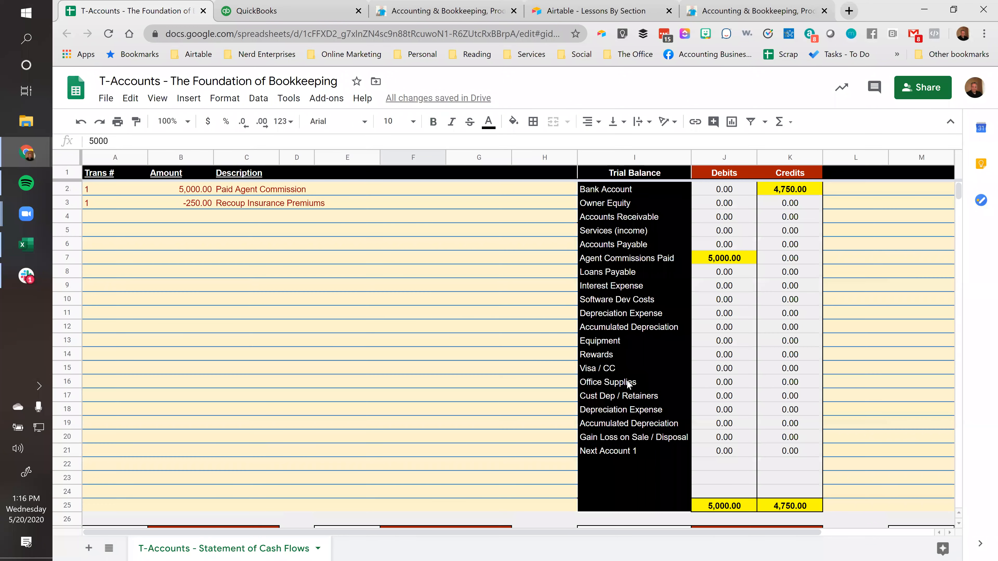
pyautogui.click(731, 259)
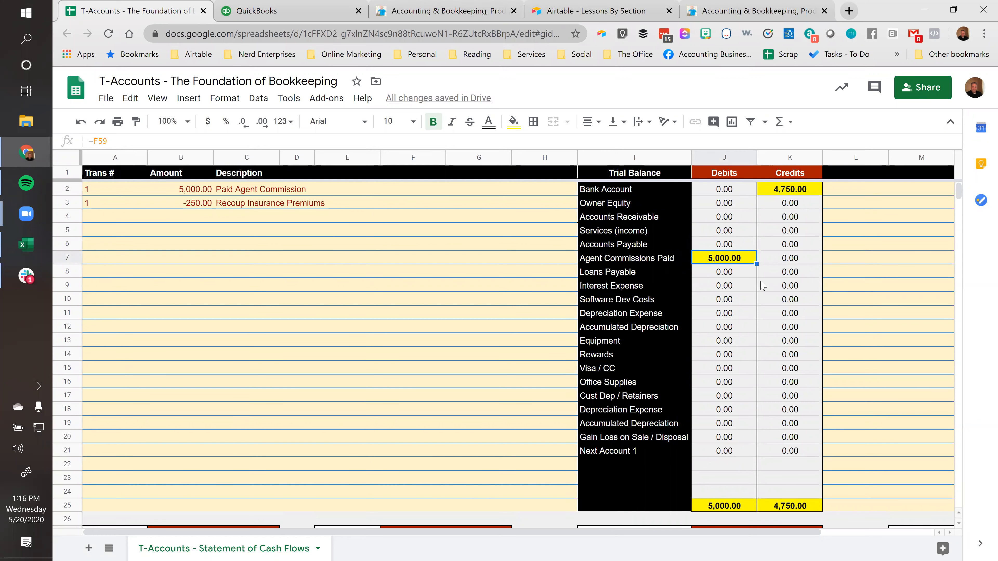
pyautogui.scroll(-2, 794, 474)
pyautogui.click(727, 423)
pyautogui.click(782, 423)
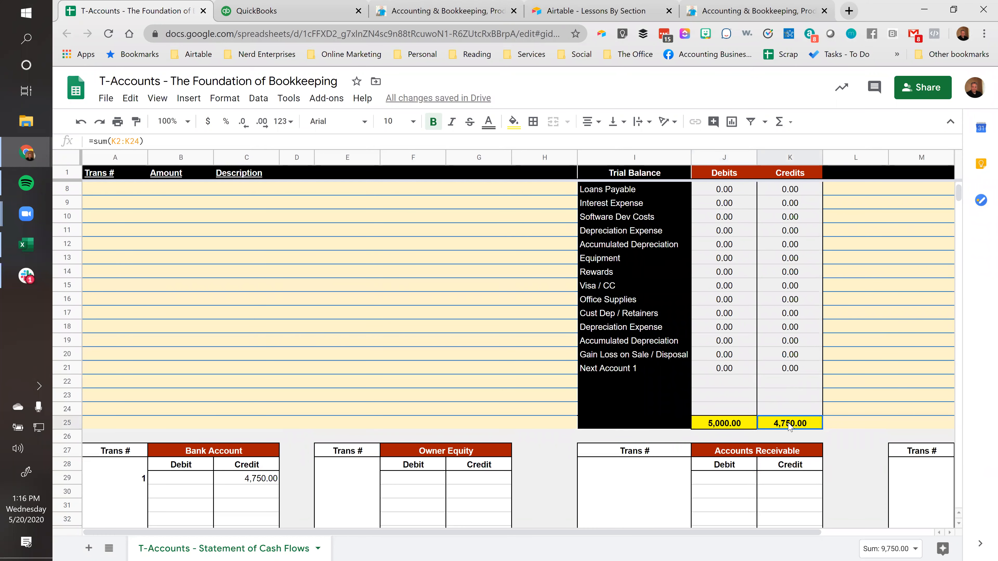
# Review the Recoup Insurance Premiums amount in row 3 and return to the T-accounts
pyautogui.click(534, 398)
pyautogui.scroll(2, 535, 398)
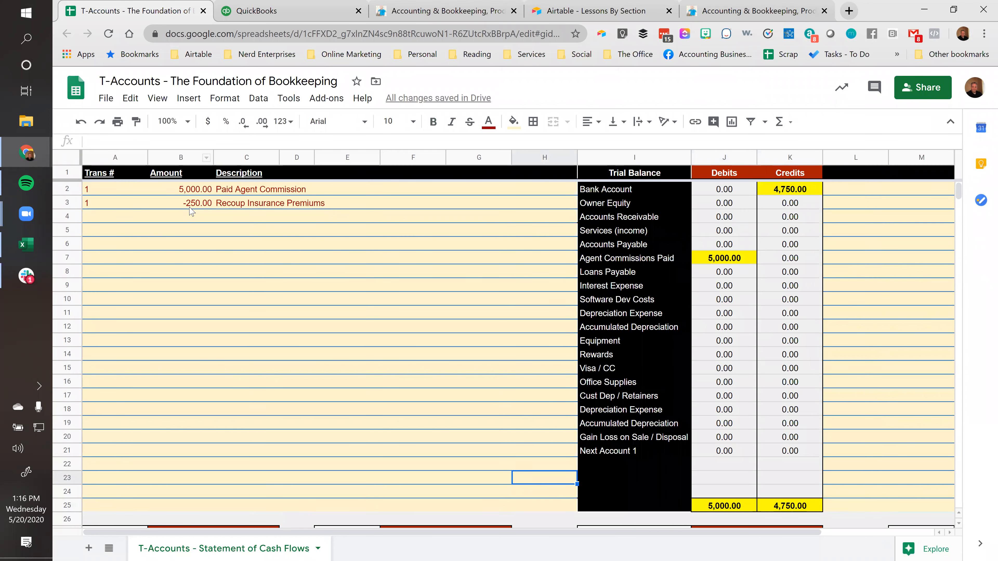
pyautogui.click(198, 203)
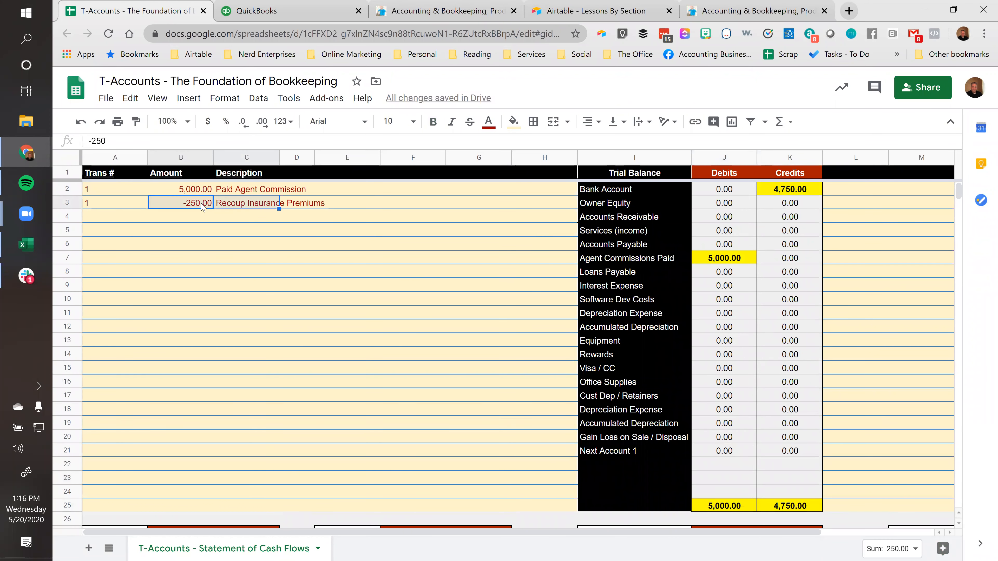
pyautogui.click(192, 208)
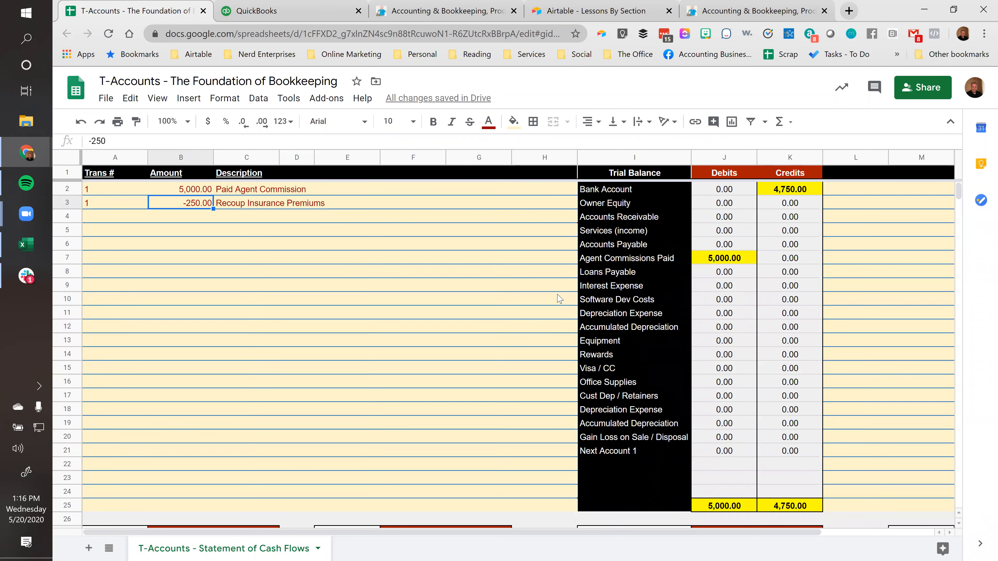
pyautogui.scroll(-4, 418, 342)
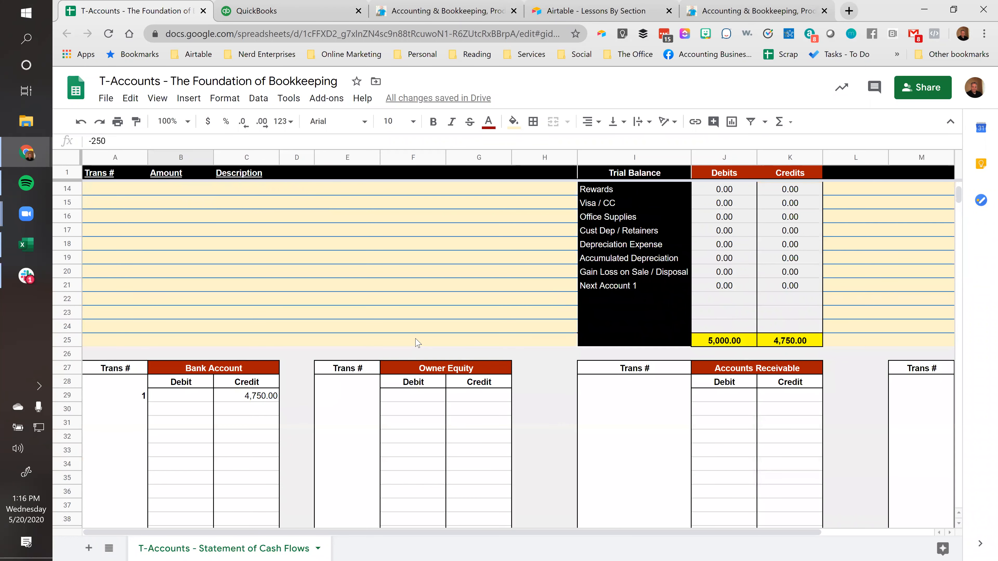
# Rename the Software Dev Costs T-account as "Insurance Expense"
pyautogui.scroll(-6, 418, 342)
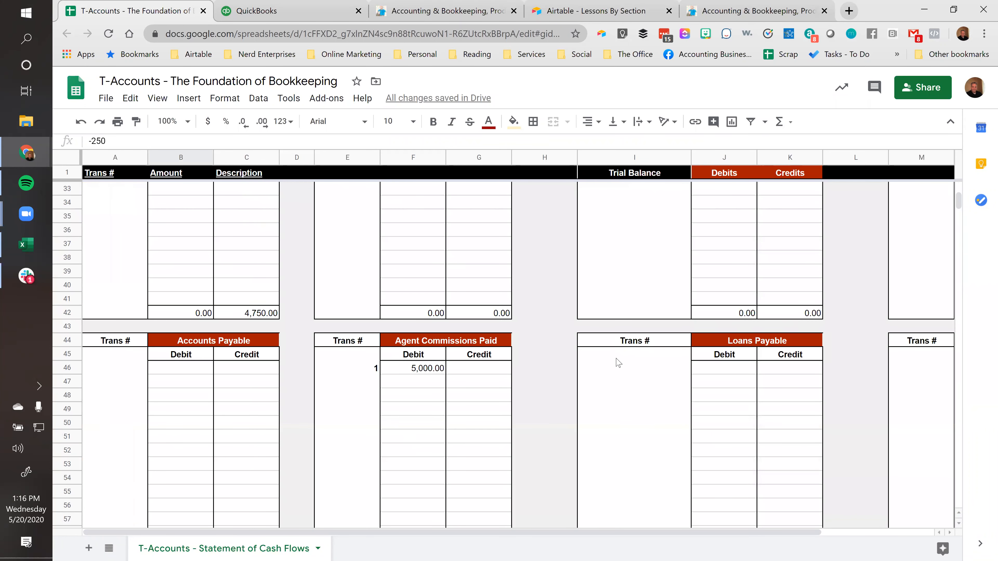
pyautogui.click(795, 338)
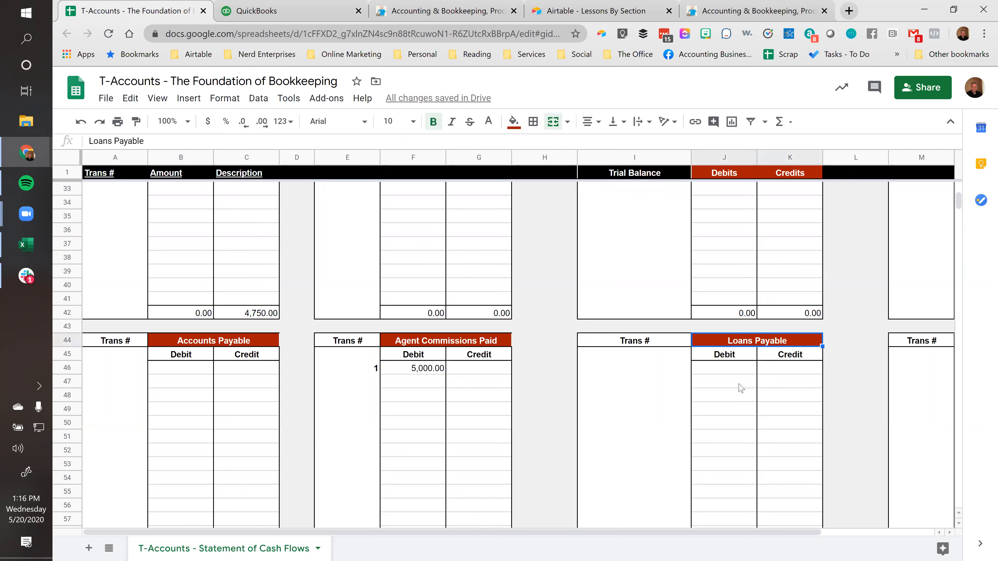
pyautogui.hscroll(3, 740, 389)
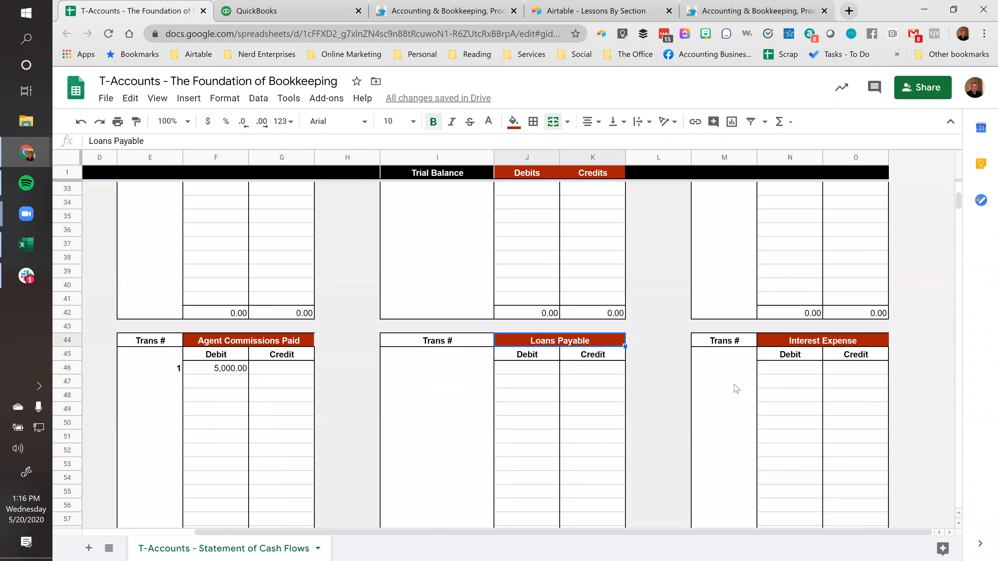
pyautogui.hscroll(-3, 696, 384)
pyautogui.scroll(-8, 379, 327)
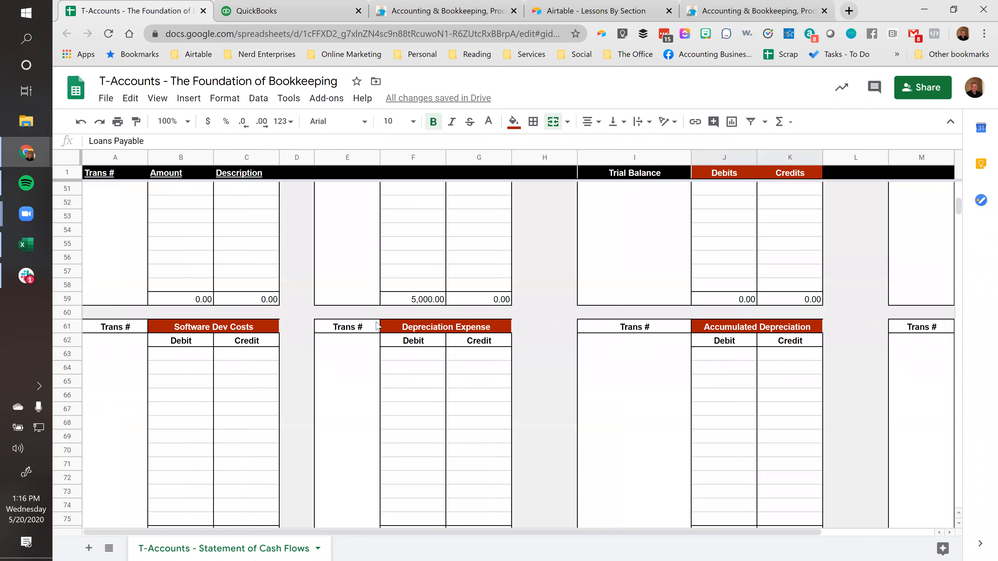
pyautogui.click(189, 235)
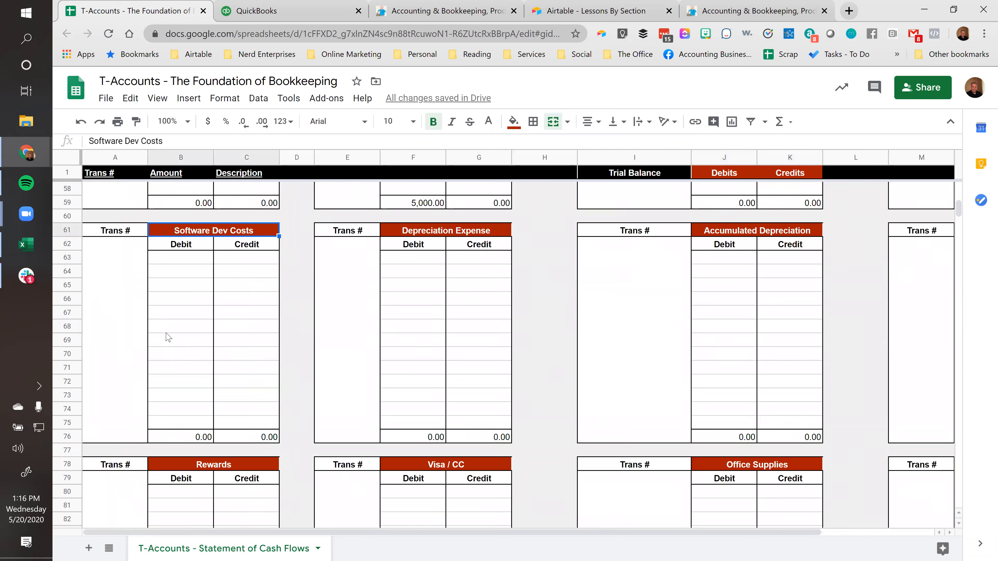
pyautogui.write('Insuran')
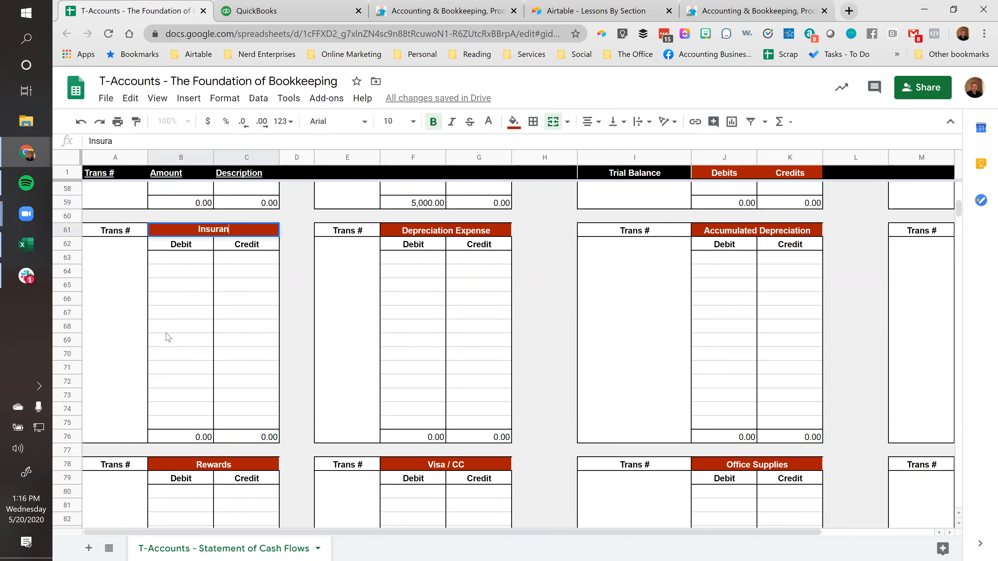
pyautogui.write('ce Expense')
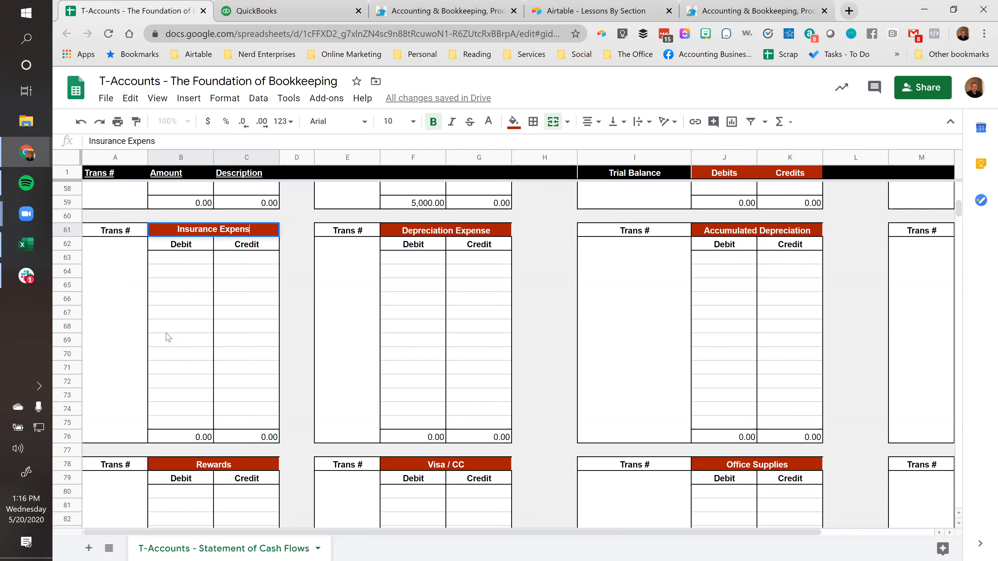
pyautogui.press('Return')
# Enter a 250 credit with transaction number 1 in the first row of the Insurance Expense T-account
pyautogui.press('Down')
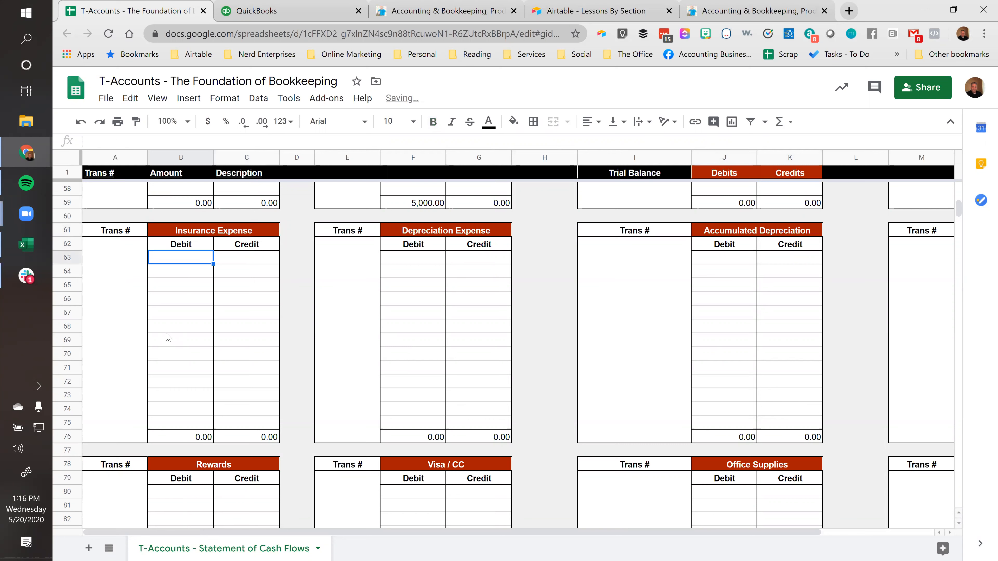
pyautogui.press('Right')
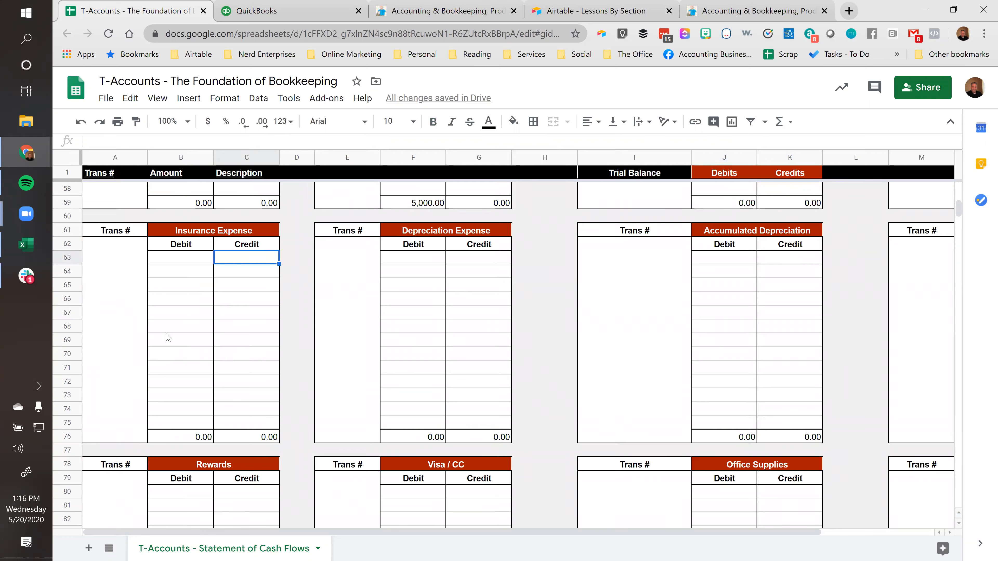
pyautogui.press('Left')
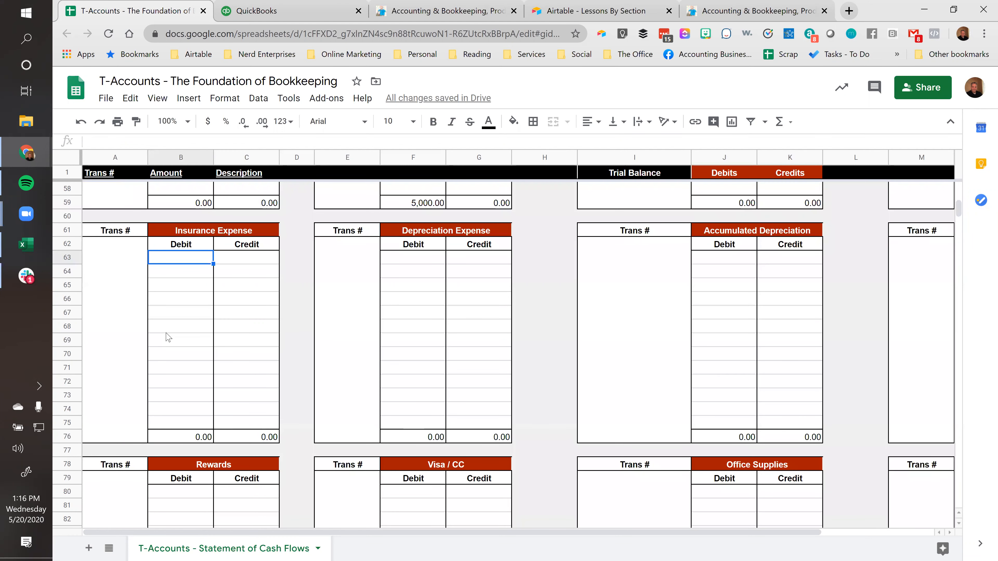
pyautogui.press('Right')
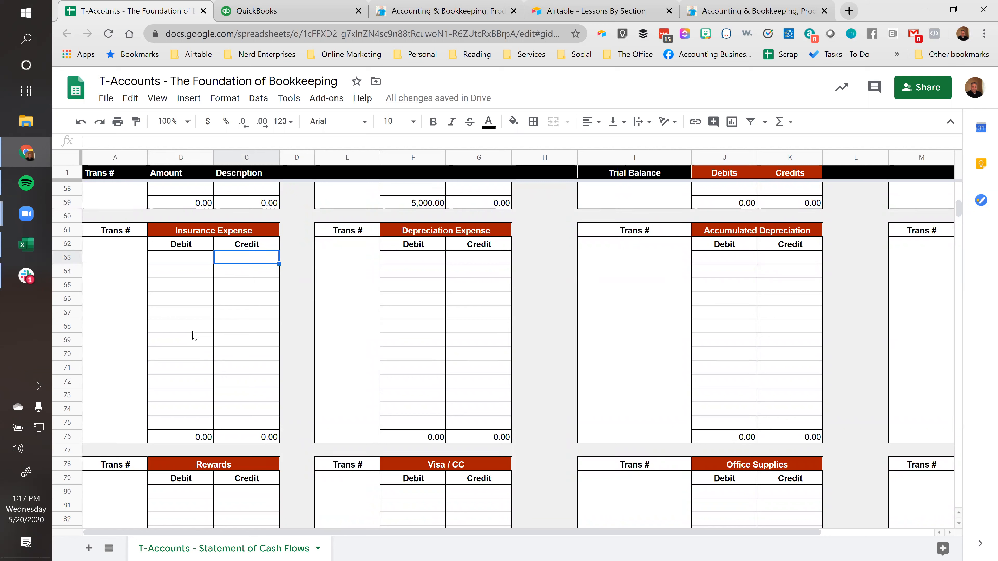
pyautogui.write('250')
pyautogui.press('Return')
pyautogui.press('Up')
pyautogui.press('Left')
pyautogui.press('Left')
pyautogui.write('1')
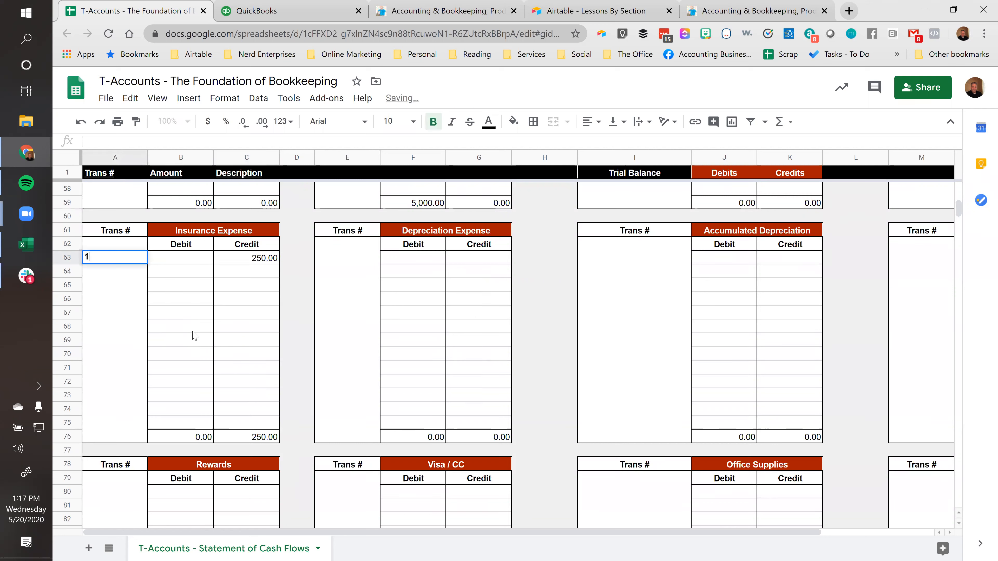
pyautogui.press('Tab')
pyautogui.press('Tab')
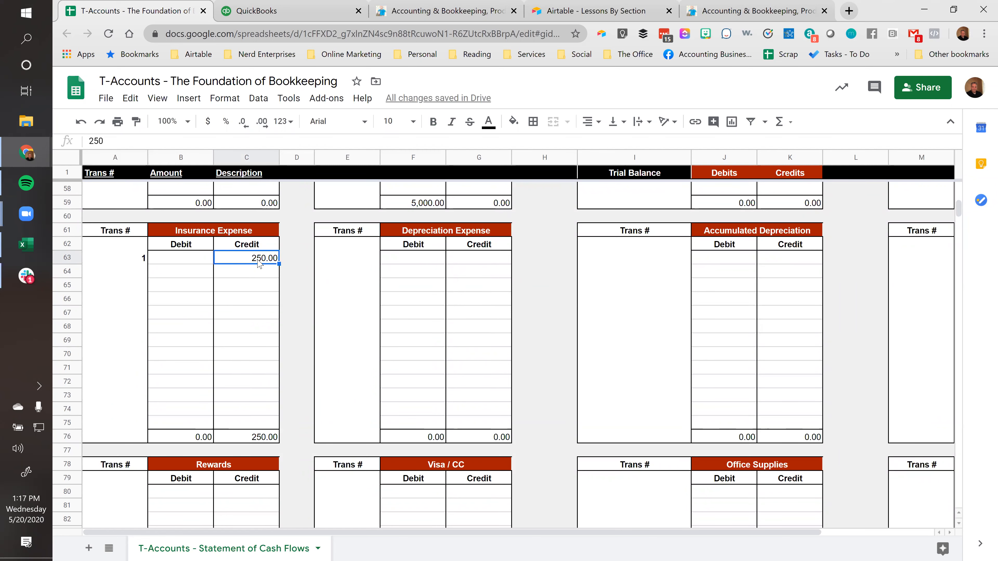
# Compare the total debits and total credits at the foot of the trial balance
pyautogui.scroll(15, 608, 383)
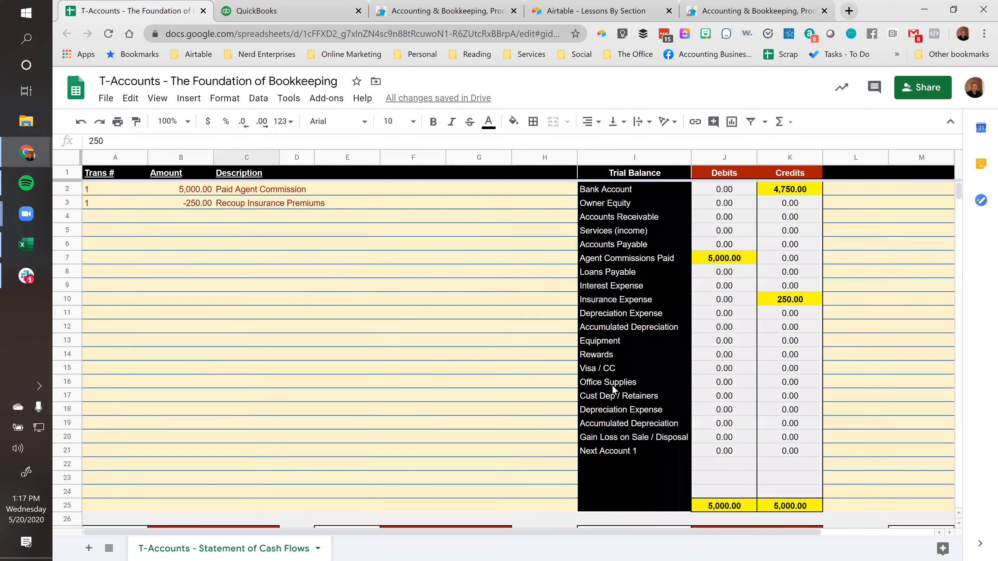
pyautogui.moveTo(744, 506); pyautogui.dragTo(766, 505)
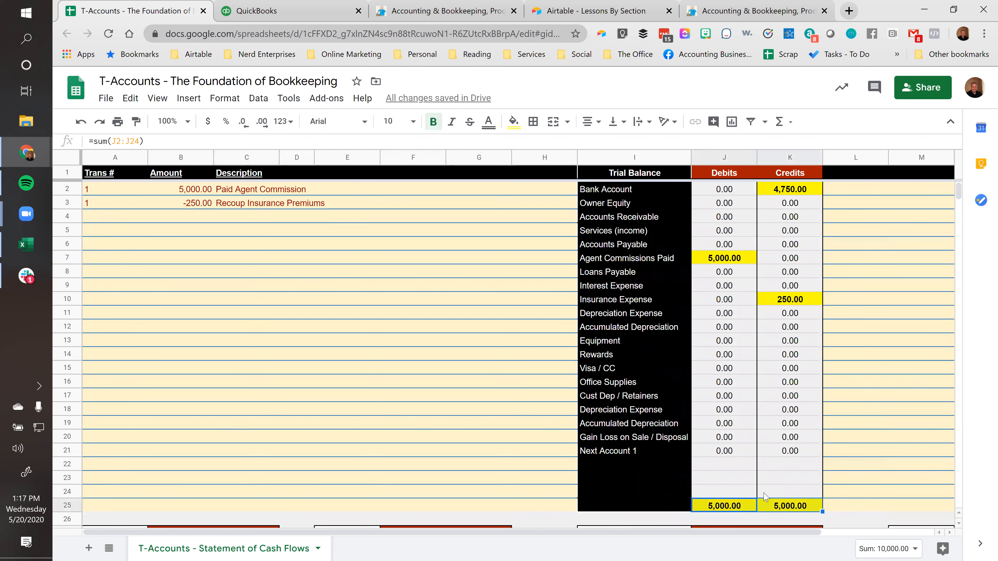
pyautogui.scroll(-2, 763, 499)
pyautogui.click(735, 429)
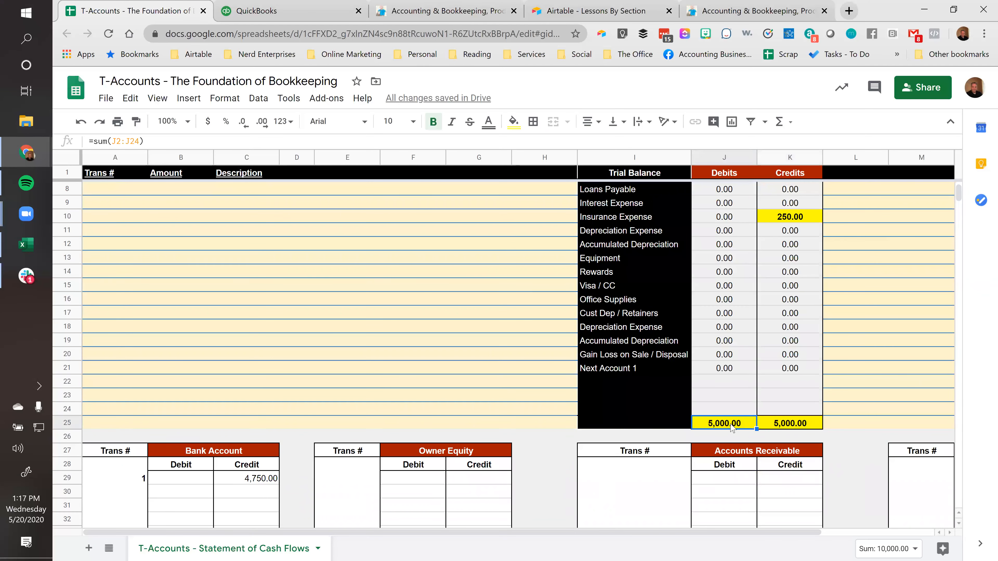
pyautogui.click(791, 426)
pyautogui.scroll(2, 790, 427)
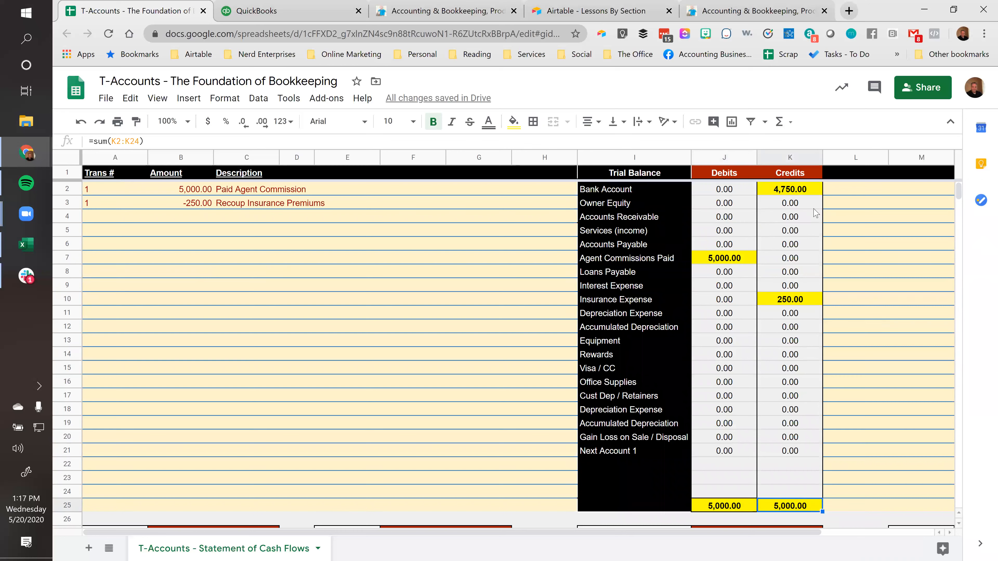
# Review the Bank Account credit, Agent Commissions Paid debit and Insurance Expense credit in the trial balance
pyautogui.click(785, 194)
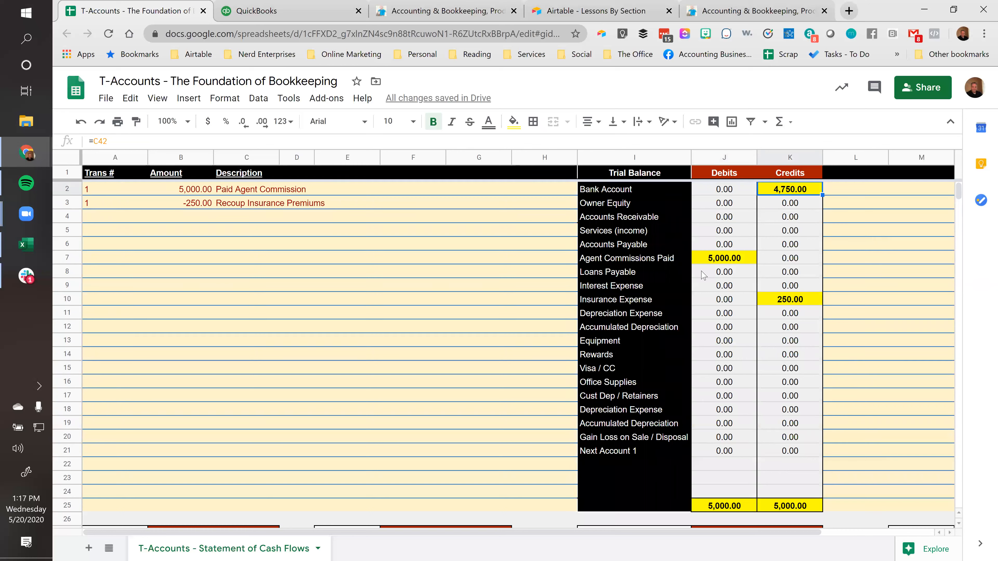
pyautogui.click(716, 262)
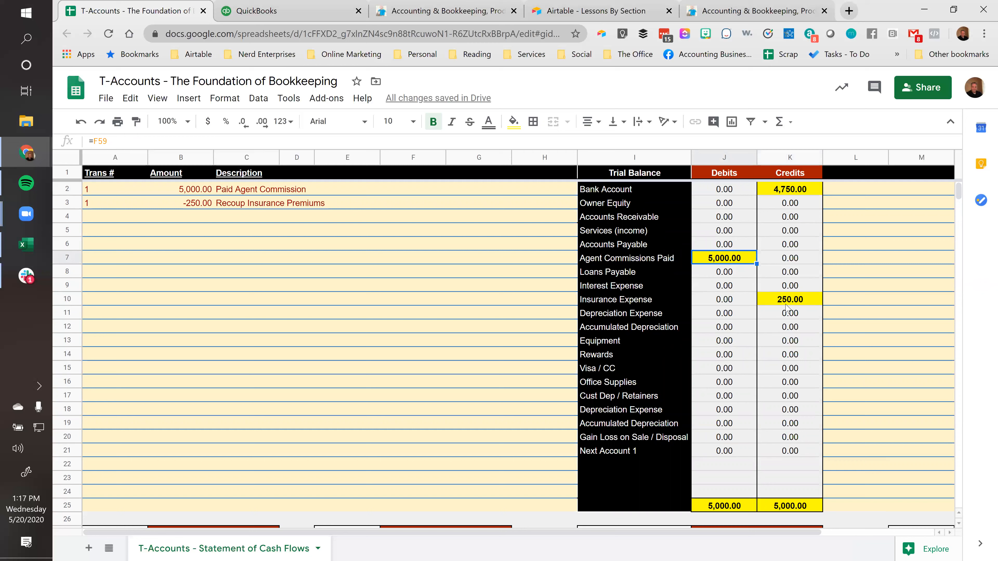
pyautogui.click(800, 303)
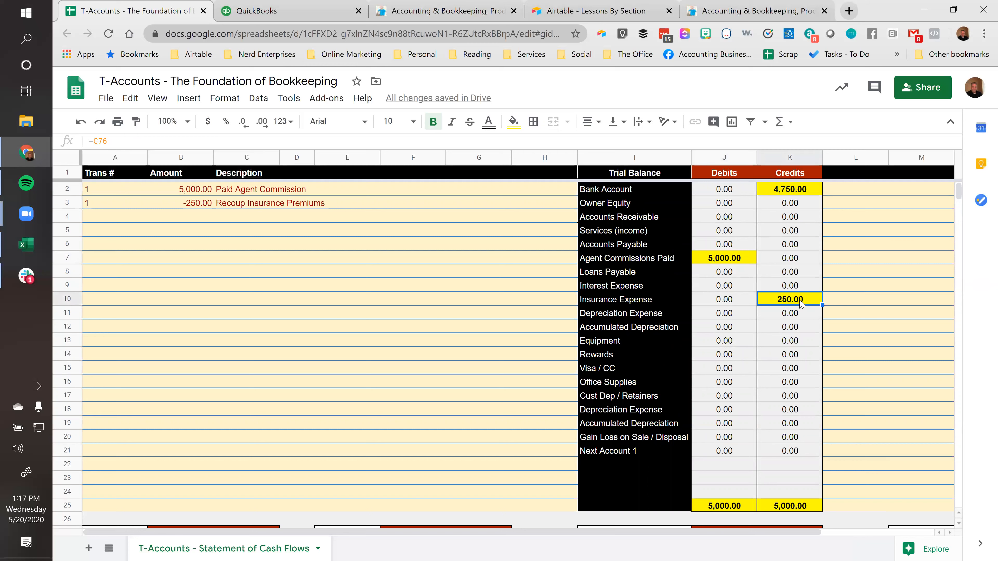
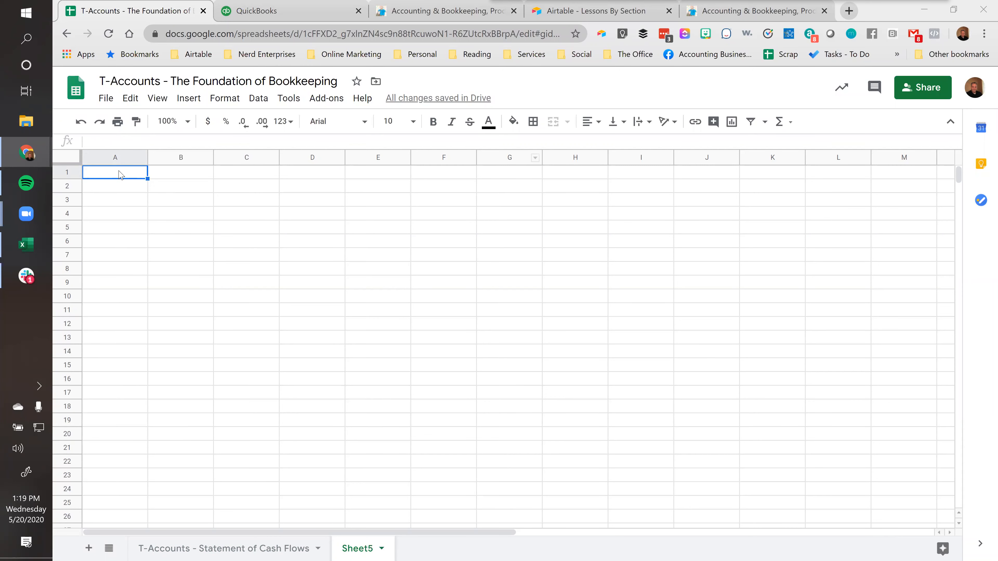
# Paste the copied account types table at cell A1 of Sheet5 and fit all column widths to their contents
pyautogui.hotkey('ctrl', 'v')
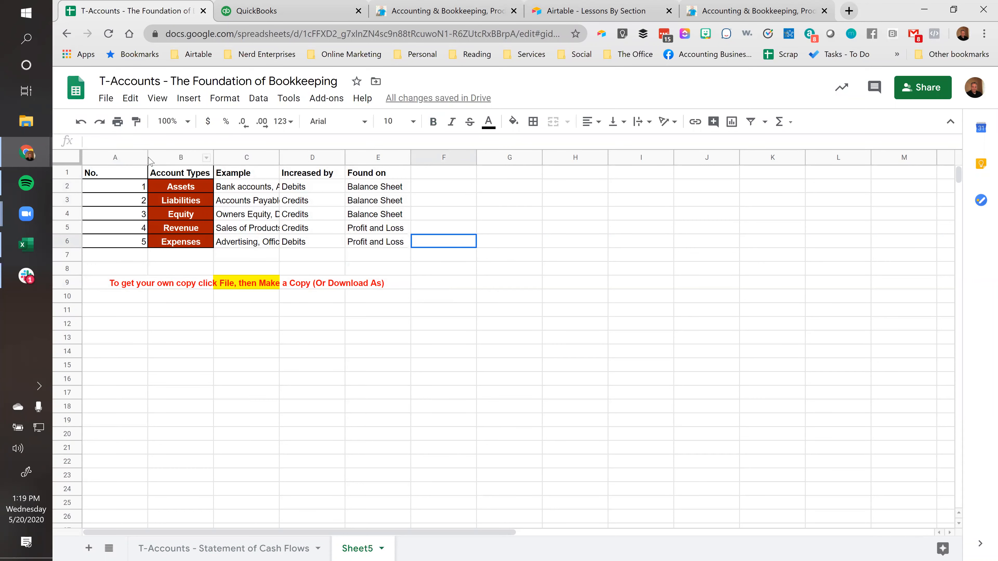
pyautogui.click(75, 163)
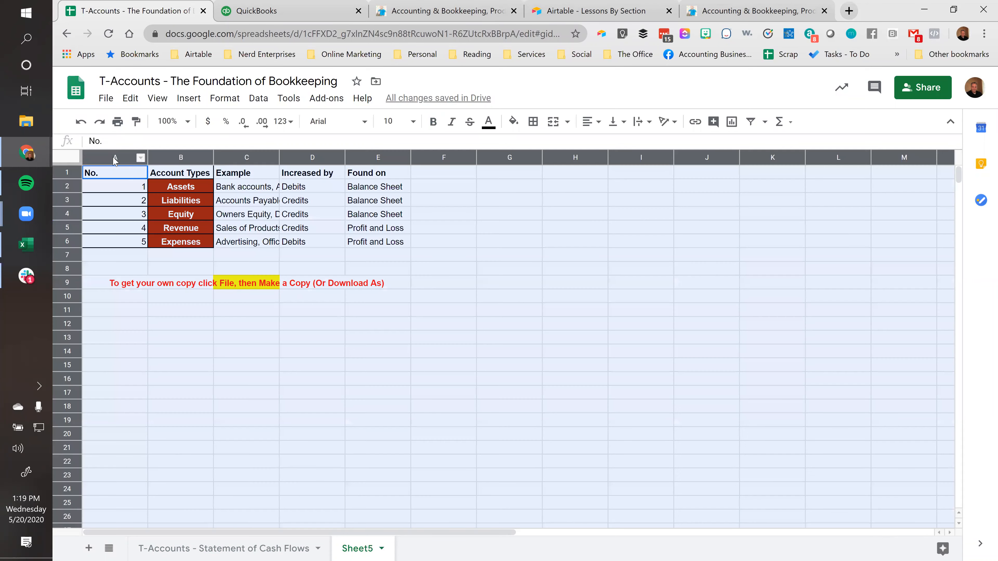
pyautogui.doubleClick(145, 155)
pyautogui.click(148, 191)
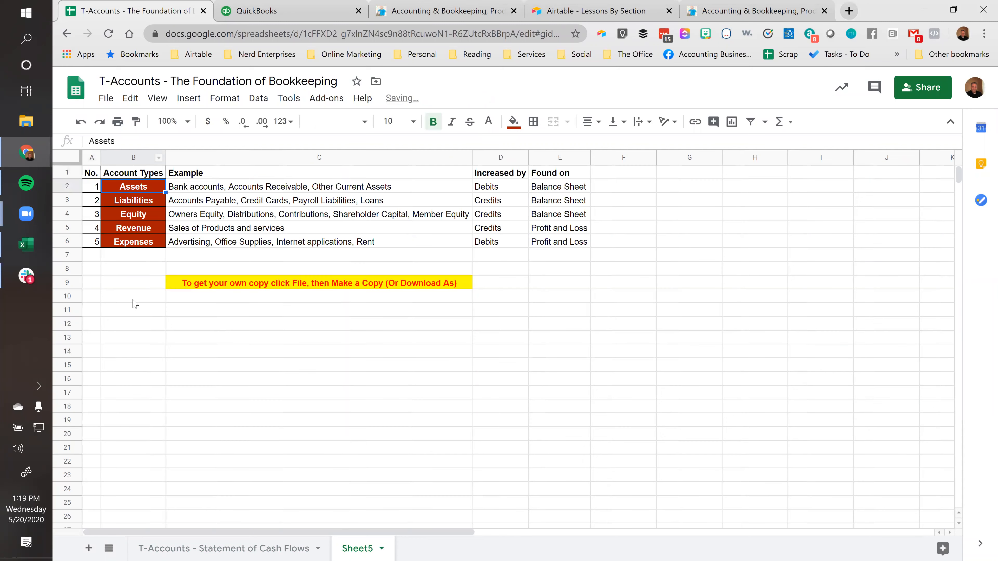
pyautogui.click(130, 287)
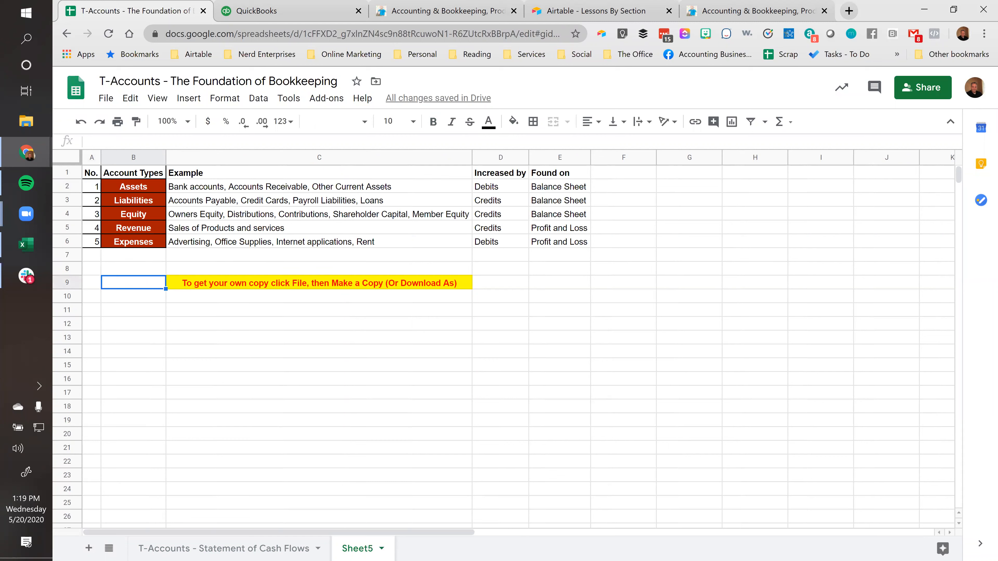
# Review the Assets, Liabilities and Equity account types together with their example accounts
pyautogui.click(155, 177)
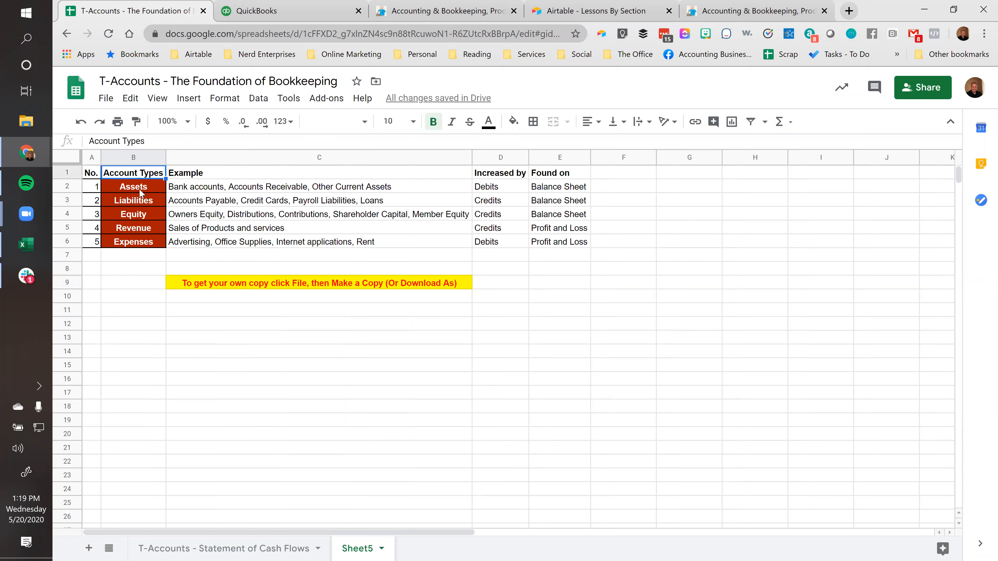
pyautogui.click(179, 194)
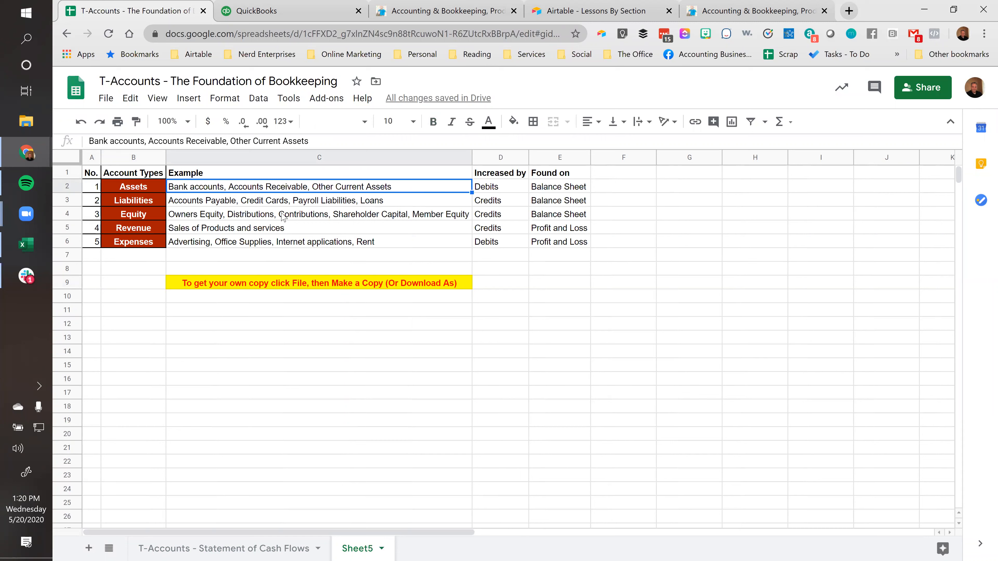
pyautogui.click(253, 203)
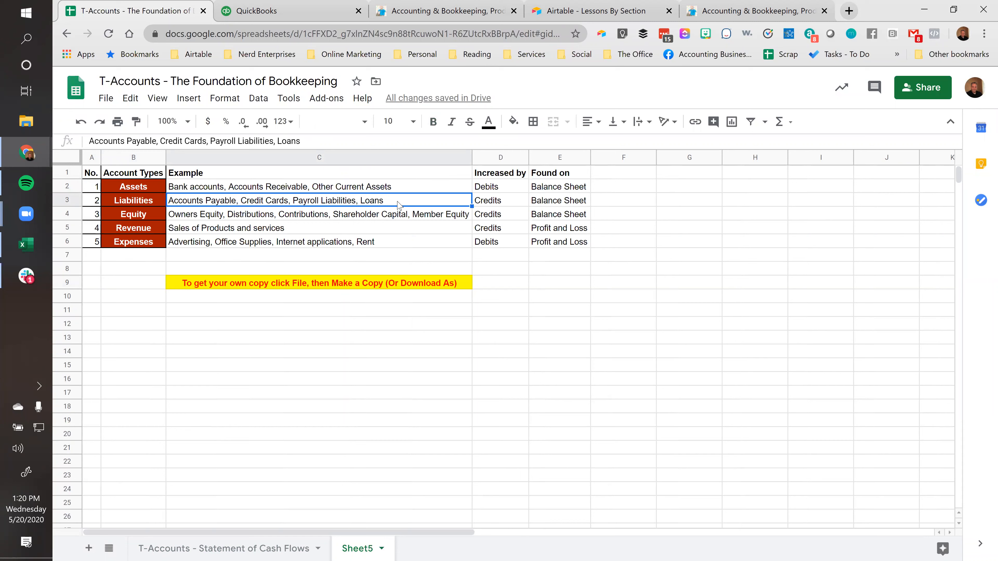
pyautogui.click(213, 219)
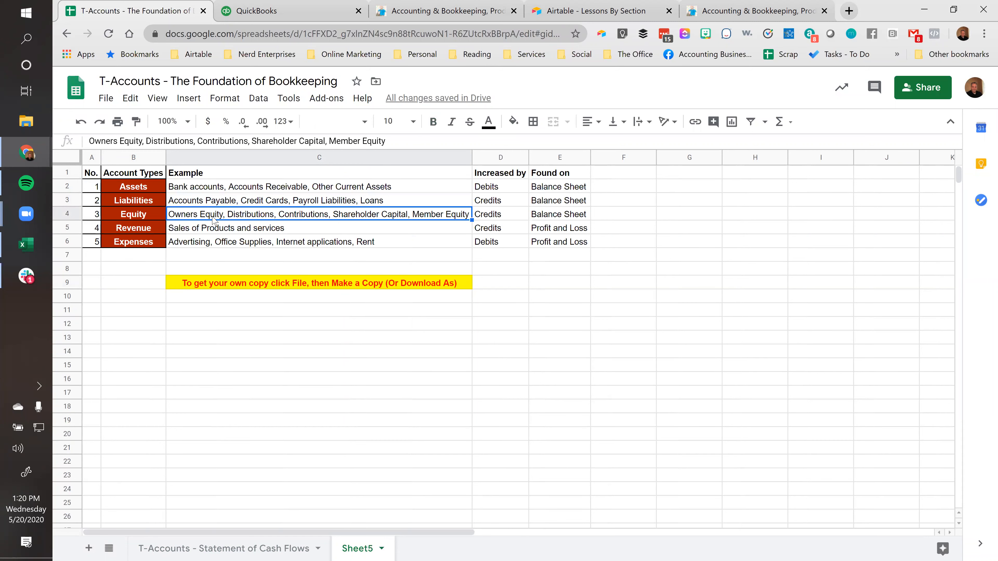
pyautogui.click(189, 190)
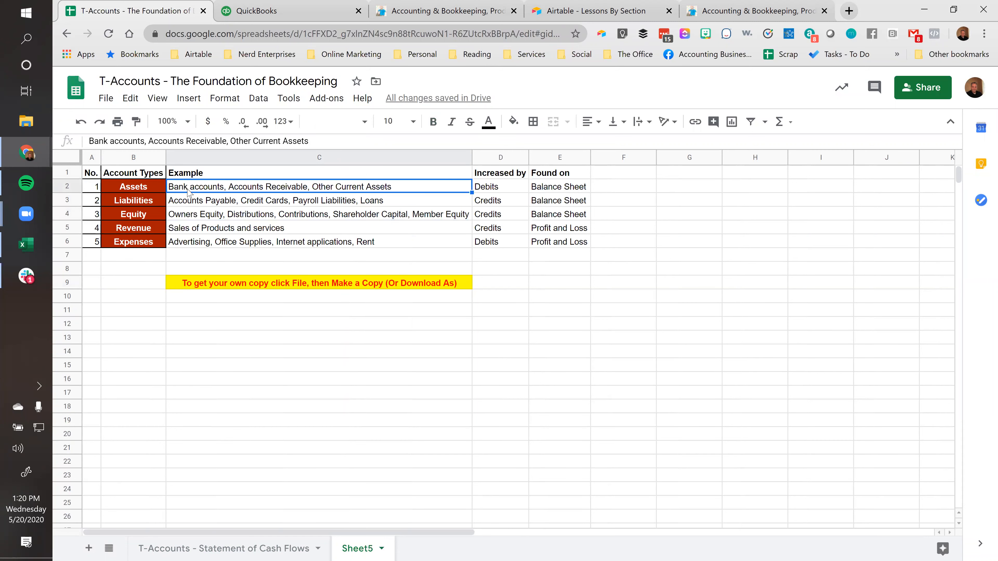
pyautogui.click(148, 188)
pyautogui.click(148, 199)
pyautogui.click(142, 217)
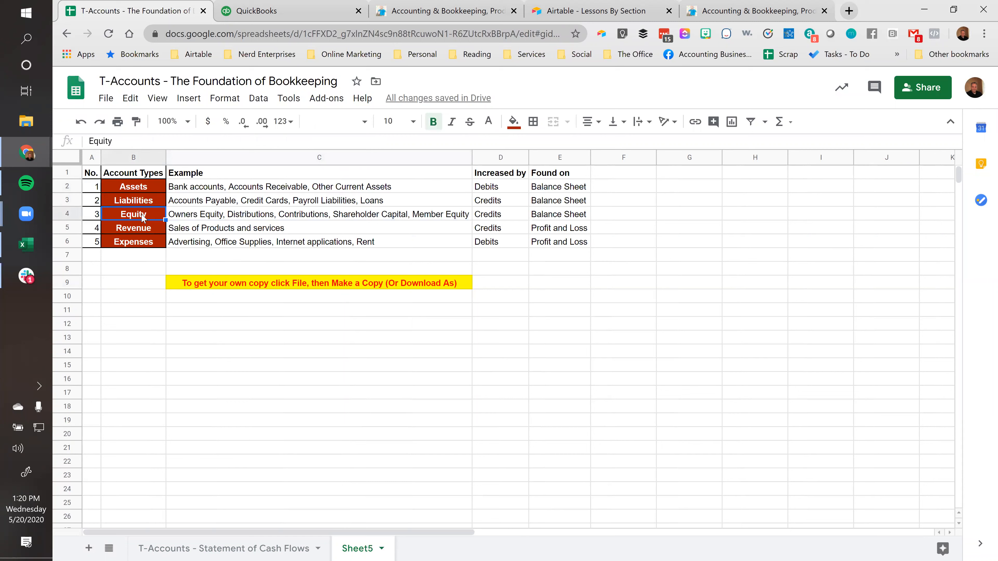
pyautogui.click(239, 216)
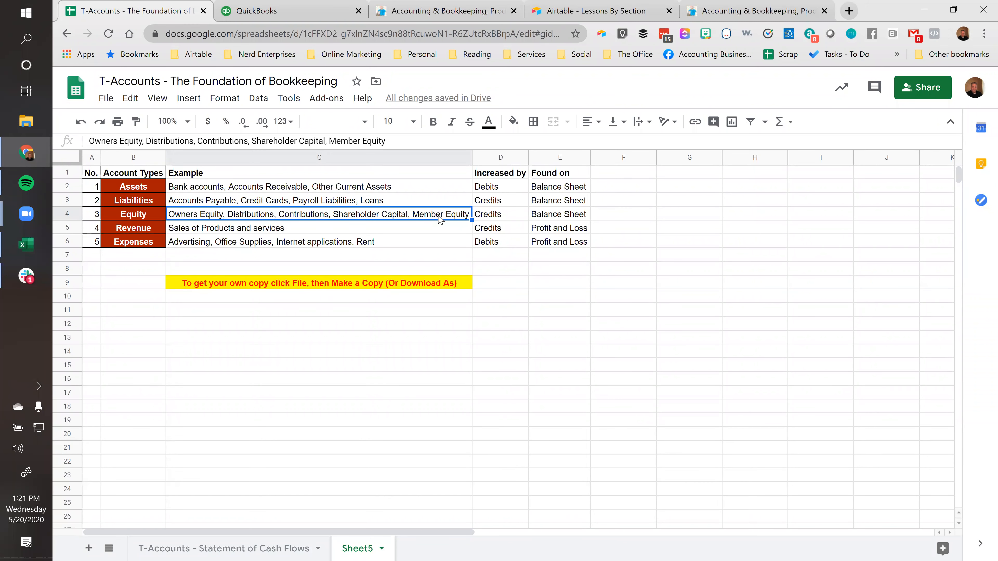
# Review the Revenue and Expenses account types together with their example accounts
pyautogui.click(268, 228)
pyautogui.click(256, 244)
pyautogui.click(211, 259)
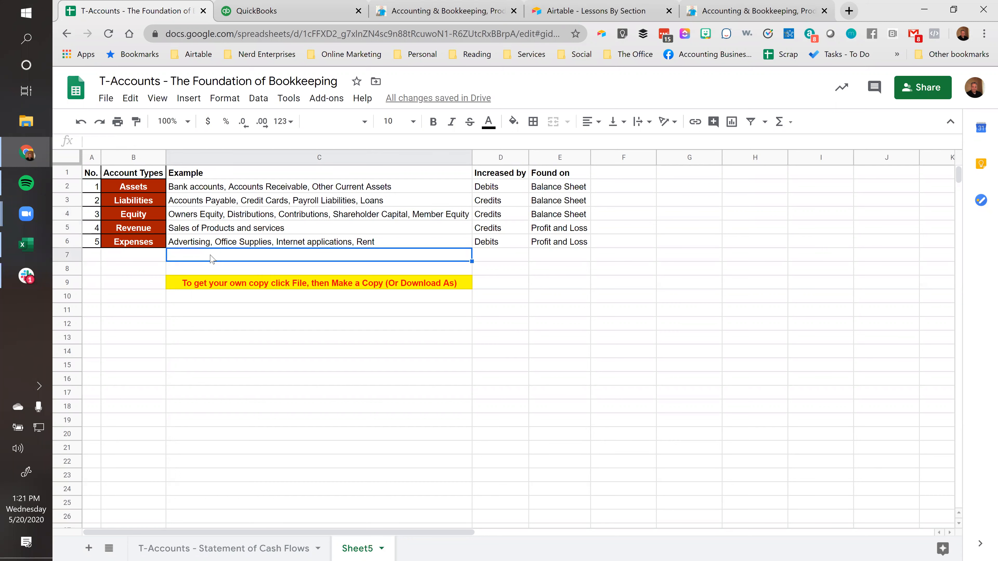
pyautogui.click(217, 232)
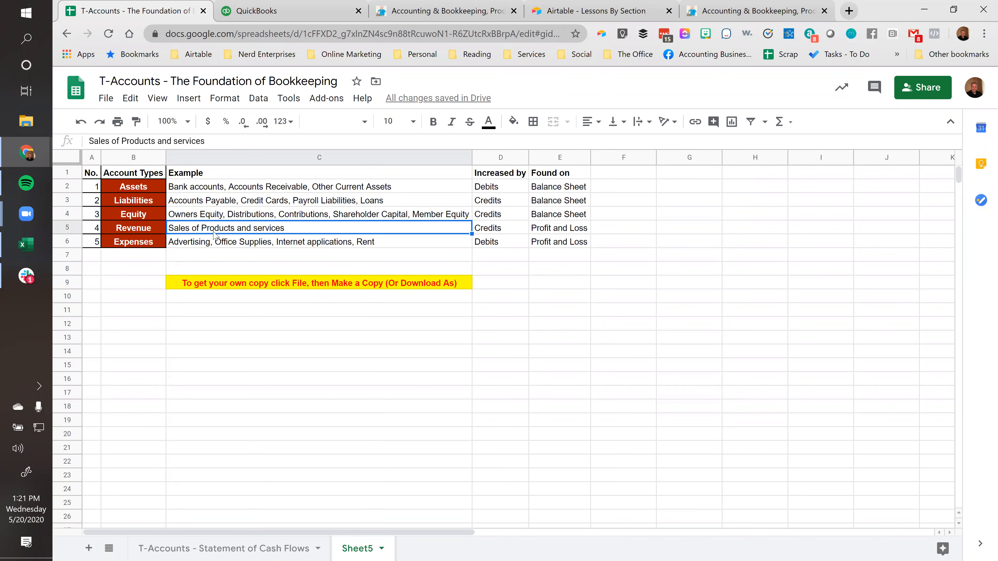
pyautogui.click(214, 246)
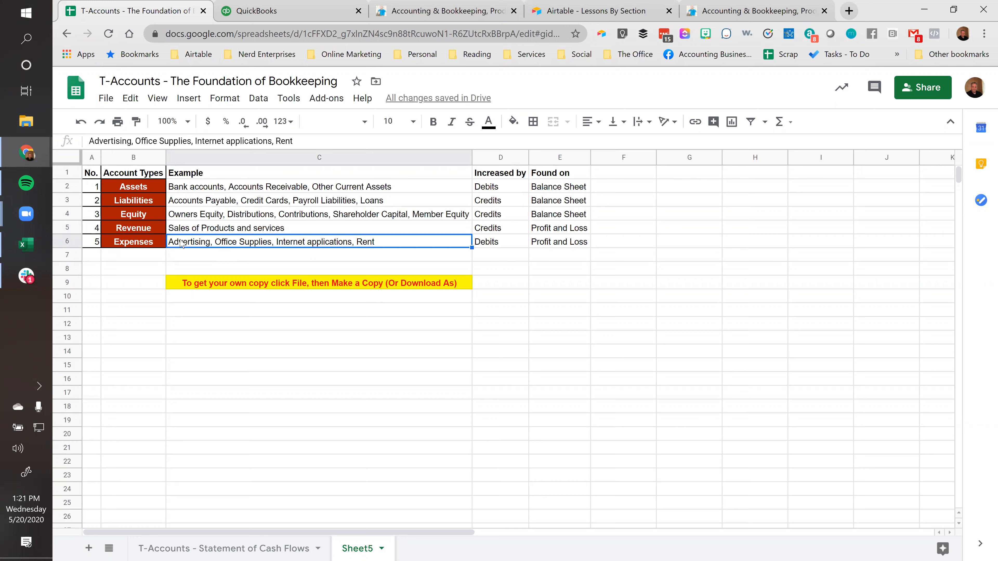
pyautogui.click(218, 230)
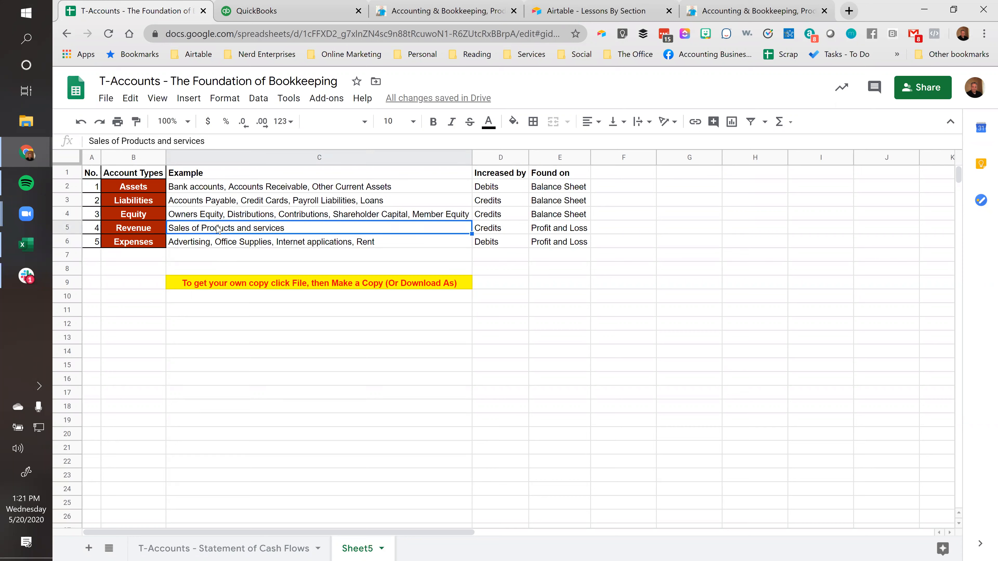
pyautogui.click(151, 227)
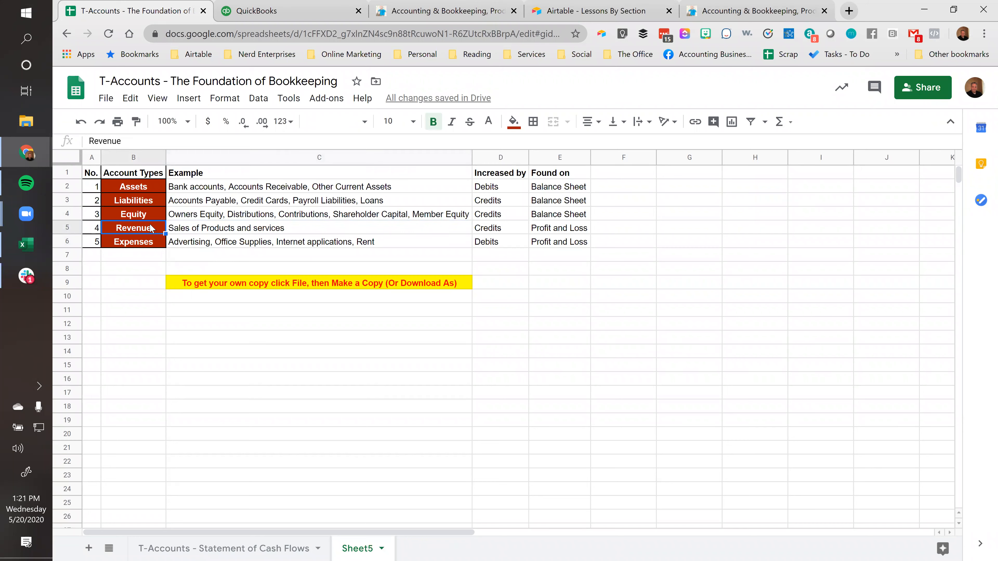
pyautogui.click(192, 233)
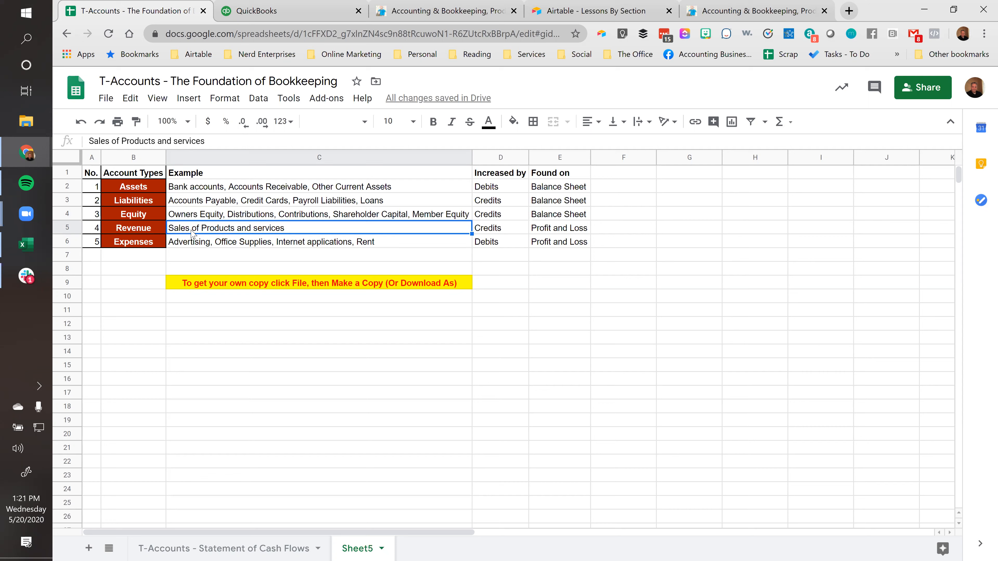
pyautogui.click(127, 225)
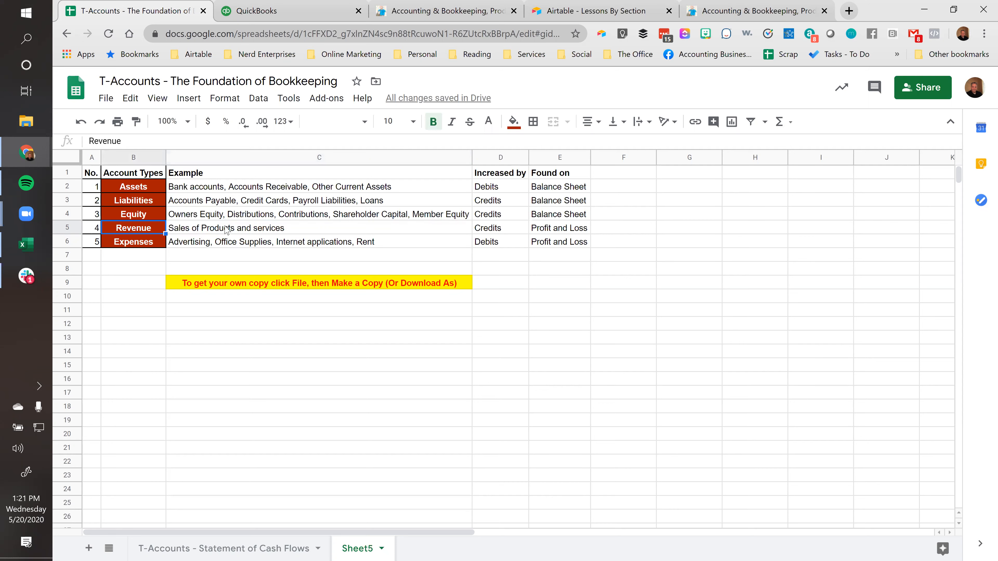
pyautogui.click(226, 229)
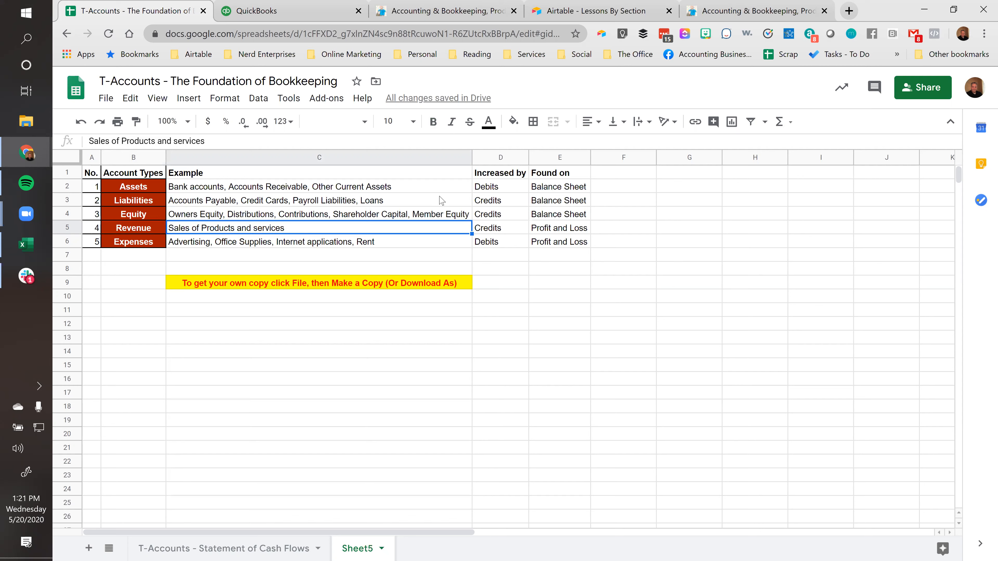
# Widen the "Increased by" column slightly in the account types table
pyautogui.click(490, 160)
pyautogui.moveTo(528, 157); pyautogui.dragTo(546, 158)
pyautogui.click(514, 187)
# Examine whether debits or credits increase Assets, Liabilities, Equity and Revenue in the account types table
pyautogui.click(129, 189)
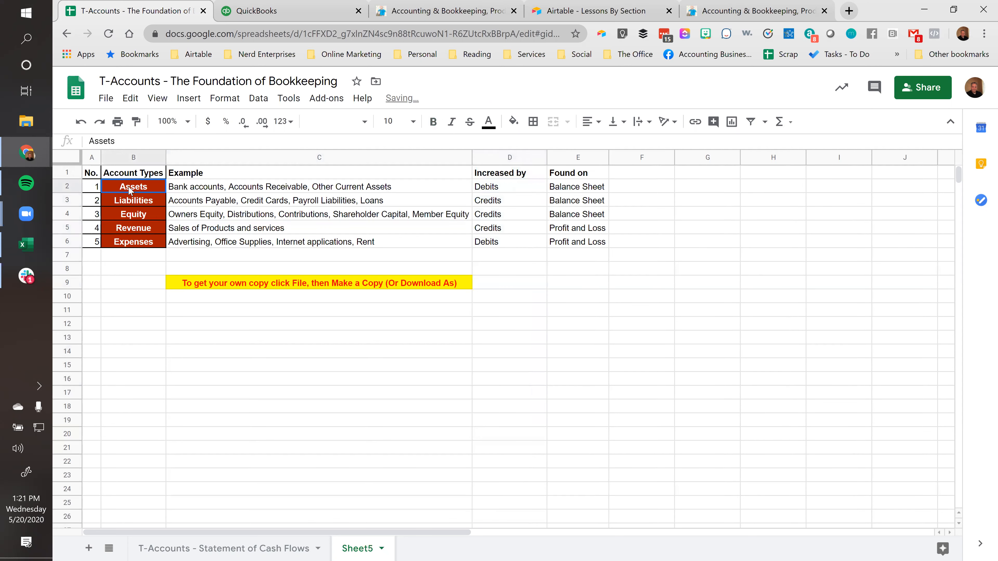
pyautogui.click(515, 188)
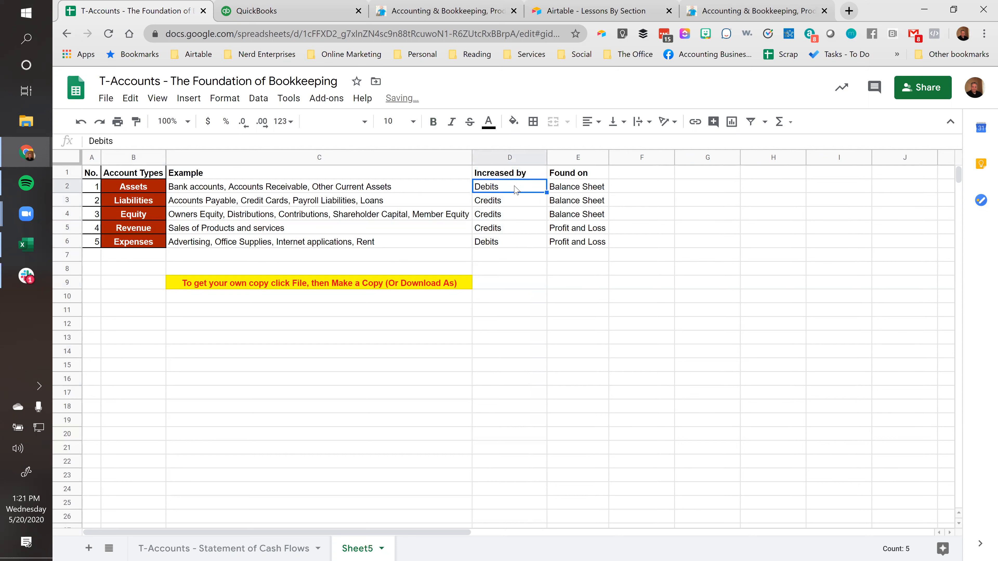
pyautogui.click(120, 189)
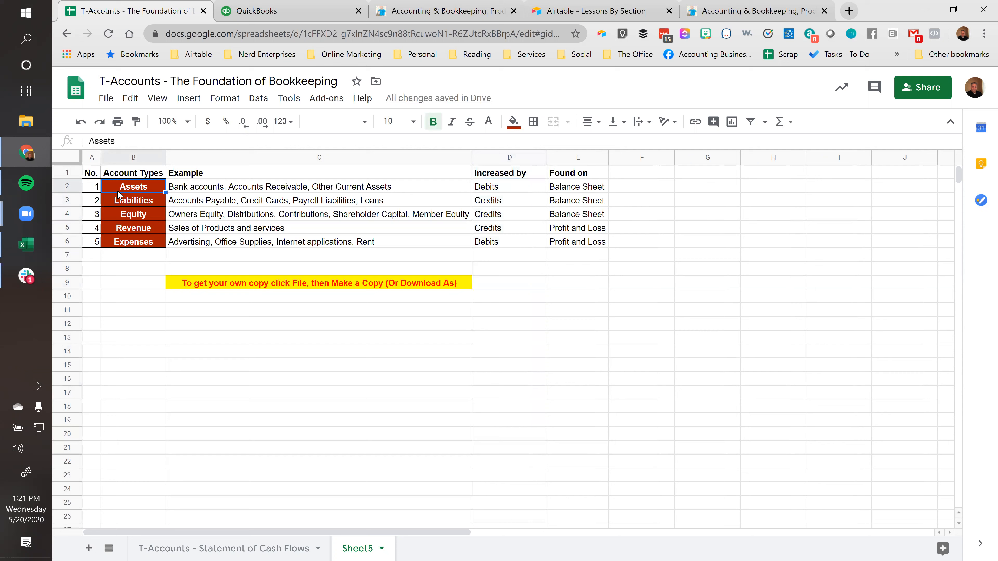
pyautogui.click(502, 191)
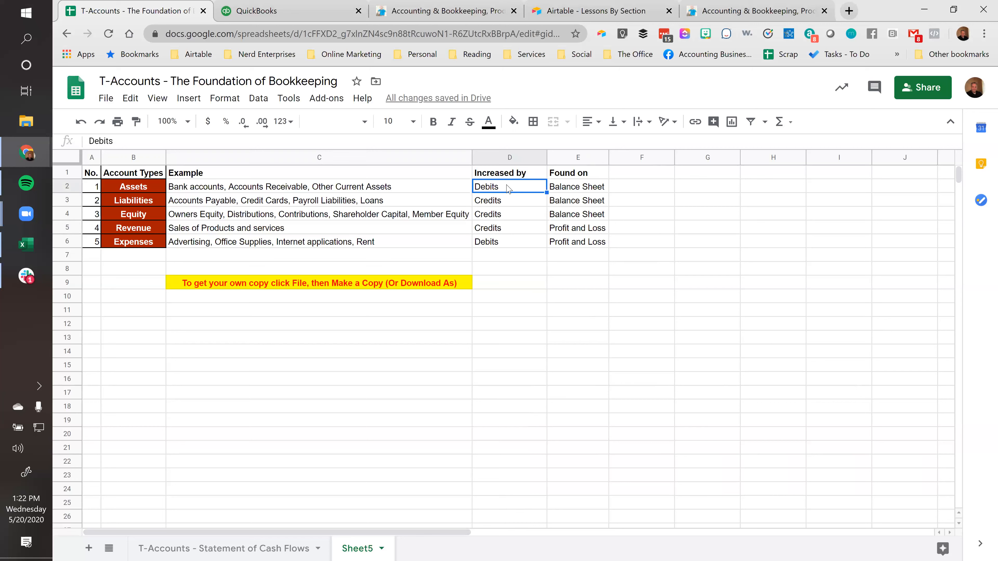
pyautogui.click(450, 189)
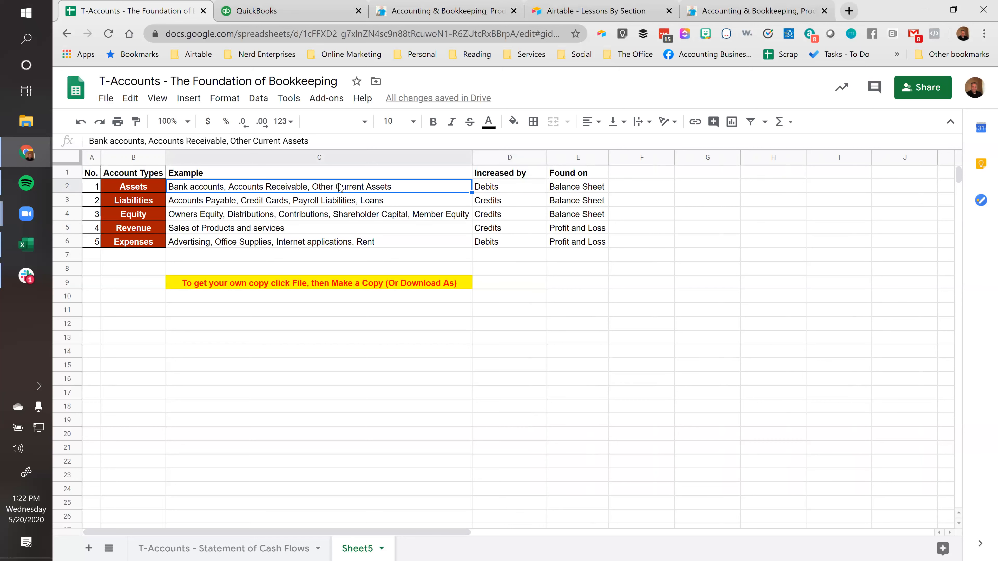
pyautogui.moveTo(518, 201); pyautogui.dragTo(136, 227)
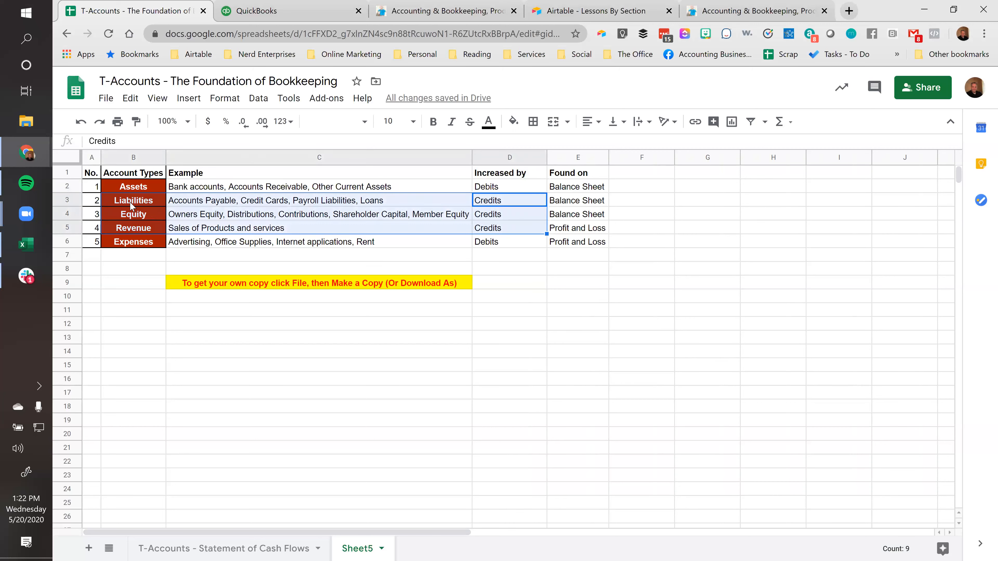
pyautogui.click(132, 205)
pyautogui.click(130, 216)
pyautogui.click(129, 229)
pyautogui.click(130, 202)
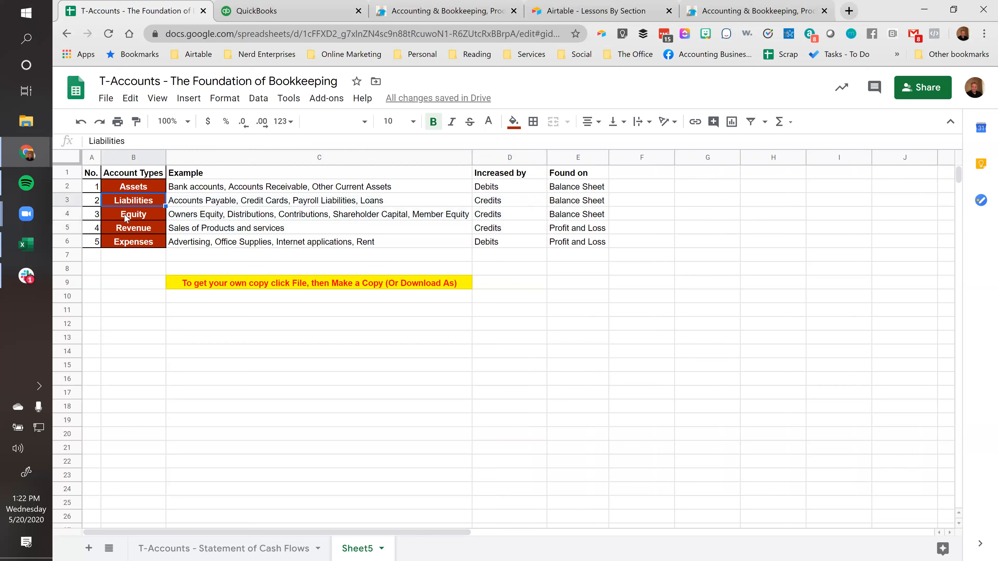
pyautogui.moveTo(496, 232); pyautogui.dragTo(494, 203)
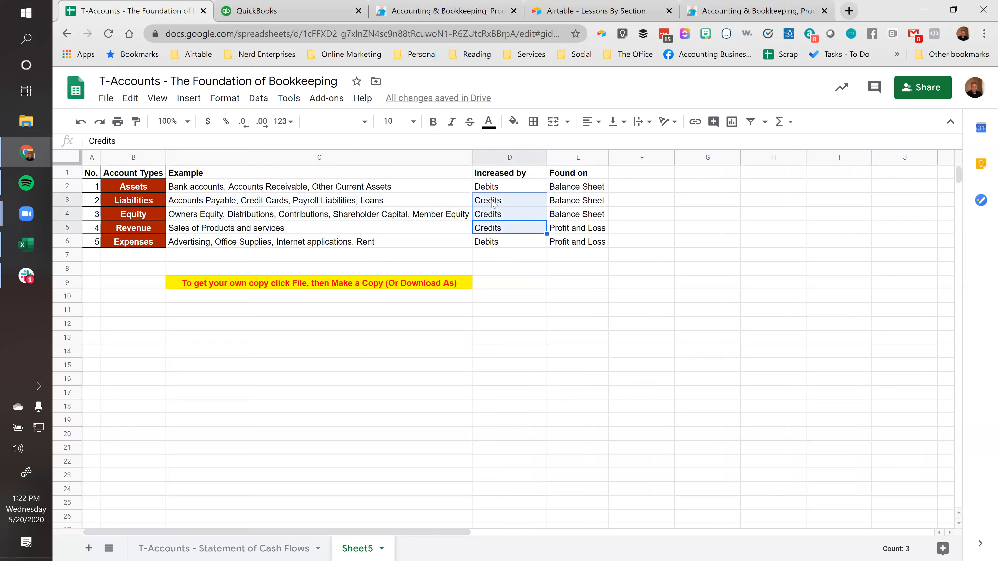
# Compare the "Increased by" entries of the Expenses and Assets account types
pyautogui.click(124, 247)
pyautogui.click(490, 245)
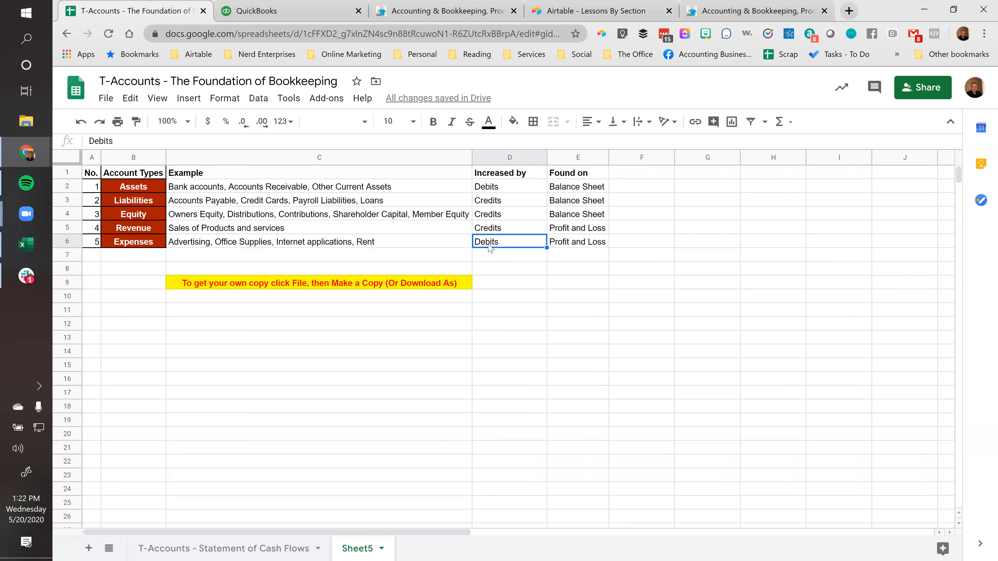
pyautogui.click(510, 192)
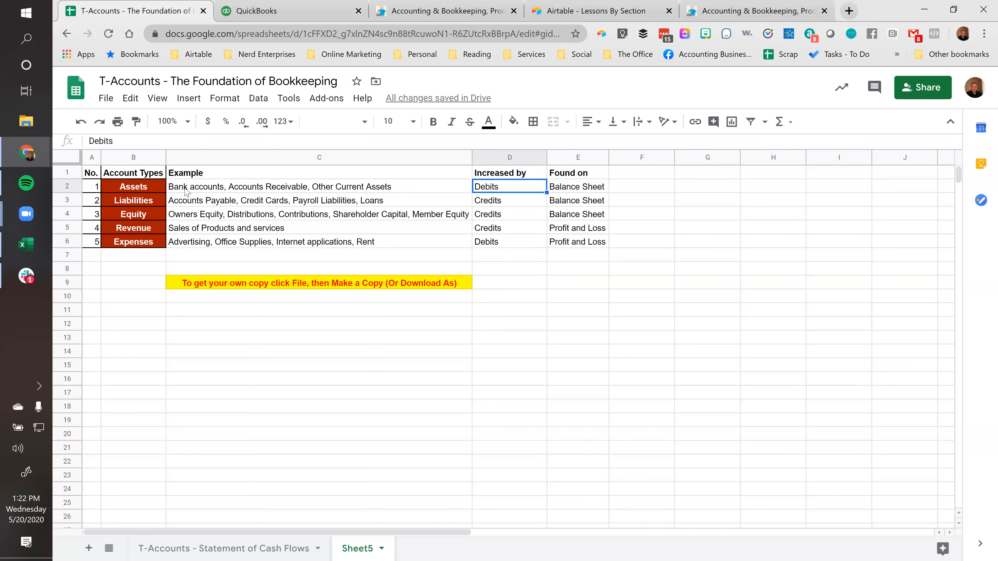
pyautogui.click(122, 190)
pyautogui.click(126, 245)
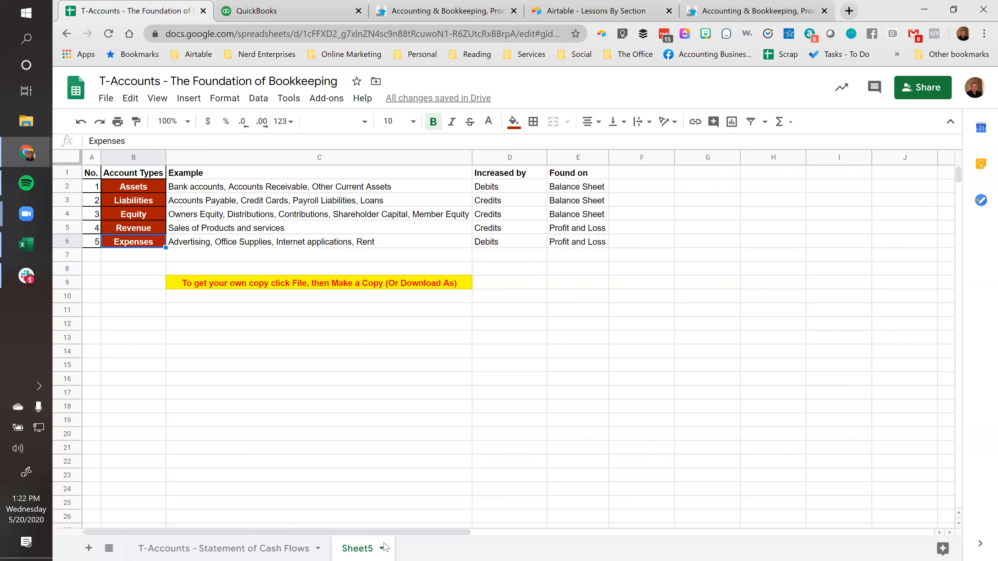
# Reorder the sheets so Sheet5 comes before "T-Accounts - Statement of Cash Flows", and show the T-Accounts sheet
pyautogui.moveTo(364, 549); pyautogui.dragTo(144, 547)
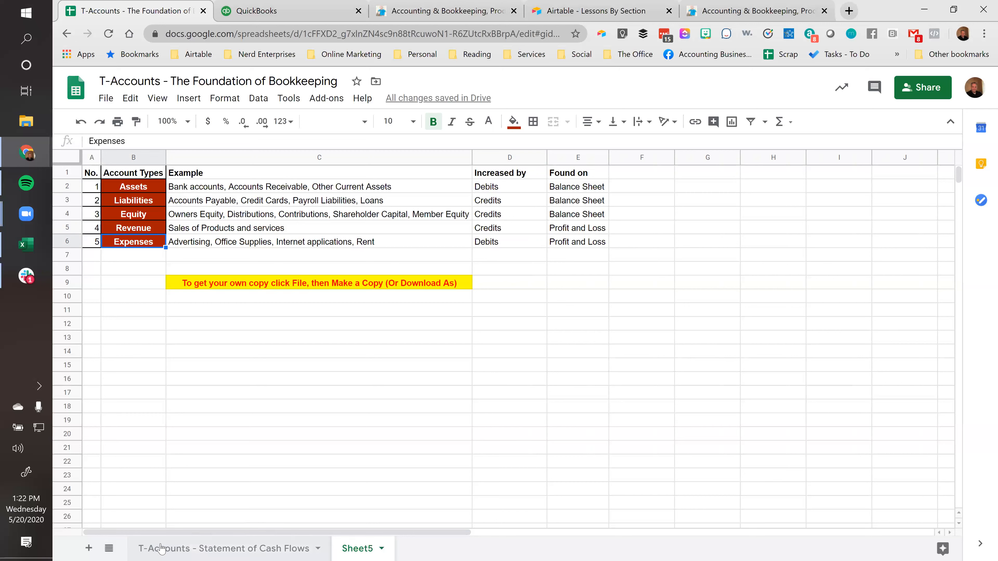
pyautogui.moveTo(379, 549); pyautogui.dragTo(165, 550)
pyautogui.moveTo(244, 548); pyautogui.dragTo(353, 548)
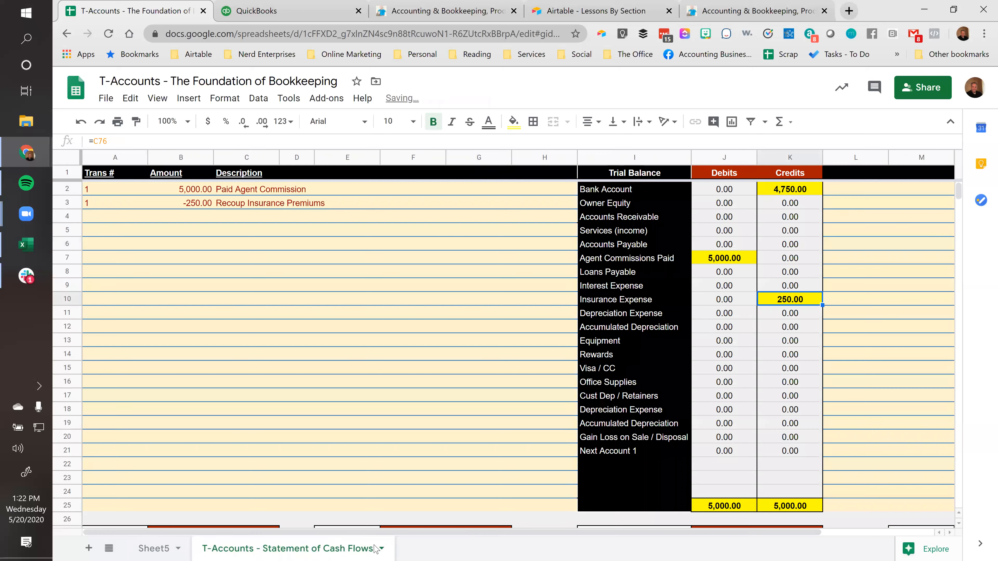
pyautogui.click(88, 223)
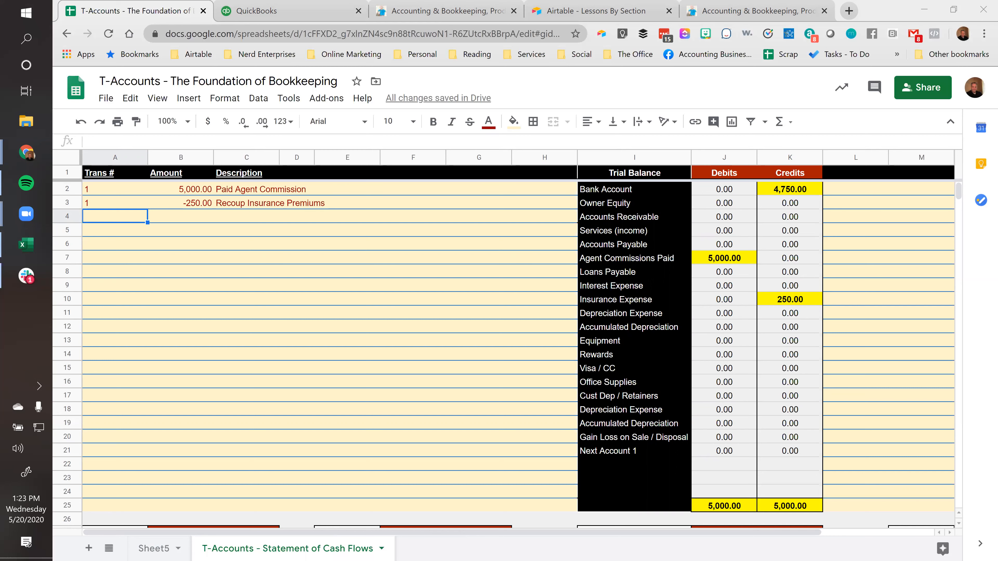
pyautogui.click(106, 98)
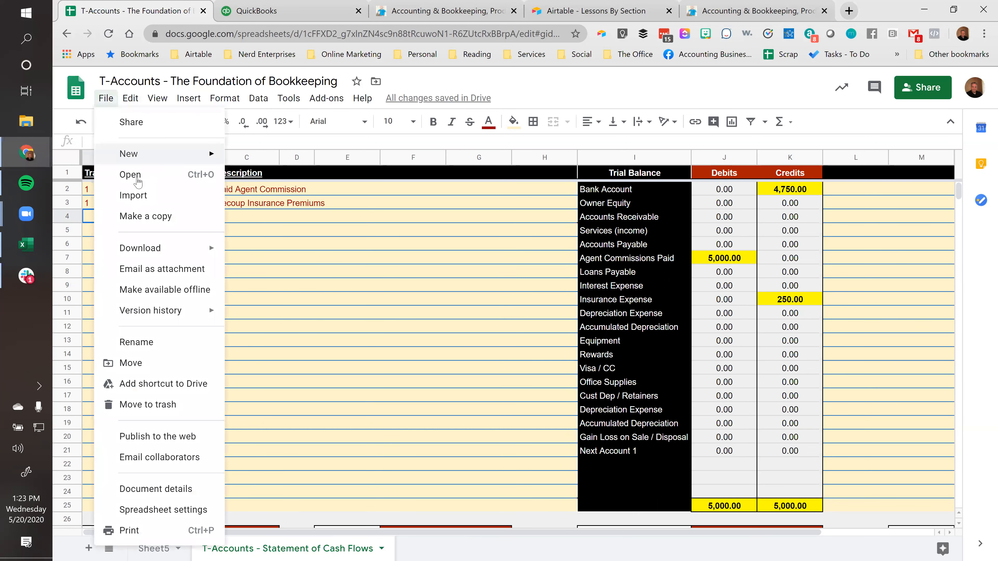
pyautogui.click(387, 198)
pyautogui.click(88, 221)
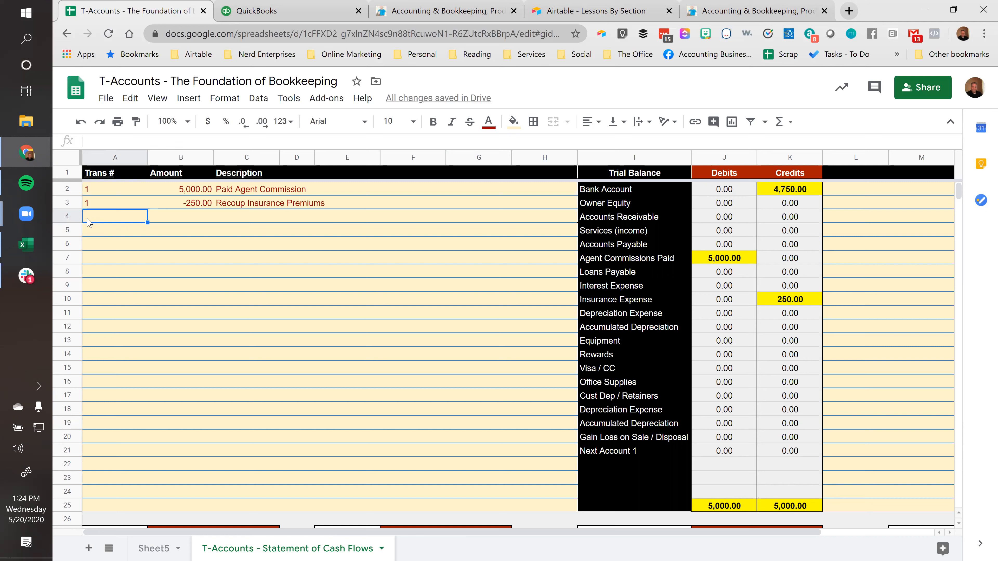
# Examine the amounts and descriptions of transaction 1, including the sum of the agent commission and the recouped insurance premiums
pyautogui.click(188, 218)
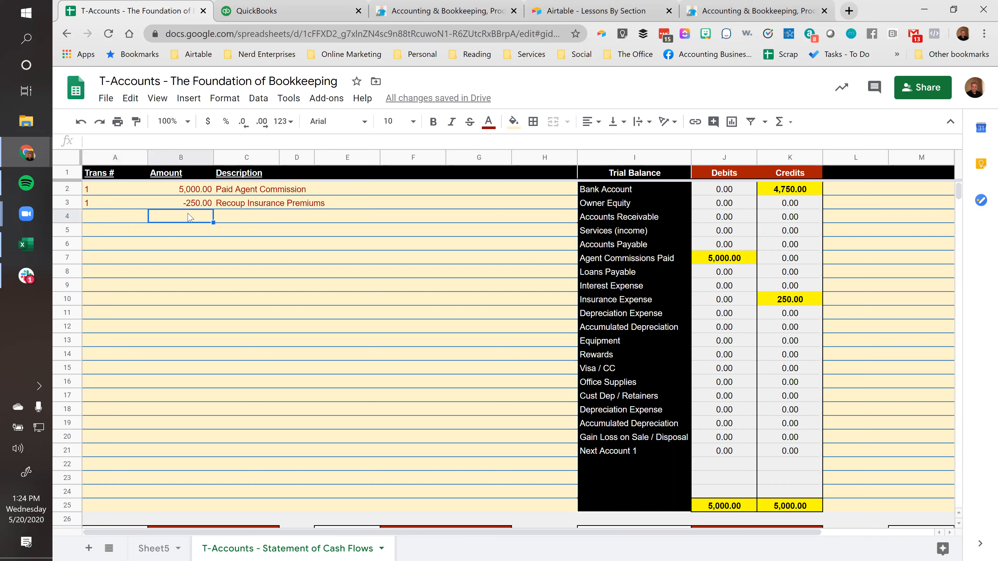
pyautogui.click(98, 218)
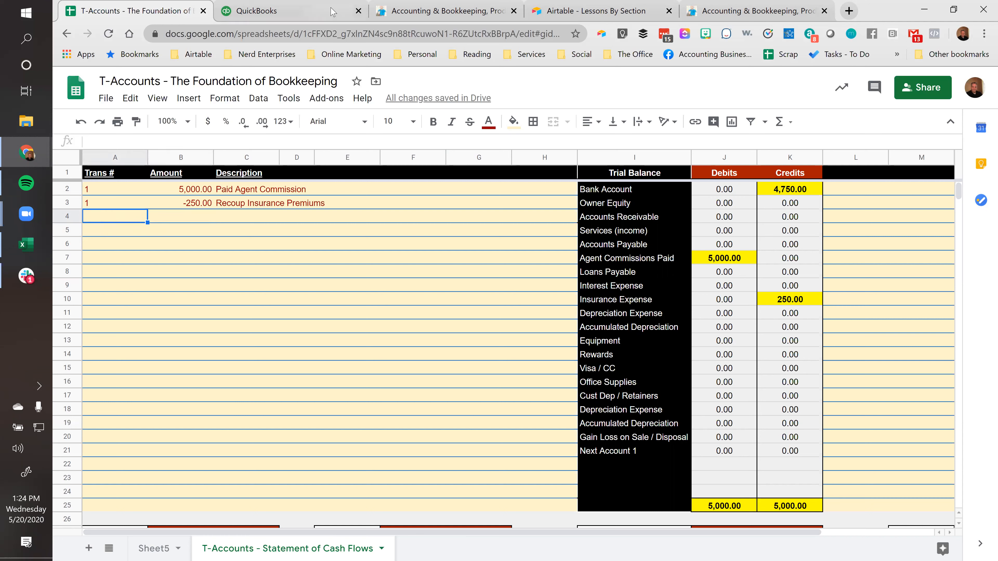
pyautogui.click(185, 191)
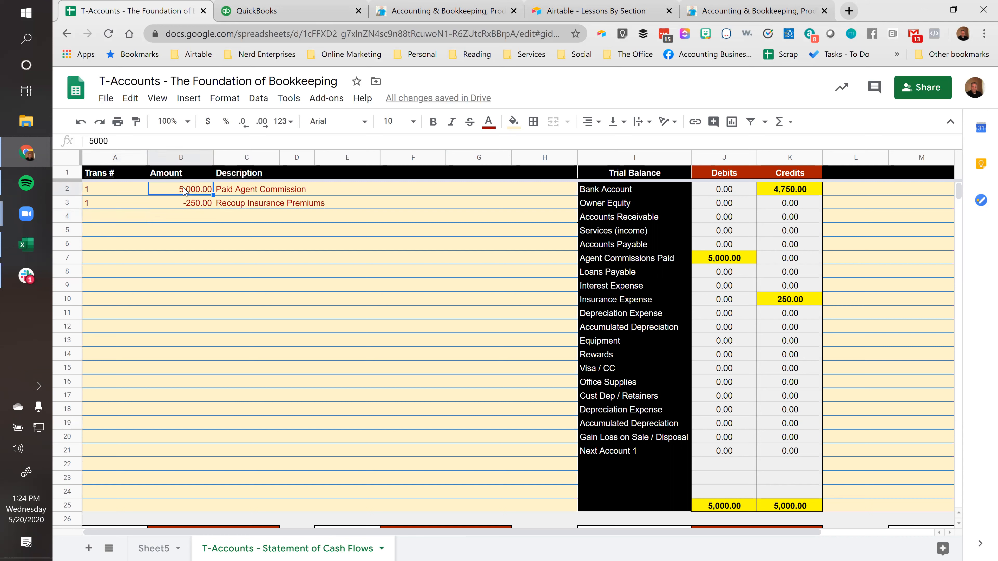
pyautogui.click(258, 193)
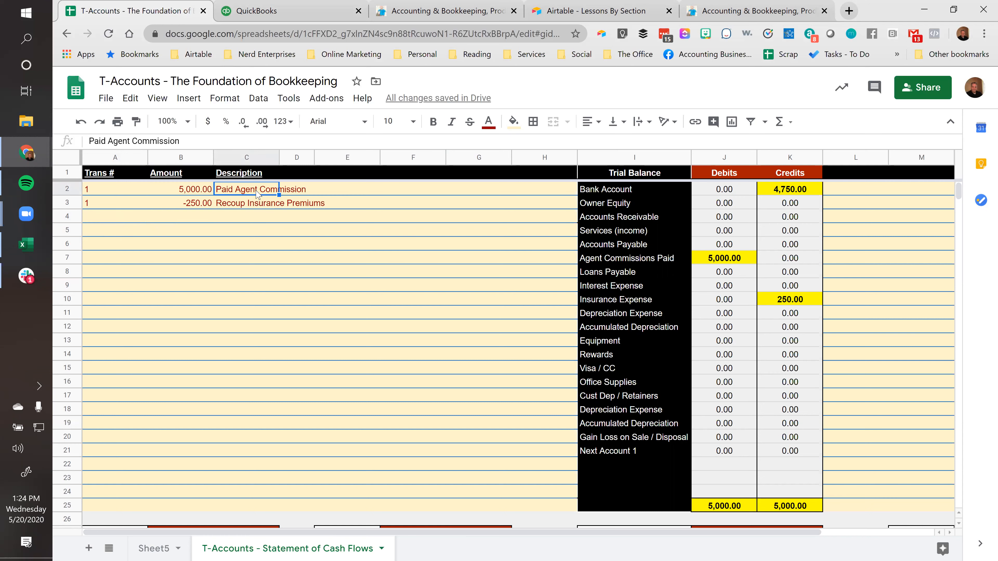
pyautogui.click(189, 207)
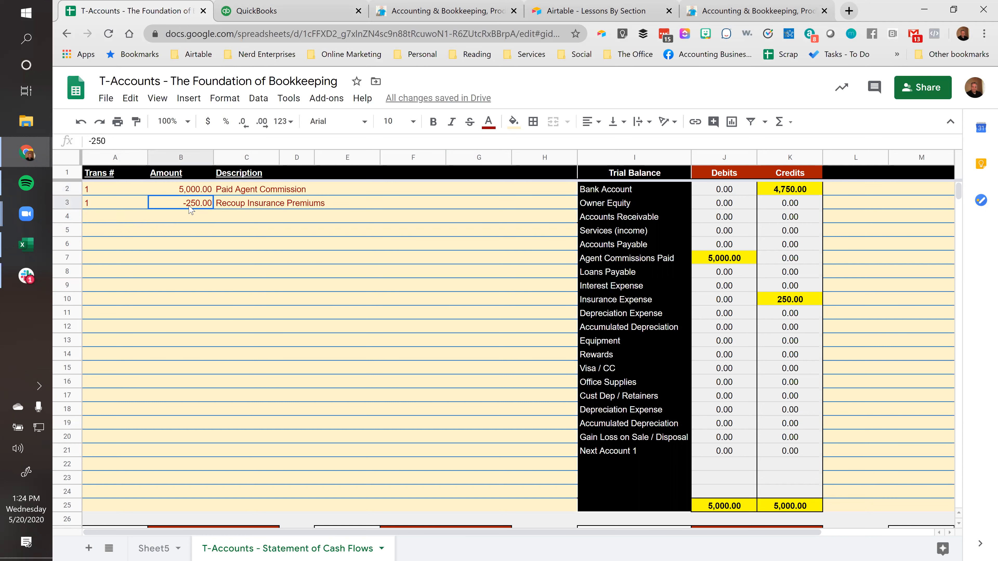
pyautogui.click(235, 209)
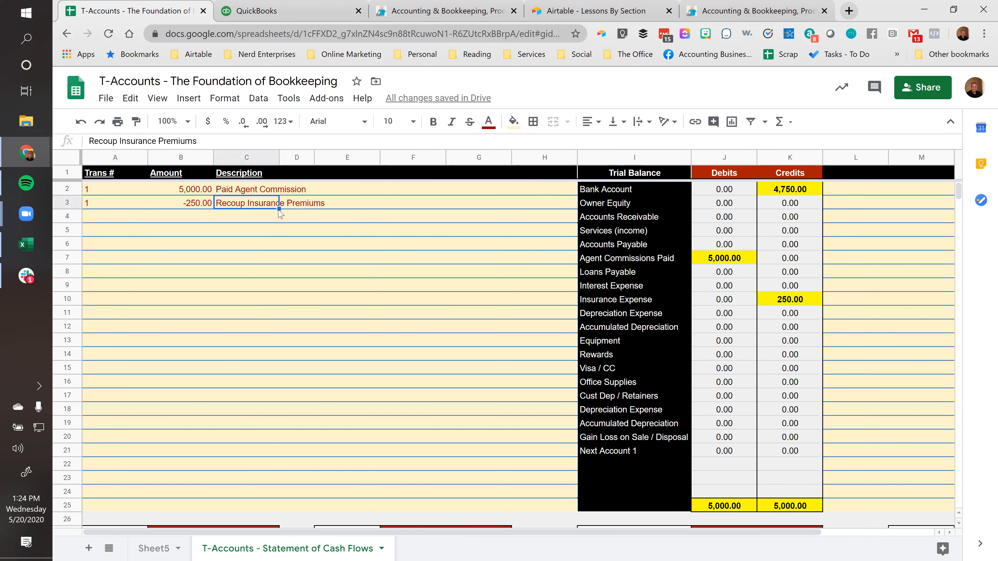
pyautogui.click(172, 204)
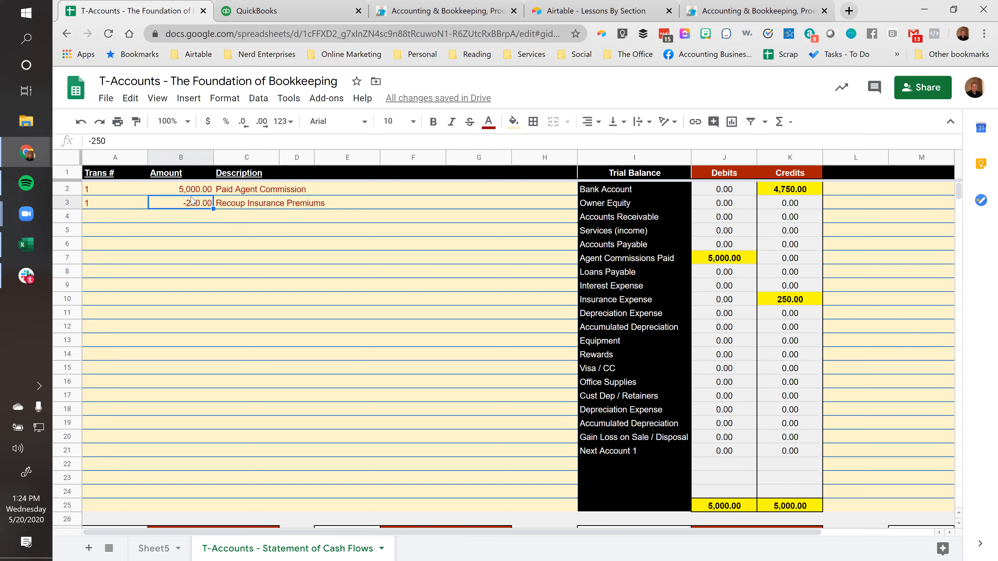
pyautogui.moveTo(194, 191); pyautogui.dragTo(192, 209)
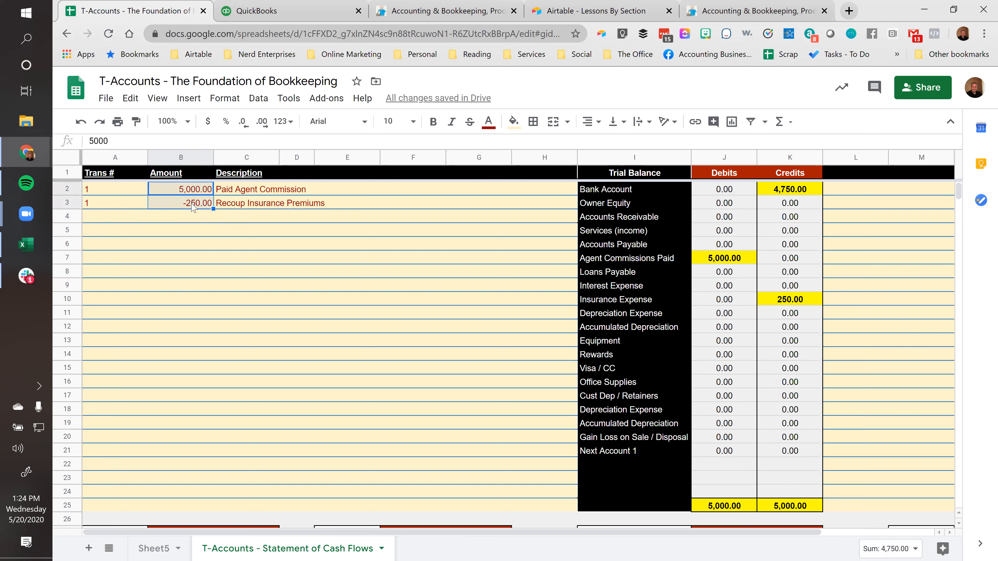
# Review the trial balance entries for Bank Account, Agent Commissions Paid and Insurance Expense
pyautogui.click(790, 192)
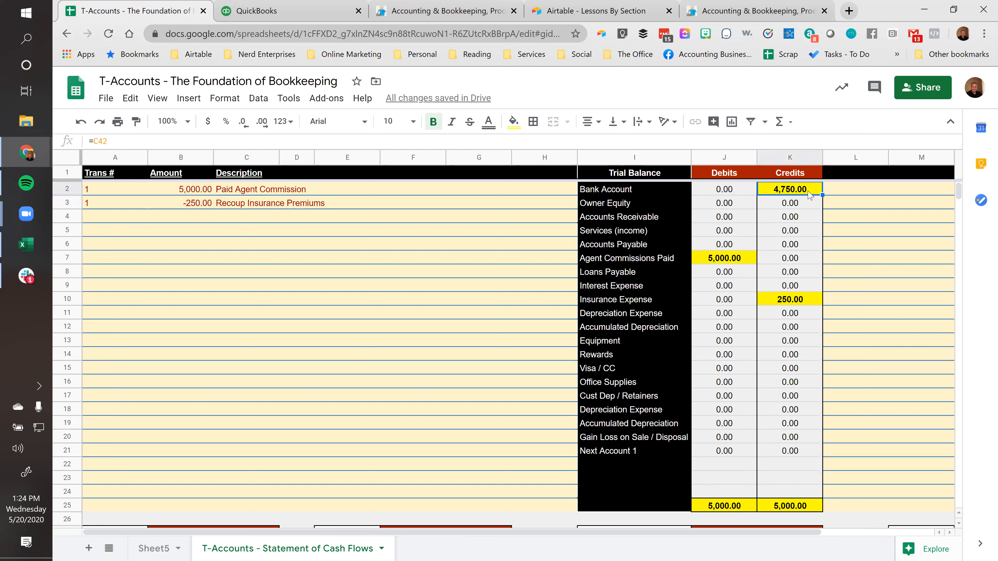
pyautogui.click(741, 261)
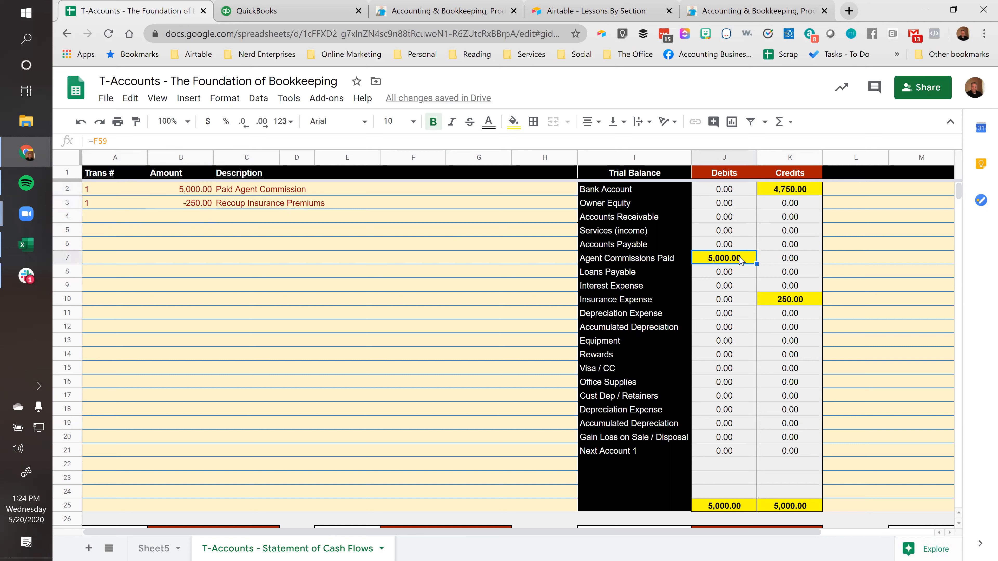
pyautogui.click(785, 300)
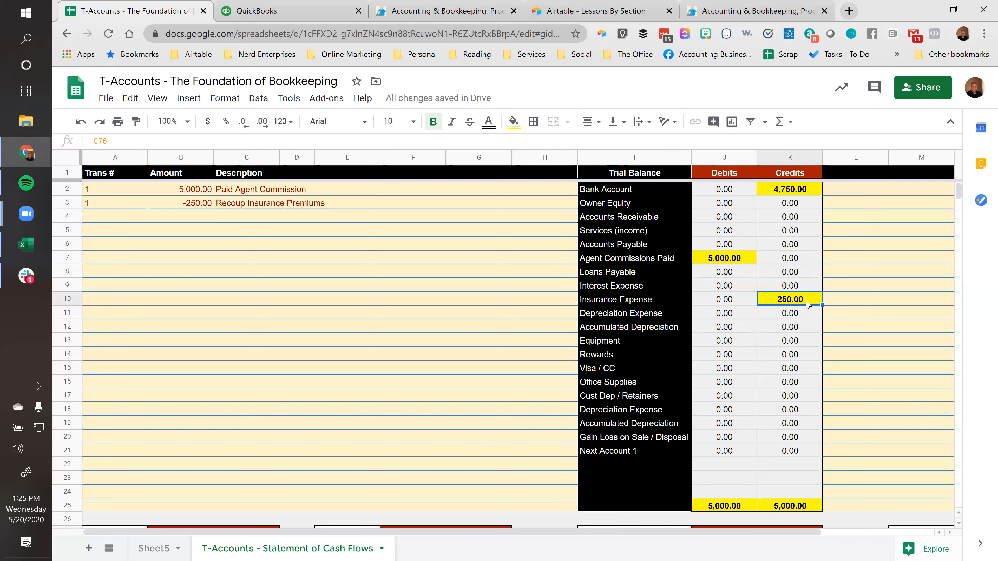
# Switch to QuickBooks and find and open the Trial Balance report
pyautogui.click(305, 12)
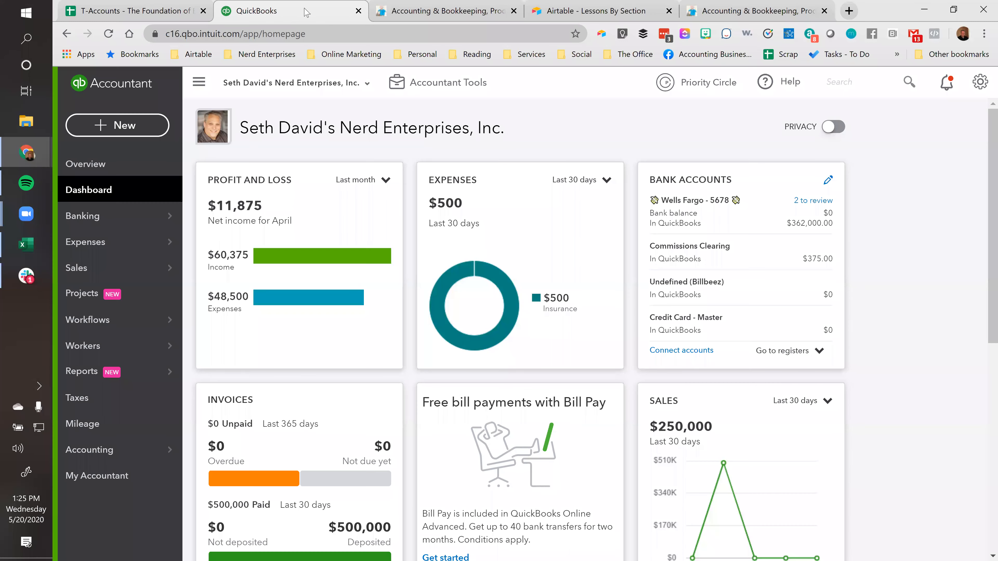
pyautogui.click(106, 374)
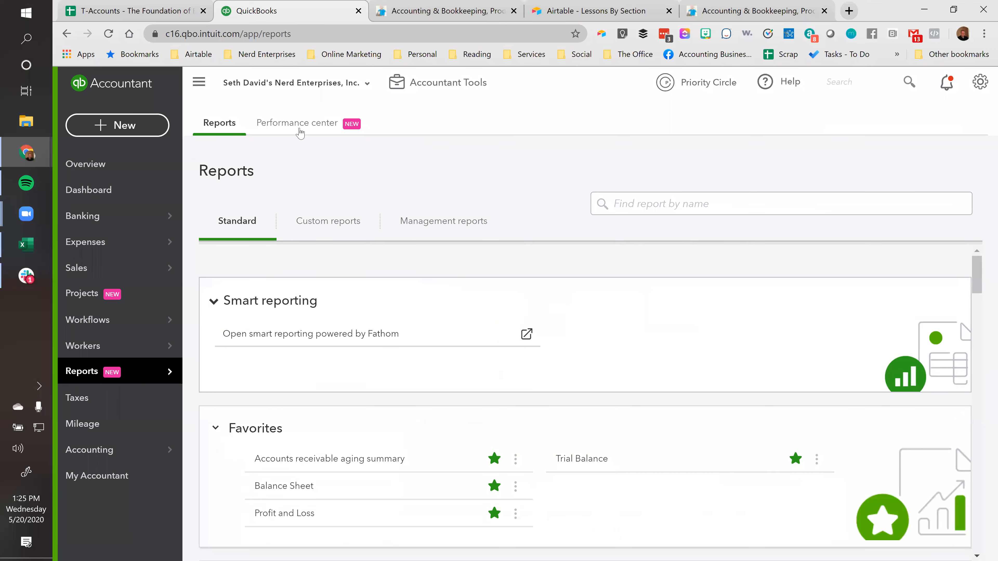
pyautogui.click(629, 204)
pyautogui.write('Tr')
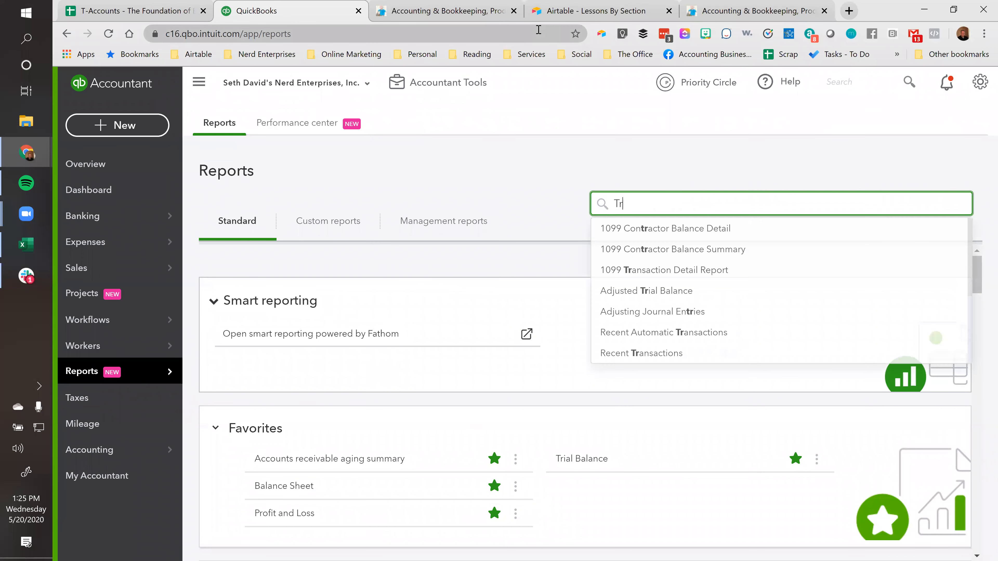
pyautogui.write('ia')
pyautogui.press('Down')
pyautogui.press('Down')
pyautogui.press('Return')
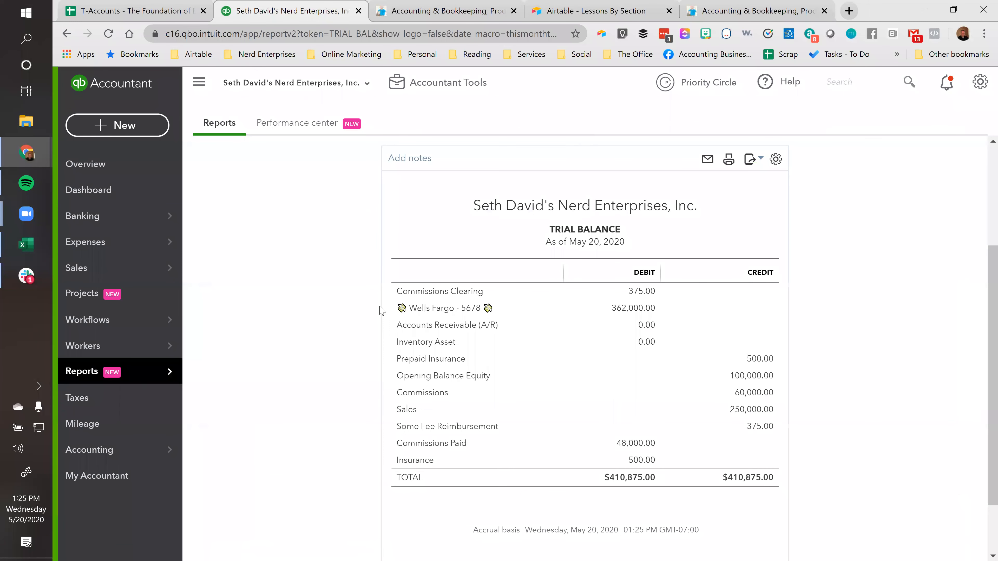
# Run the Trial Balance report for All Dates
pyautogui.click(256, 221)
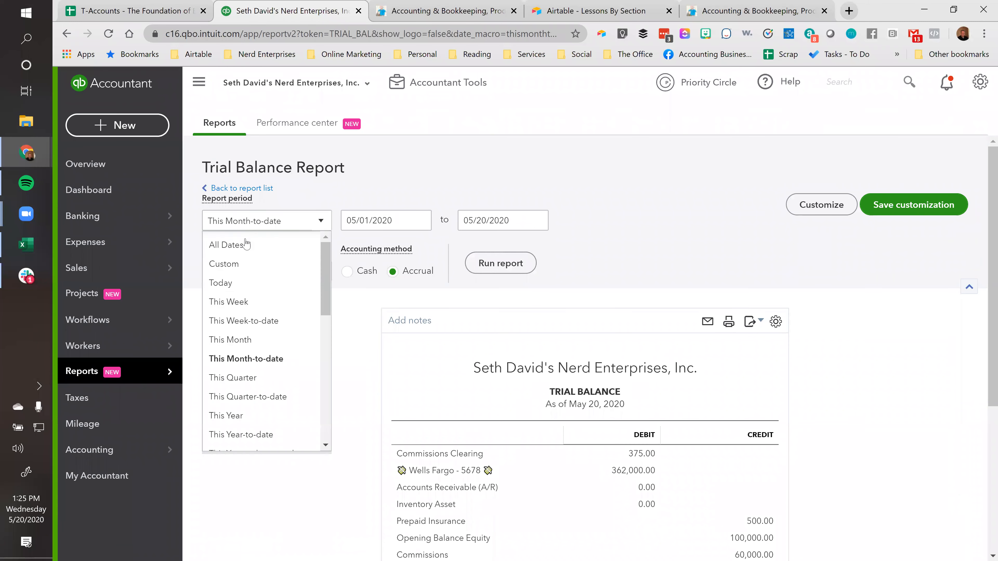
pyautogui.click(228, 246)
pyautogui.click(498, 263)
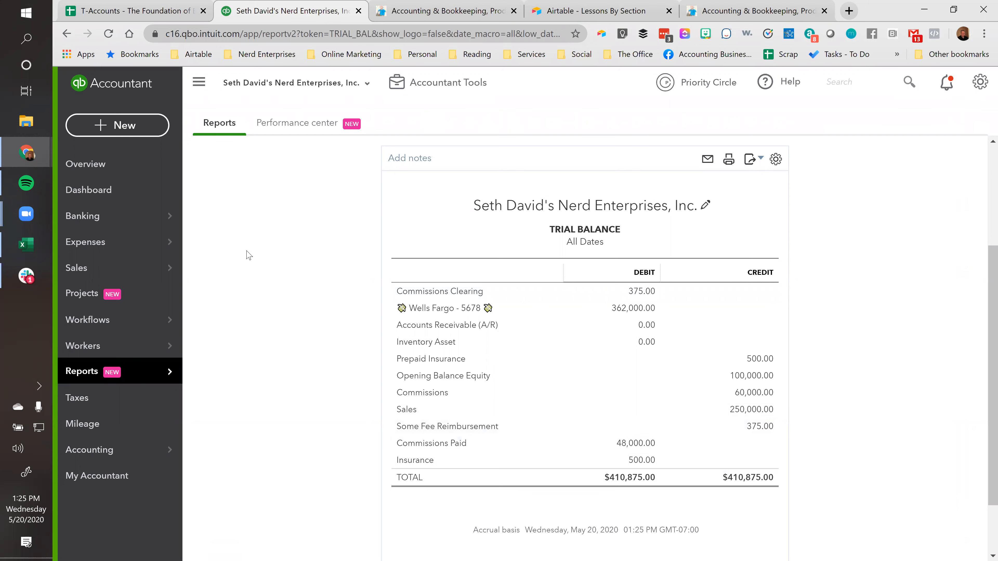
# Set the Trial Balance report period to This Year-to-date and rerun the report
pyautogui.scroll(3, 274, 304)
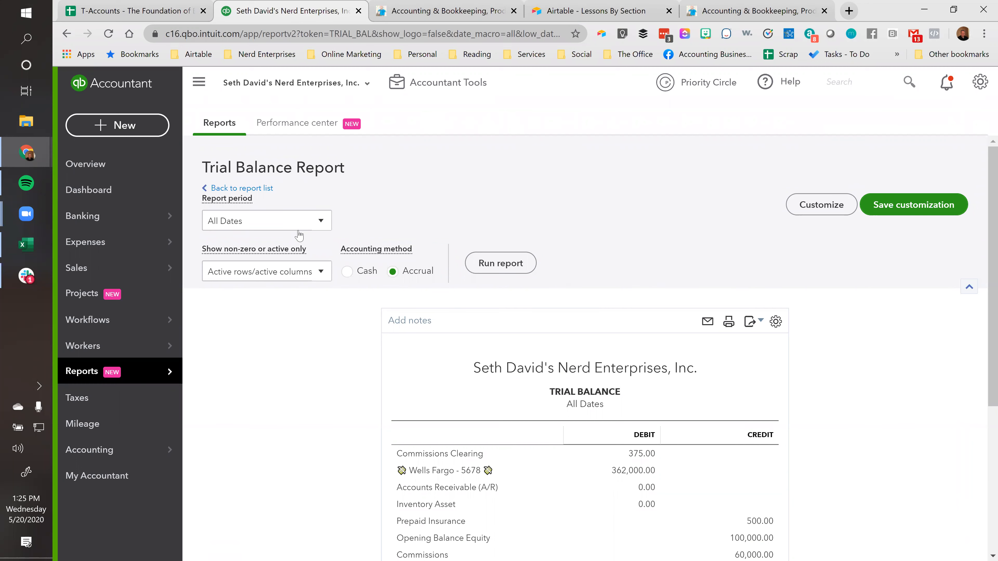
pyautogui.click(300, 220)
pyautogui.click(260, 435)
pyautogui.click(489, 267)
pyautogui.scroll(-3, 488, 269)
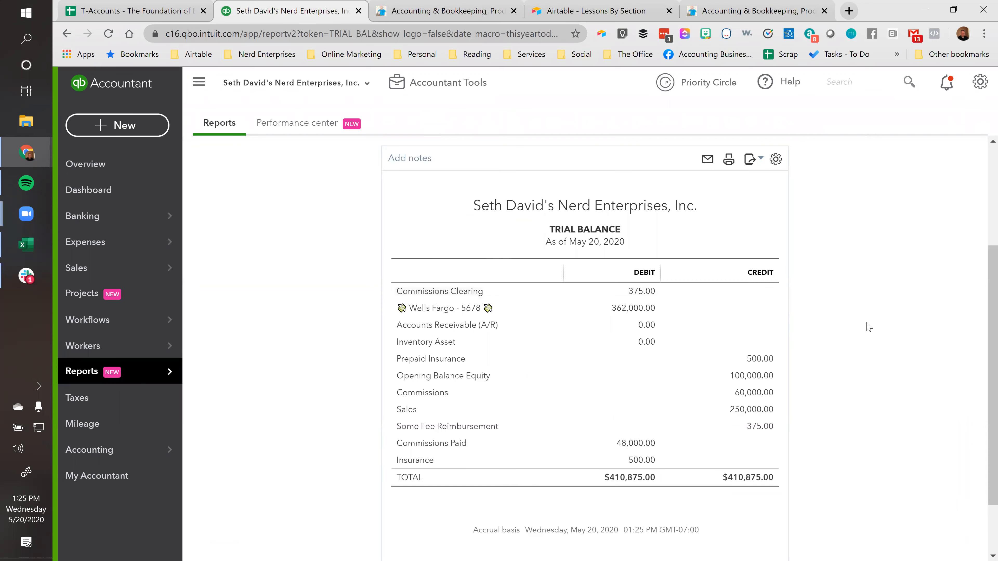
pyautogui.scroll(4, 248, 258)
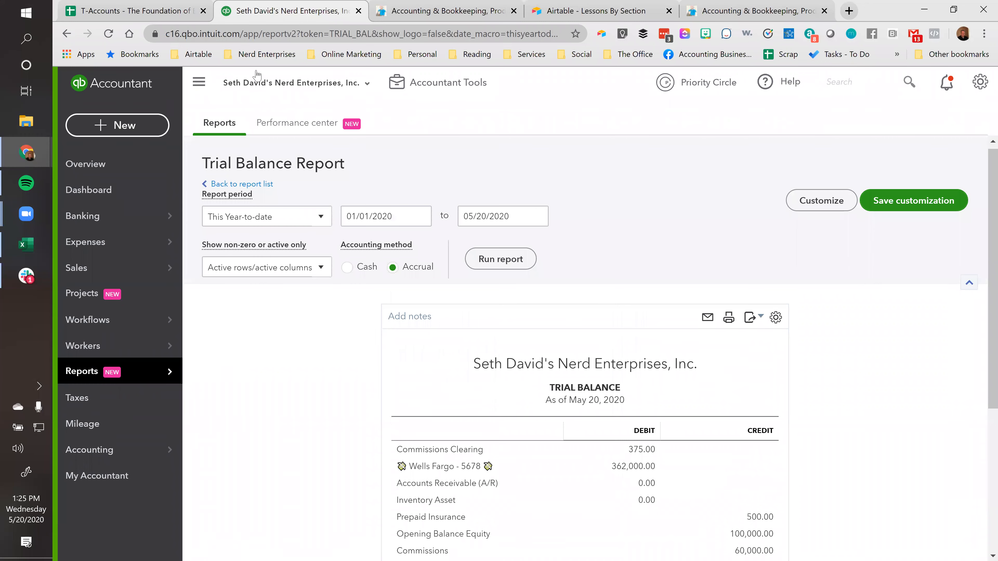
# Make two duplicate browser tabs of the Trial Balance report
pyautogui.rightClick(278, 12)
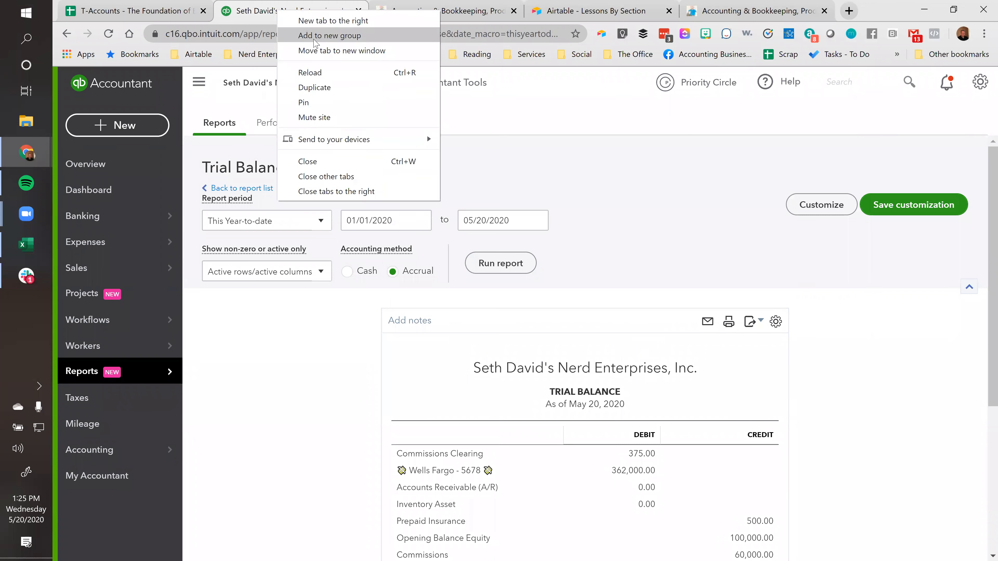
pyautogui.click(313, 88)
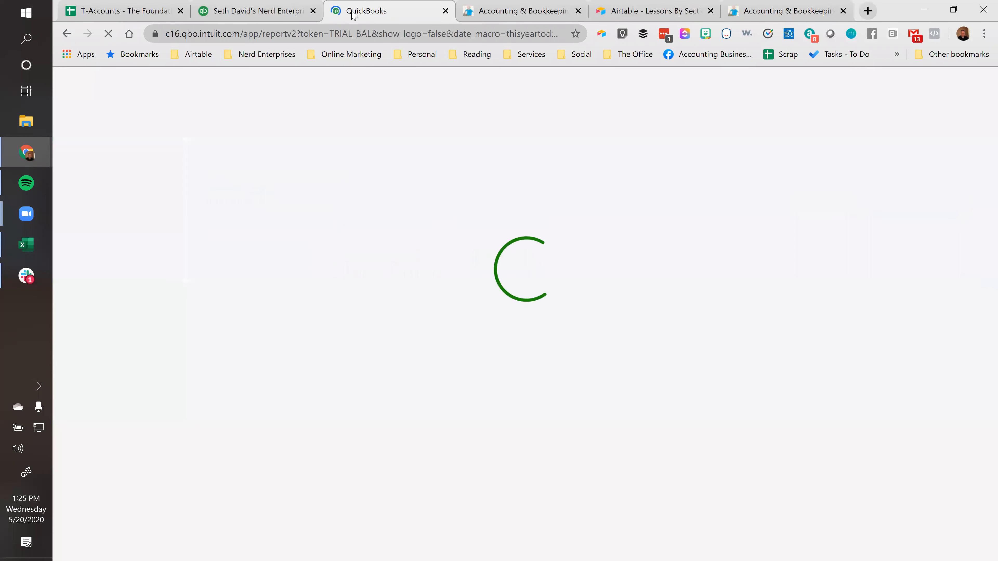
pyautogui.rightClick(350, 11)
pyautogui.click(389, 88)
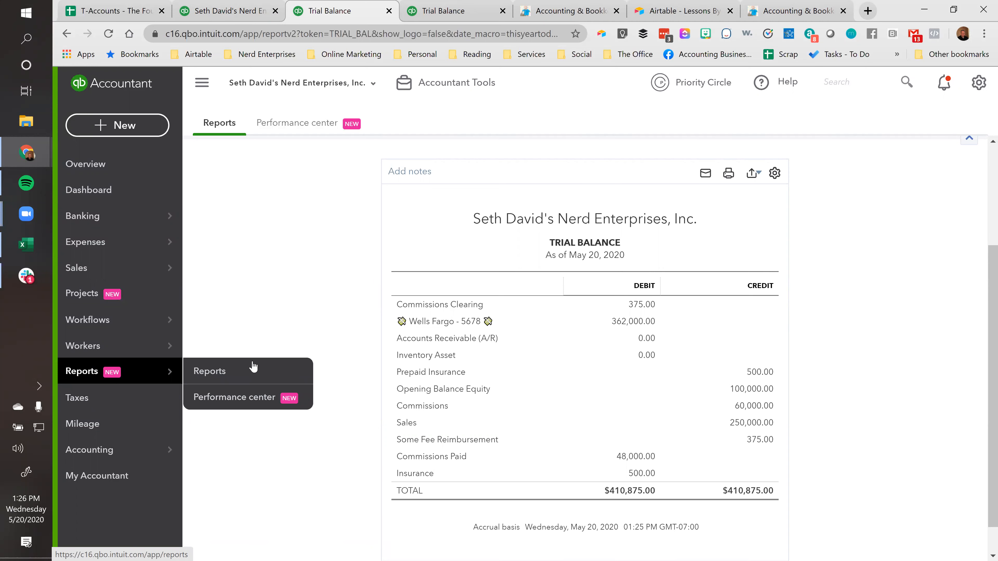
# Open the Balance Sheet report in the first duplicate tab and the Profit and Loss report in the second
pyautogui.click(216, 373)
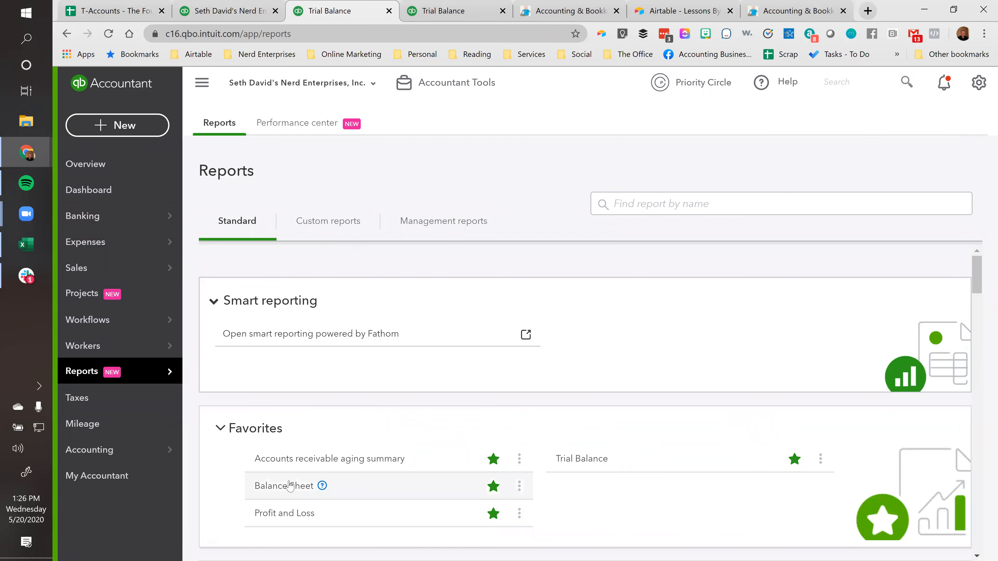
pyautogui.click(312, 486)
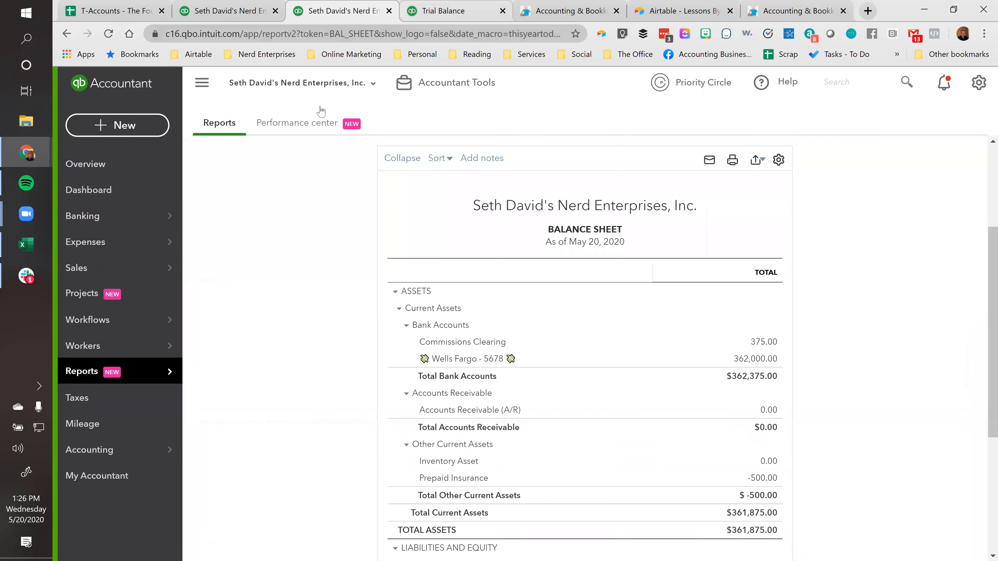
pyautogui.click(434, 14)
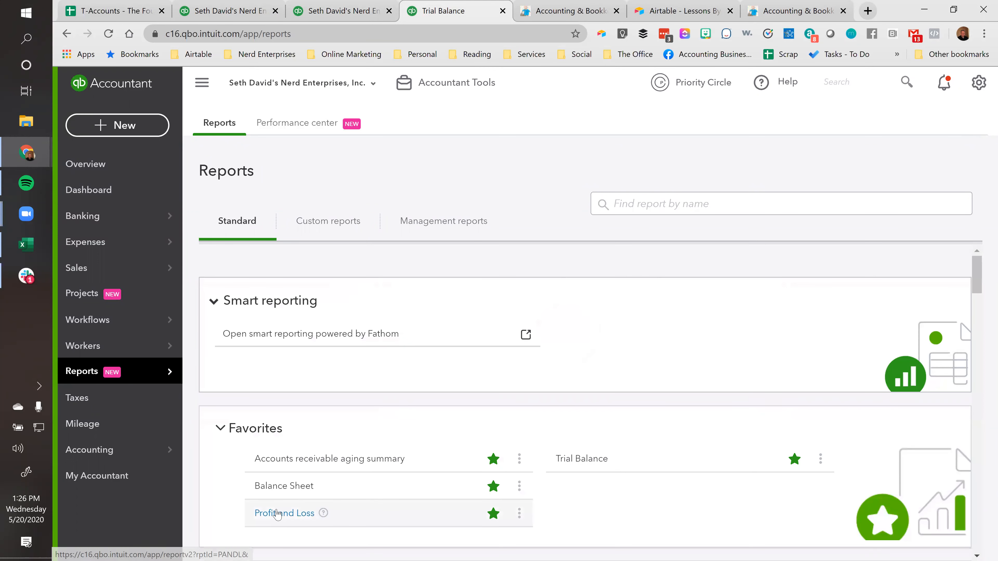
pyautogui.click(288, 514)
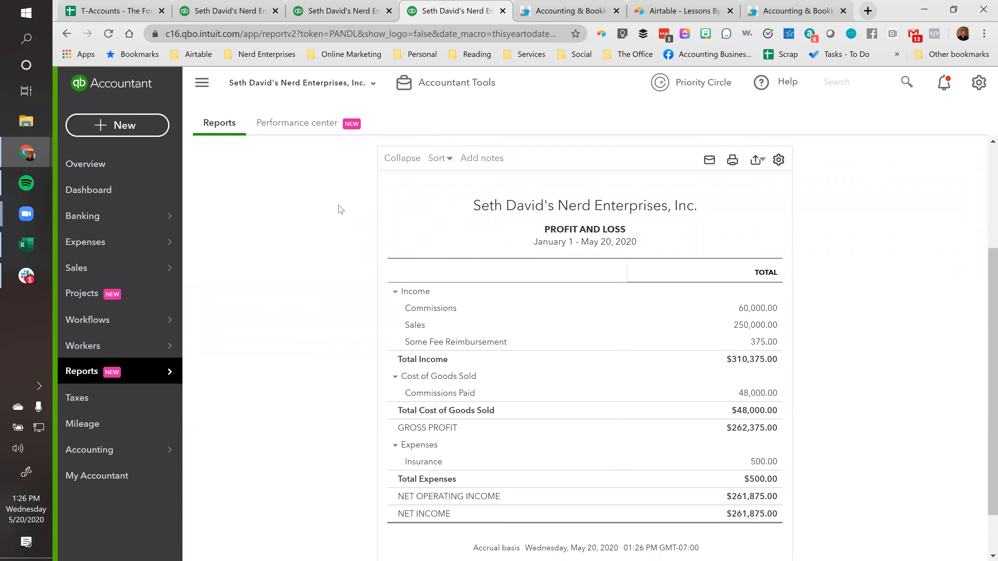
# Return to the original Trial Balance tab and duplicate it once more as a spare tab
pyautogui.click(343, 11)
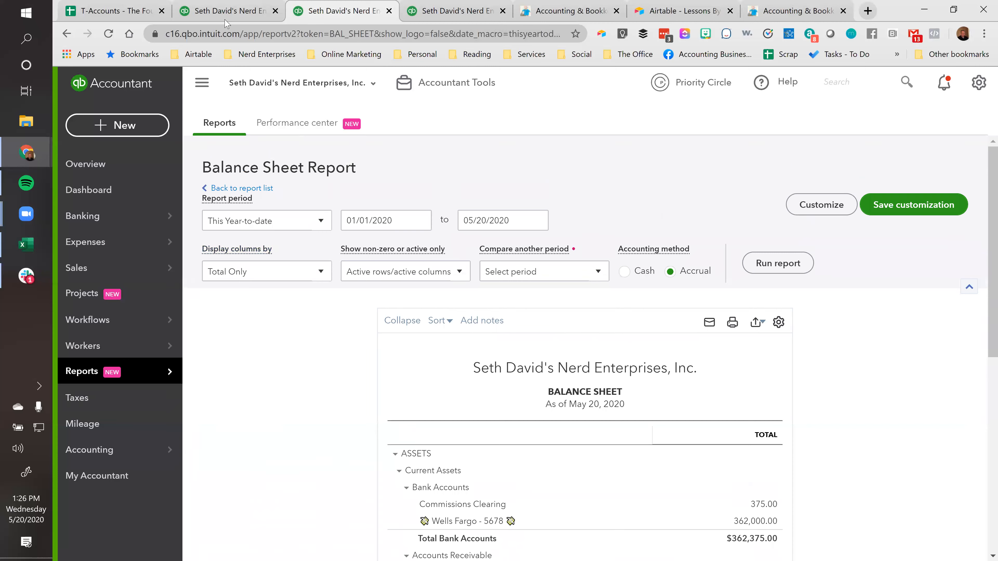
pyautogui.click(216, 15)
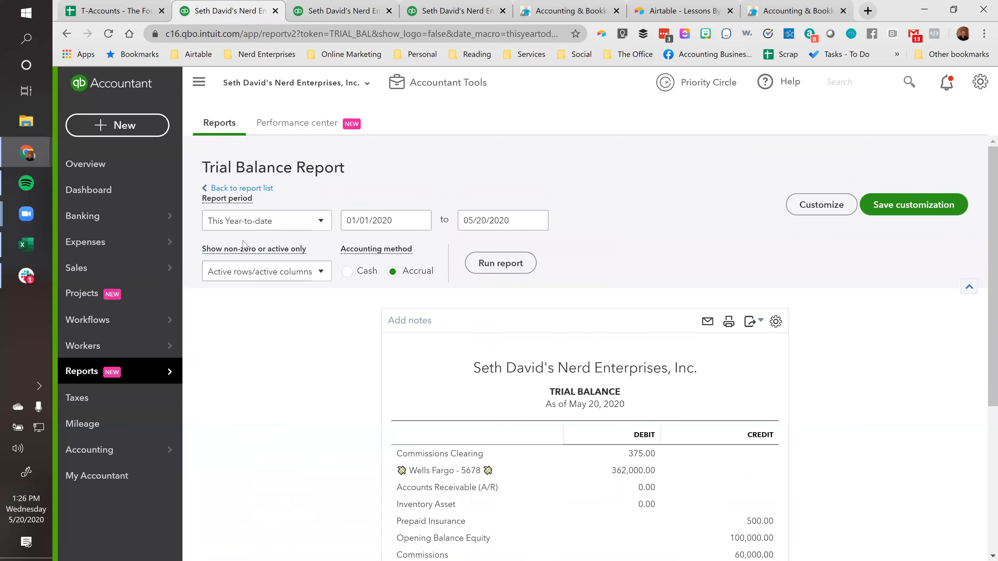
pyautogui.click(110, 128)
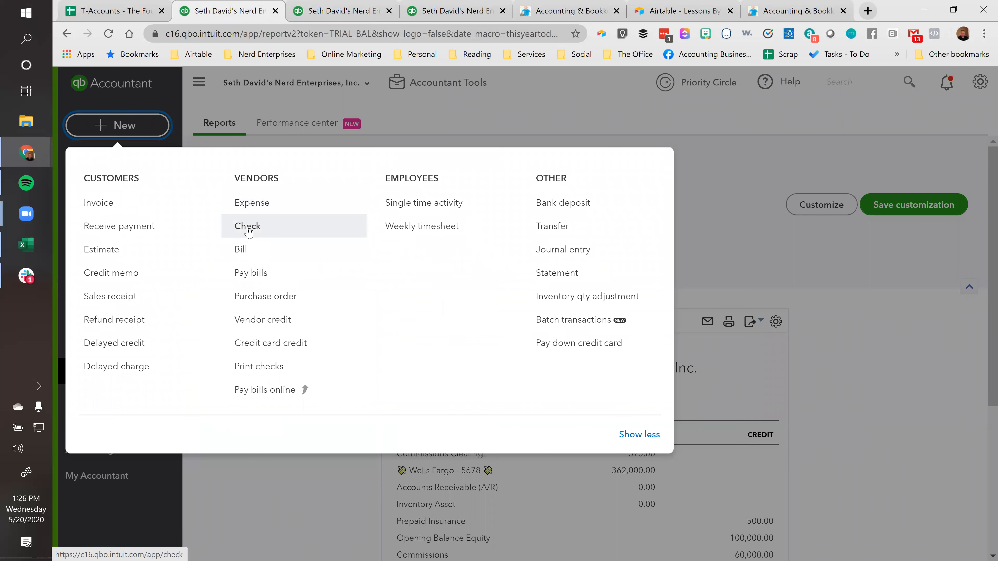
pyautogui.click(860, 333)
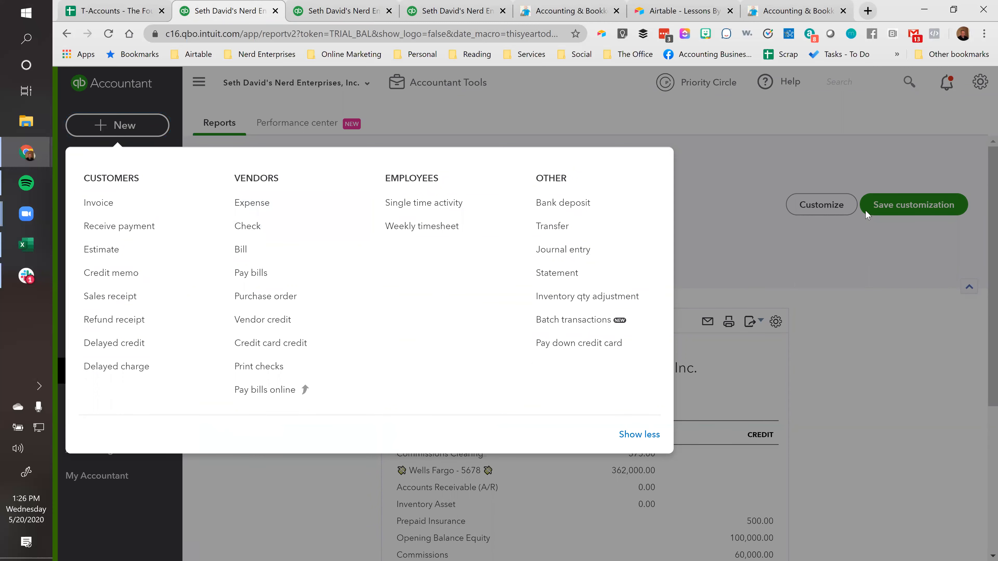
pyautogui.rightClick(264, 14)
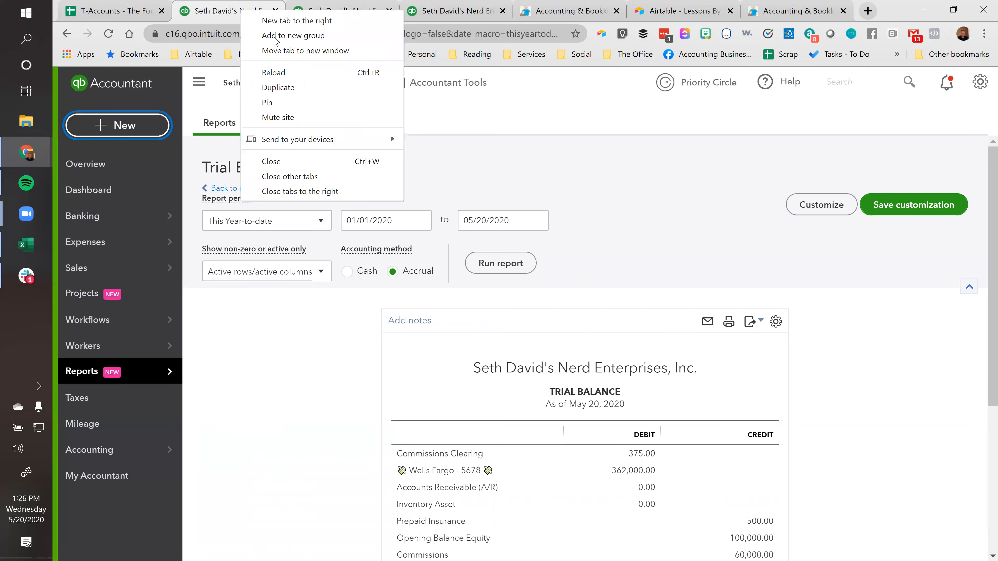
pyautogui.click(285, 87)
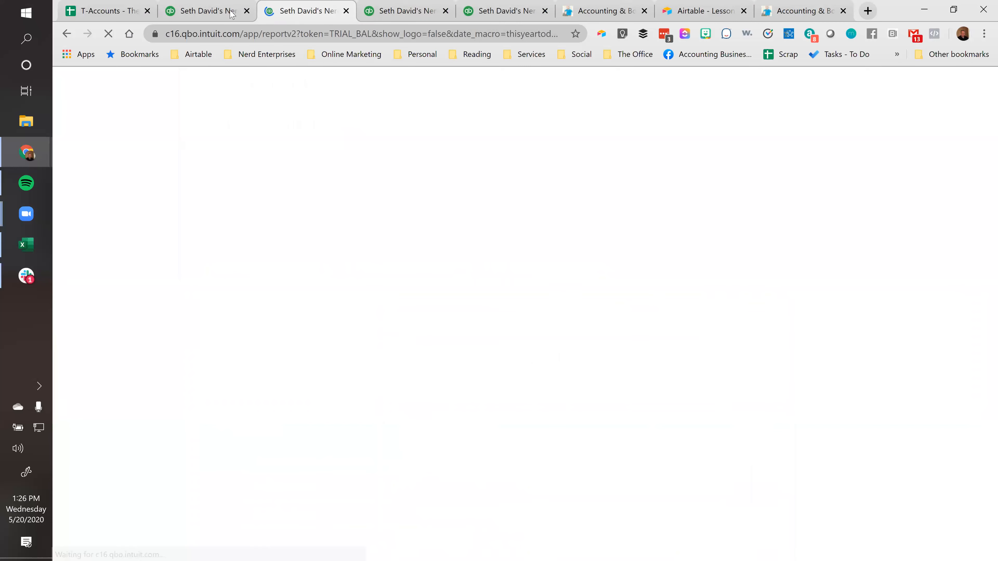
# Compare the account balances in the original Trial Balance tab with those on the Balance Sheet
pyautogui.click(208, 11)
pyautogui.scroll(-3, 538, 385)
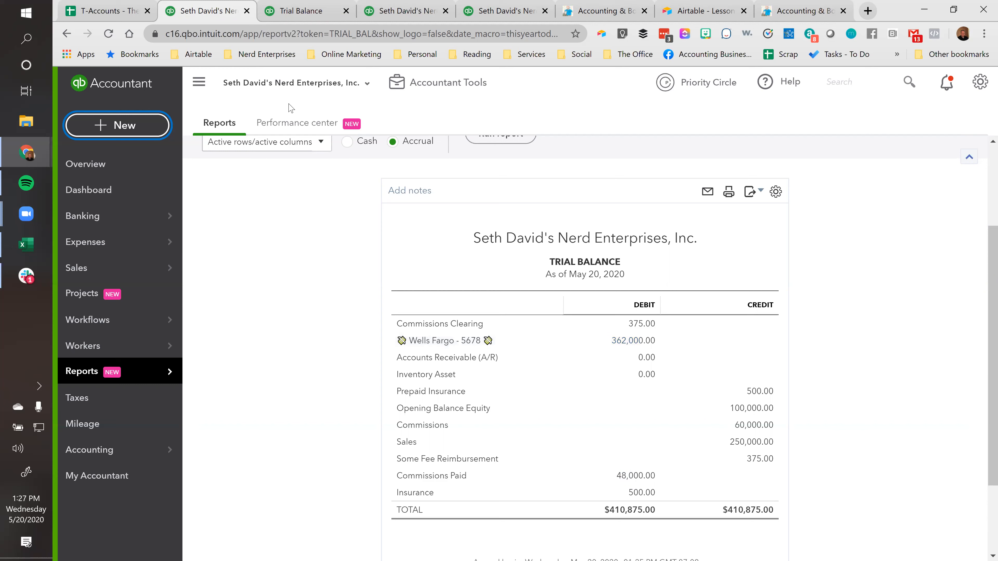
pyautogui.click(372, 12)
pyautogui.scroll(-5, 574, 368)
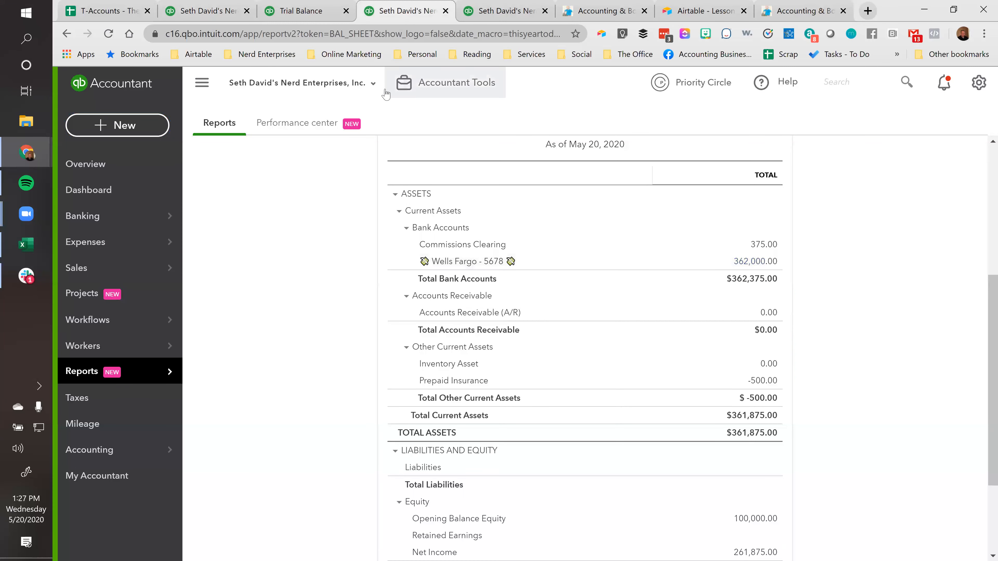
# Start a new check from the Trial Balance tab with Agent X as payee, keeping the Wells Fargo bank account
pyautogui.click(300, 19)
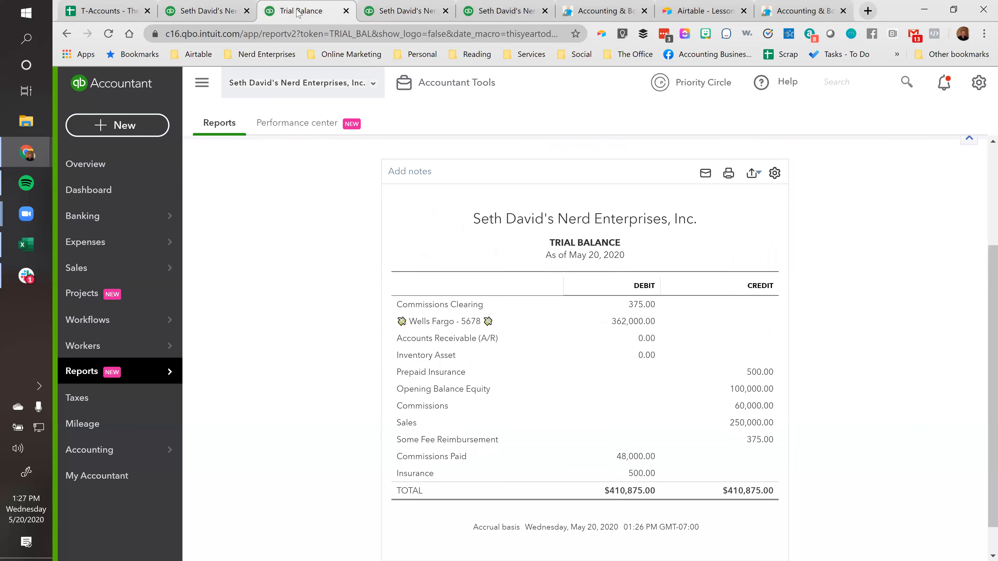
pyautogui.click(123, 125)
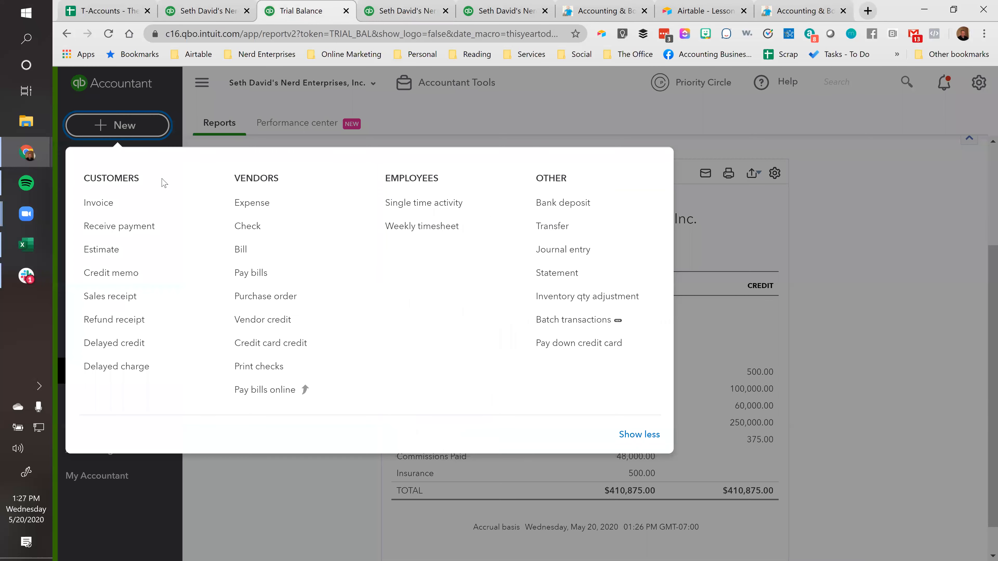
pyautogui.click(248, 227)
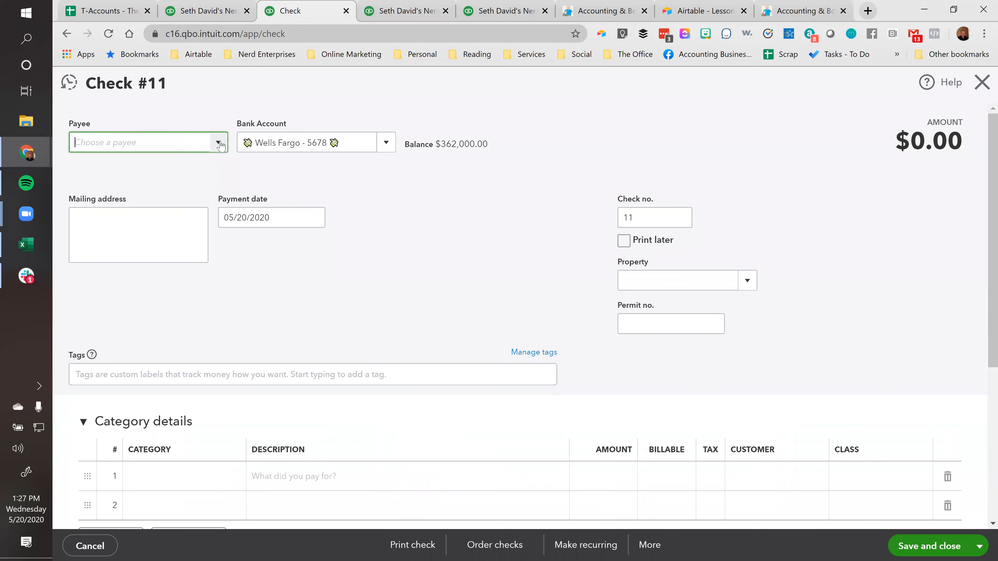
pyautogui.write('agen')
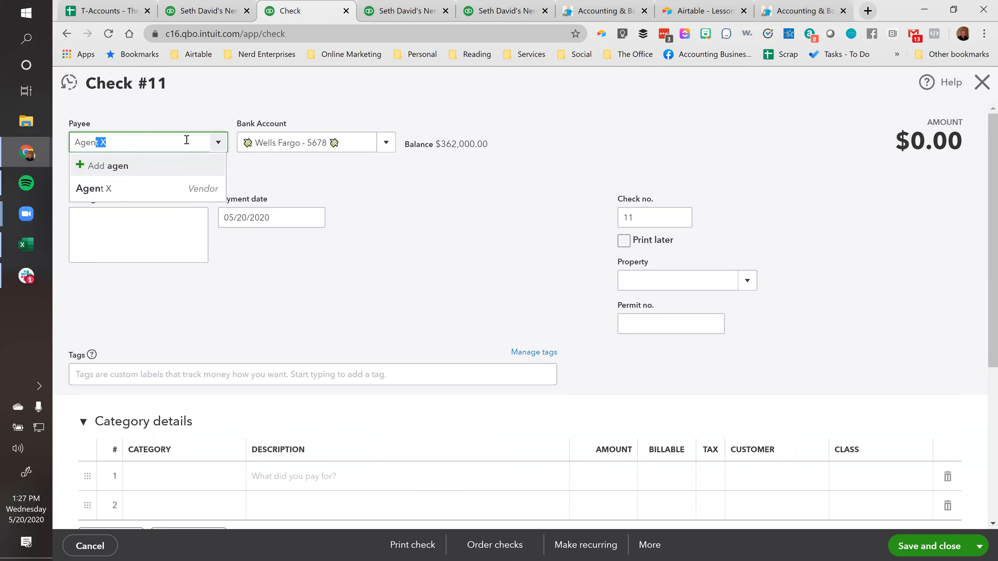
pyautogui.press('Tab')
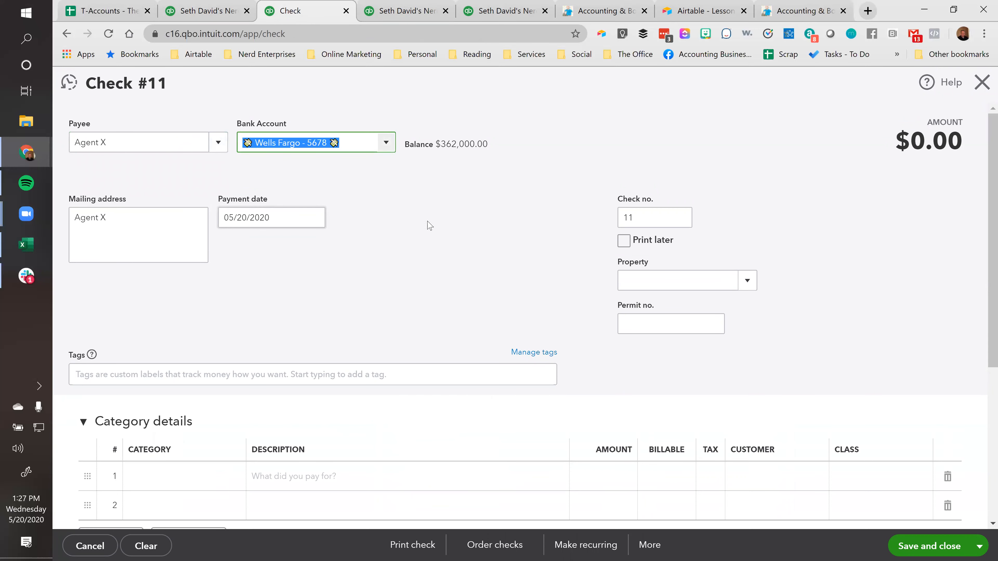
pyautogui.press('Tab')
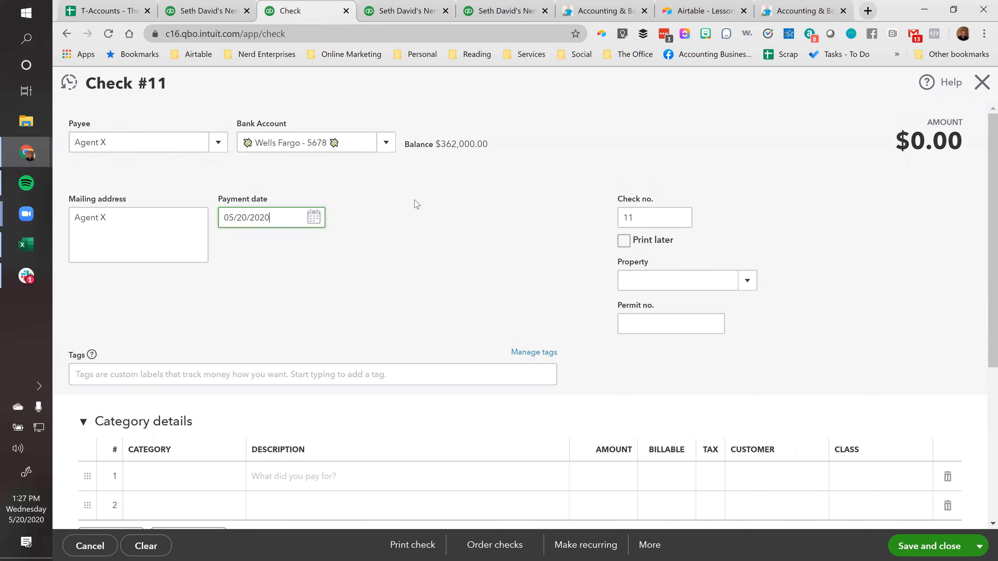
# Set the check's payment date to 06/01/2020
pyautogui.scroll(-2, 413, 203)
pyautogui.click(316, 156)
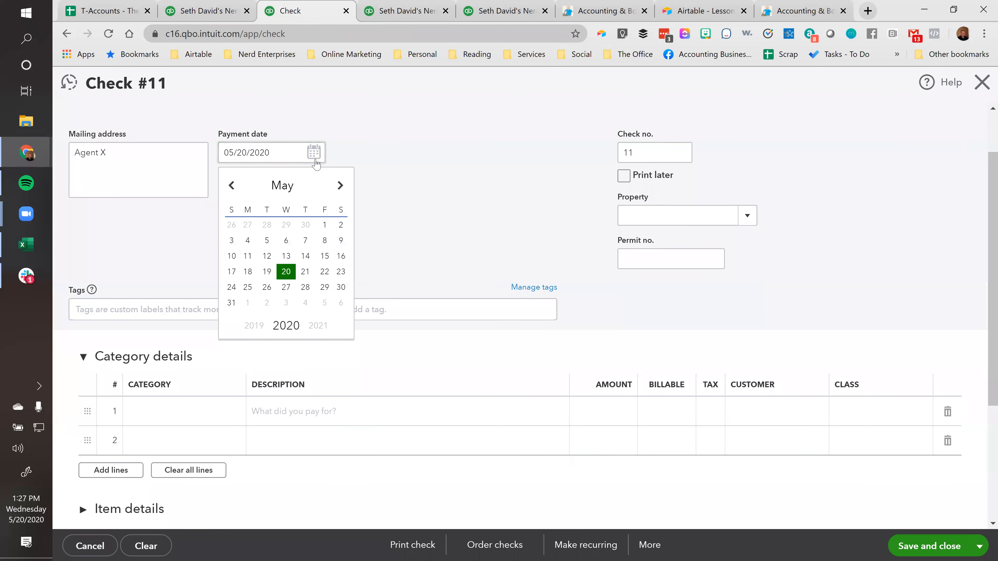
pyautogui.click(248, 305)
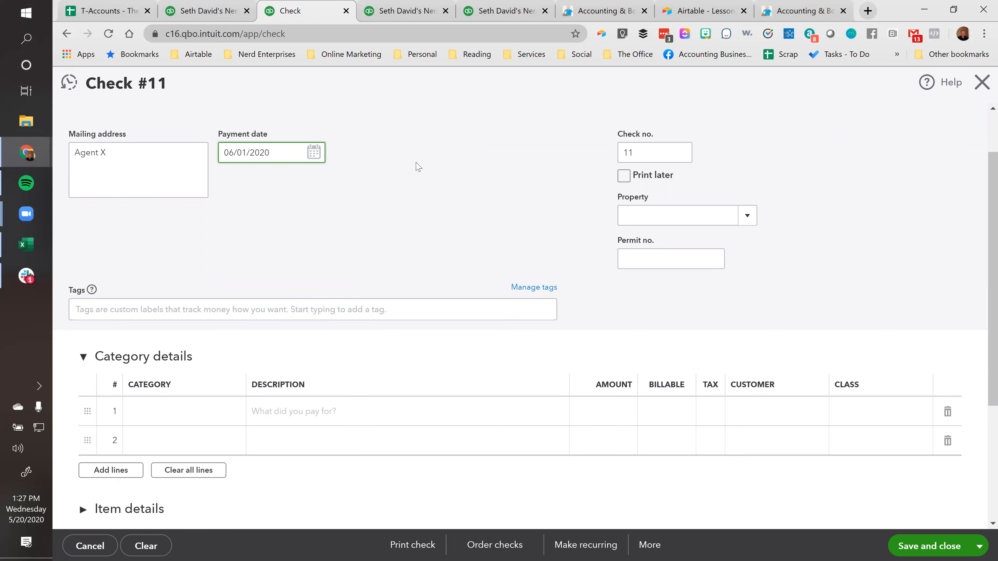
# Enter the first category line as Commissions Paid for 5,000.00, widening the category column so its names fit
pyautogui.scroll(-4, 425, 173)
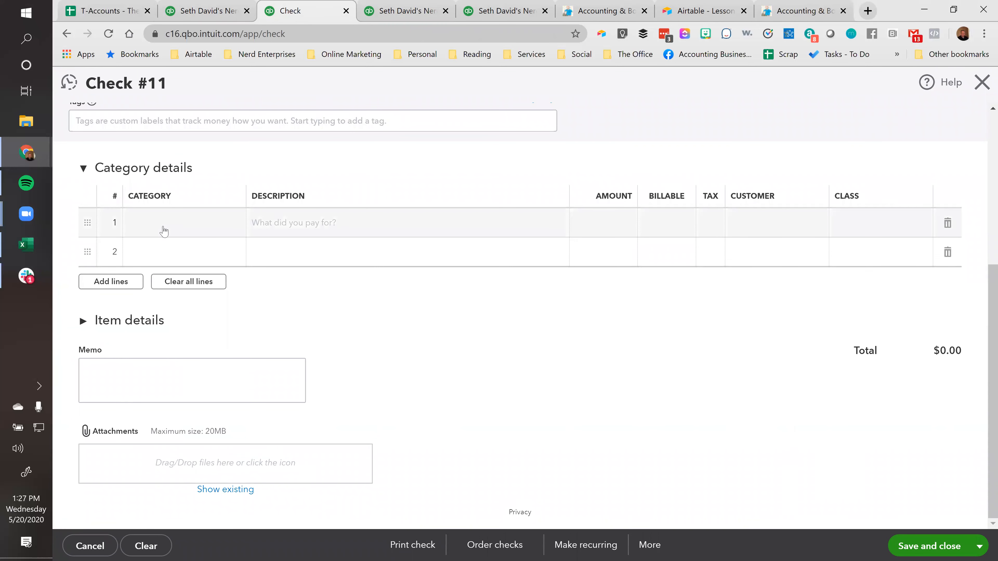
pyautogui.scroll(3, 179, 245)
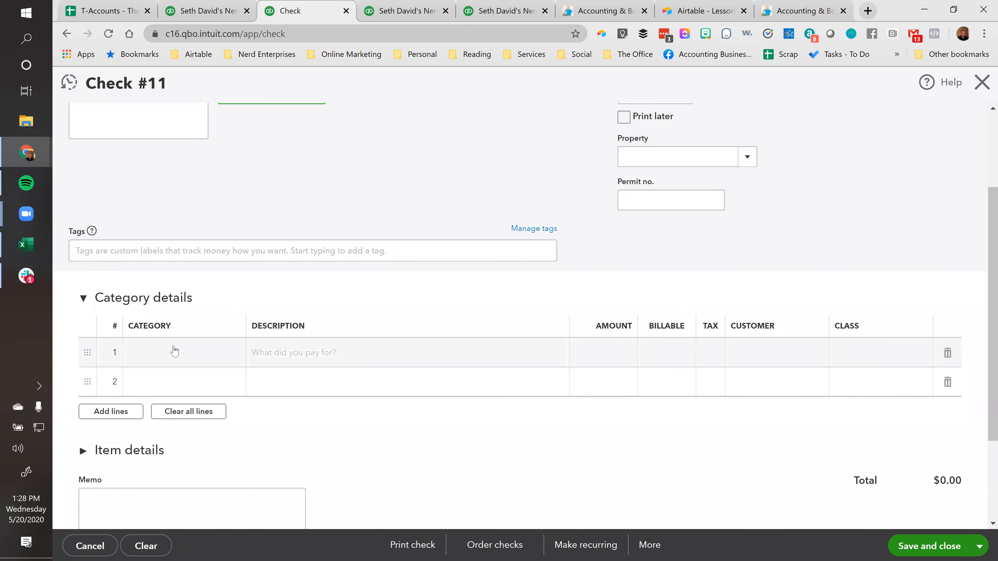
pyautogui.click(201, 350)
pyautogui.write('c')
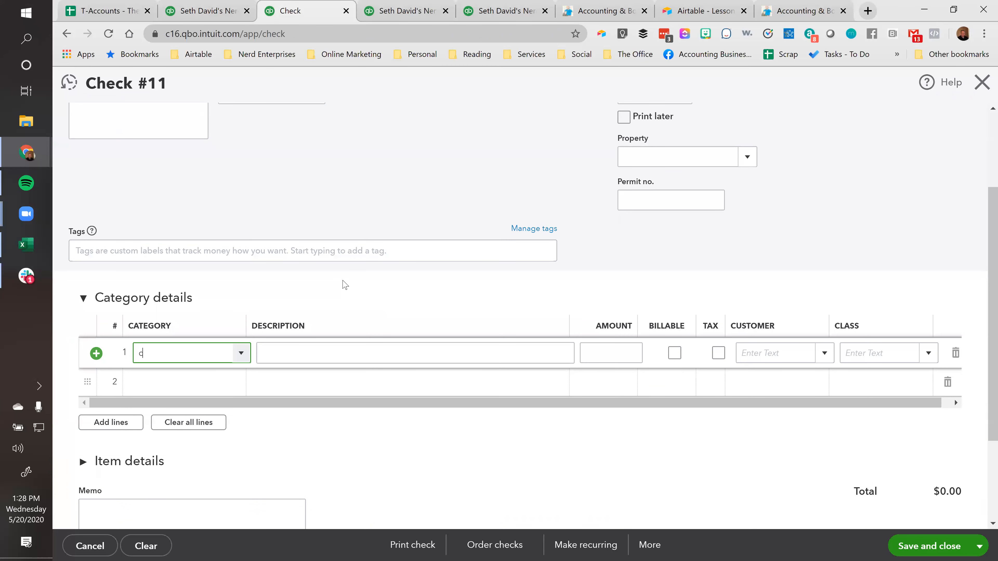
pyautogui.write('ommissions Clearing')
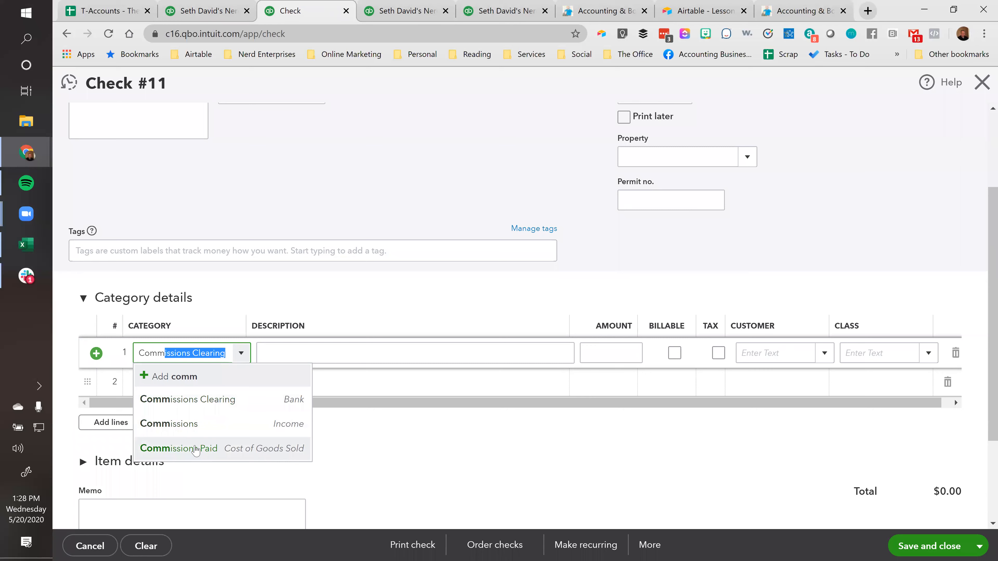
pyautogui.click(231, 451)
pyautogui.moveTo(244, 322); pyautogui.dragTo(298, 322)
pyautogui.click(637, 356)
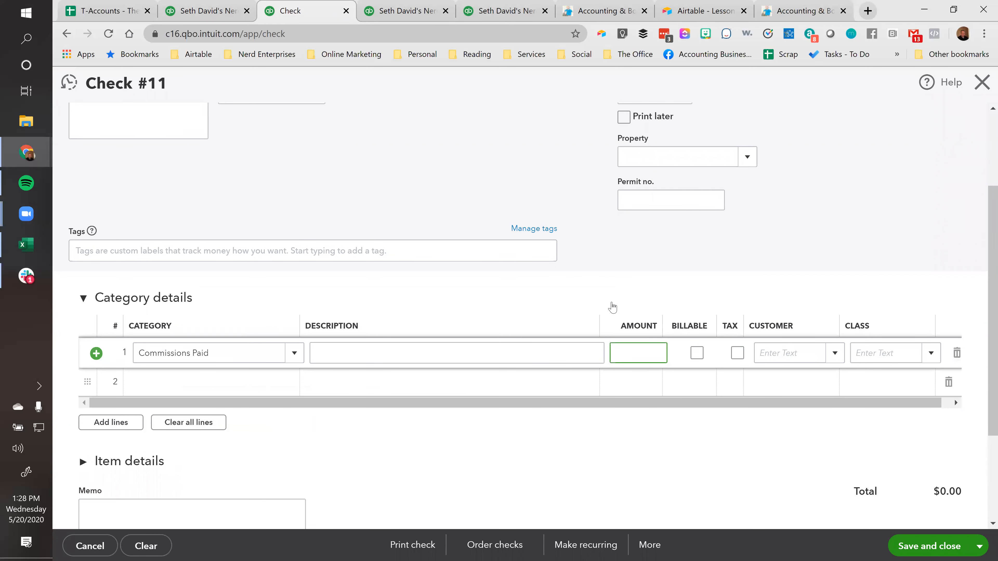
pyautogui.write('5,000')
pyautogui.press('Tab')
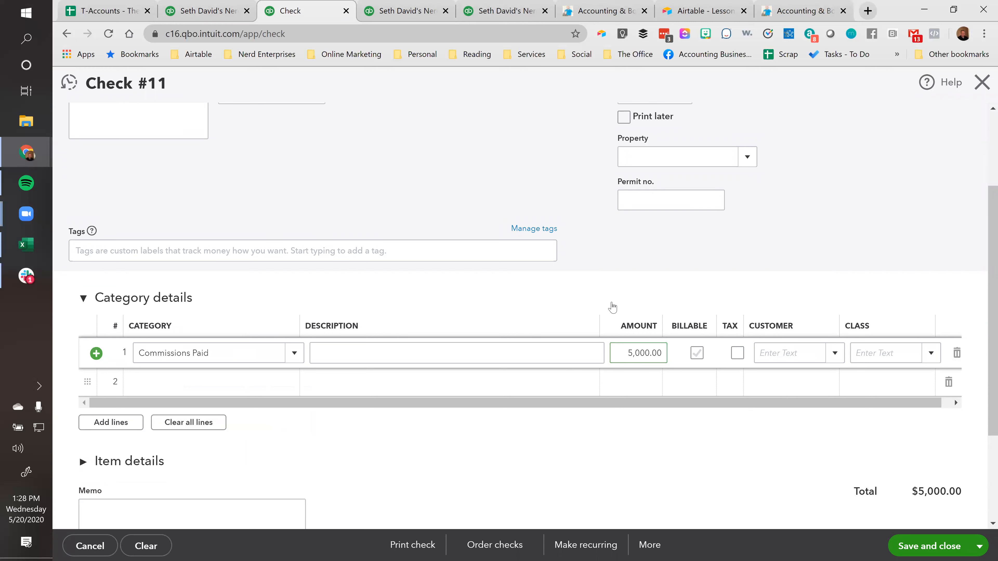
pyautogui.click(775, 357)
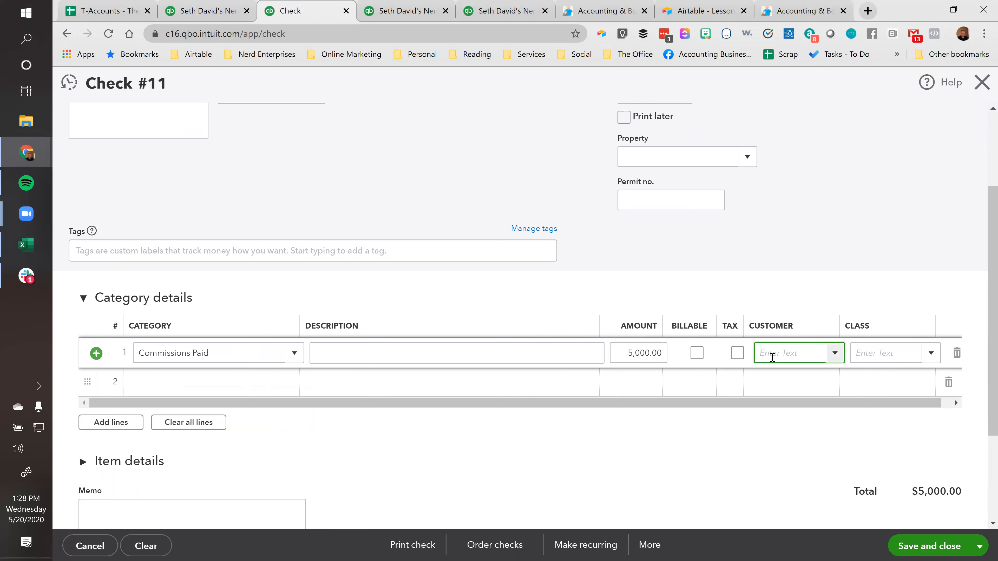
# Add a second category line for the Insurance expense account with an amount of -250.00
pyautogui.click(213, 384)
pyautogui.write('insu')
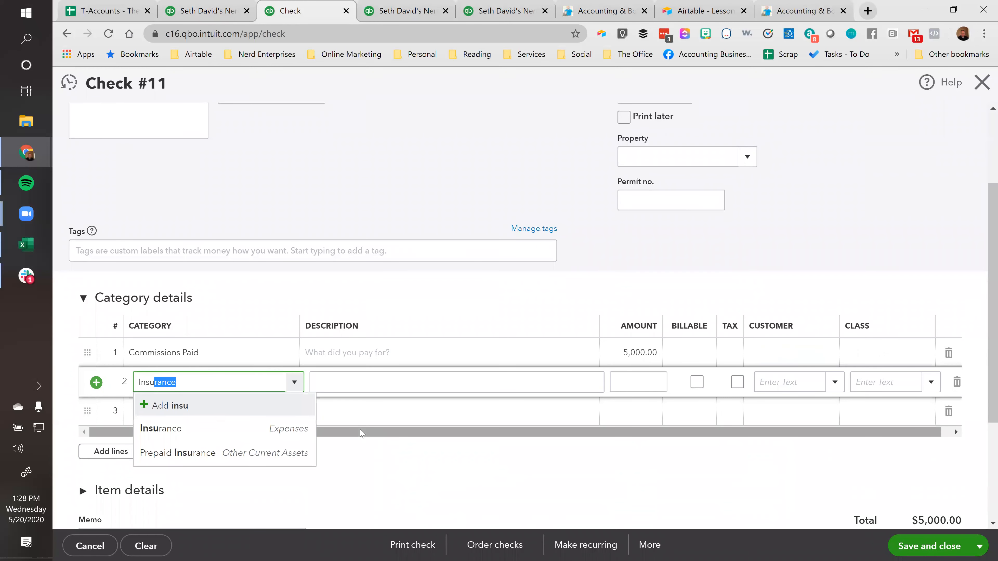
pyautogui.click(207, 430)
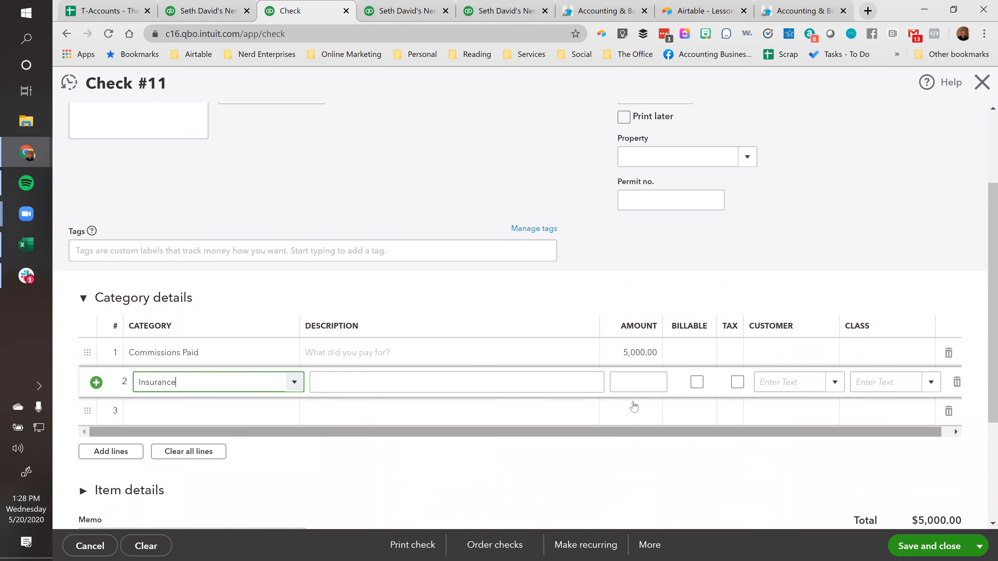
pyautogui.click(628, 384)
pyautogui.write('-250')
pyautogui.press('Tab')
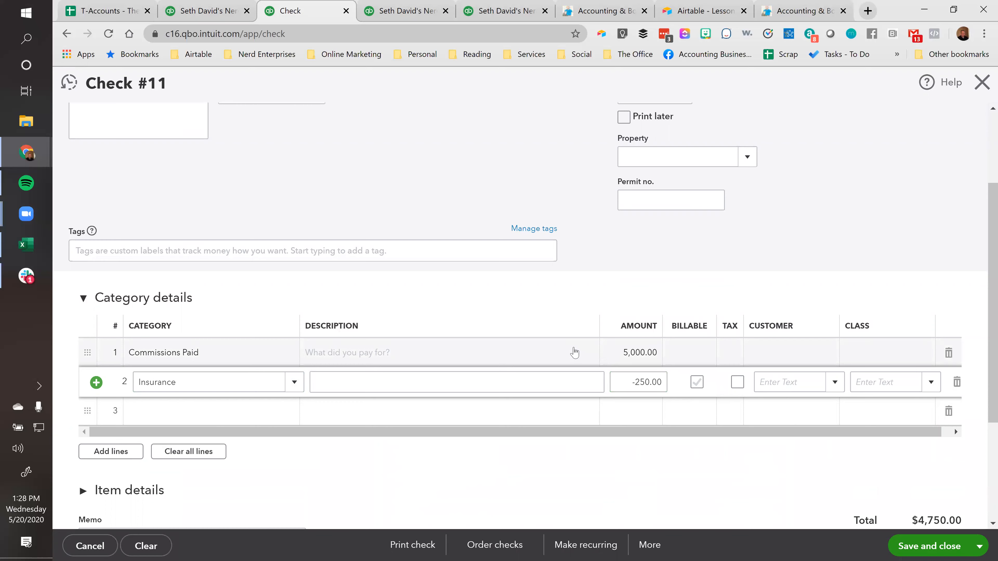
# Review the check's total amount, its bank account and the amount on the Commissions Paid line
pyautogui.scroll(3, 594, 385)
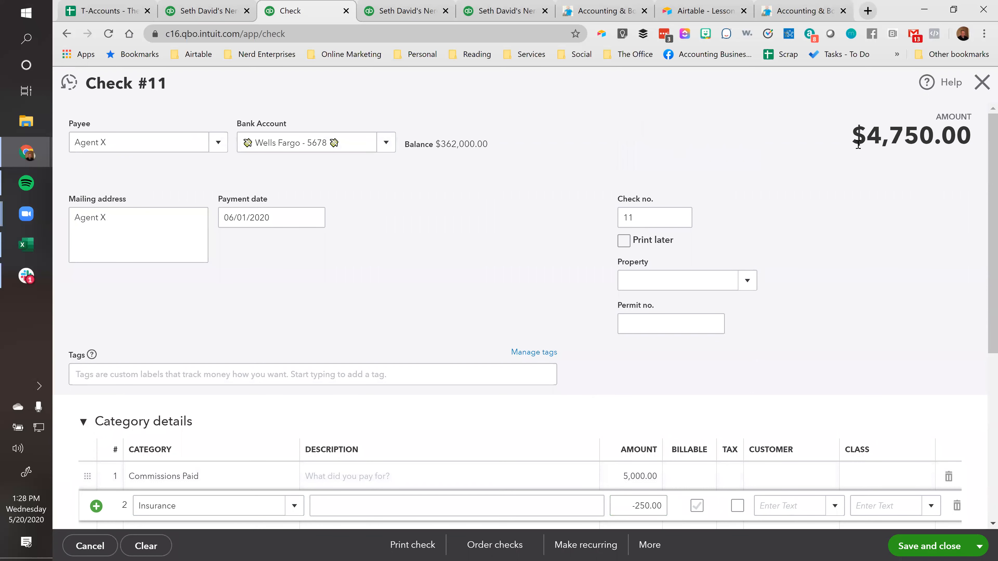
pyautogui.moveTo(867, 135); pyautogui.dragTo(970, 135)
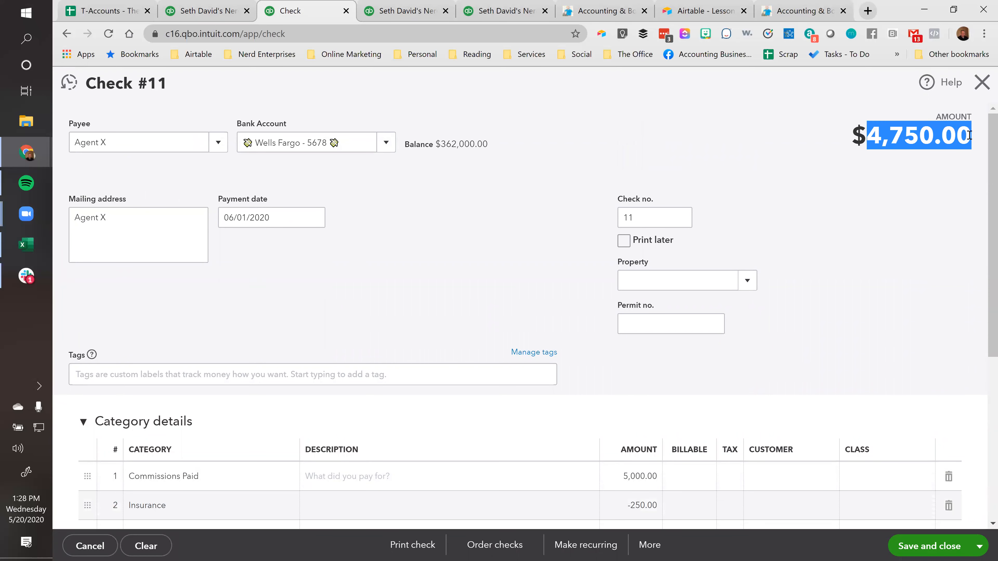
pyautogui.click(911, 143)
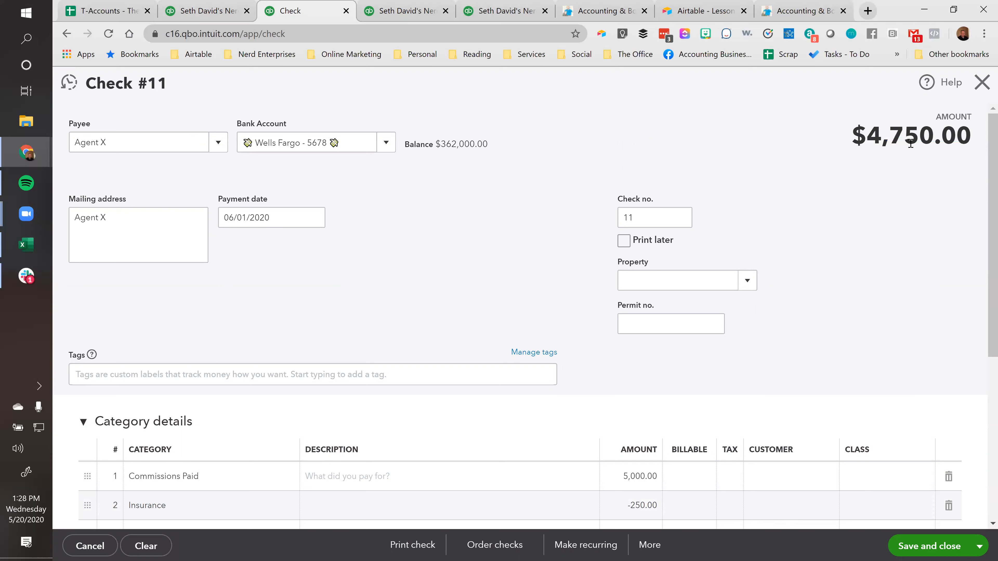
pyautogui.click(340, 142)
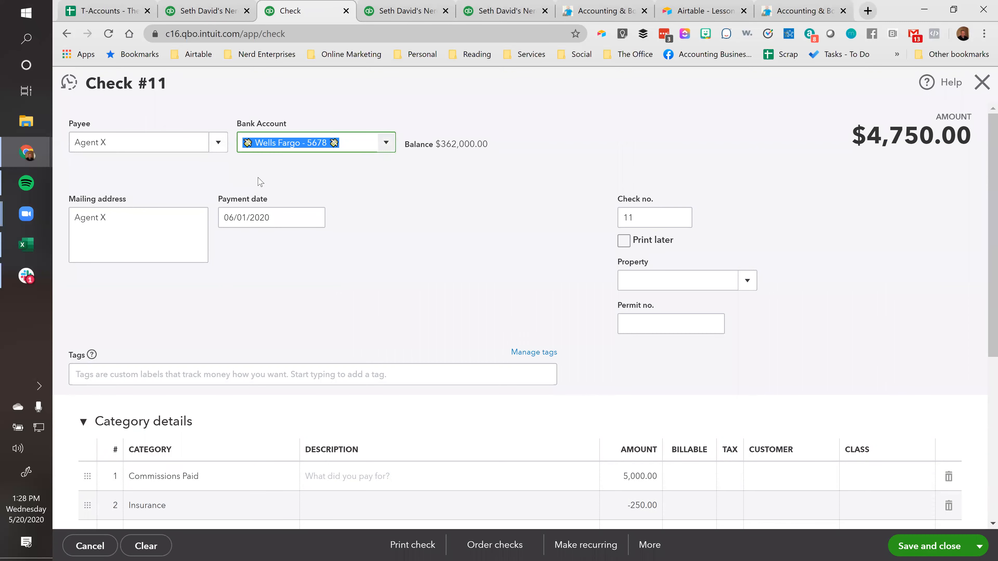
pyautogui.scroll(-3, 550, 318)
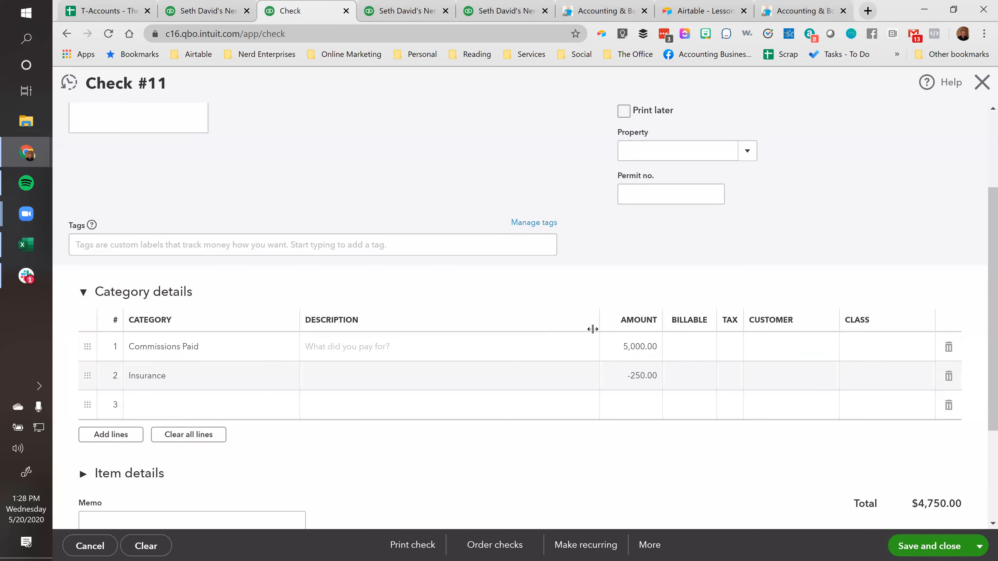
pyautogui.click(633, 346)
pyautogui.click(209, 349)
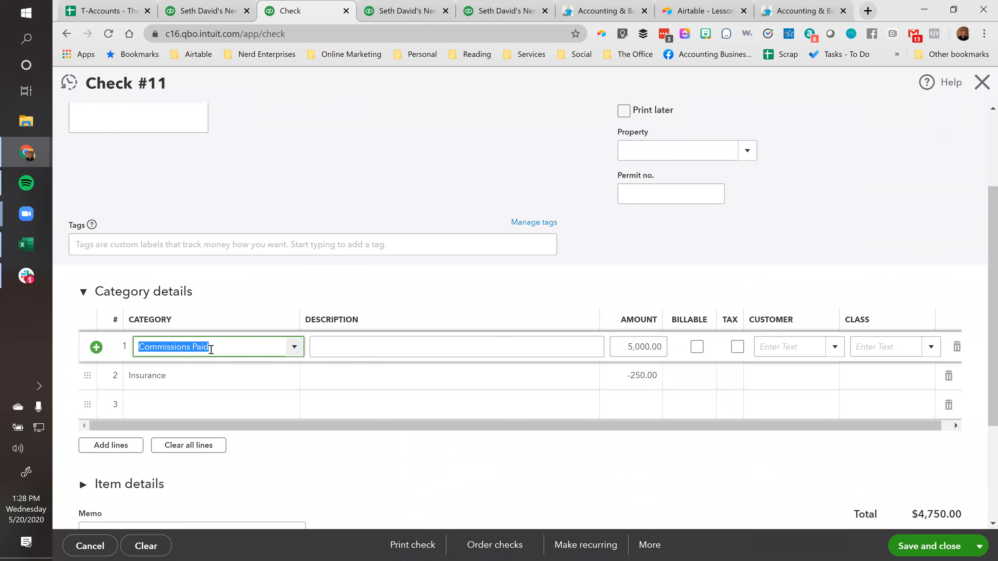
pyautogui.click(623, 347)
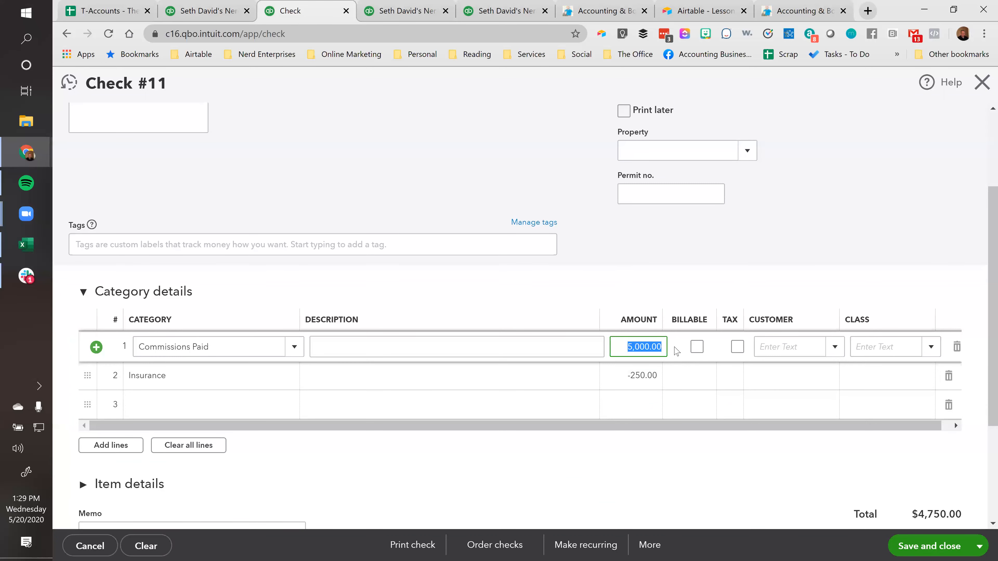
# Look up in the account types table of the T-Accounts spreadsheet what increases Expenses accounts
pyautogui.click(113, 16)
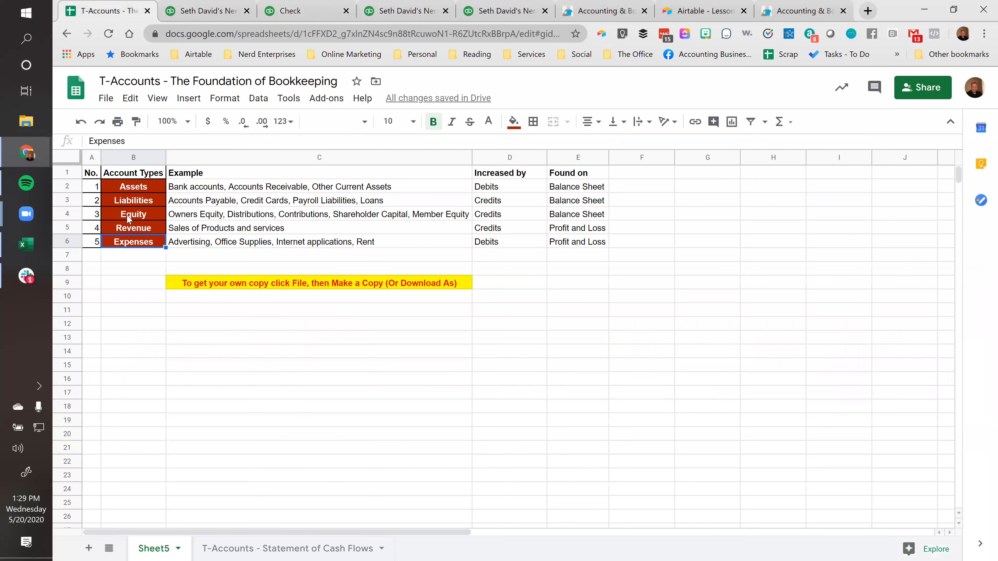
pyautogui.hotkey('ctrl', 'shift', 'pageup')
pyautogui.click(143, 230)
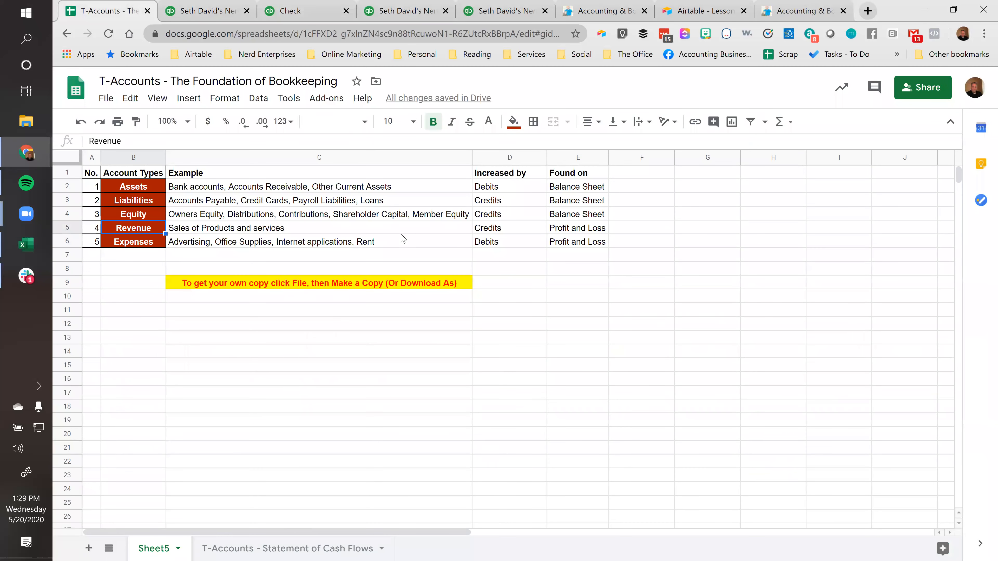
pyautogui.click(136, 244)
pyautogui.click(504, 244)
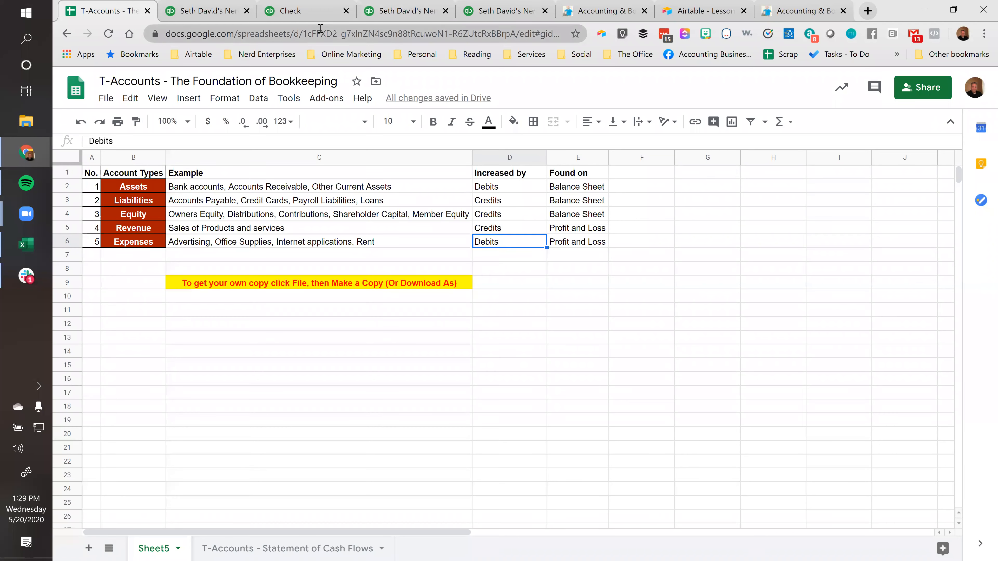
# Compare the check's negative Insurance line with the spreadsheet's account types table and return to the check
pyautogui.click(310, 16)
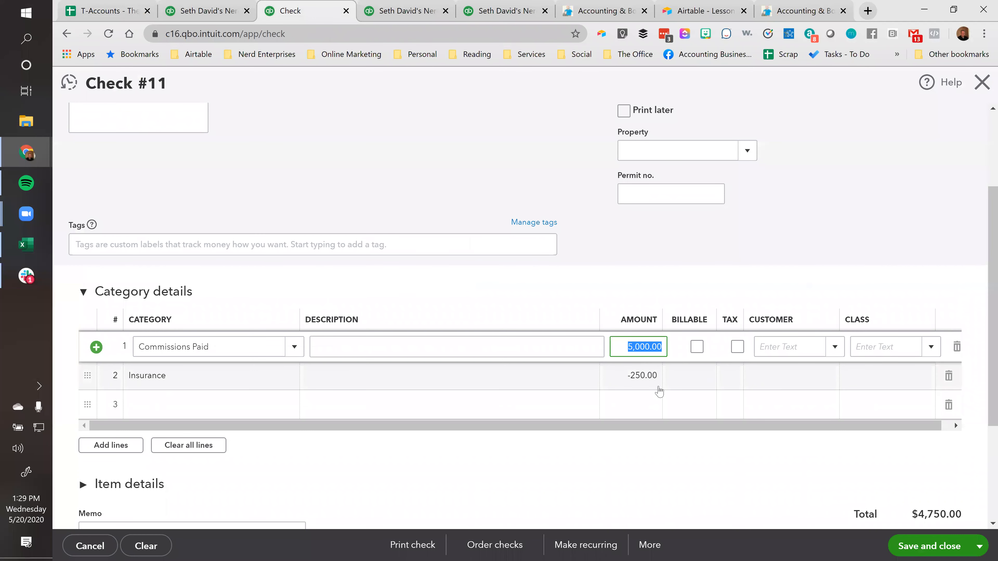
pyautogui.click(638, 375)
pyautogui.click(636, 374)
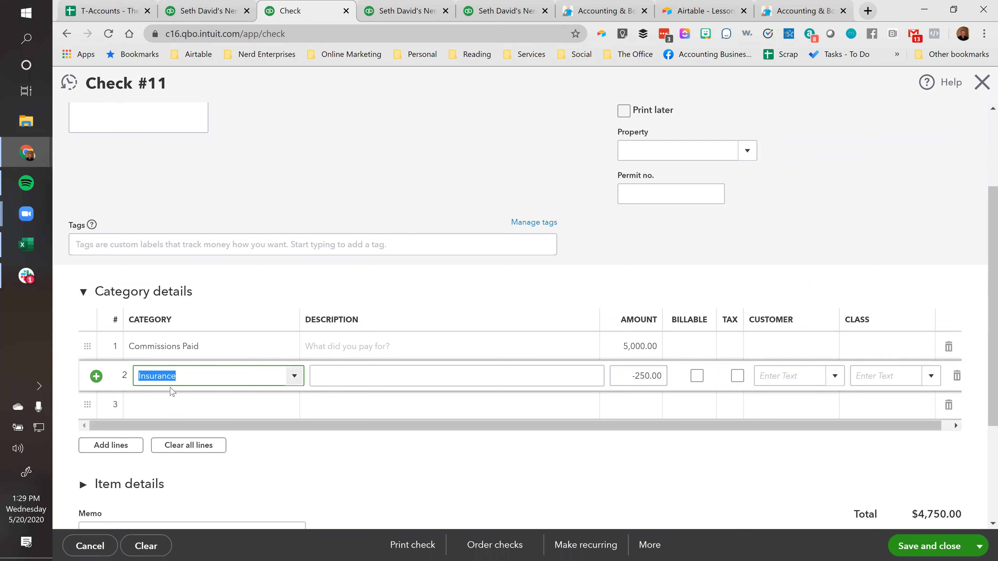
pyautogui.click(96, 12)
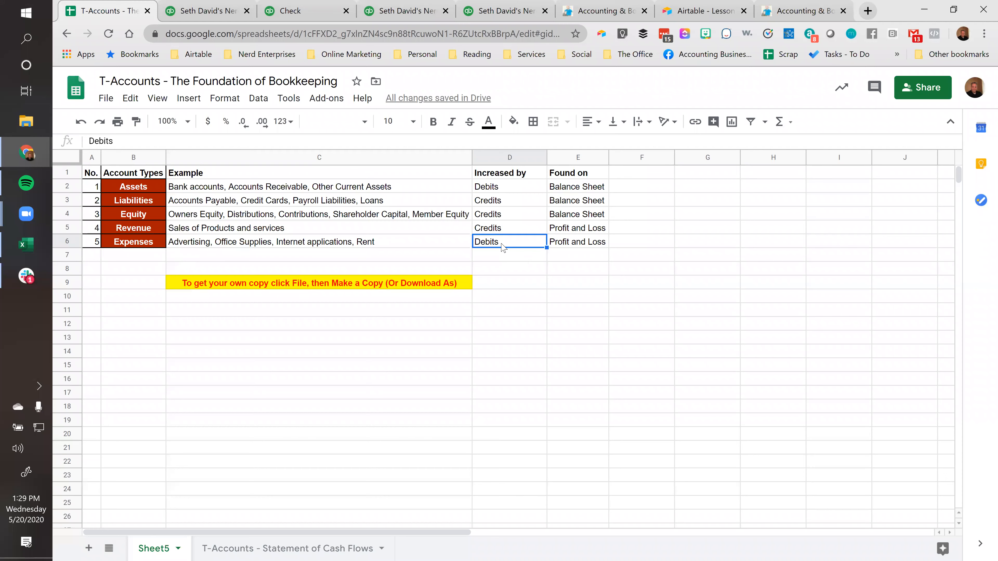
pyautogui.click(301, 10)
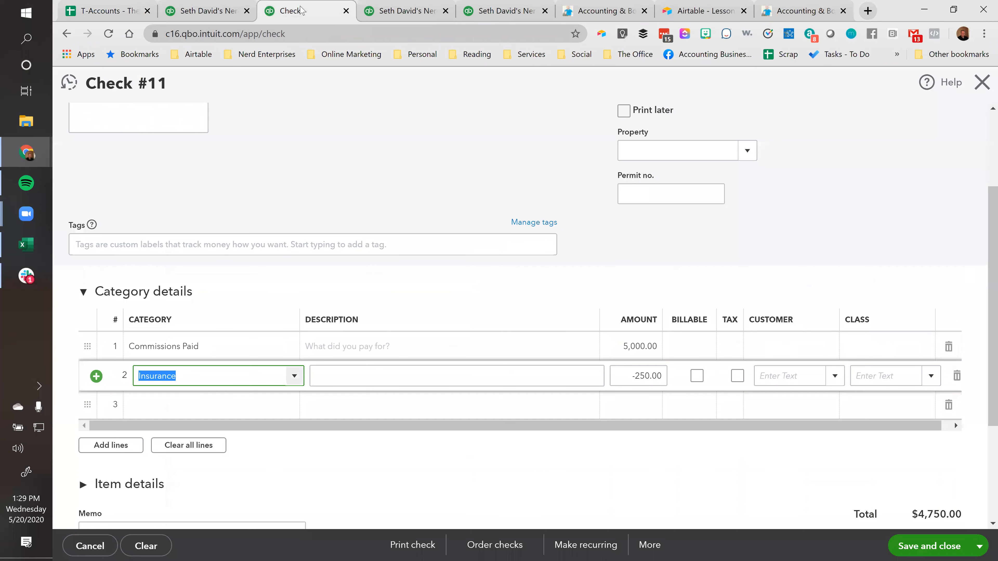
pyautogui.click(469, 381)
pyautogui.press('Tab')
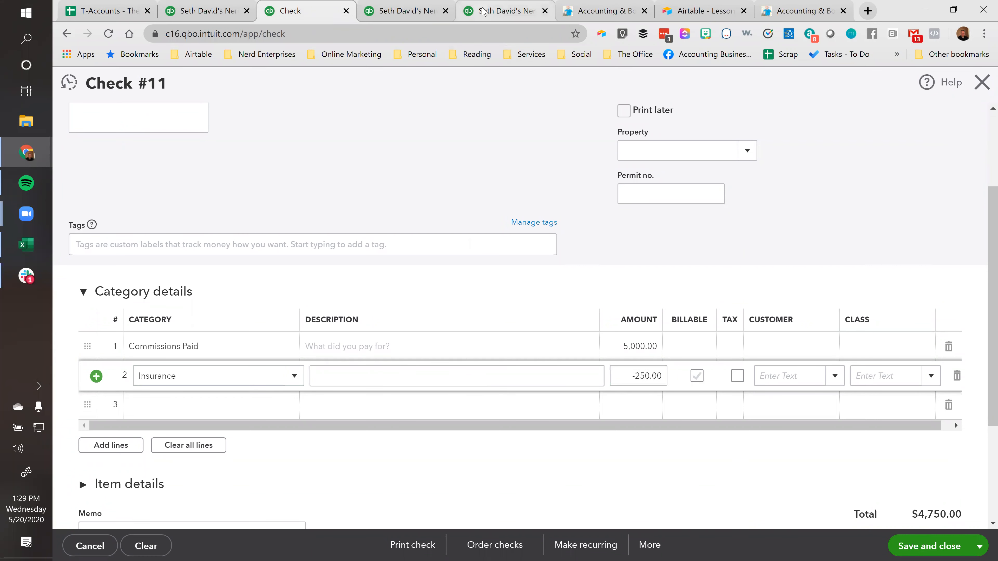
# Examine the Commissions Paid and Insurance balances on the Profit and Loss report and return to the header of the check
pyautogui.click(483, 10)
pyautogui.scroll(-5, 612, 326)
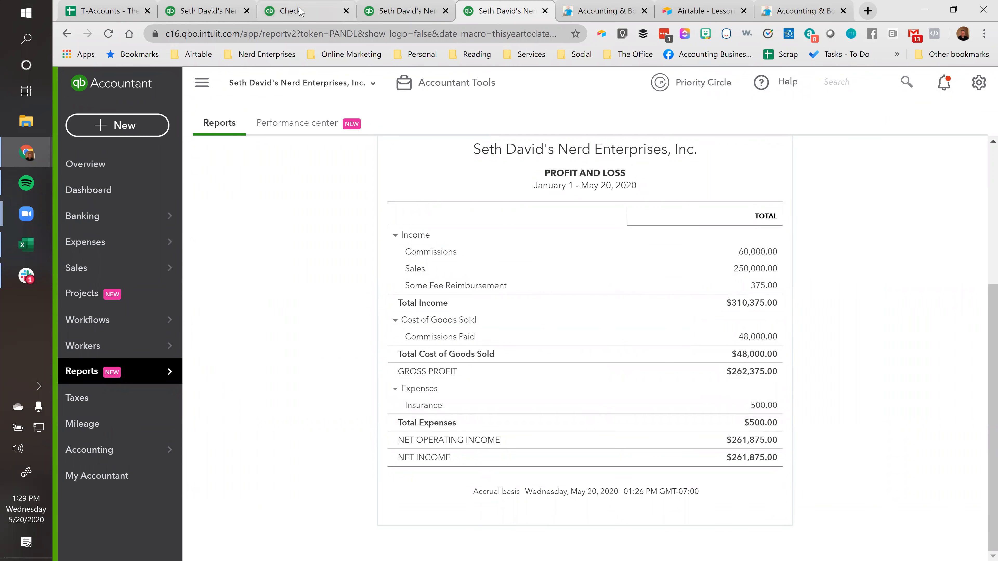
pyautogui.click(291, 11)
pyautogui.scroll(3, 306, 244)
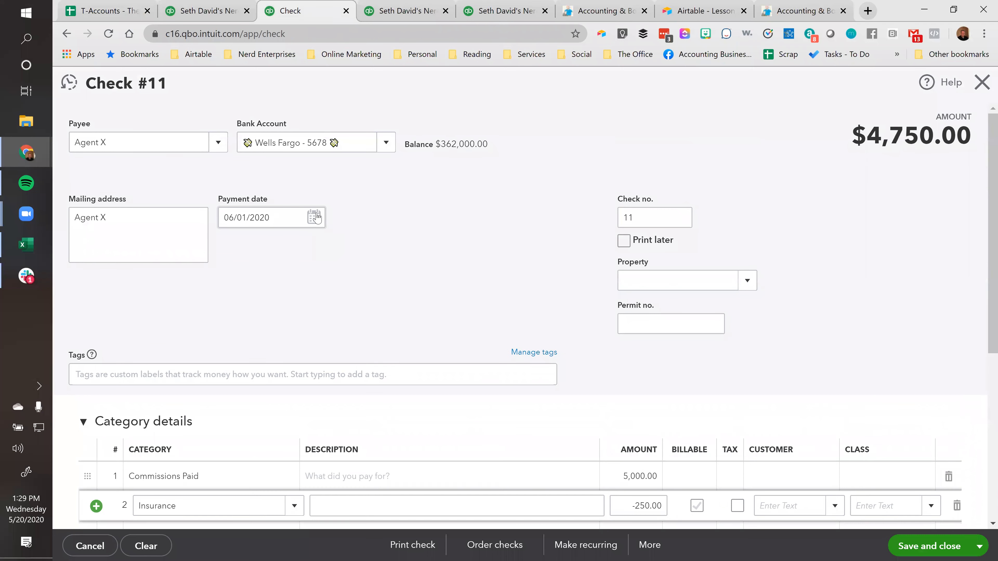
# Set the check's payment date to 05/20/2020
pyautogui.click(314, 218)
pyautogui.click(231, 250)
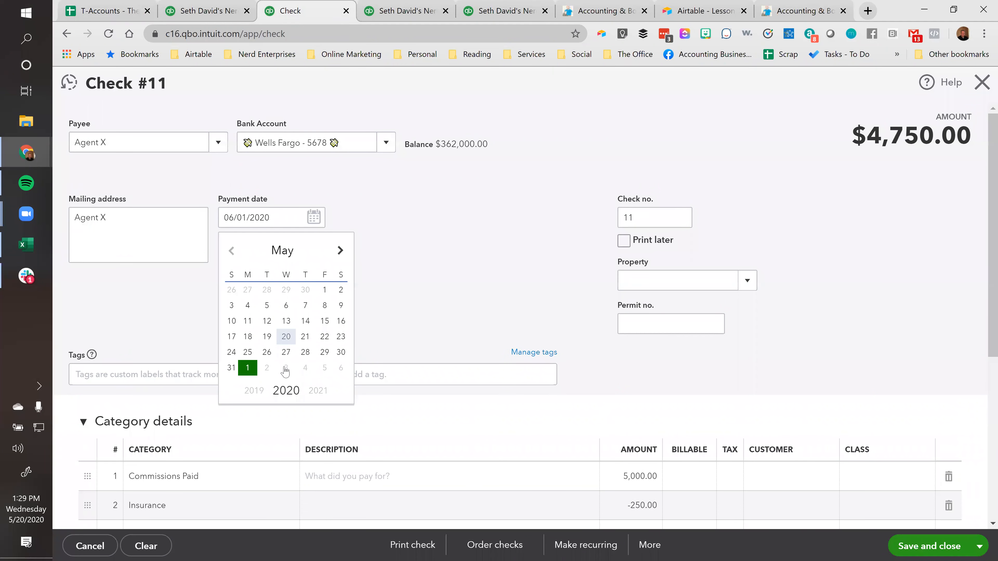
pyautogui.click(287, 338)
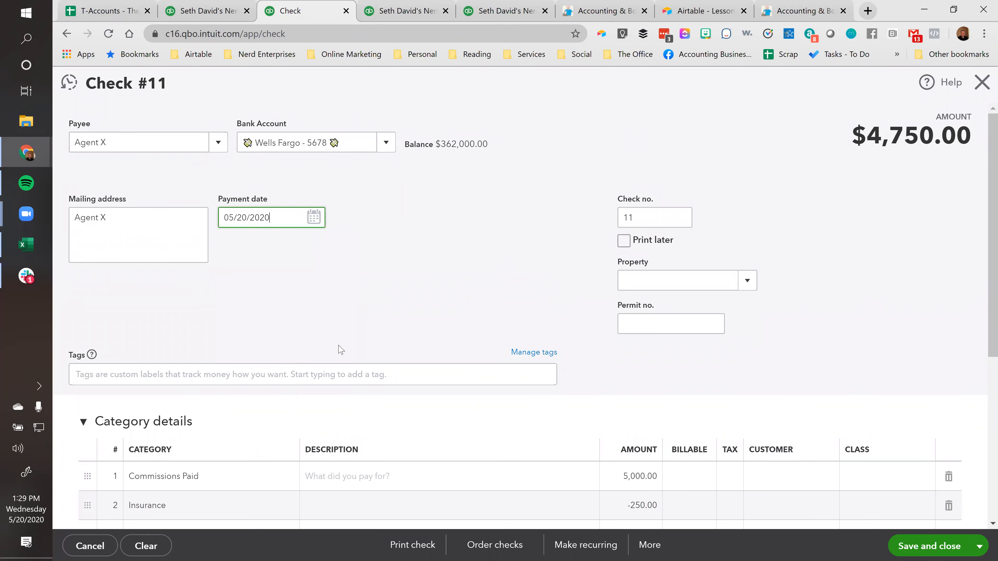
# Examine the asset and equity balances on the Balance Sheet and the commission, insurance and net income figures on the Profit and Loss
pyautogui.click(434, 10)
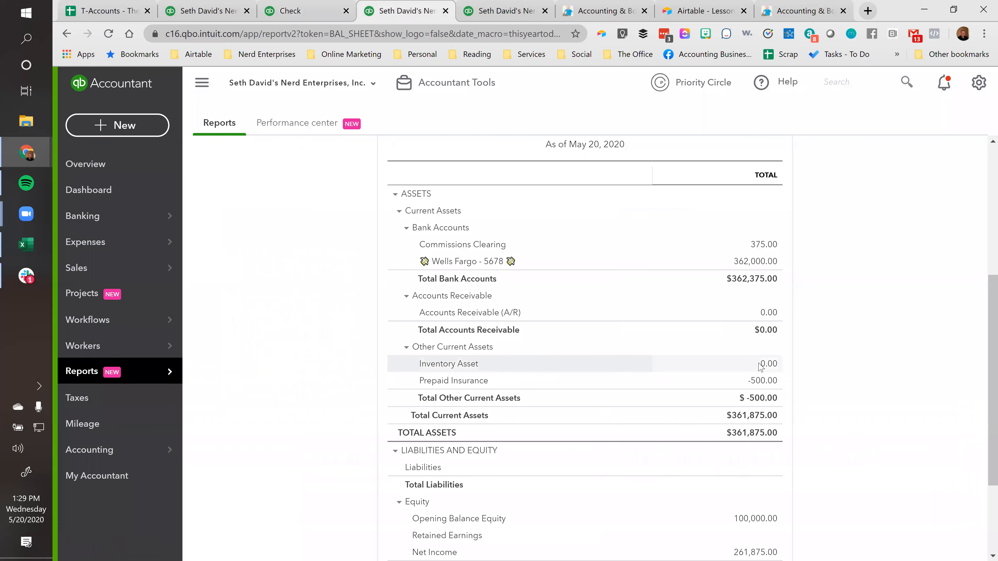
pyautogui.scroll(-3, 780, 448)
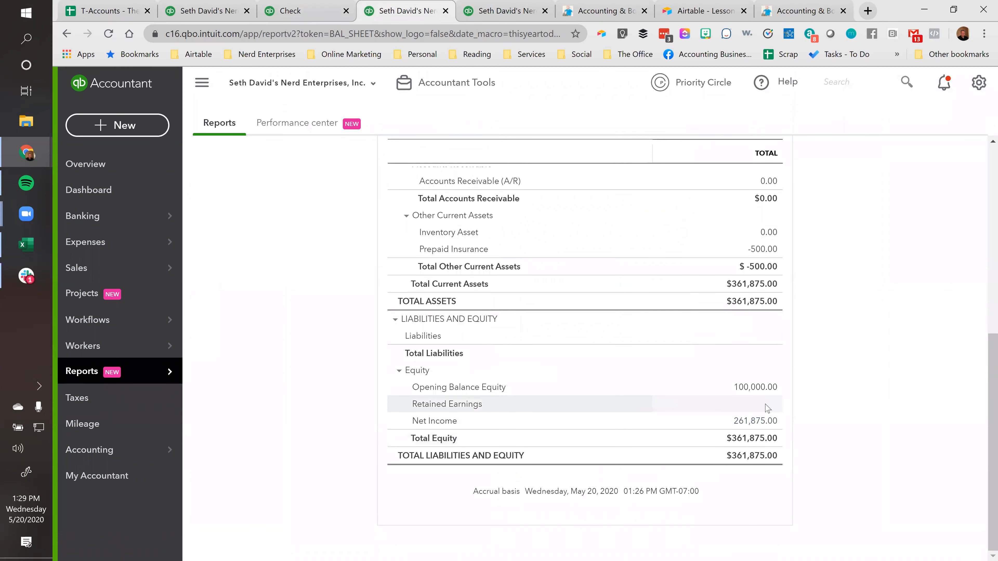
pyautogui.click(505, 11)
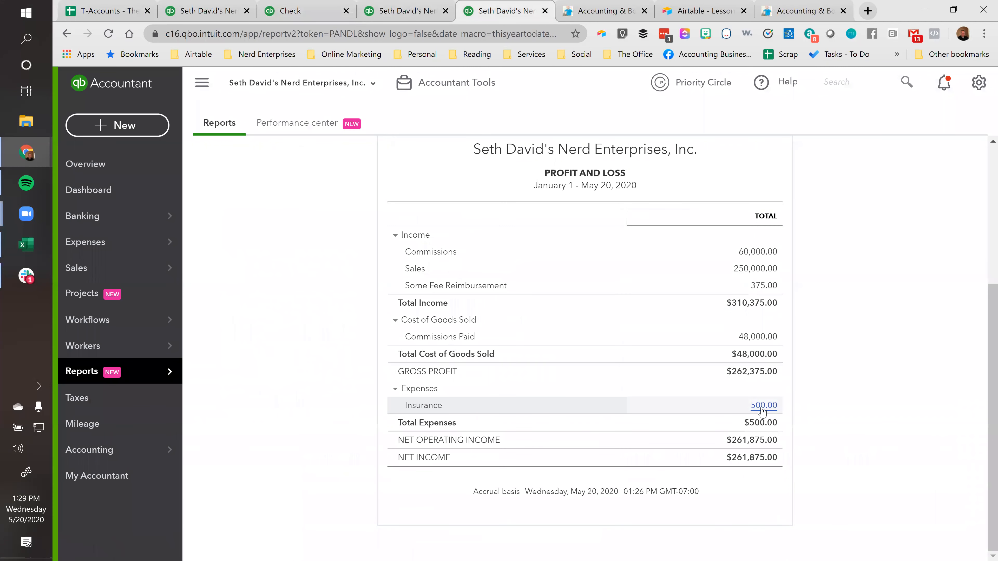
pyautogui.scroll(4, 762, 411)
pyautogui.scroll(-2, 762, 413)
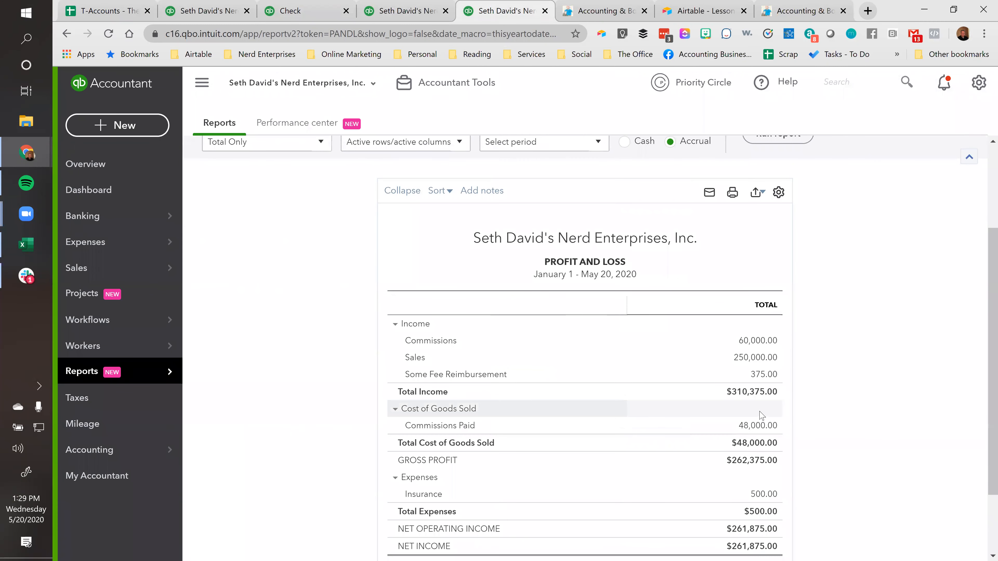
pyautogui.scroll(-2, 762, 415)
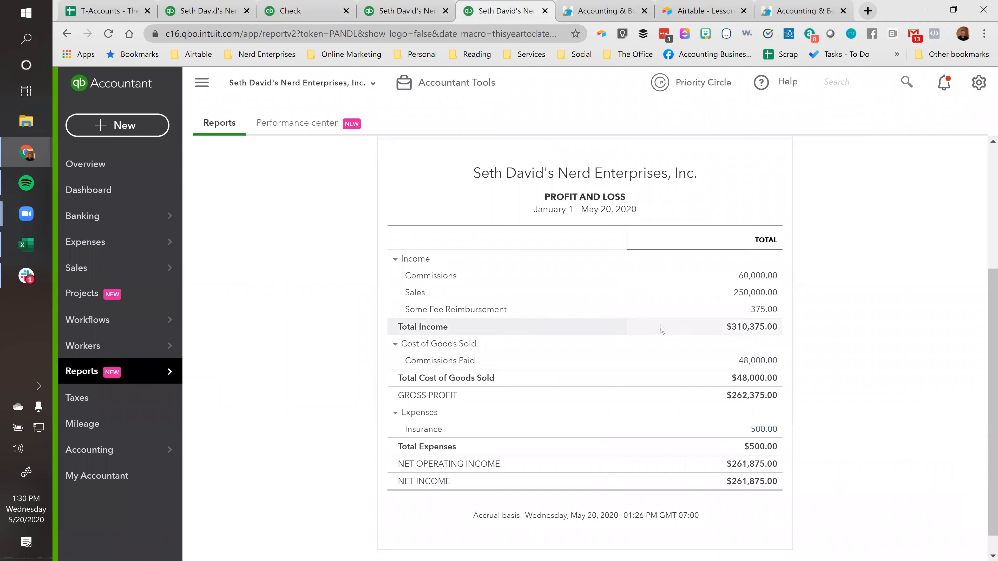
pyautogui.scroll(5, 663, 328)
pyautogui.click(410, 15)
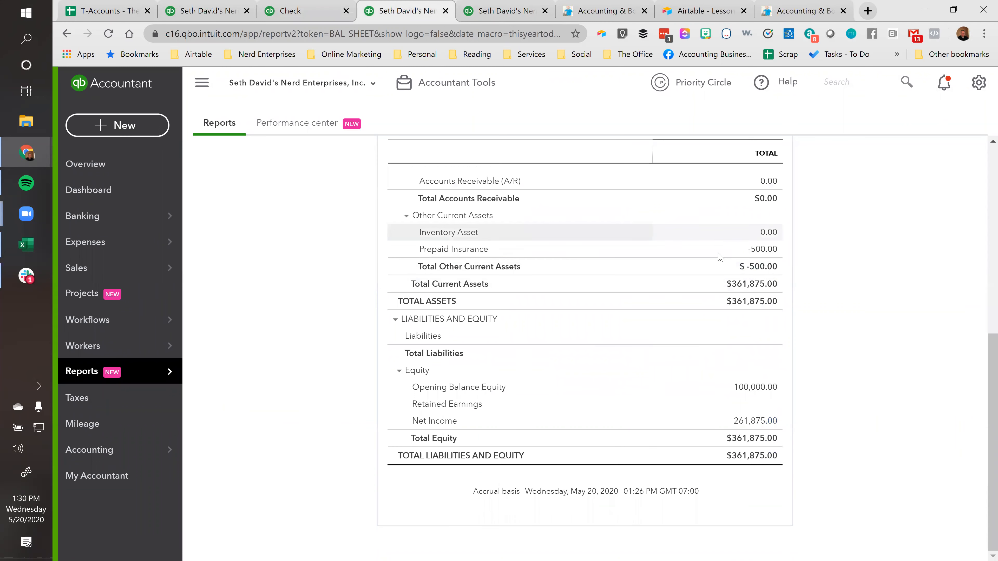
pyautogui.scroll(5, 716, 254)
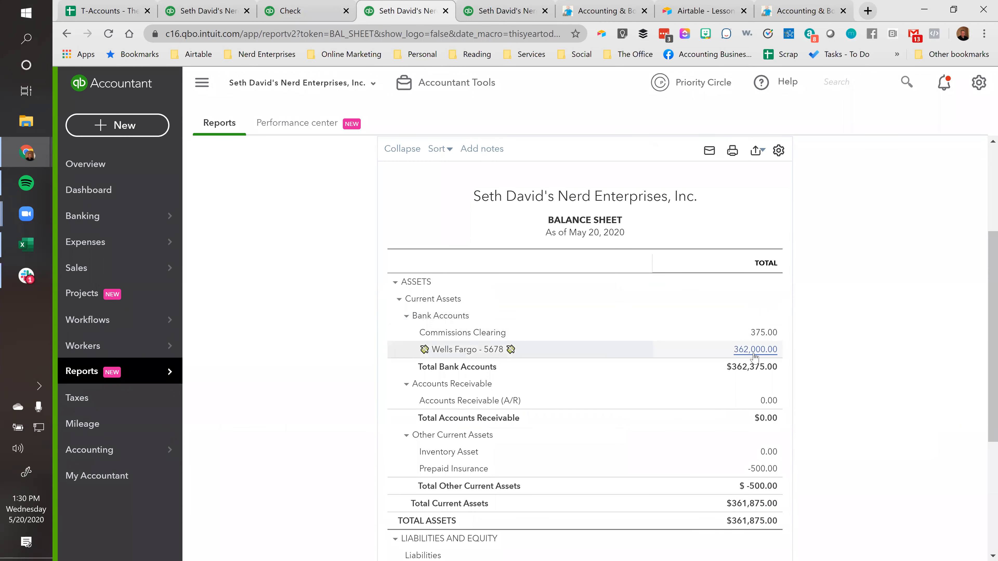
# Return to the check, look over its category lines, and save and close it
pyautogui.click(311, 14)
pyautogui.scroll(-5, 807, 328)
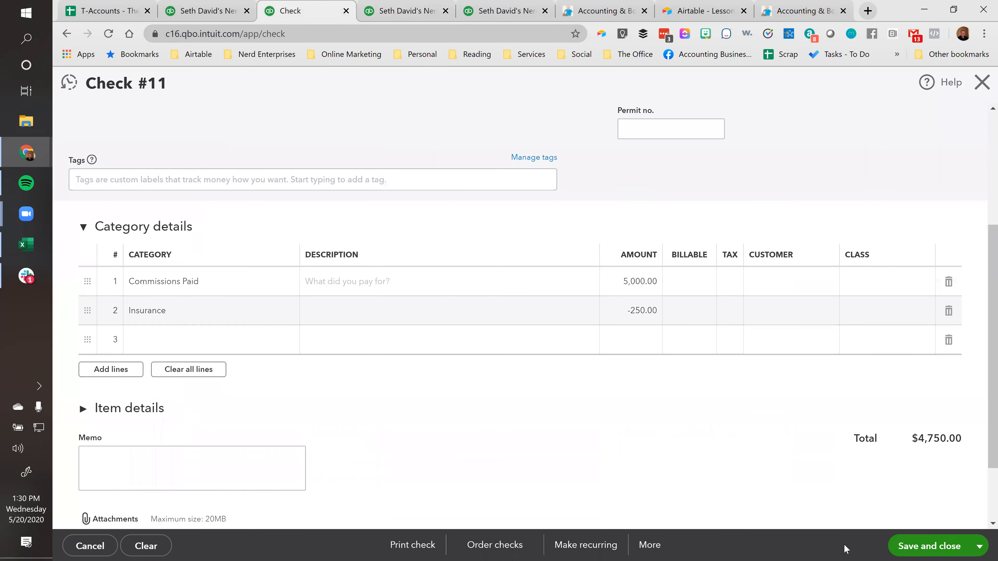
pyautogui.click(919, 546)
# Review the bank account, Commissions Paid and Insurance balances on the Trial Balance report
pyautogui.click(651, 348)
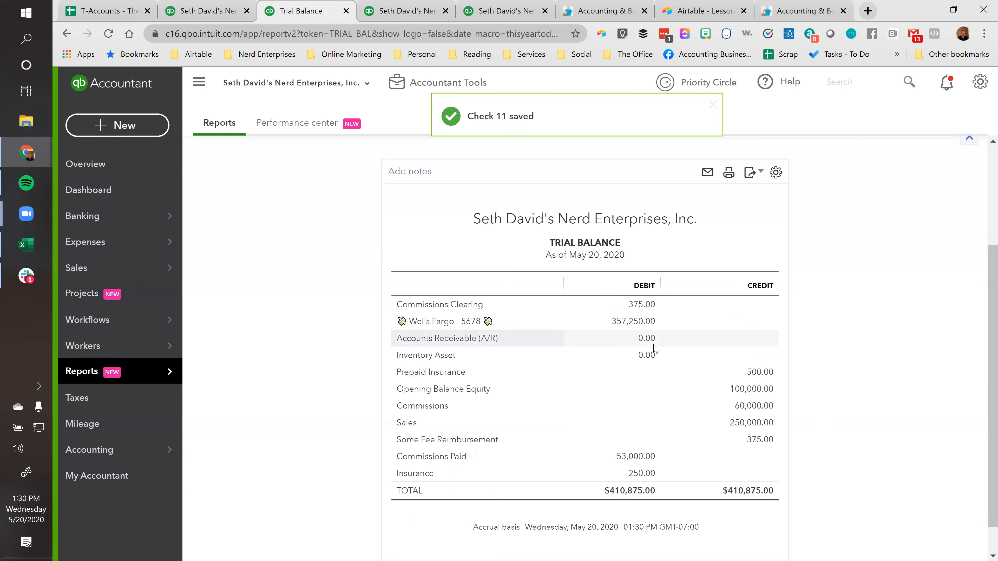
pyautogui.scroll(-1, 653, 364)
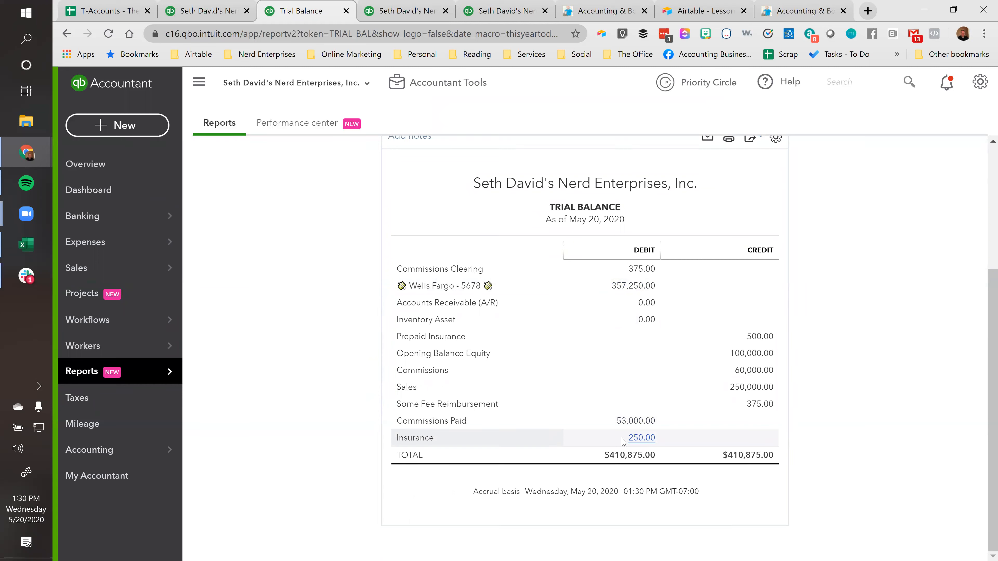
pyautogui.scroll(4, 910, 352)
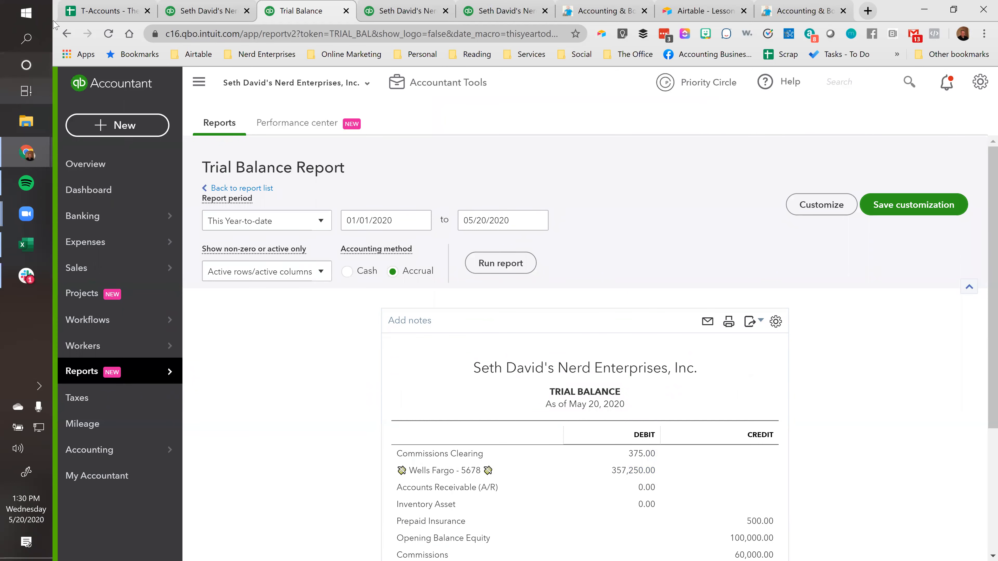
# Highlight the account types, examples and increased-by entries in the T-Accounts spreadsheet, then return to the first Trial Balance report
pyautogui.click(106, 11)
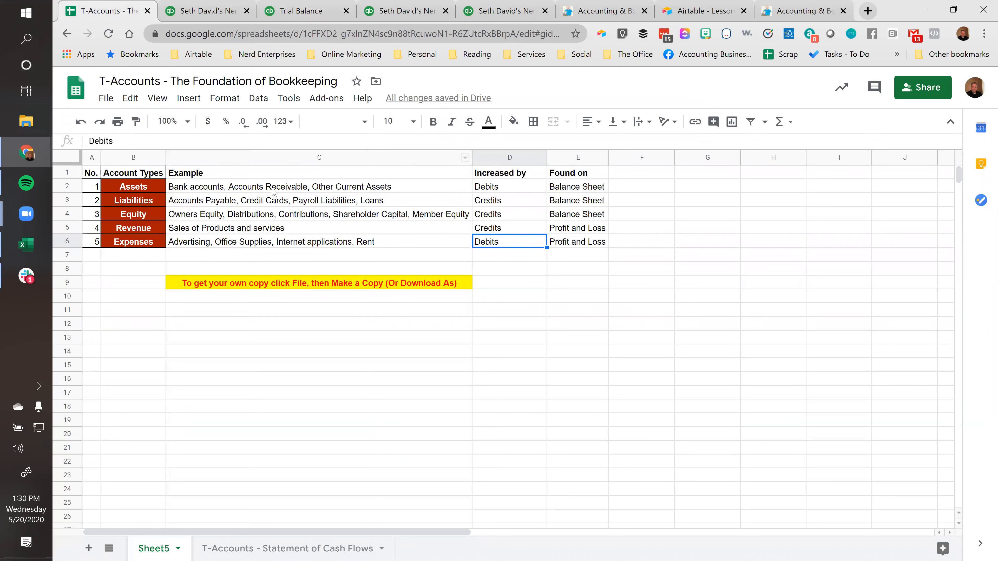
pyautogui.moveTo(134, 188); pyautogui.dragTo(491, 251)
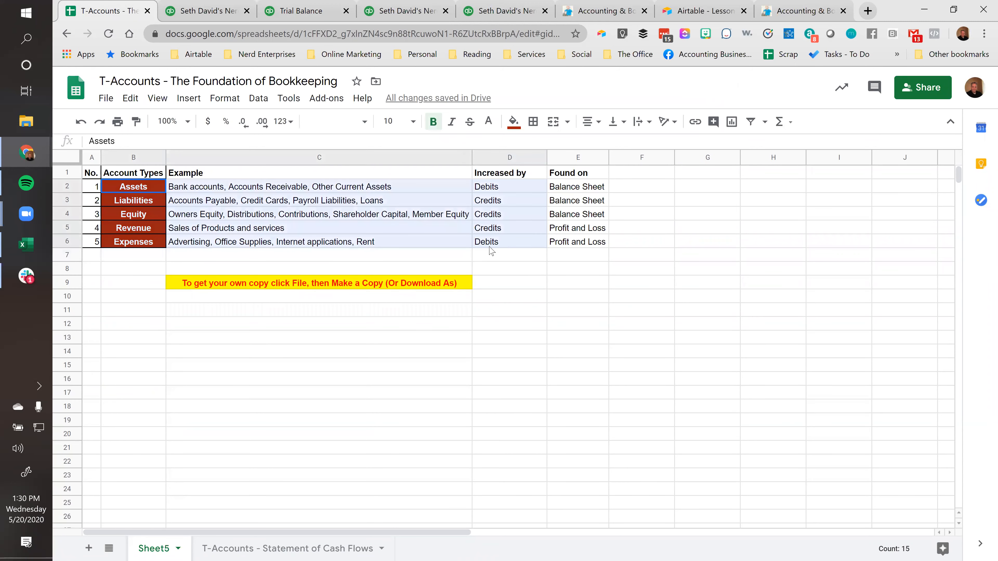
pyautogui.click(205, 12)
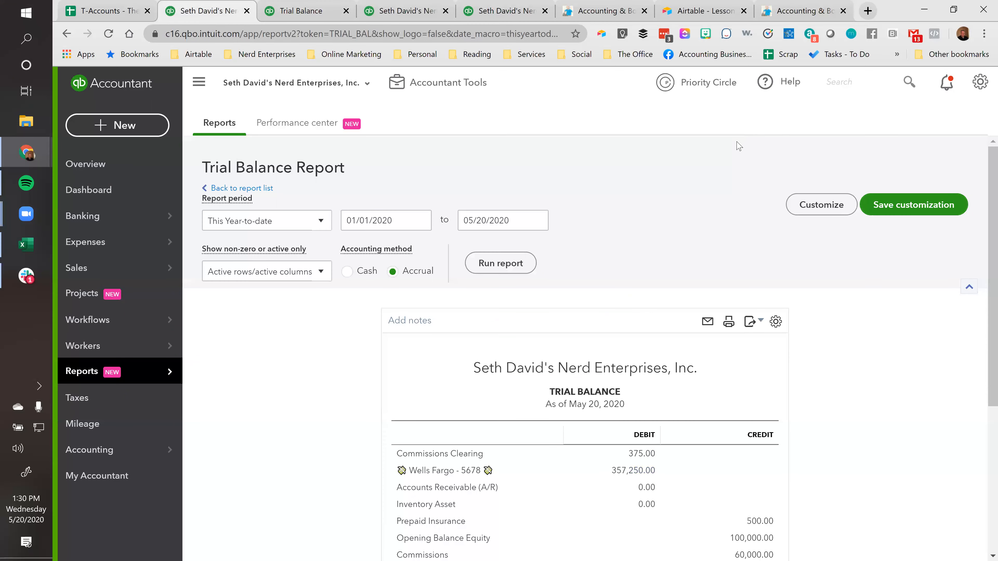
# Open Check No. 11 from the recent transactions and review its header and category lines
pyautogui.click(873, 84)
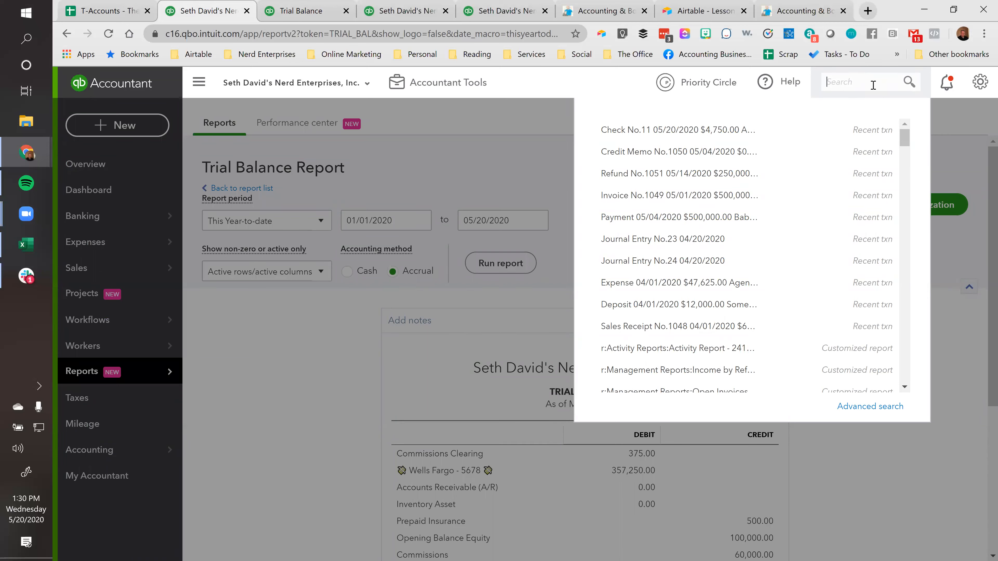
pyautogui.click(692, 130)
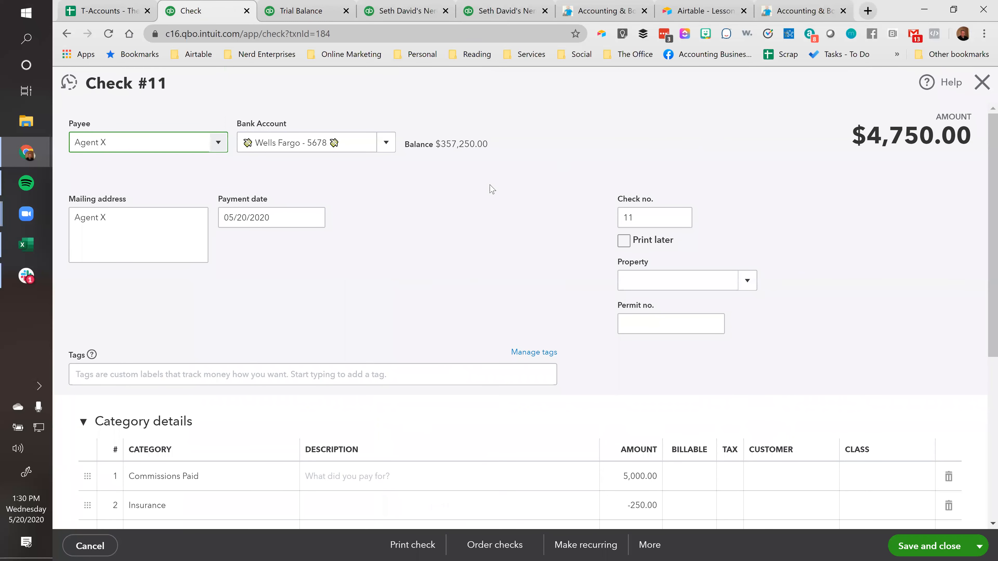
pyautogui.scroll(-3, 491, 194)
pyautogui.scroll(3, 491, 195)
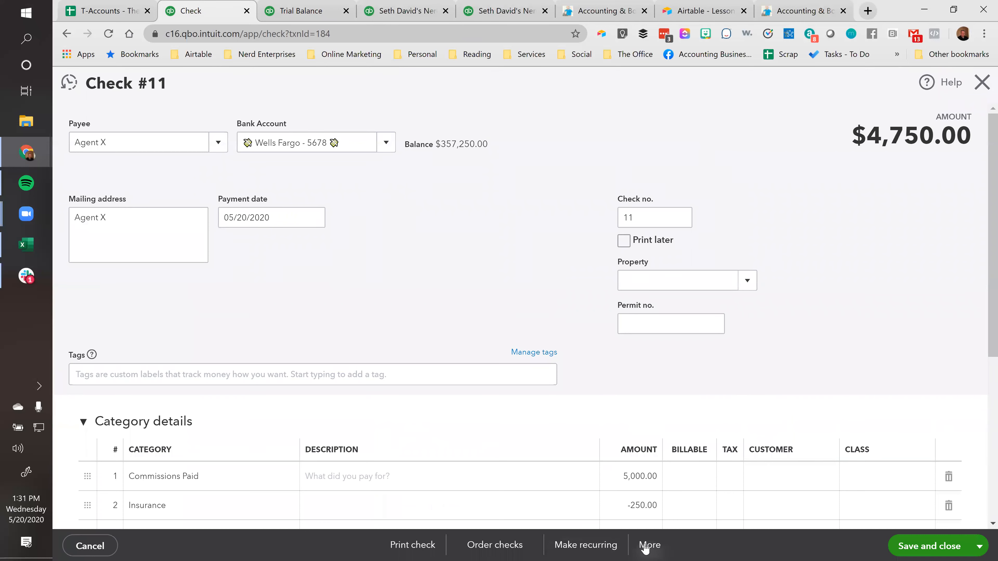
pyautogui.scroll(-3, 489, 225)
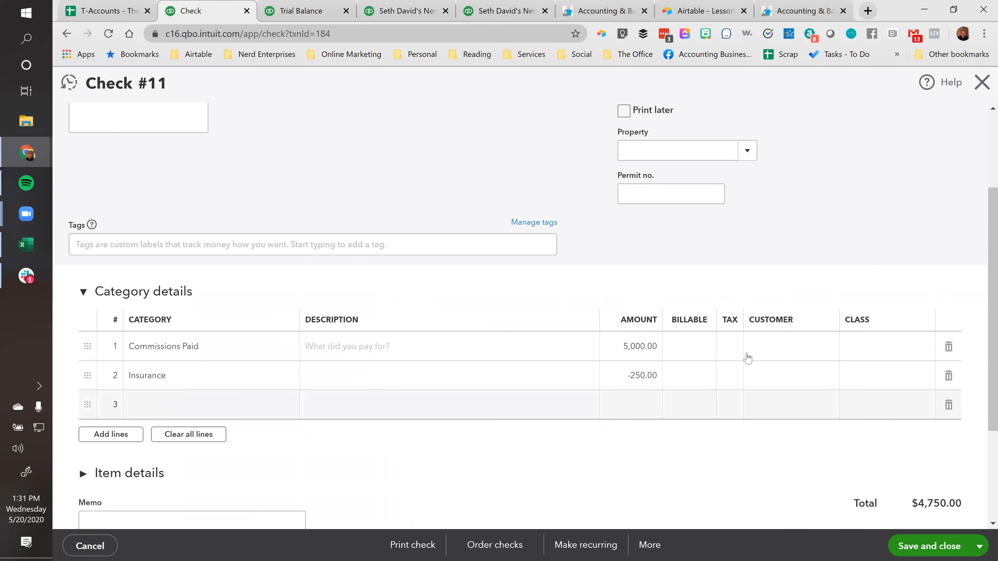
# Open the transaction journal for check 11 and examine its debits and credits
pyautogui.click(647, 545)
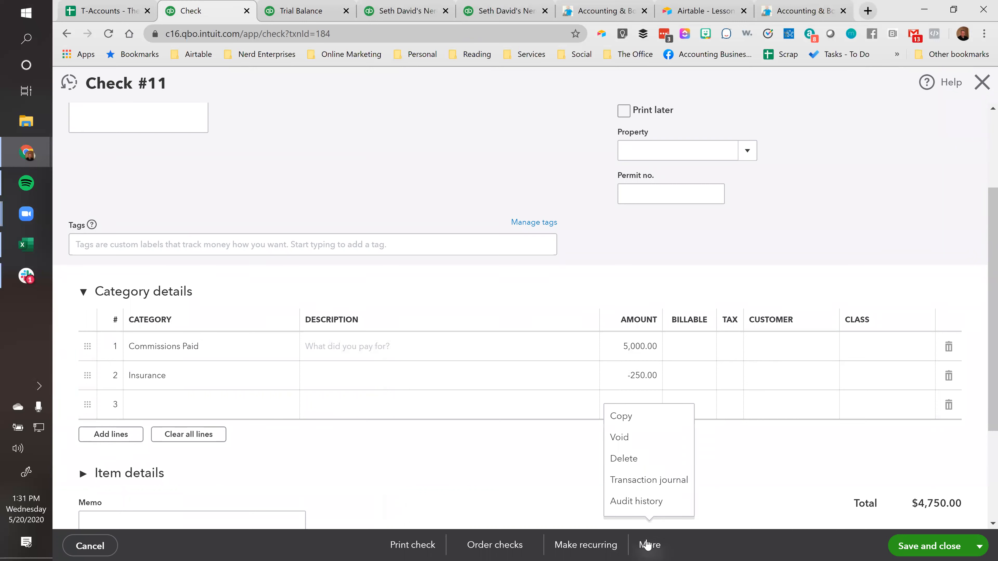
pyautogui.click(642, 486)
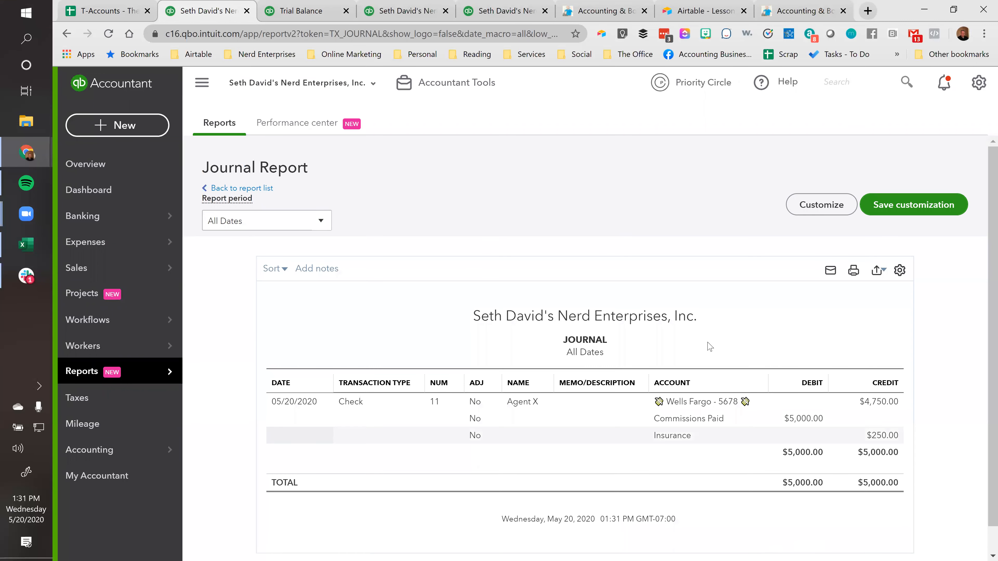
pyautogui.scroll(-1, 715, 315)
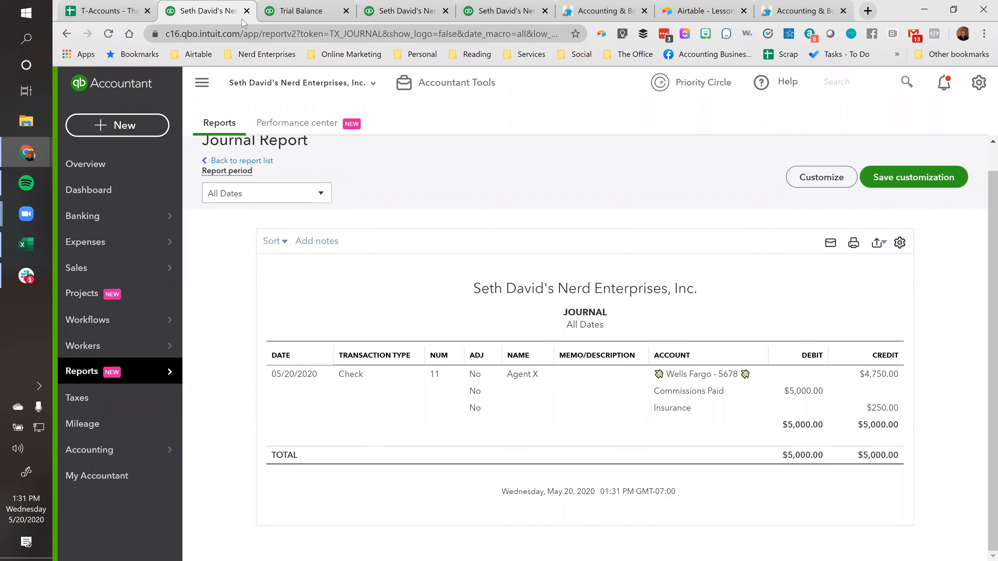
# Compare the trial balance on the T-Accounts - Statement of Cash Flows sheet with the check's Journal report
pyautogui.click(126, 11)
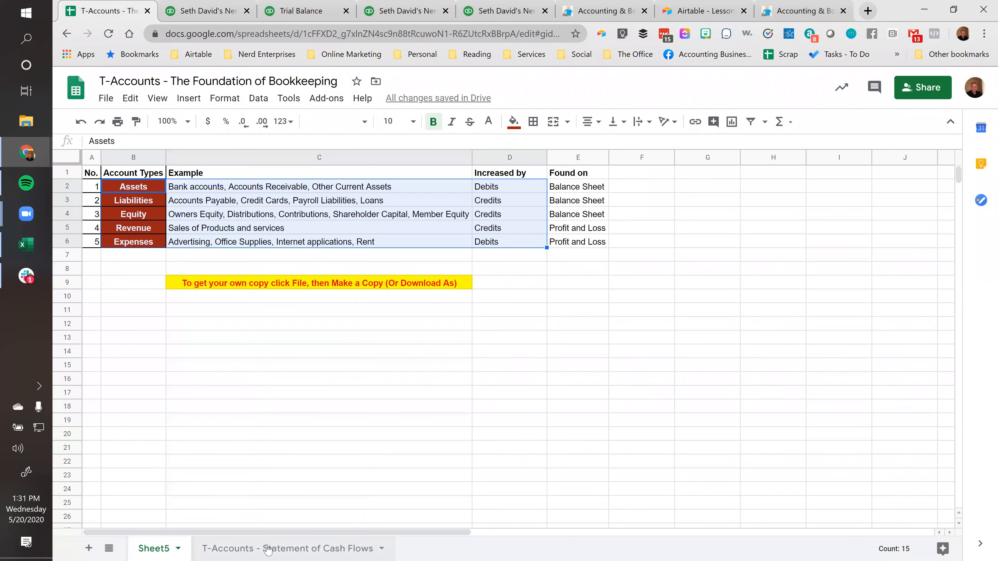
pyautogui.click(270, 549)
pyautogui.click(847, 196)
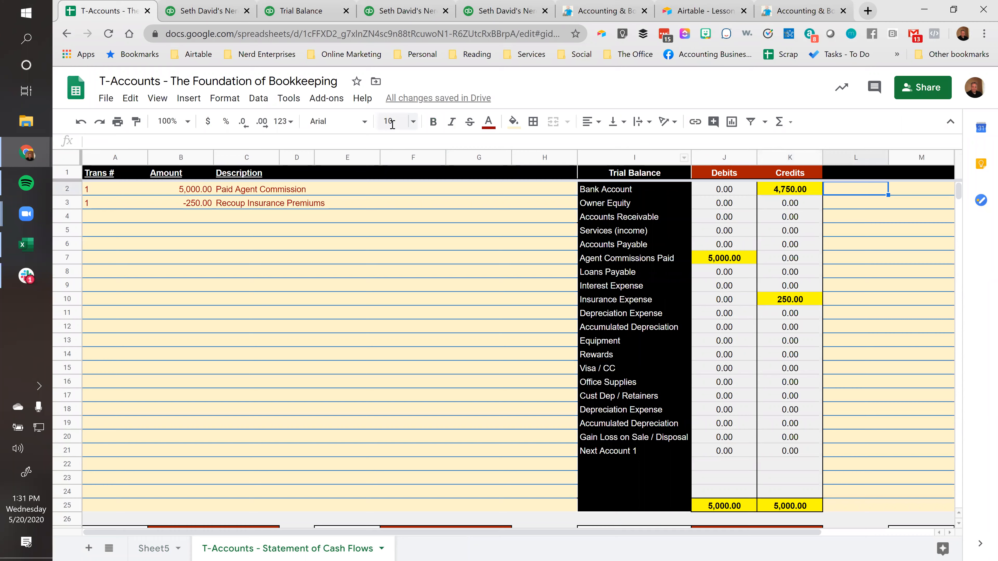
pyautogui.click(215, 11)
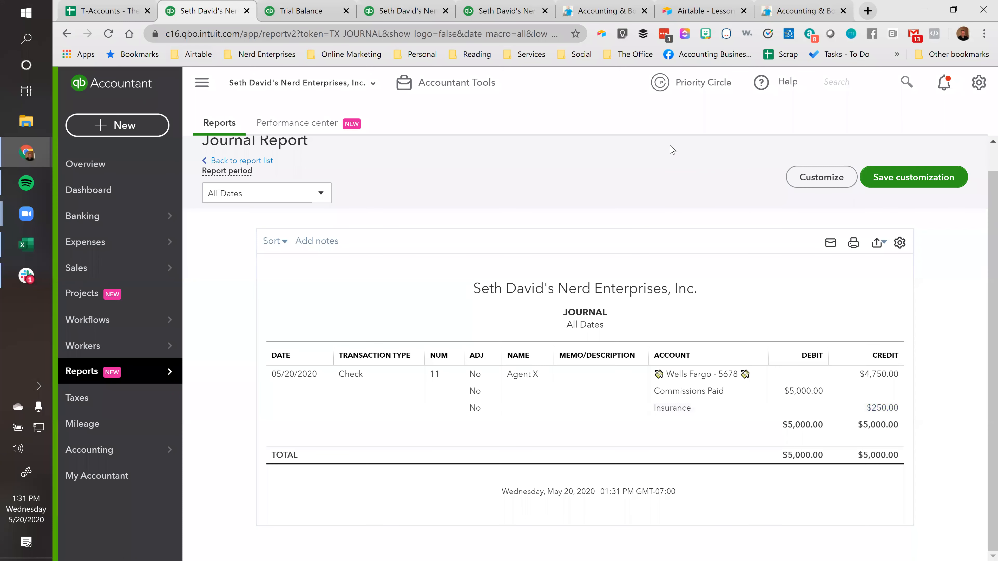
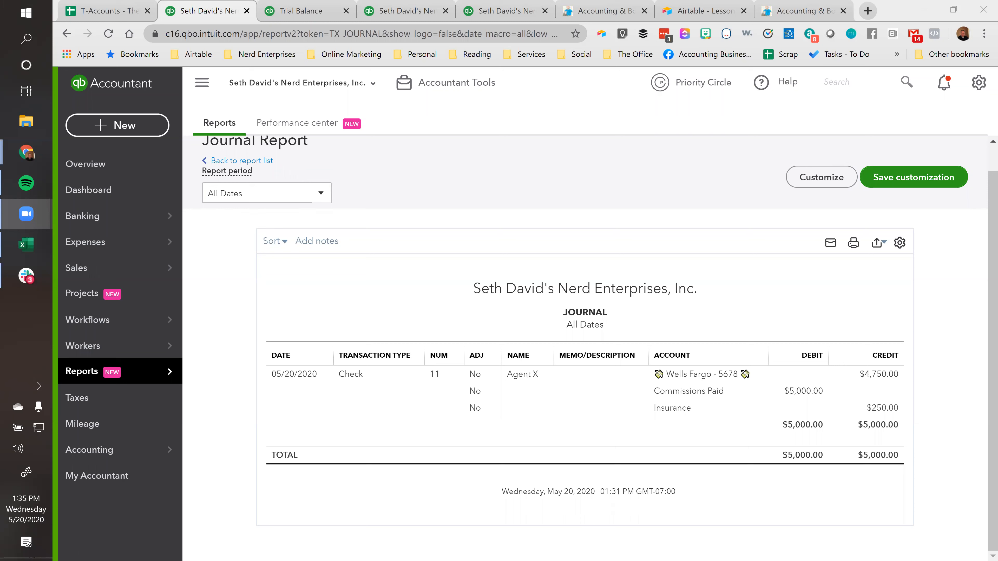
# Open the Opening Balance Equity deposit dated 01/01/2020 from the Wells Fargo bank register in the Chart of Accounts
pyautogui.click(428, 187)
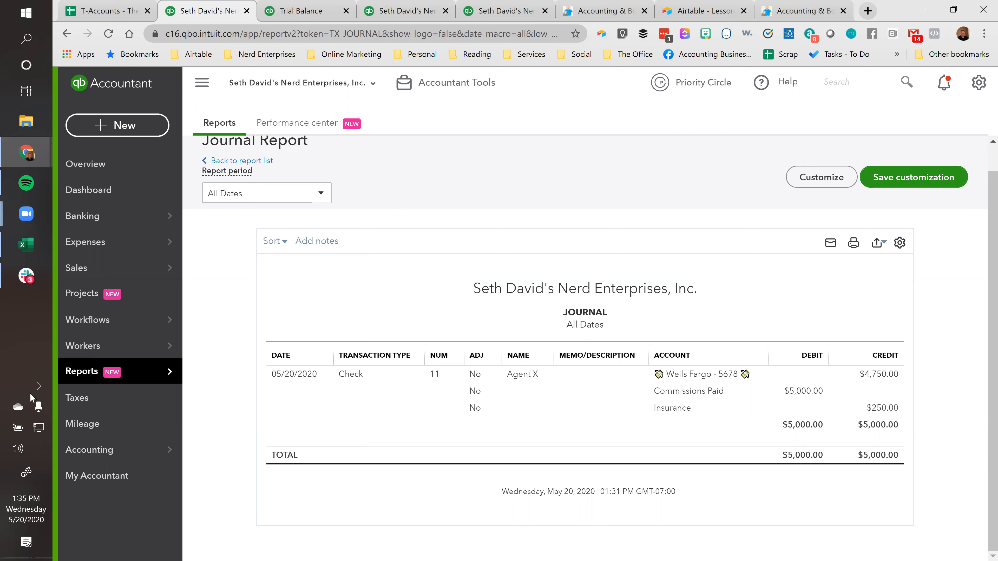
pyautogui.moveTo(73, 449)
pyautogui.click(220, 452)
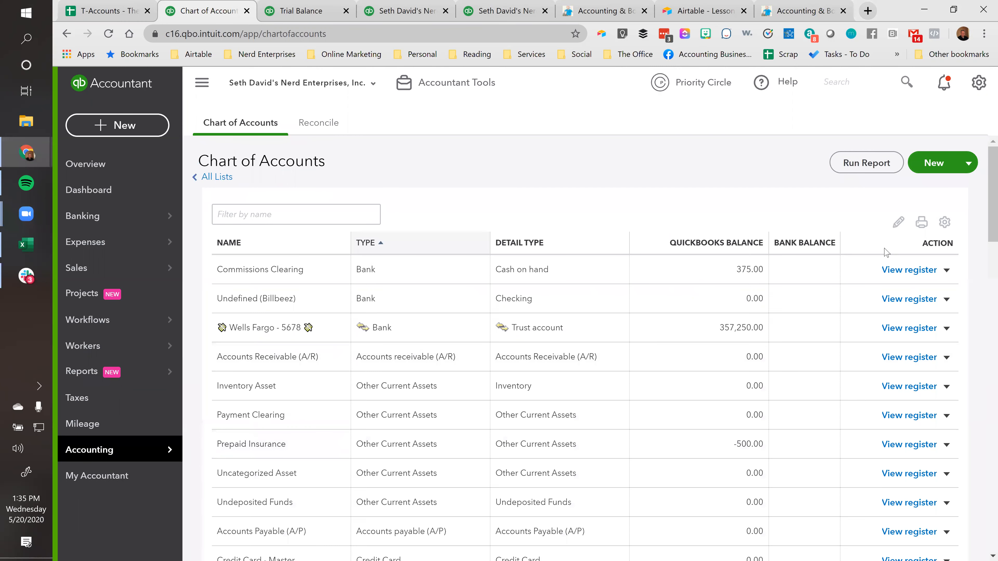
pyautogui.click(910, 327)
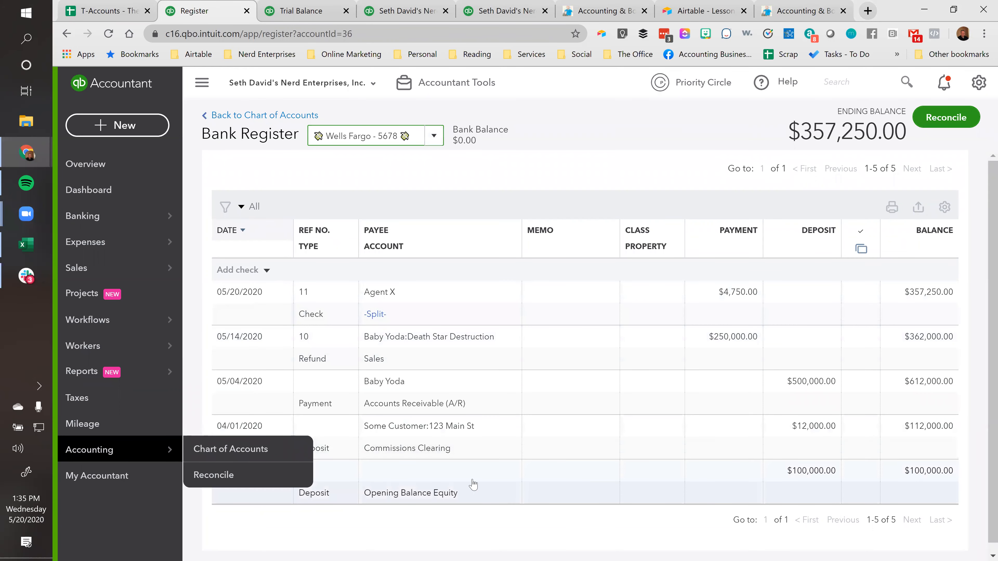
pyautogui.click(416, 491)
pyautogui.click(813, 530)
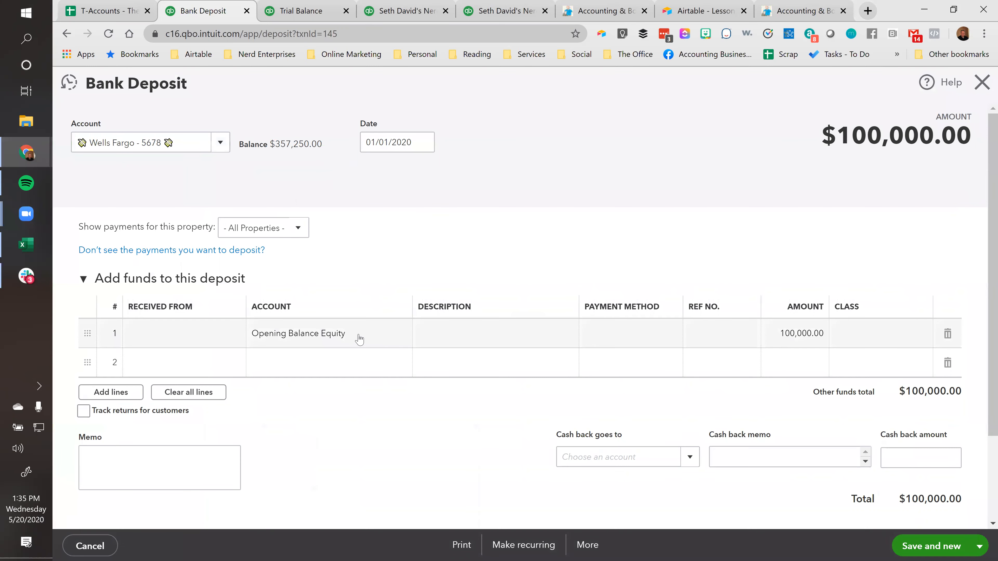
# Review the deposit's date, Opening Balance Equity account and line amount, and close it without changes
pyautogui.click(413, 140)
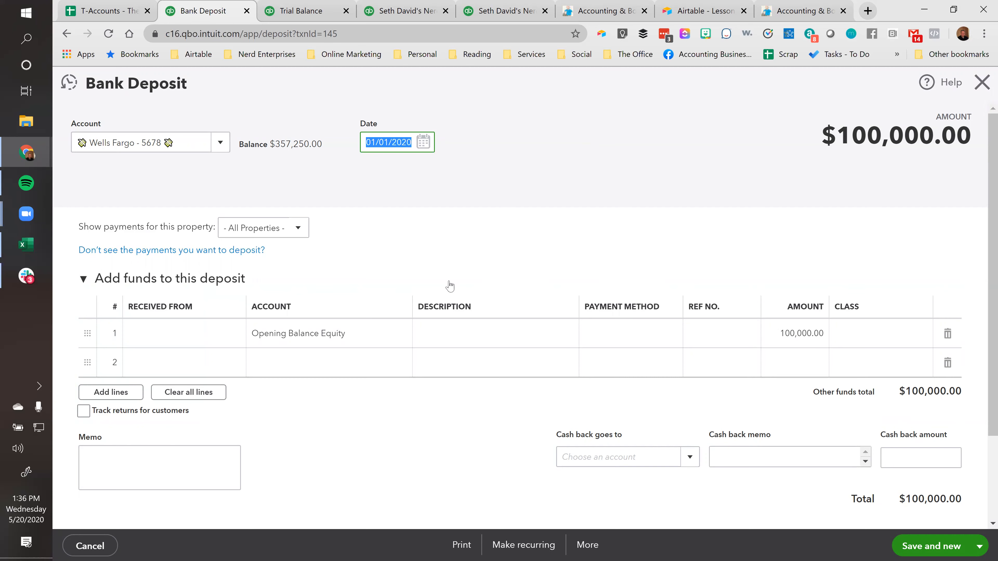
pyautogui.click(353, 334)
pyautogui.moveTo(370, 331); pyautogui.dragTo(261, 332)
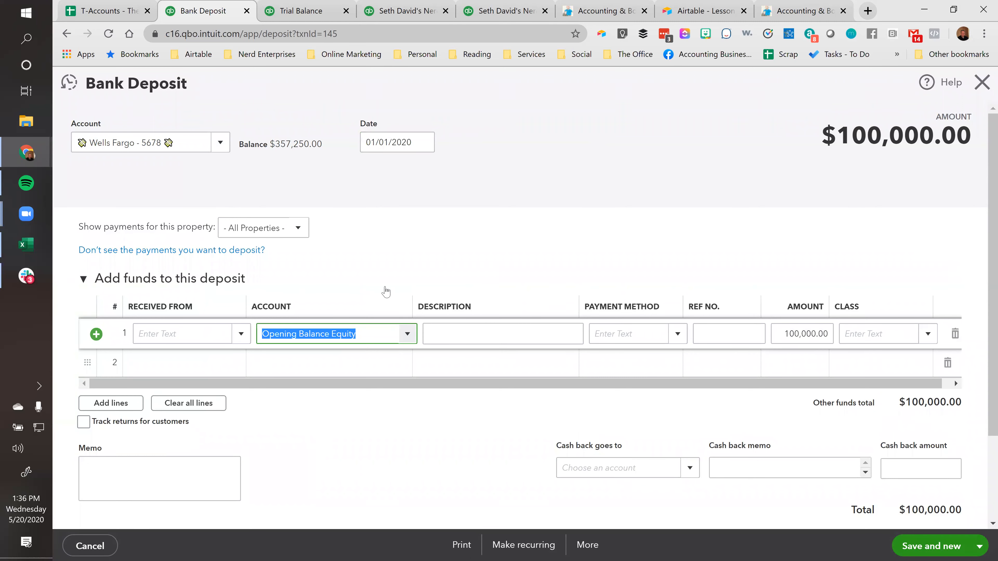
pyautogui.click(373, 334)
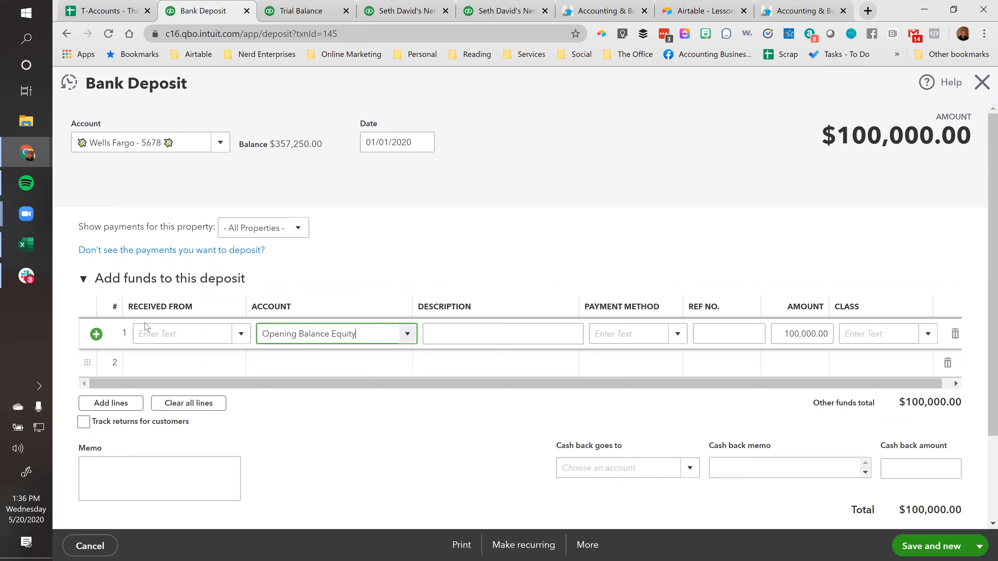
pyautogui.click(782, 333)
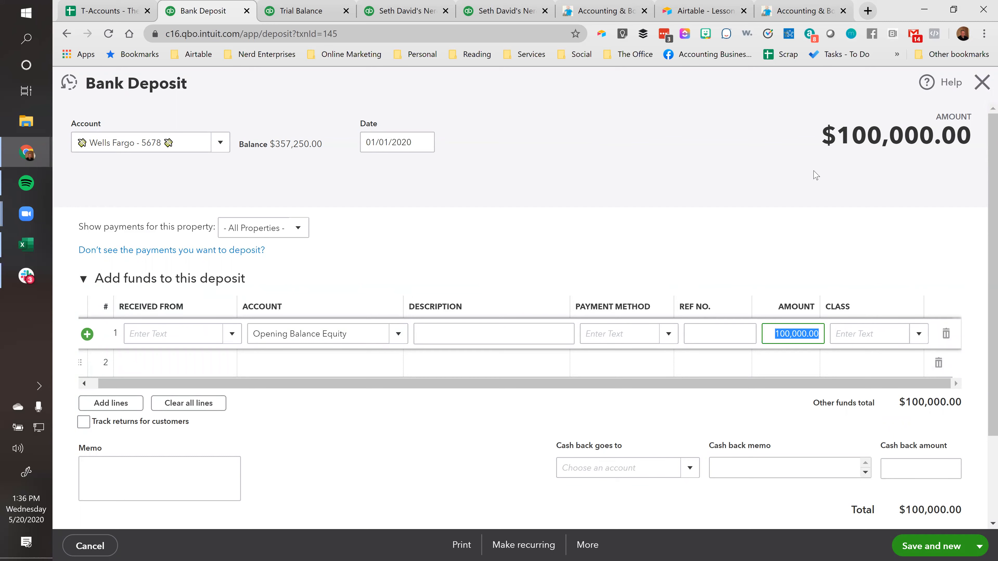
pyautogui.click(982, 88)
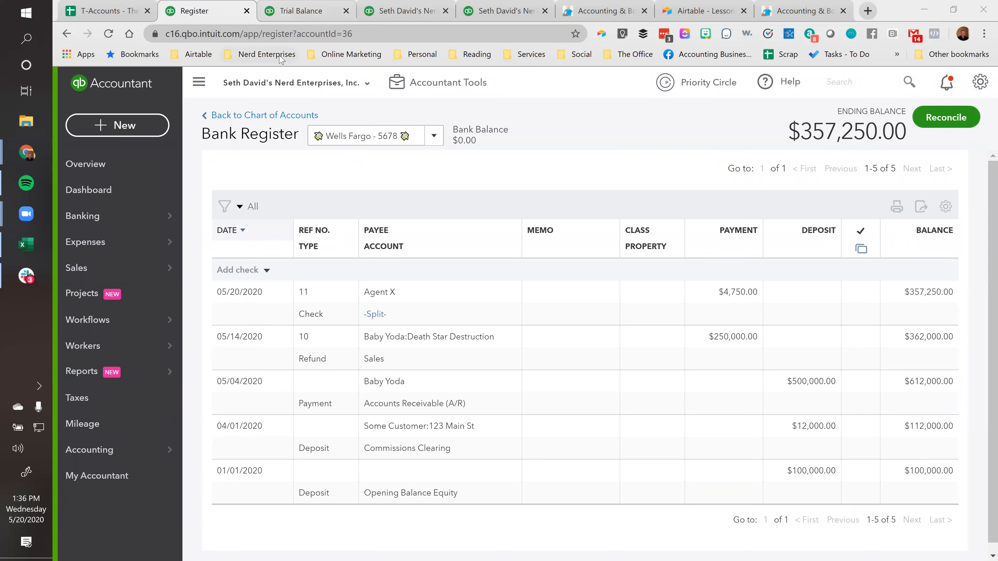
# View the Client overview and return to the Chart of Accounts
pyautogui.click(87, 164)
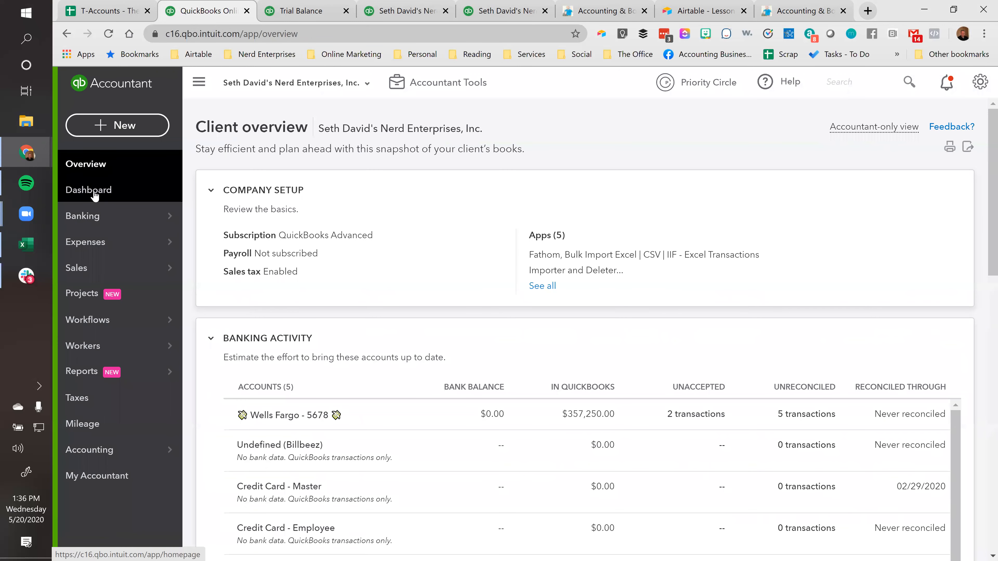
pyautogui.moveTo(87, 217)
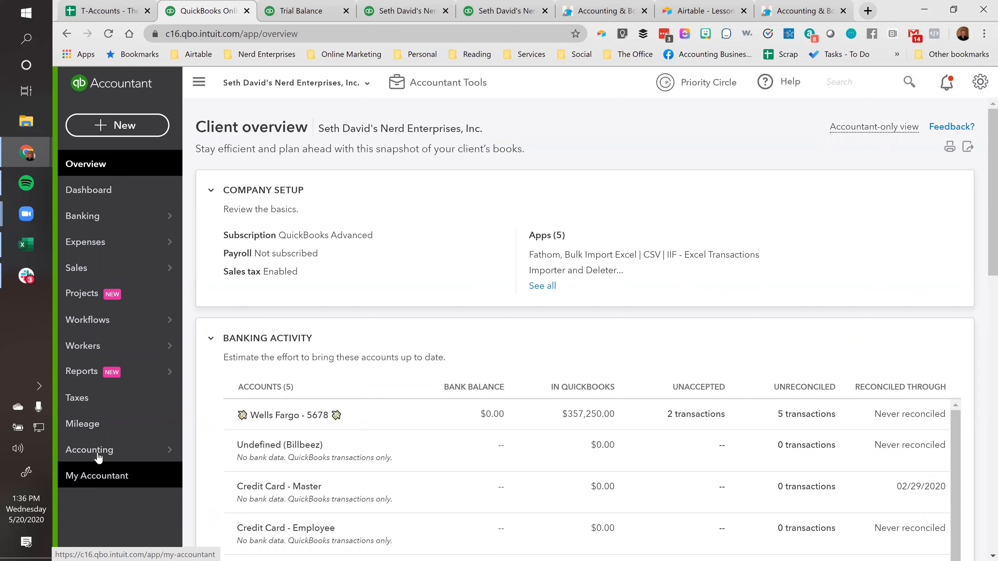
pyautogui.moveTo(98, 457)
pyautogui.click(194, 450)
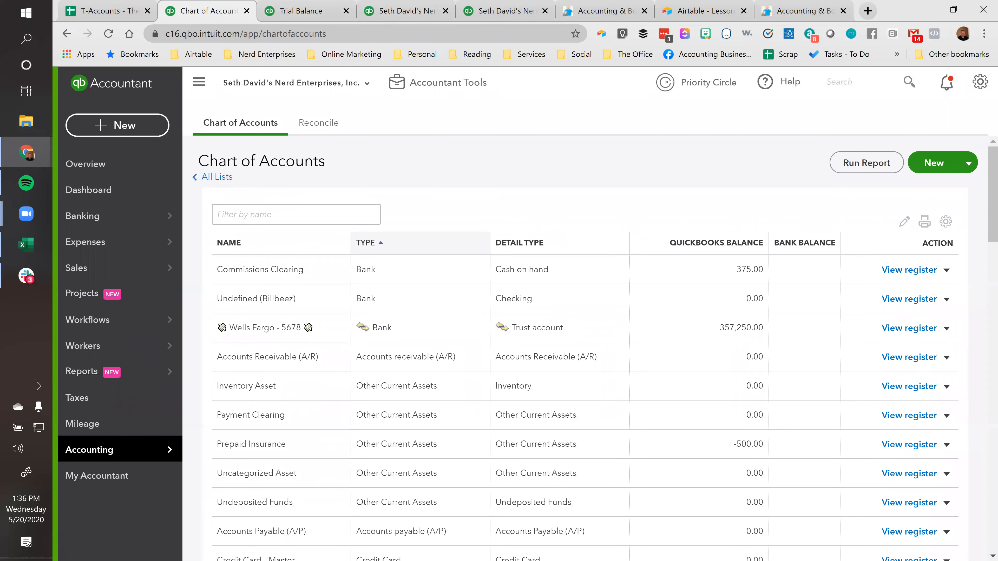
# Turn on Use purchase orders in the Expenses settings and open a new purchase order
pyautogui.click(110, 135)
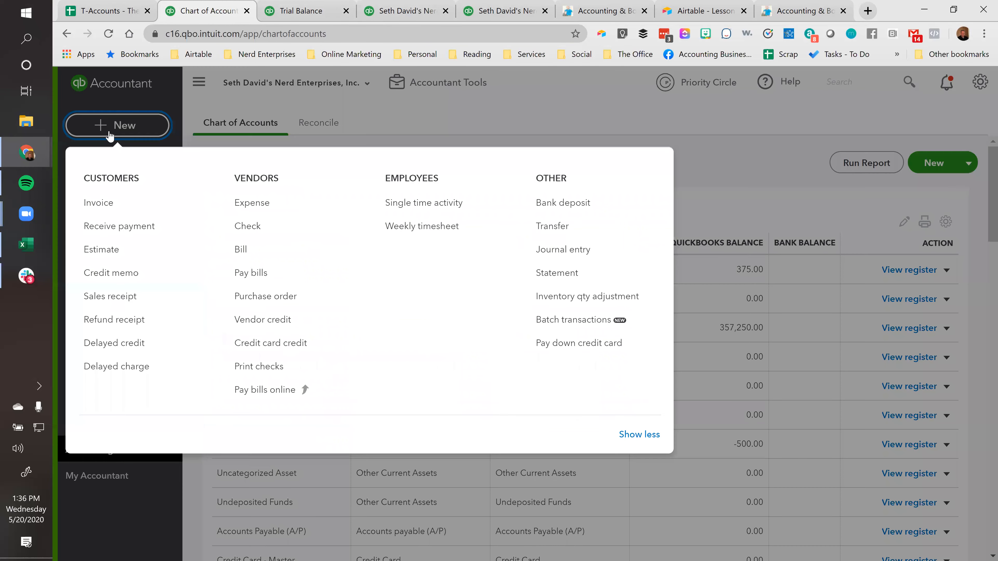
pyautogui.click(263, 297)
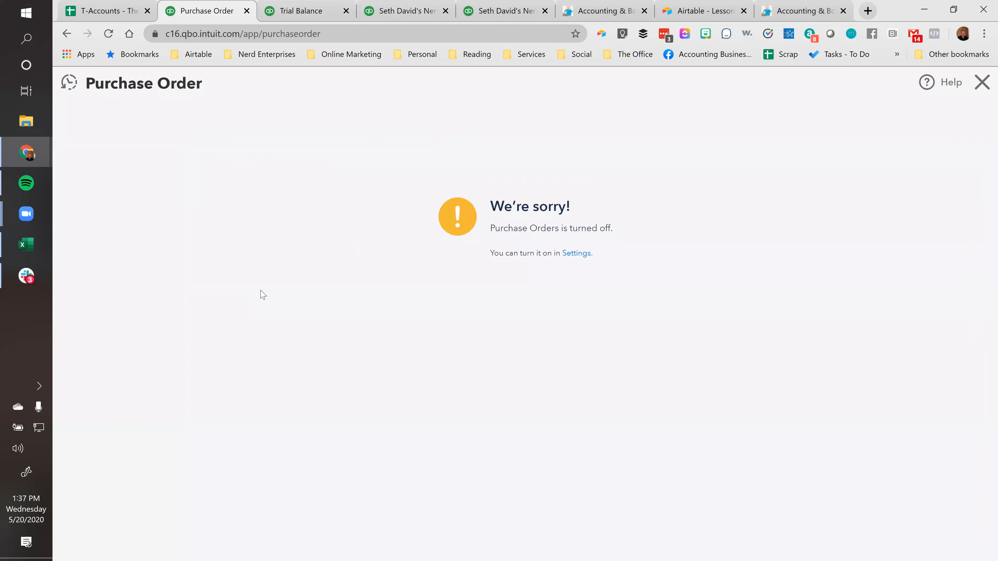
pyautogui.click(572, 254)
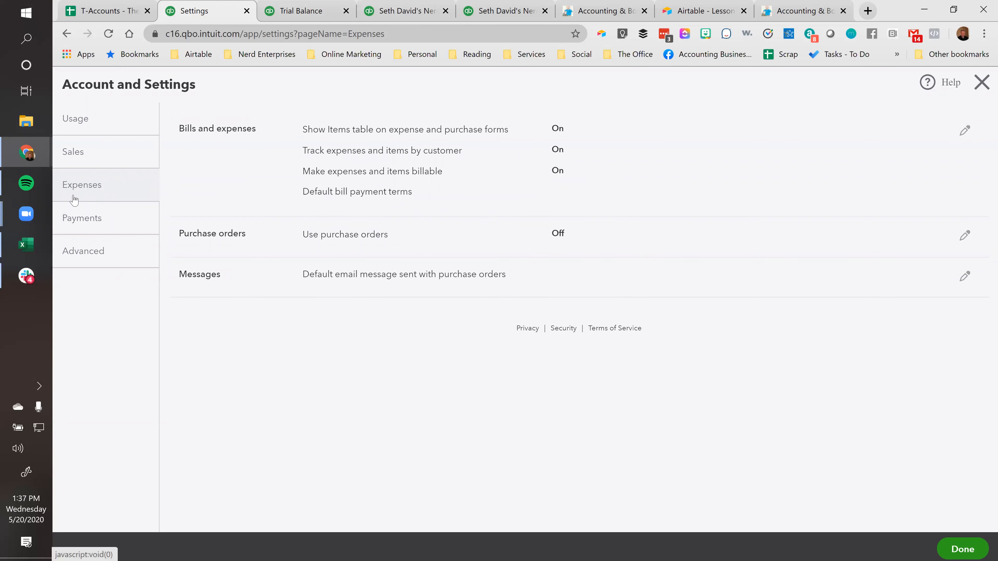
pyautogui.click(365, 236)
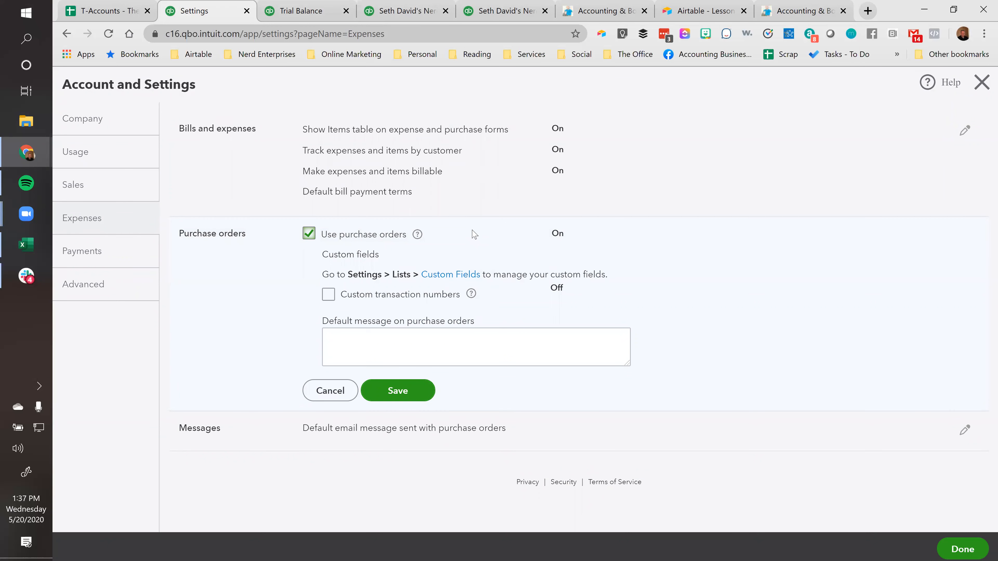
pyautogui.click(397, 391)
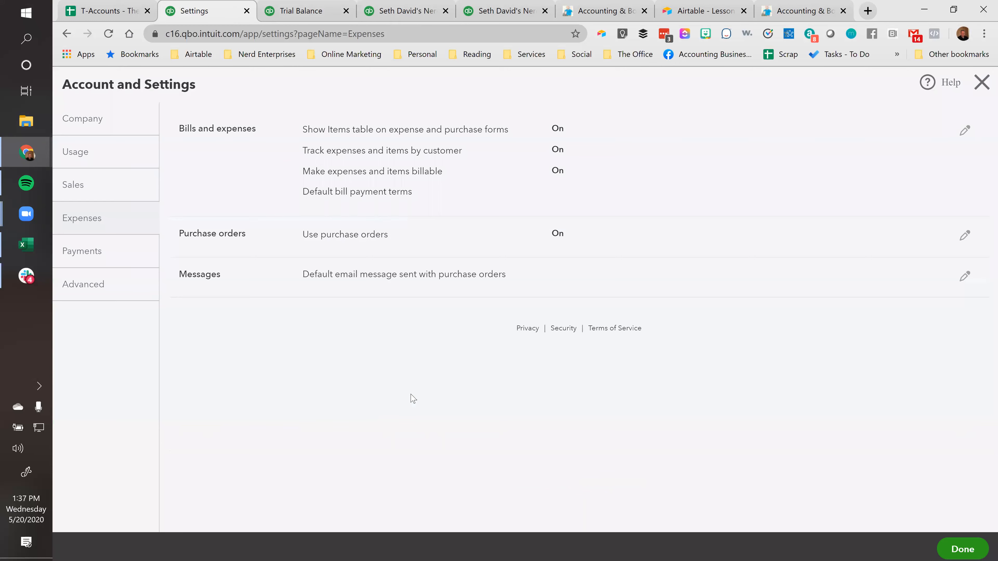
pyautogui.click(977, 93)
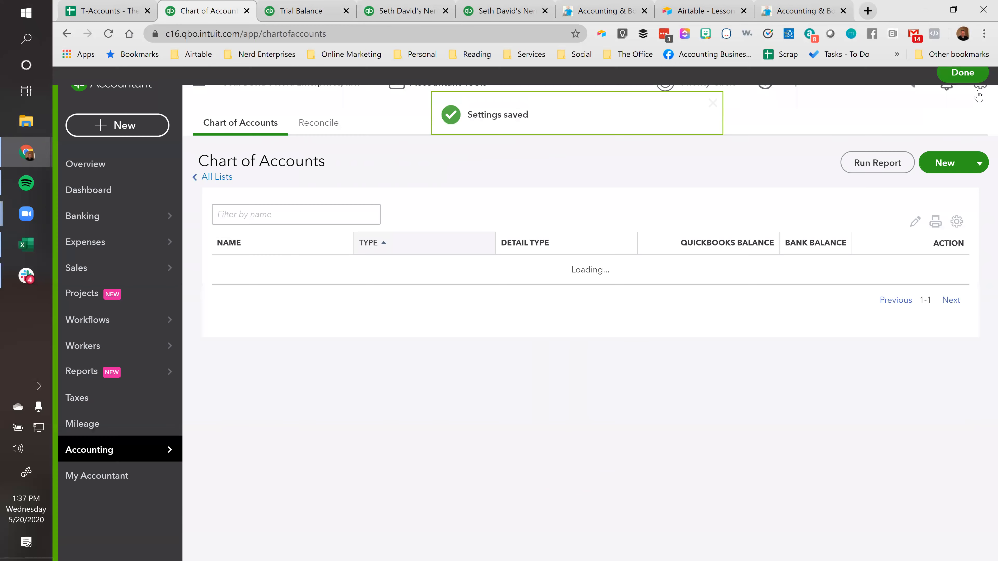
pyautogui.click(129, 125)
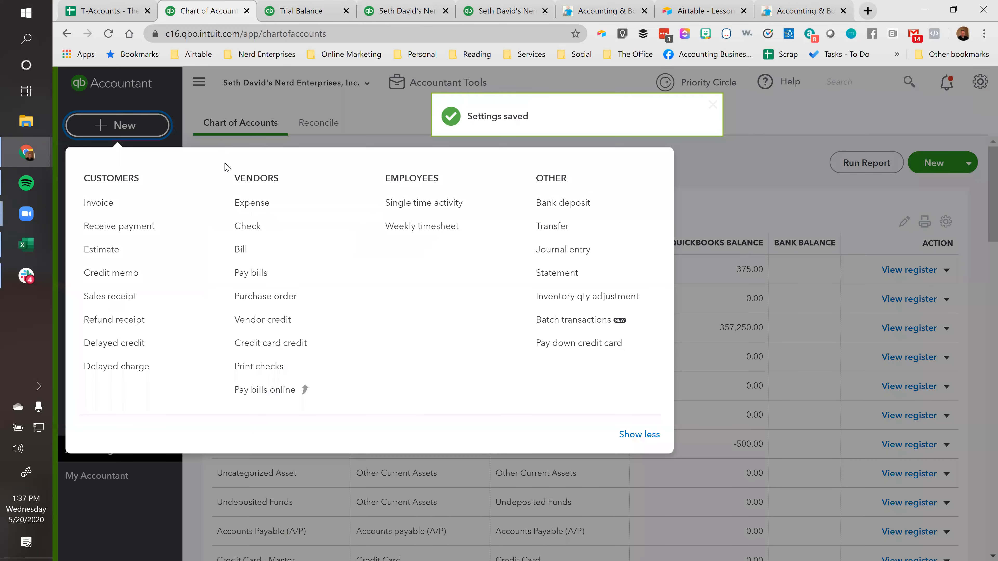
pyautogui.click(254, 298)
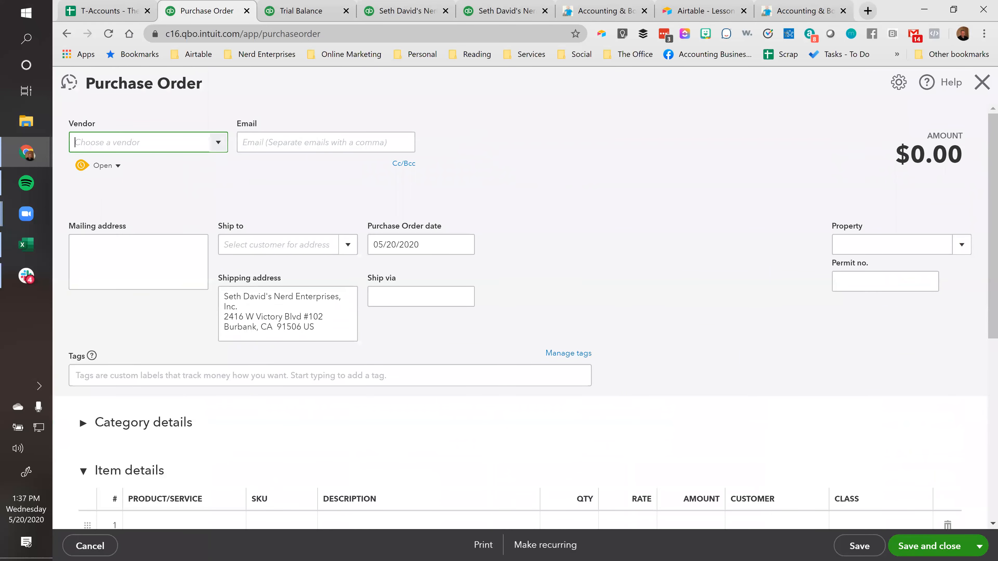
# Enter the description "PO for $4280 in materials" in row 4 of the T-Accounts spreadsheet's transaction list
pyautogui.click(104, 11)
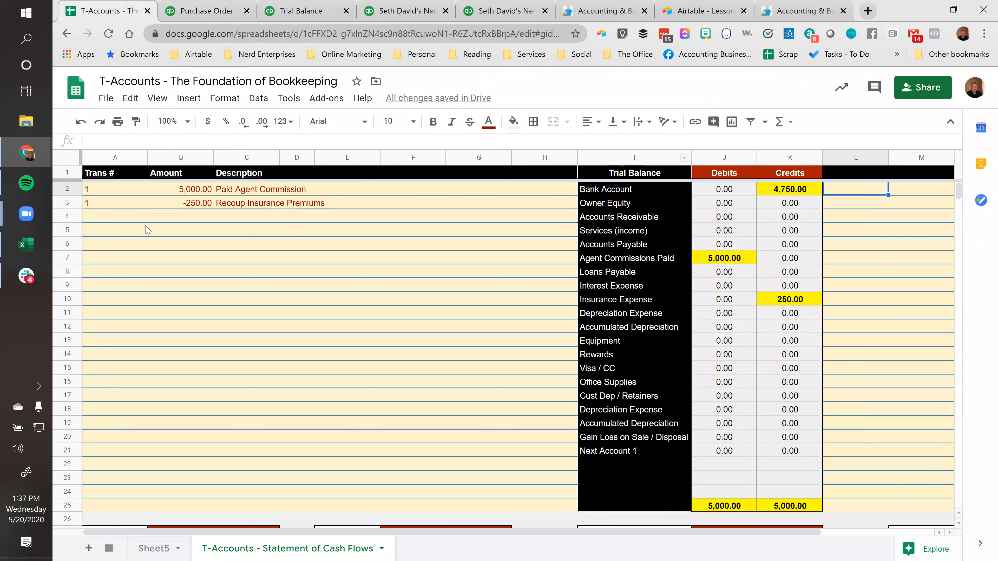
pyautogui.click(167, 216)
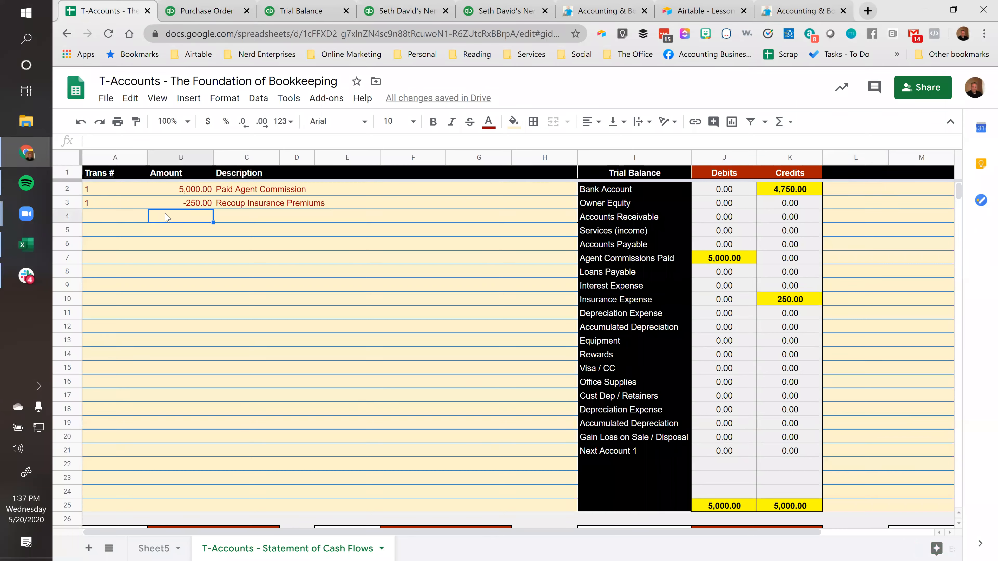
pyautogui.click(260, 217)
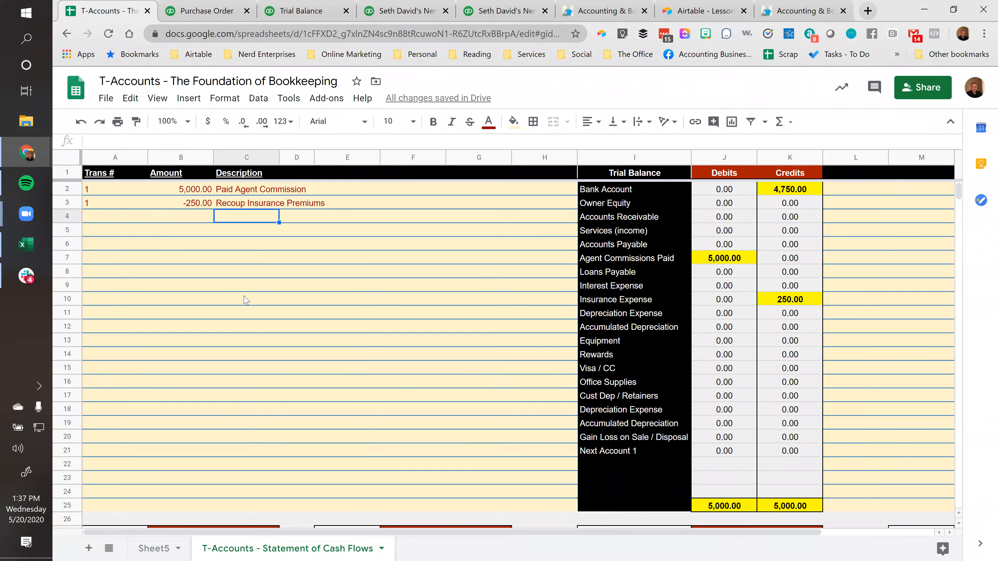
pyautogui.write('PO for ')
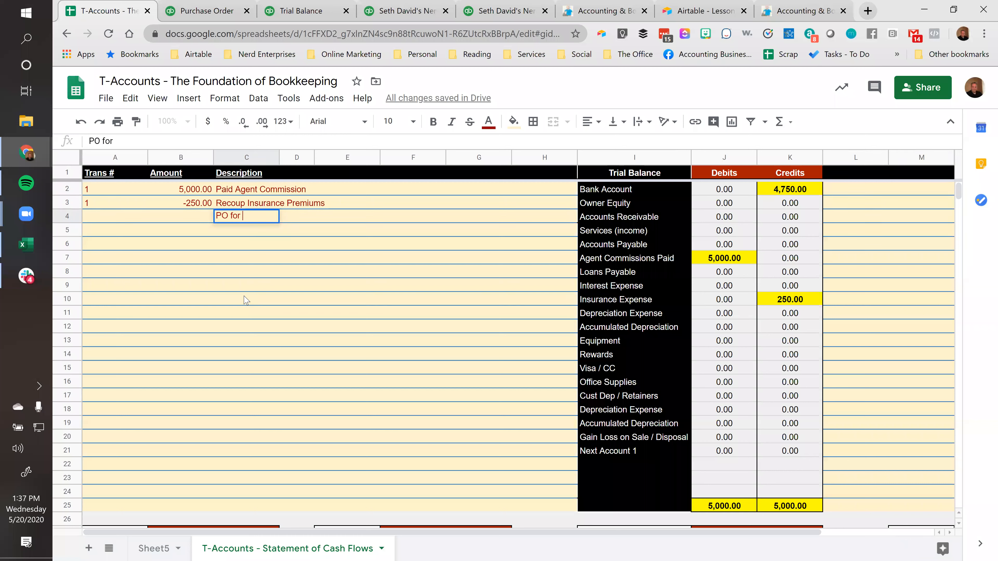
pyautogui.write('$4280 in materials')
pyautogui.press('Return')
pyautogui.press('Up')
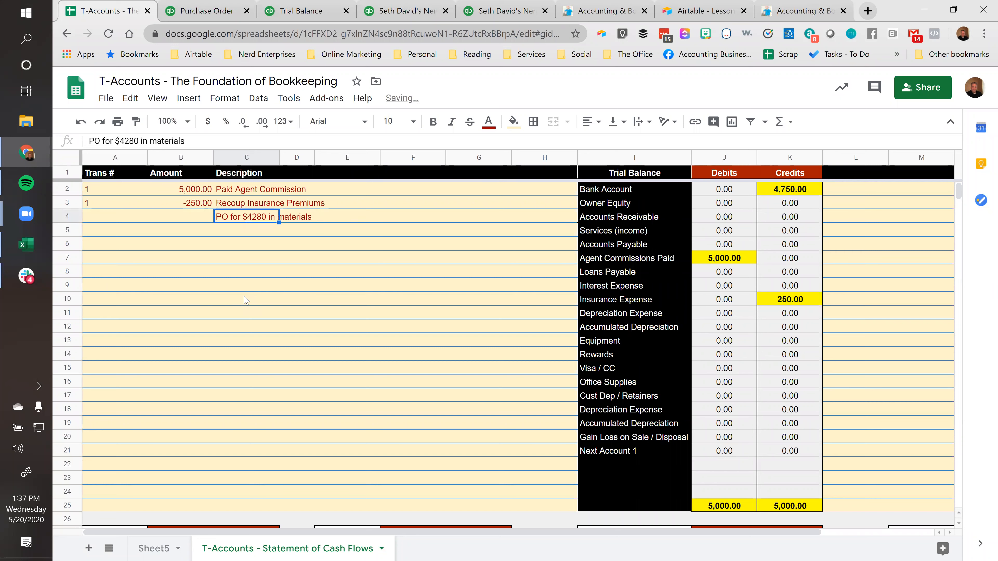
# Give the materials PO row transaction number 2 and an amount of 4280
pyautogui.press('Left')
pyautogui.press('Left')
pyautogui.write('2')
pyautogui.press('Tab')
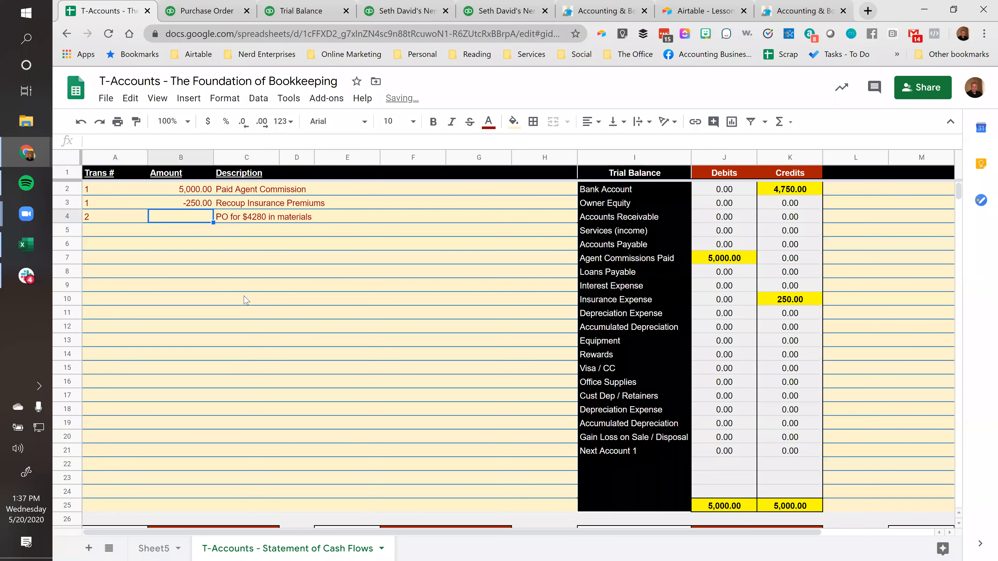
pyautogui.write('4280')
pyautogui.press('Tab')
pyautogui.press('Left')
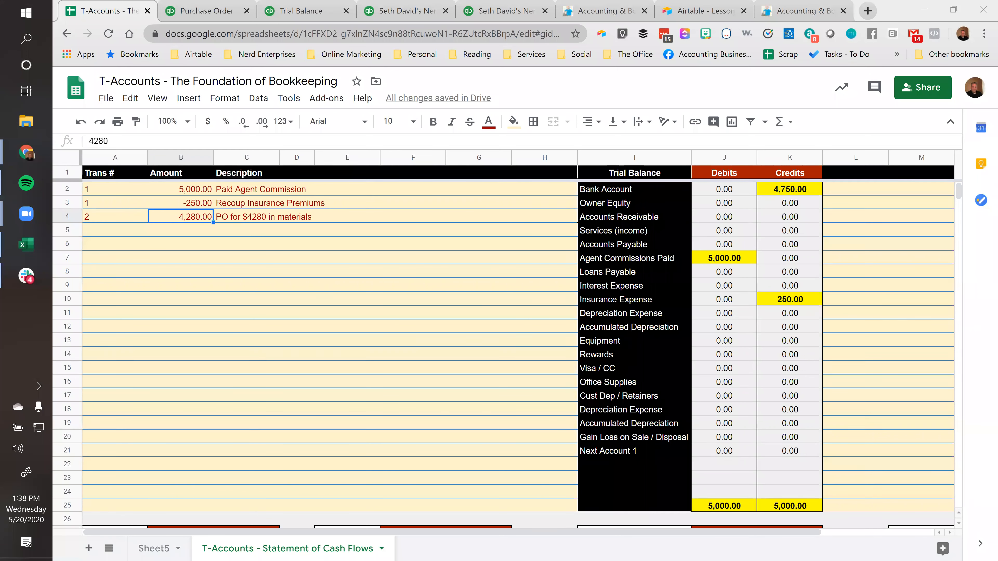
pyautogui.click(338, 219)
pyautogui.click(257, 219)
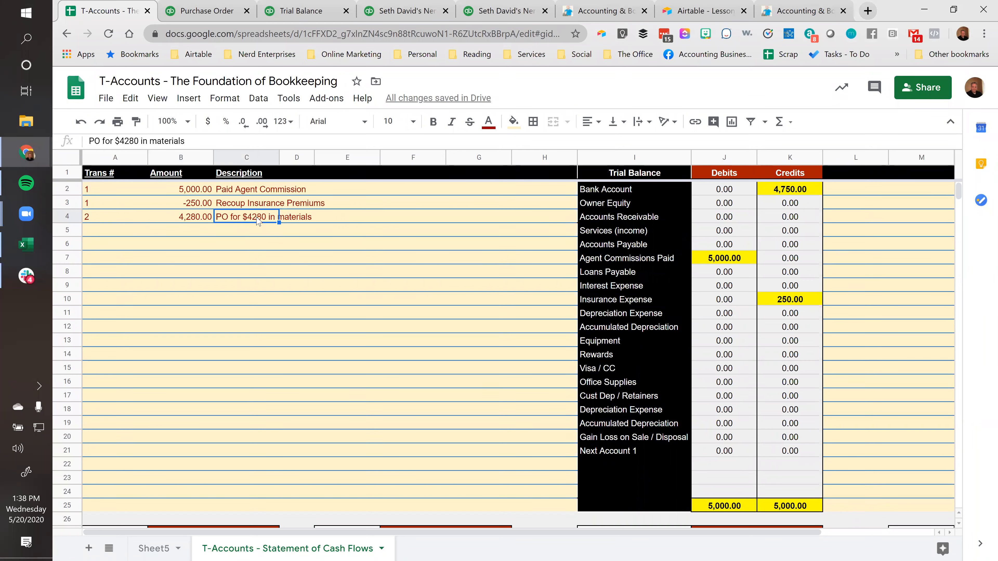
# Switch back to the QuickBooks purchase order and choose iSupply as the vendor
pyautogui.click(218, 8)
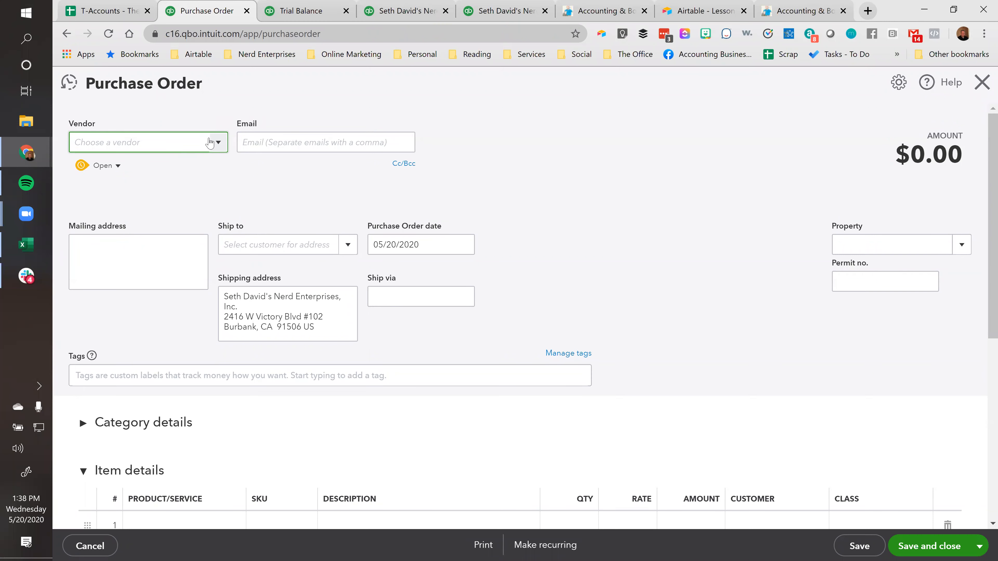
pyautogui.write('som')
pyautogui.press('BackSpace')
pyautogui.press('BackSpace')
pyautogui.press('BackSpace')
pyautogui.press('BackSpace')
pyautogui.write('sup')
pyautogui.click(118, 189)
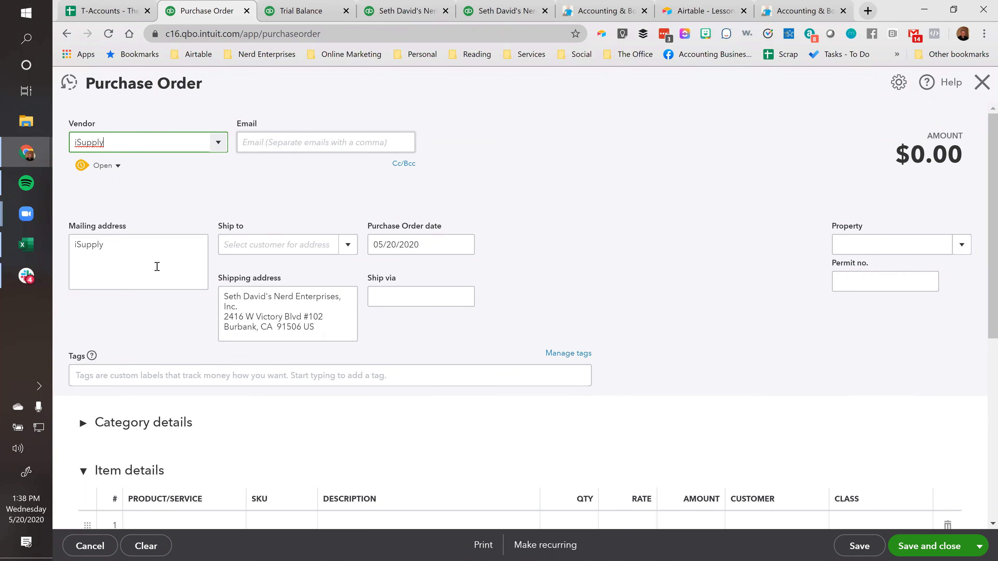
# Set the purchase order date to 05/01/2020
pyautogui.click(432, 245)
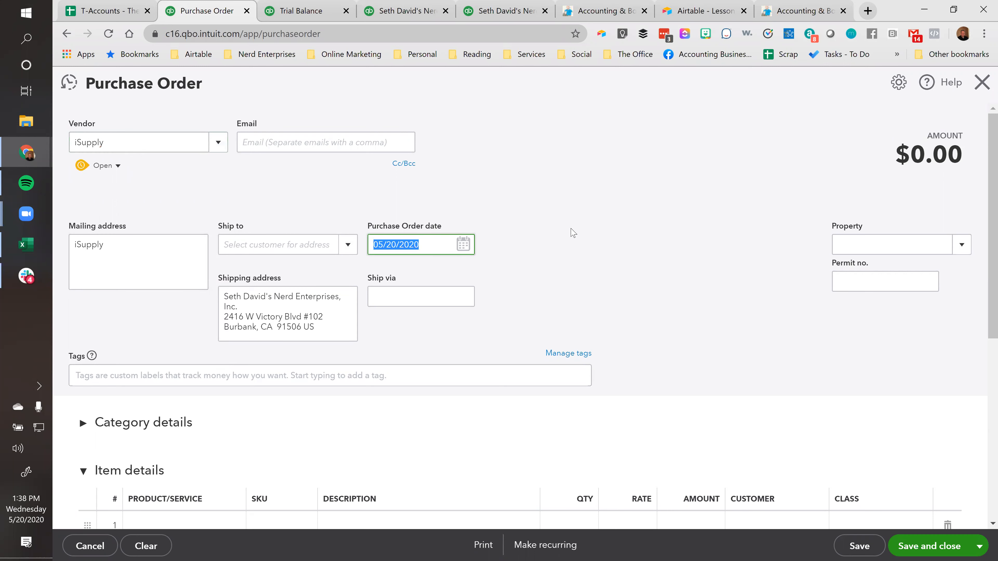
pyautogui.click(464, 248)
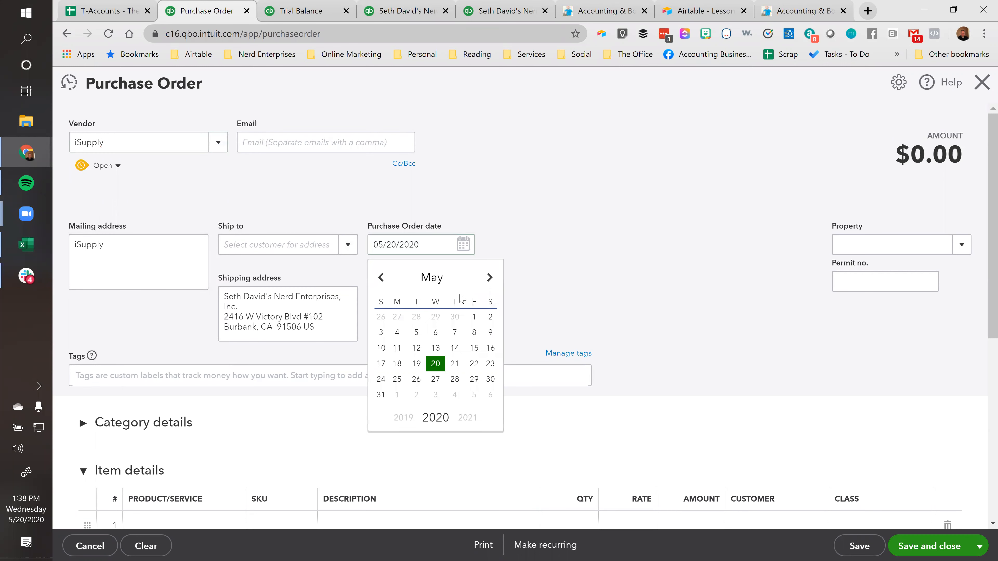
pyautogui.click(469, 319)
pyautogui.click(637, 258)
# Add an Office Supplies & Software category line for 4280 to the purchase order, and save and close it without a class
pyautogui.scroll(-3, 635, 262)
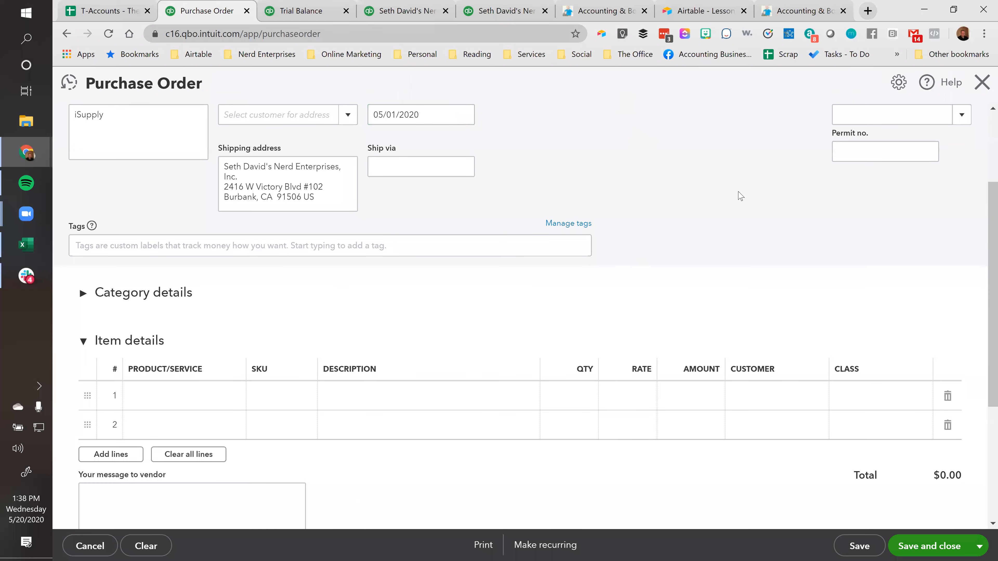
pyautogui.click(83, 292)
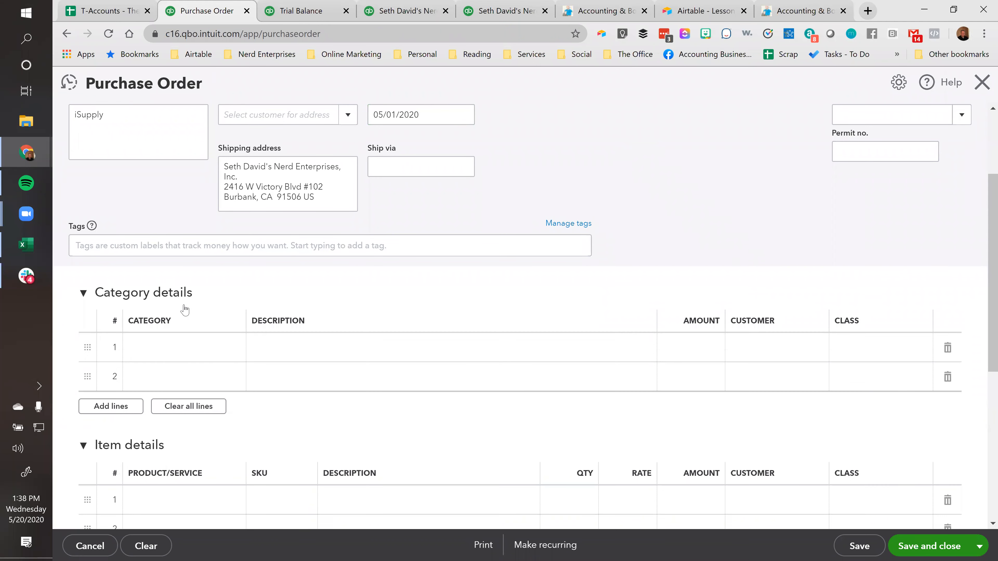
pyautogui.click(156, 348)
pyautogui.write('offi')
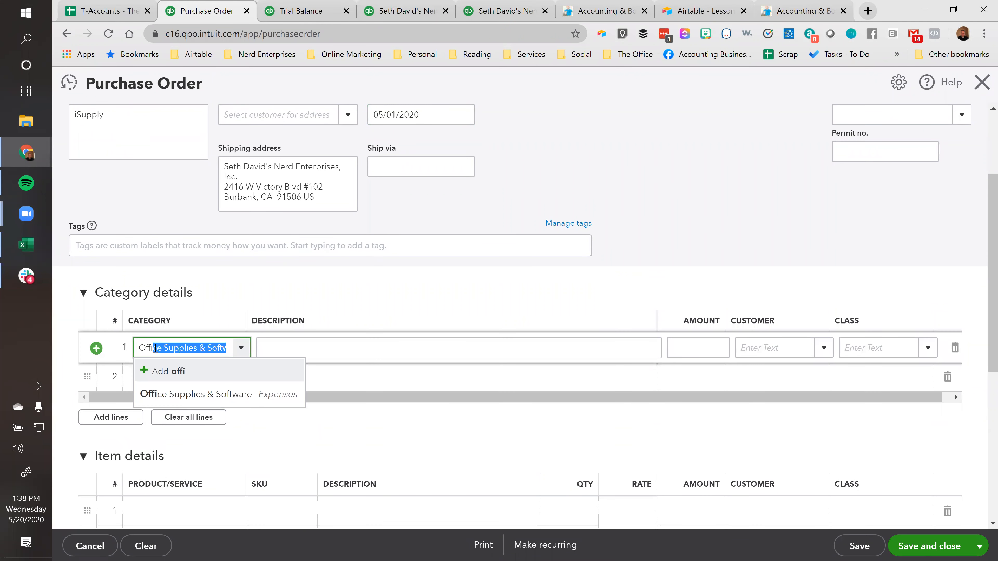
pyautogui.click(164, 394)
pyautogui.click(291, 350)
pyautogui.press('Tab')
pyautogui.write('4280')
pyautogui.press('Tab')
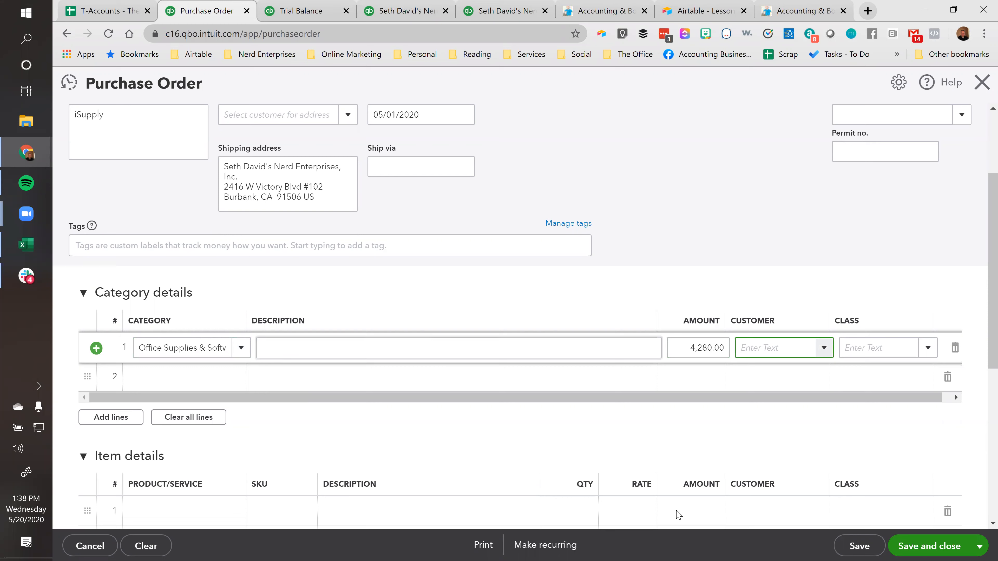
pyautogui.click(928, 546)
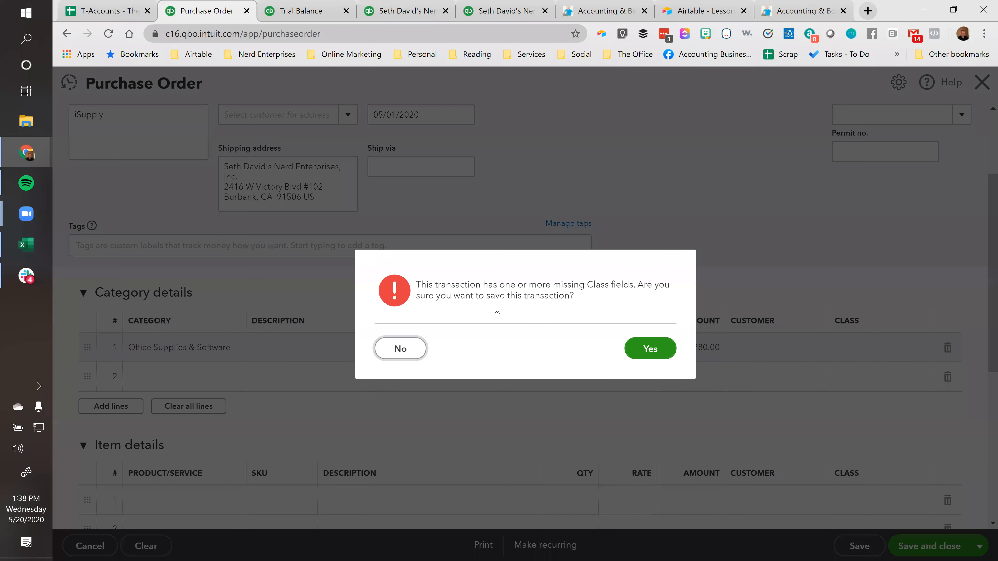
pyautogui.click(642, 348)
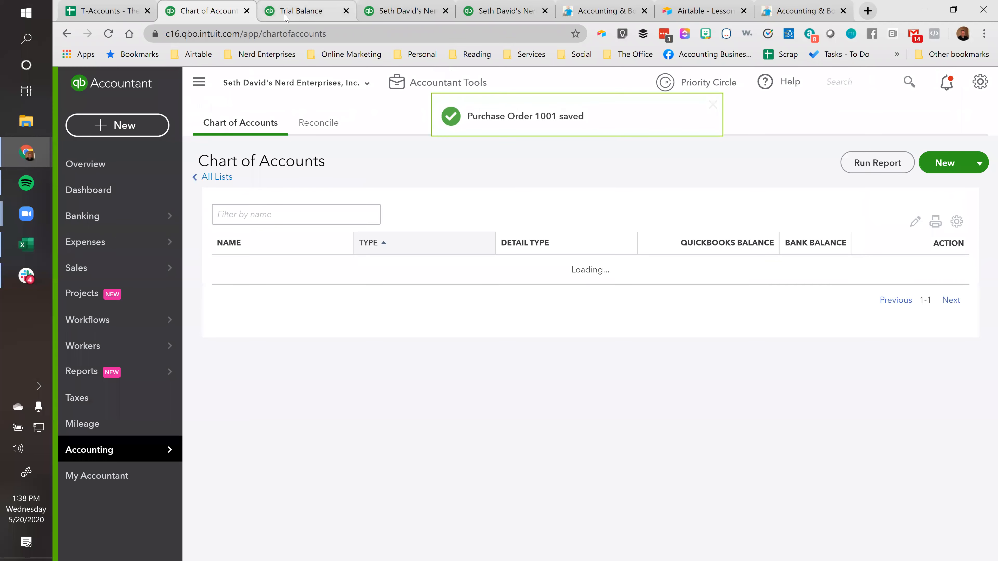
# Switch to the Trial Balance report, rerun it and check whether the purchase order affected any account
pyautogui.click(287, 12)
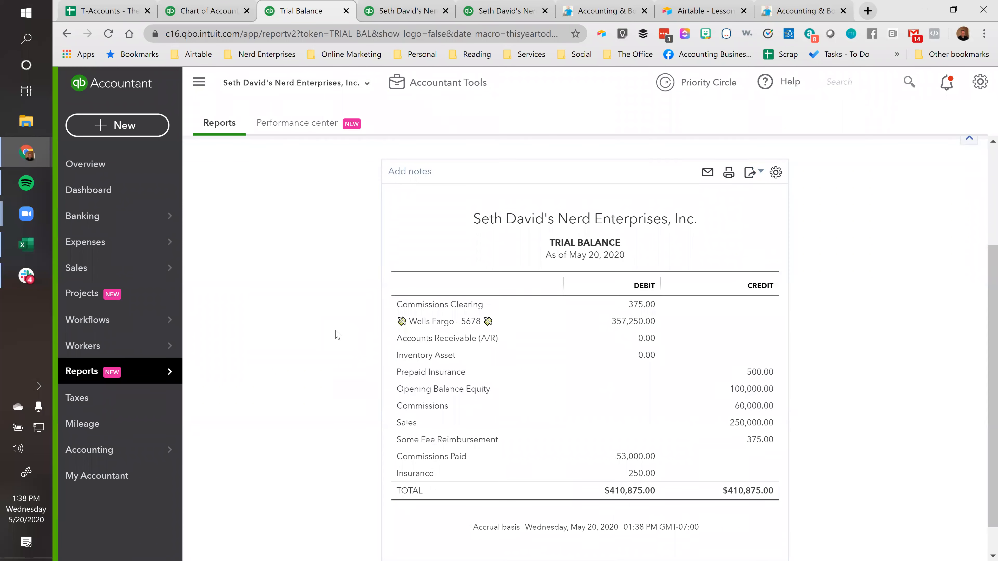
pyautogui.scroll(4, 334, 338)
pyautogui.click(496, 263)
pyautogui.scroll(-5, 350, 372)
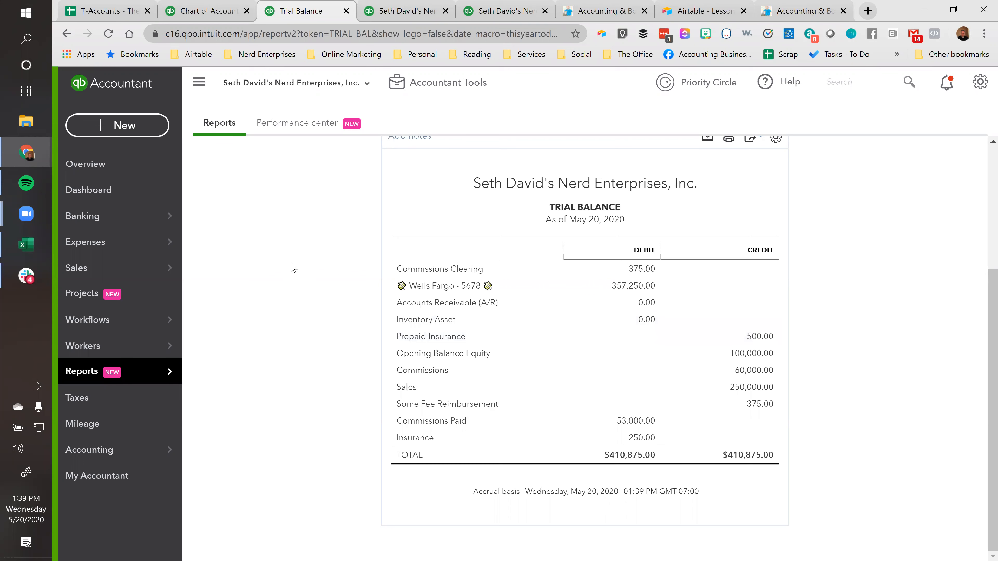
pyautogui.scroll(1, 294, 300)
pyautogui.scroll(3, 295, 301)
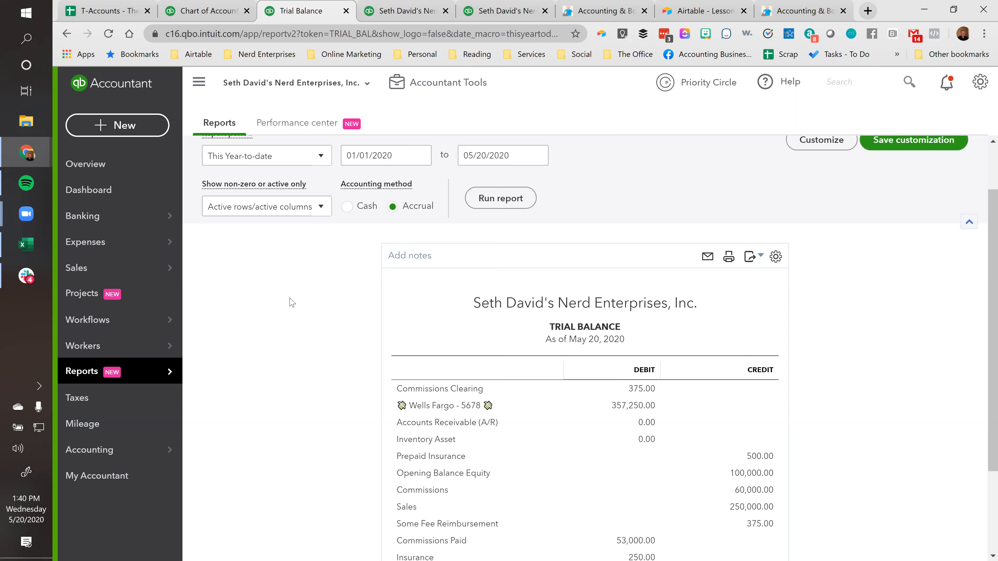
# Open the Chart of Accounts in place of the Trial Balance report
pyautogui.click(126, 129)
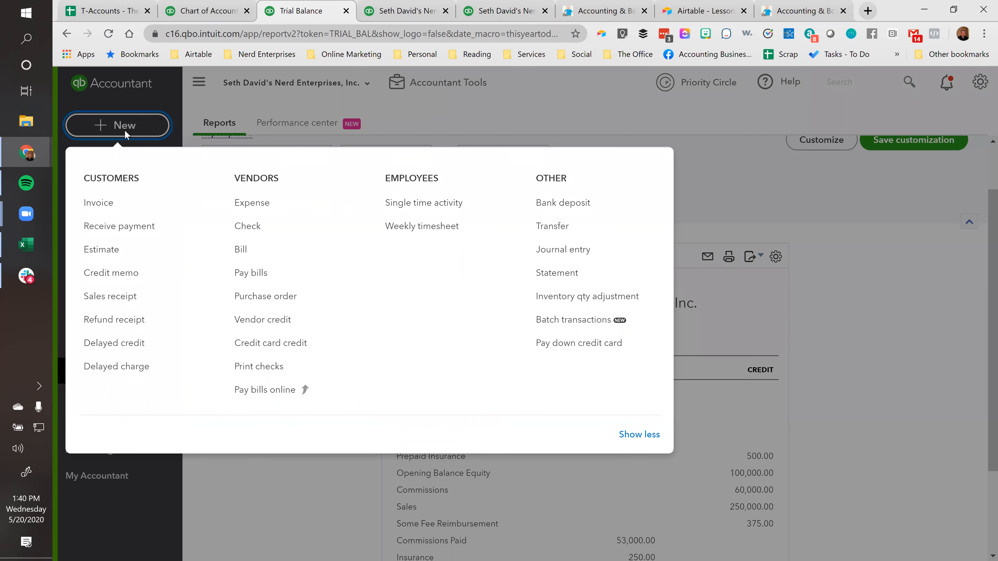
pyautogui.click(125, 129)
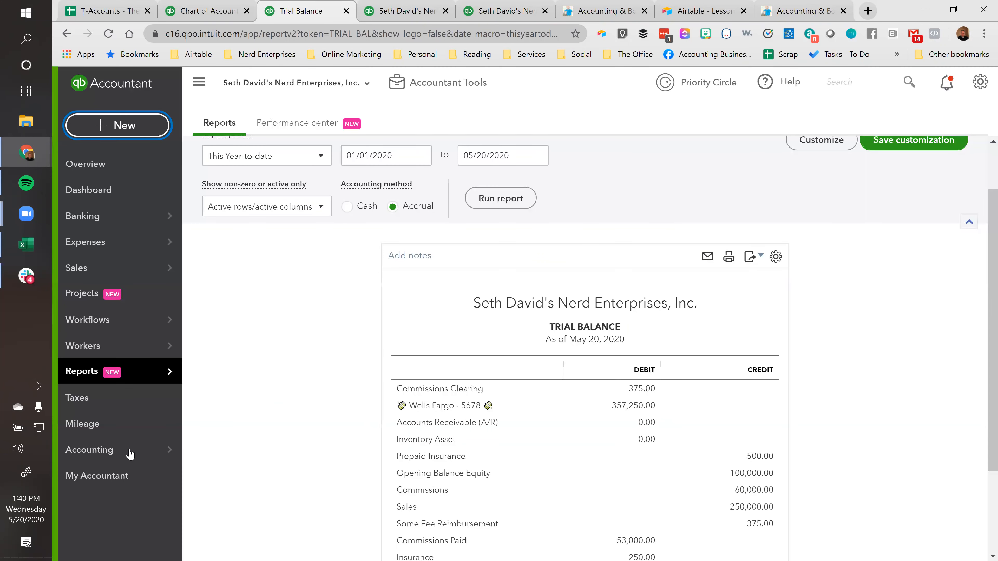
pyautogui.moveTo(124, 450)
pyautogui.click(212, 452)
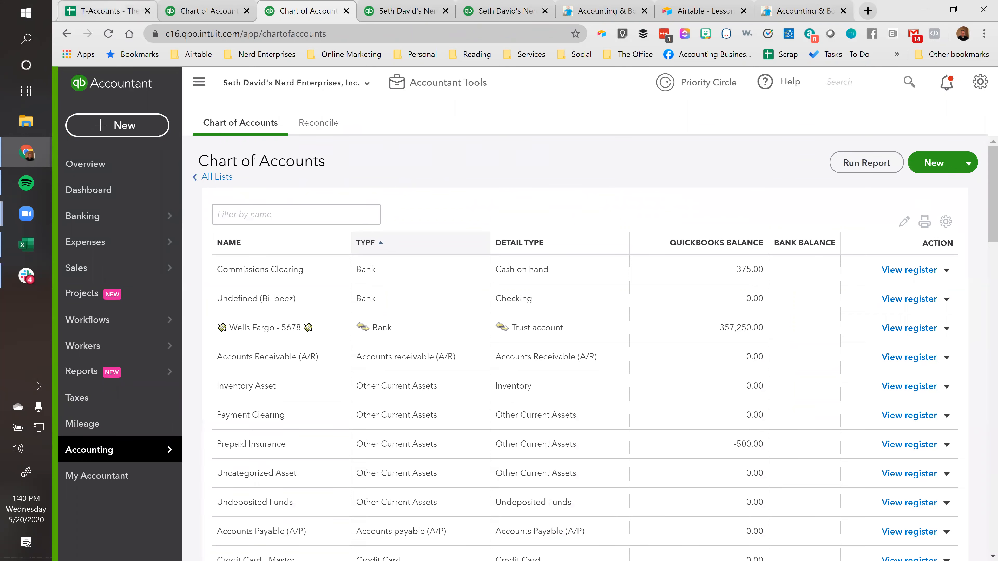
# Switch to the T-Accounts spreadsheet and add the note "Nothing happens. PO's are non-posting" in column E beside the materials PO description
pyautogui.click(118, 11)
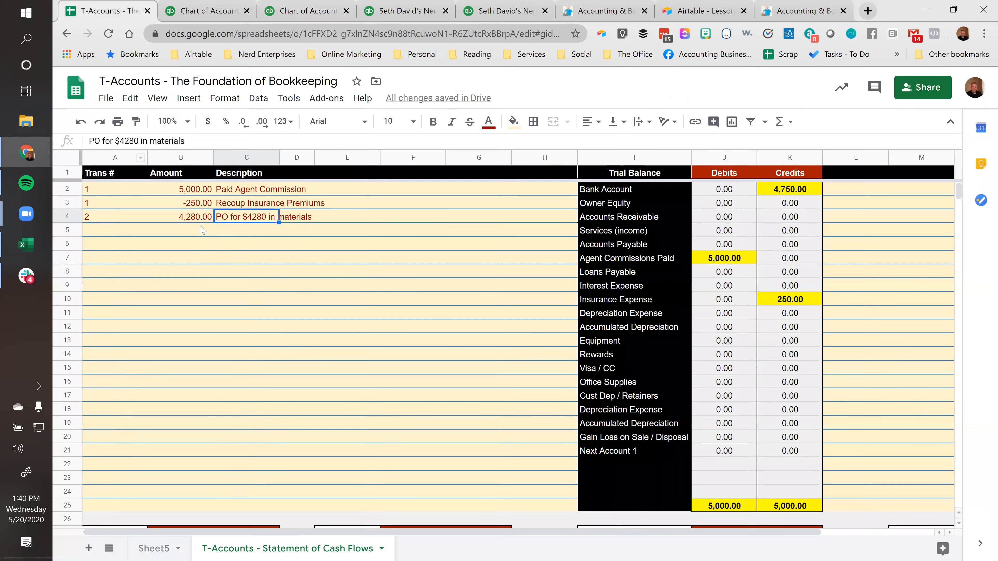
pyautogui.click(335, 218)
pyautogui.write('Noth')
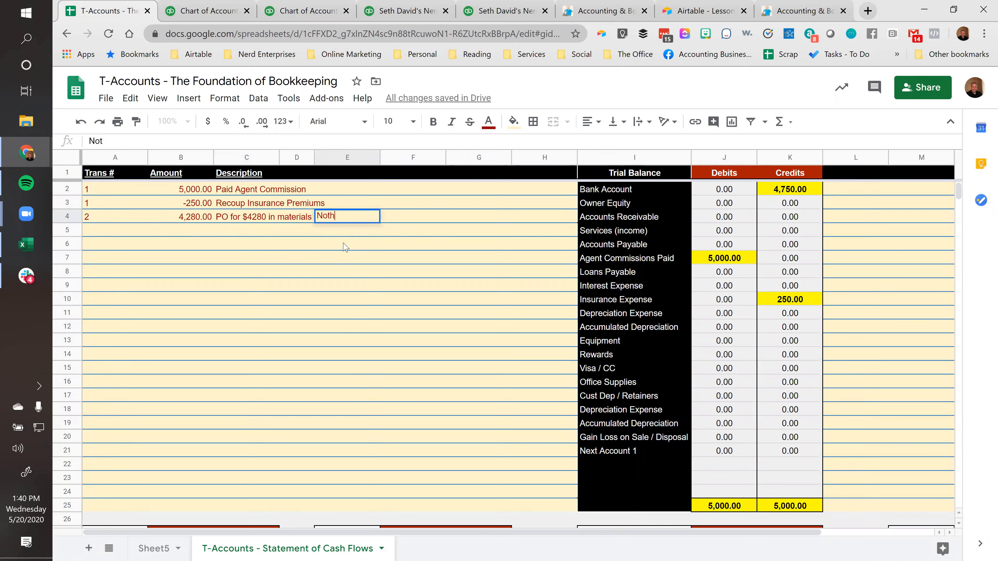
pyautogui.write('ing happens')
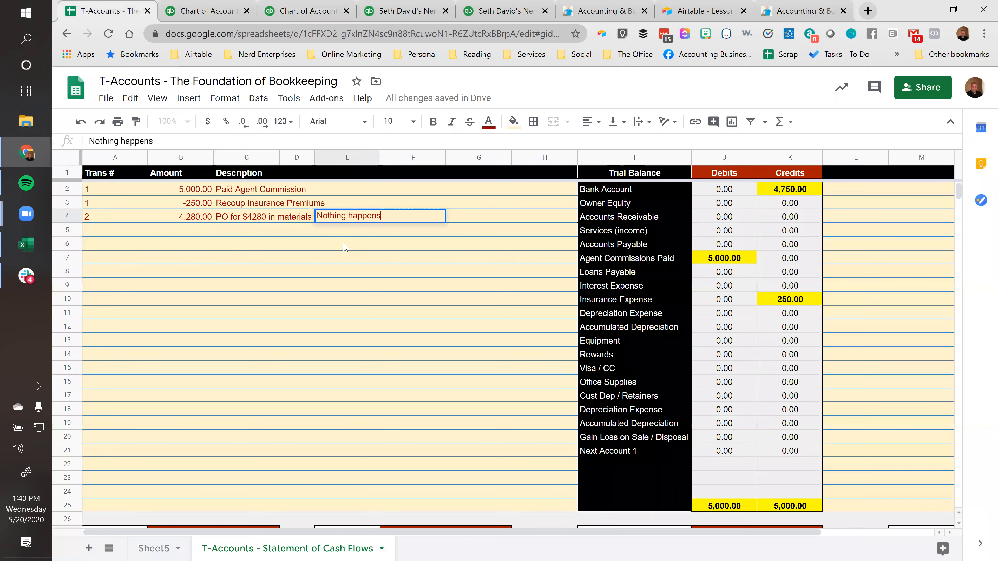
pyautogui.write(". PO's are non-posting")
pyautogui.press('Return')
# Start row 5 of the transaction list with transaction number 3 and an amount of 4280
pyautogui.press('Left')
pyautogui.press('Left')
pyautogui.press('Left')
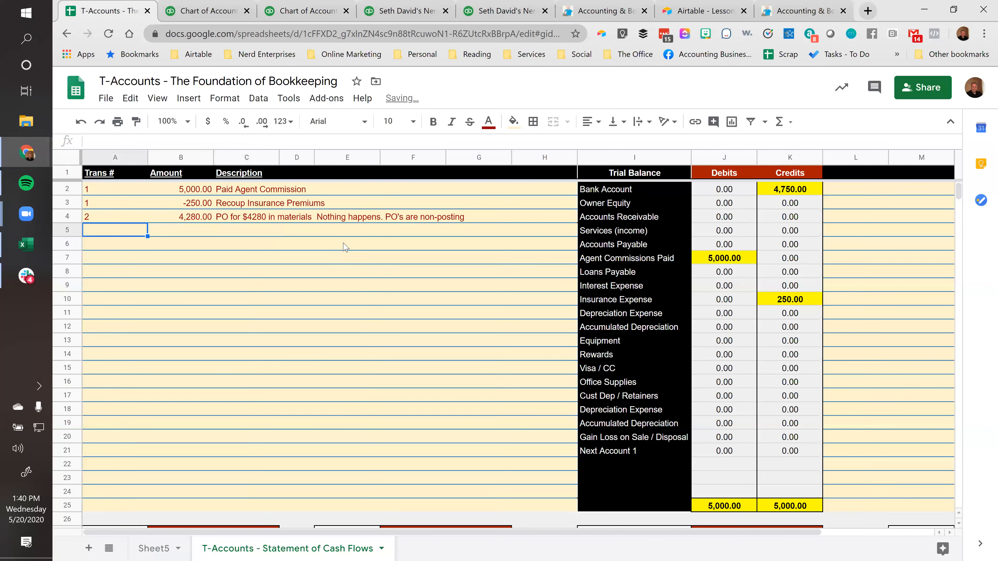
pyautogui.write('3')
pyautogui.press('Tab')
pyautogui.write('4280')
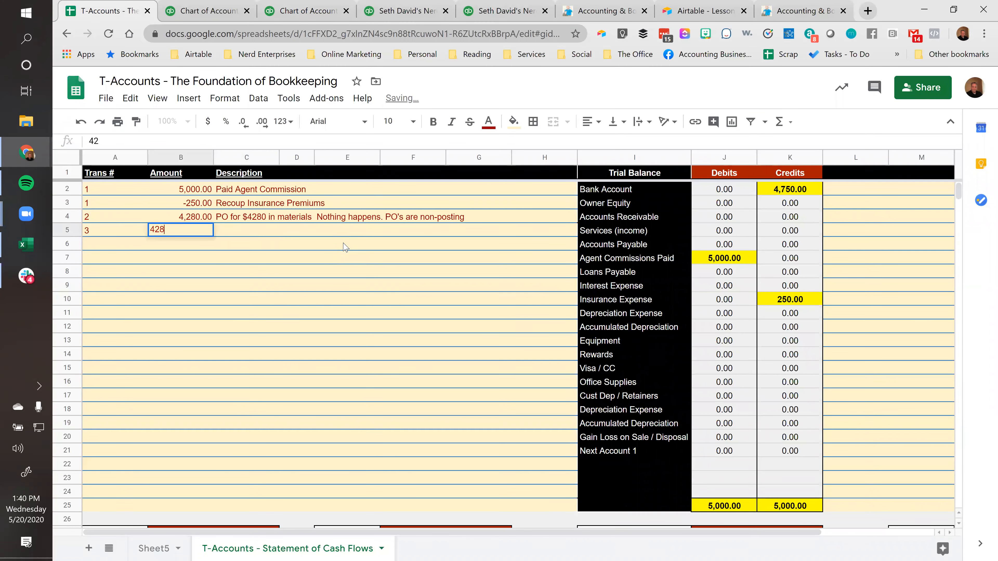
# Enter the description "Owner pays with personal credit card" for transaction 3
pyautogui.press('Tab')
pyautogui.write('Owner ')
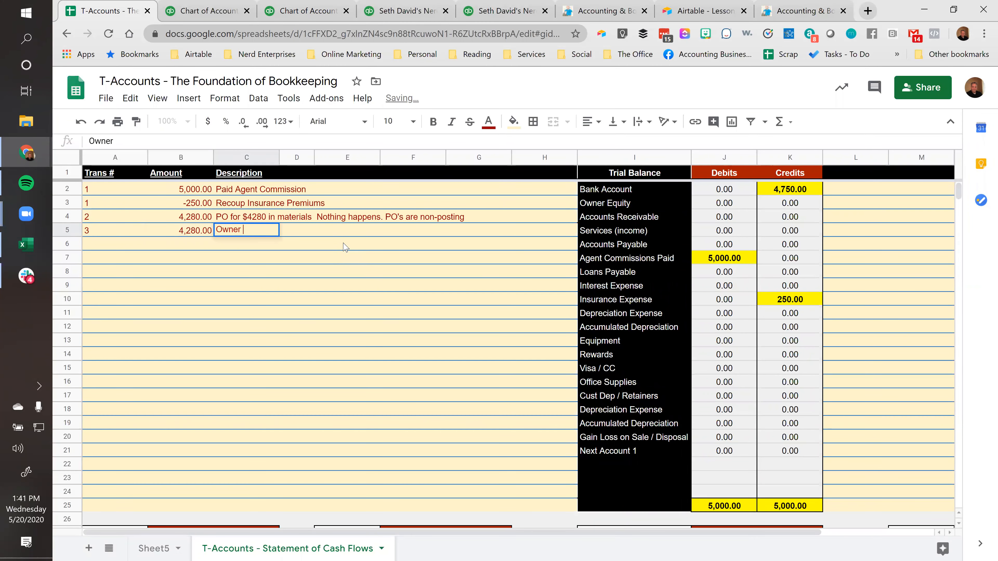
pyautogui.write('pays with per')
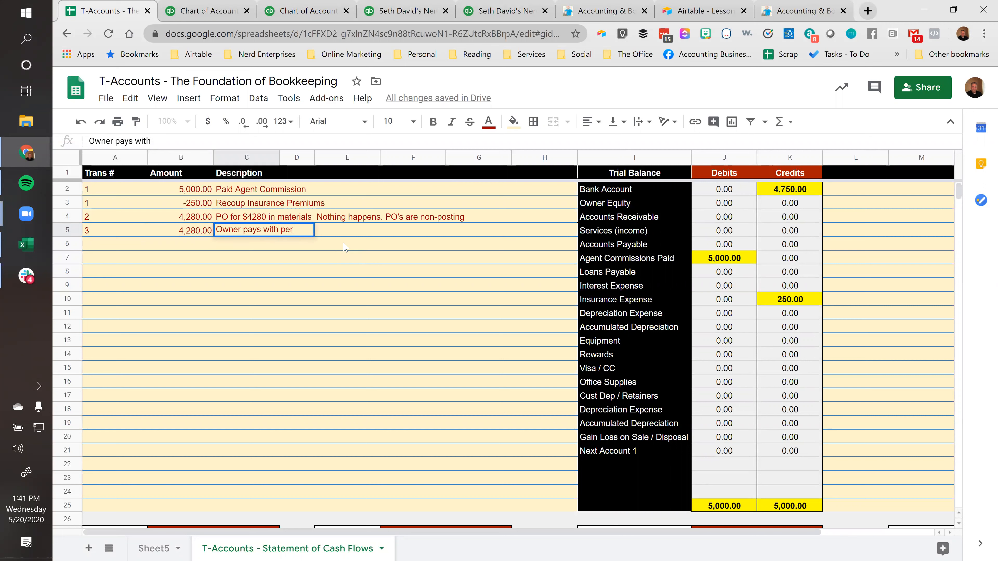
pyautogui.write('sonal credit card')
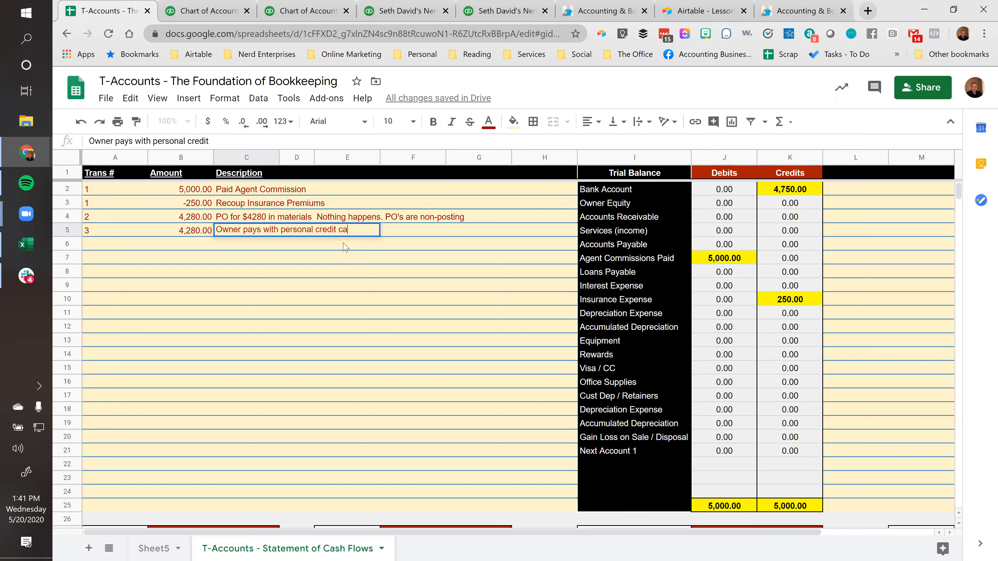
pyautogui.press('Return')
pyautogui.press('Up')
pyautogui.press('Right')
pyautogui.press('Right')
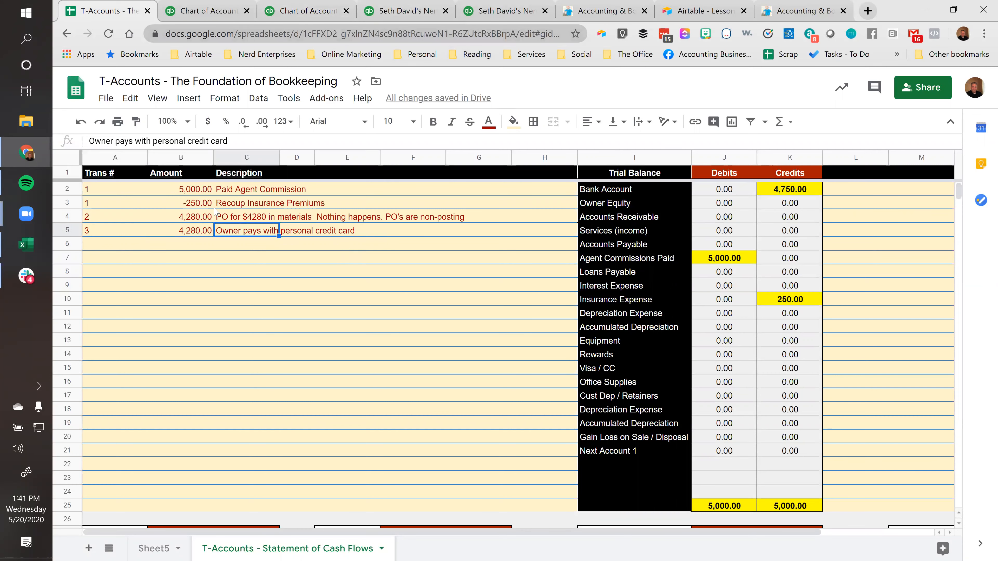
# Review the purchase order and owner payment rows, and look over the T-accounts that the payment could affect
pyautogui.click(191, 247)
pyautogui.scroll(-3, 219, 257)
pyautogui.scroll(3, 219, 257)
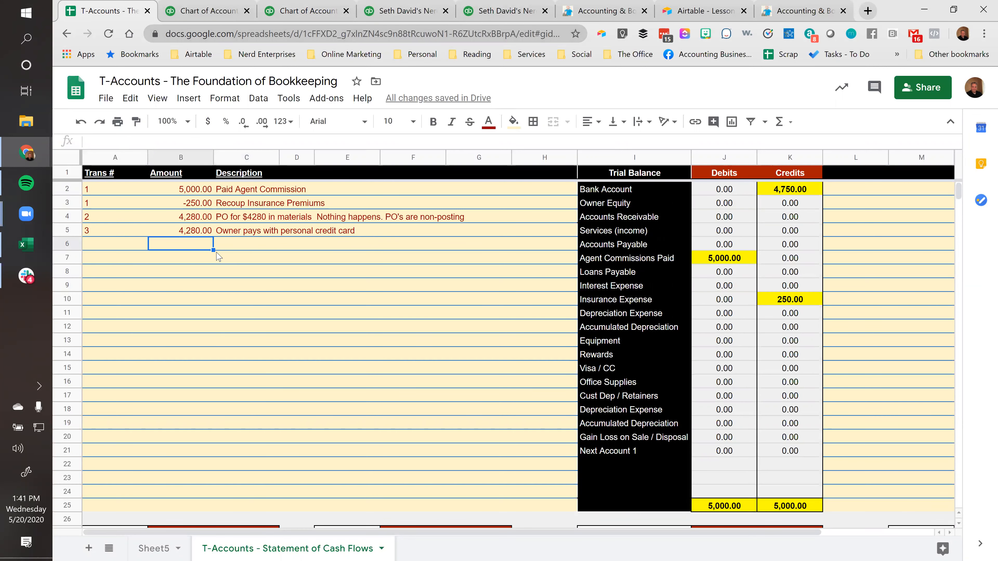
pyautogui.click(256, 235)
pyautogui.click(371, 217)
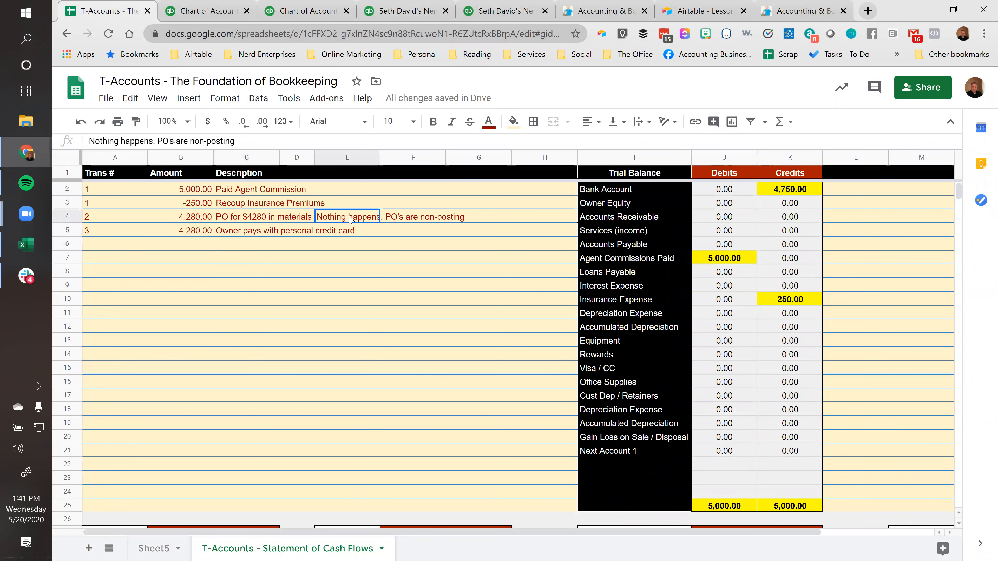
pyautogui.click(298, 221)
pyautogui.click(231, 236)
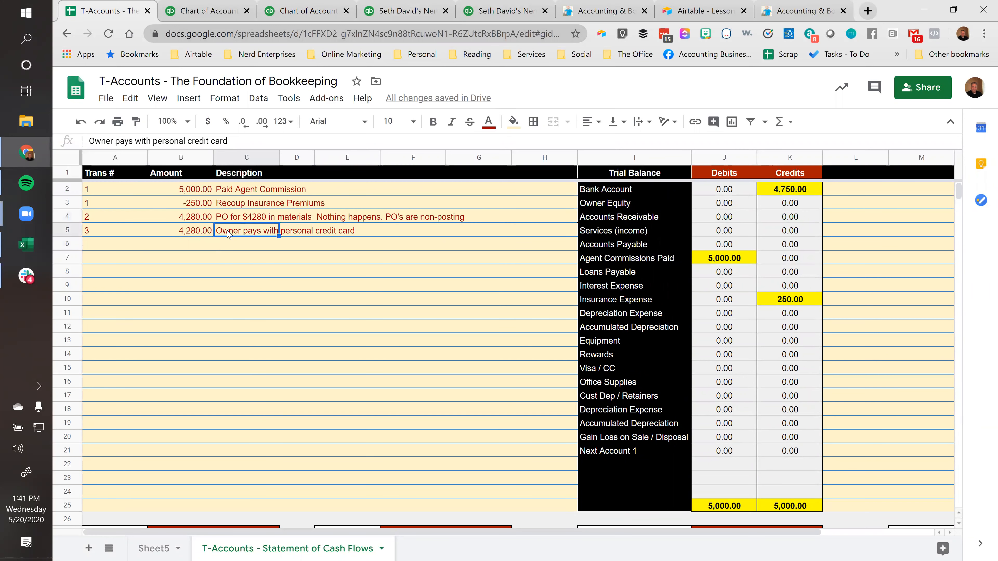
pyautogui.scroll(-5, 305, 311)
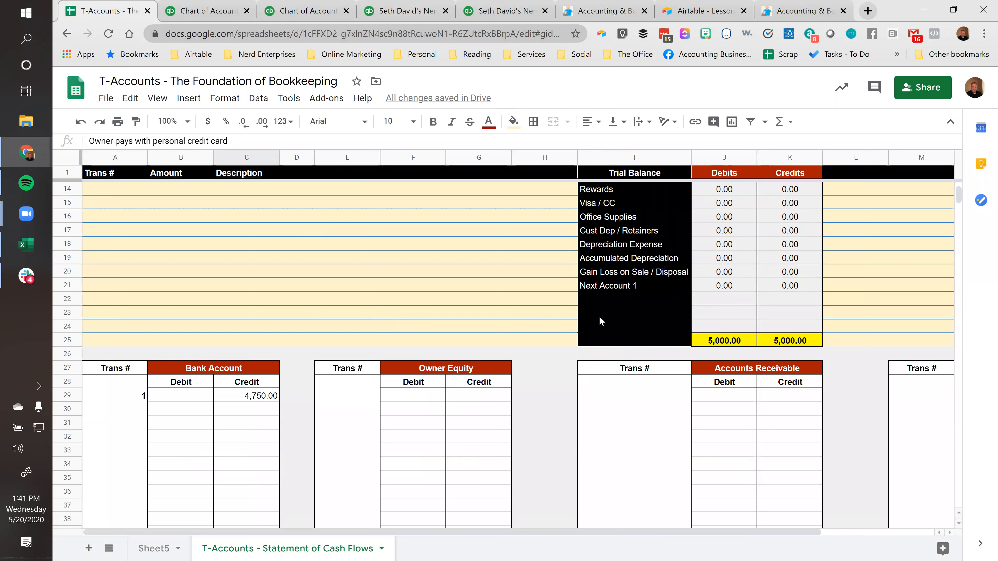
pyautogui.scroll(-2, 459, 328)
pyautogui.scroll(6, 408, 327)
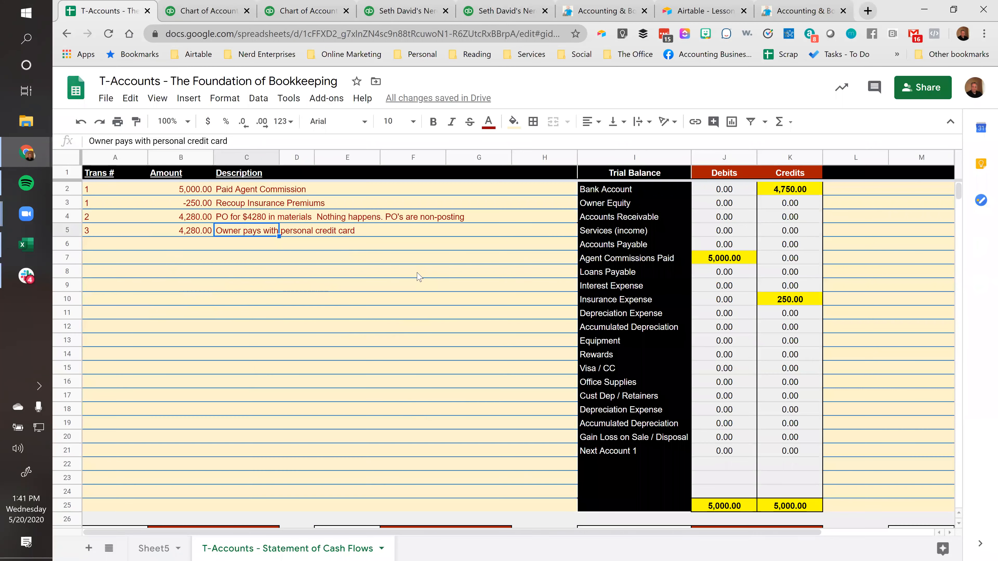
pyautogui.click(127, 234)
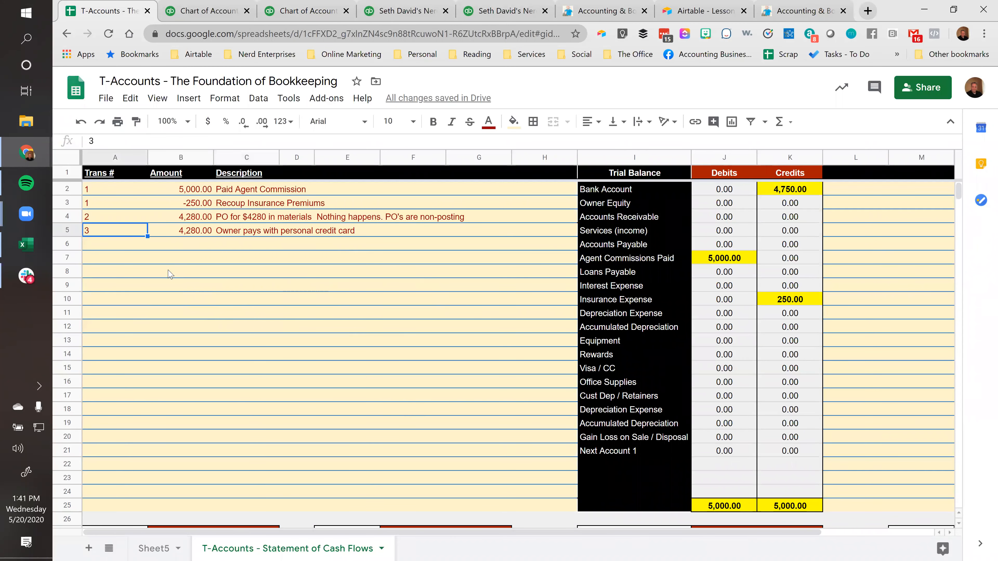
pyautogui.click(300, 319)
pyautogui.scroll(-8, 302, 323)
pyautogui.scroll(8, 565, 393)
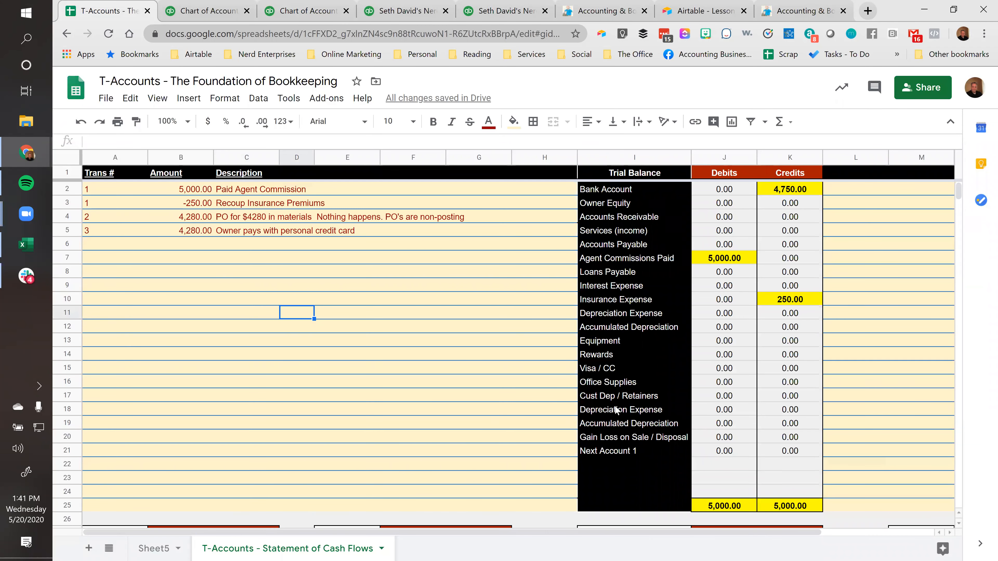
# Record transaction 3 in the Office Supplies T-account with a debit of 4280
pyautogui.click(611, 386)
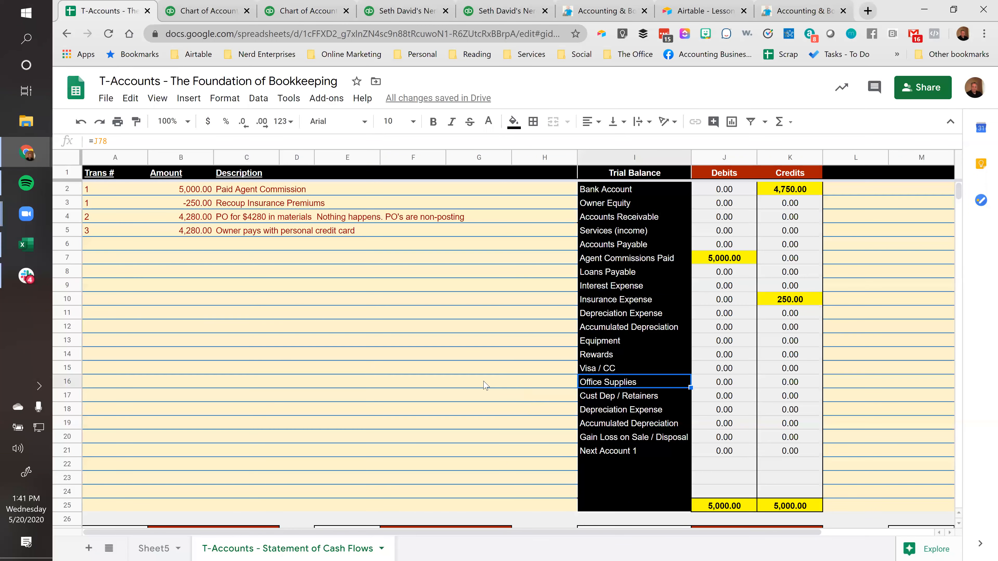
pyautogui.scroll(-6, 393, 377)
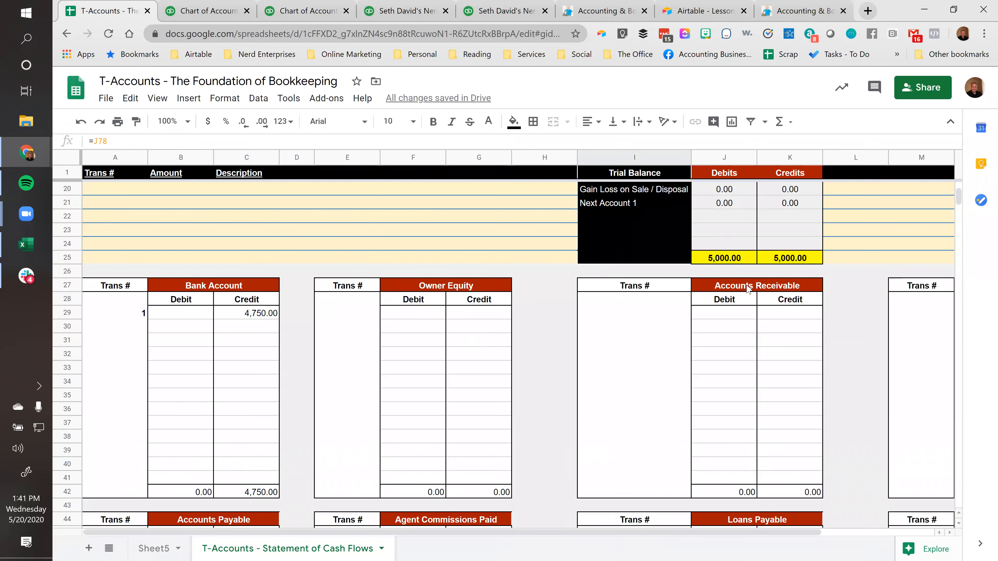
pyautogui.scroll(-12, 723, 338)
pyautogui.scroll(-4, 736, 343)
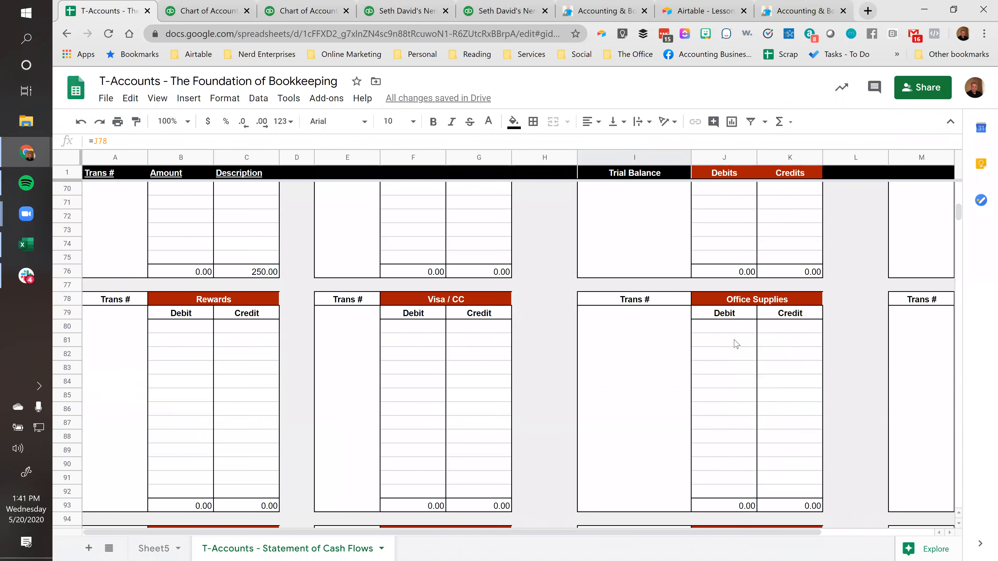
pyautogui.click(682, 326)
pyautogui.write('3')
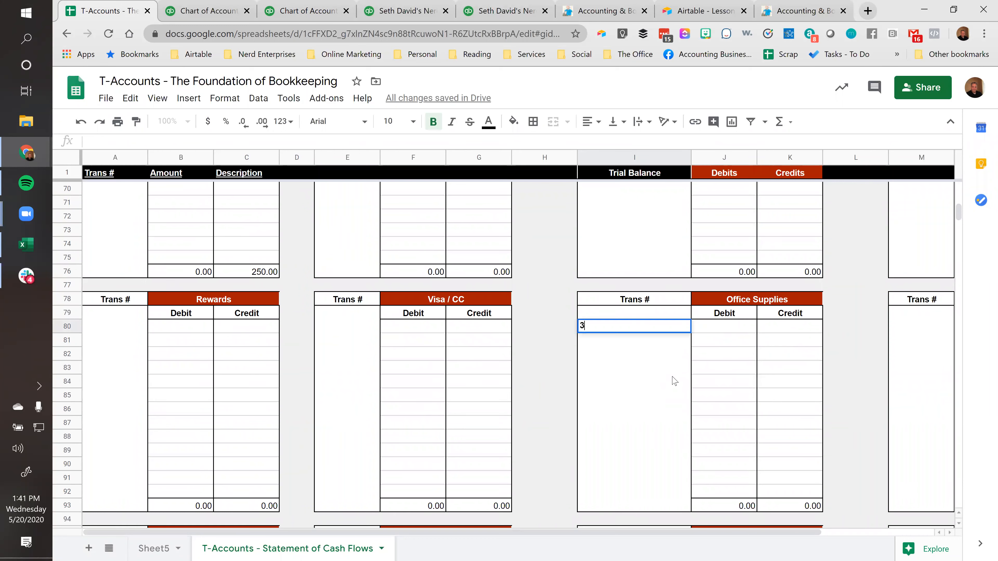
pyautogui.press('Tab')
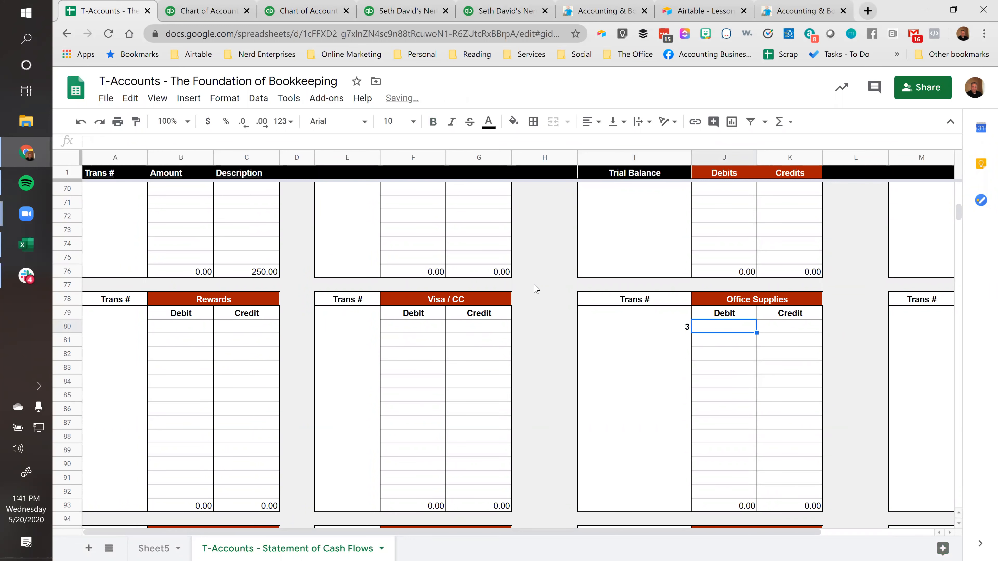
pyautogui.hotkey('ctrl', 'Tab')
pyautogui.hotkey('ctrl', 'shift', 'Tab')
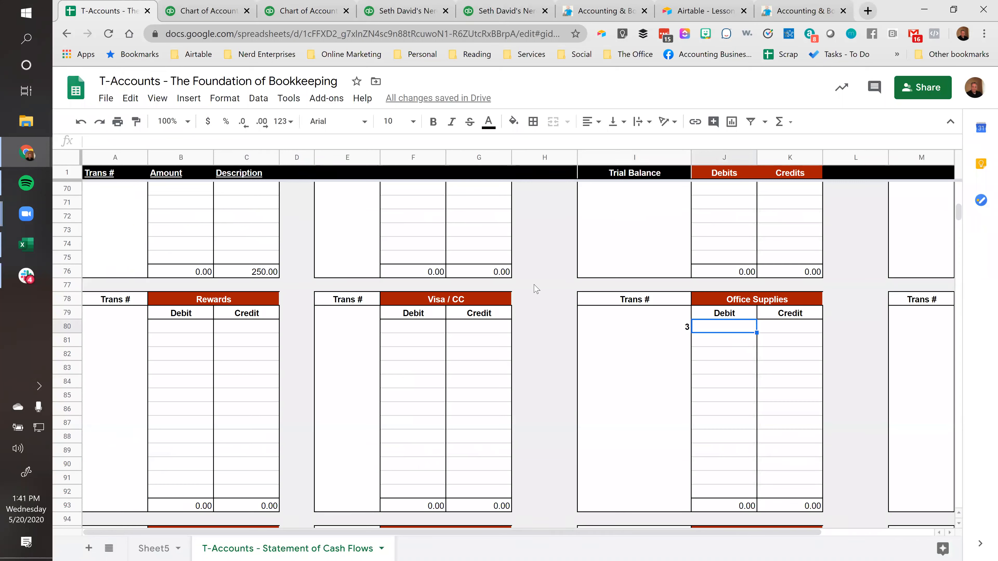
pyautogui.write('4280')
pyautogui.hotkey('shift', 'Tab')
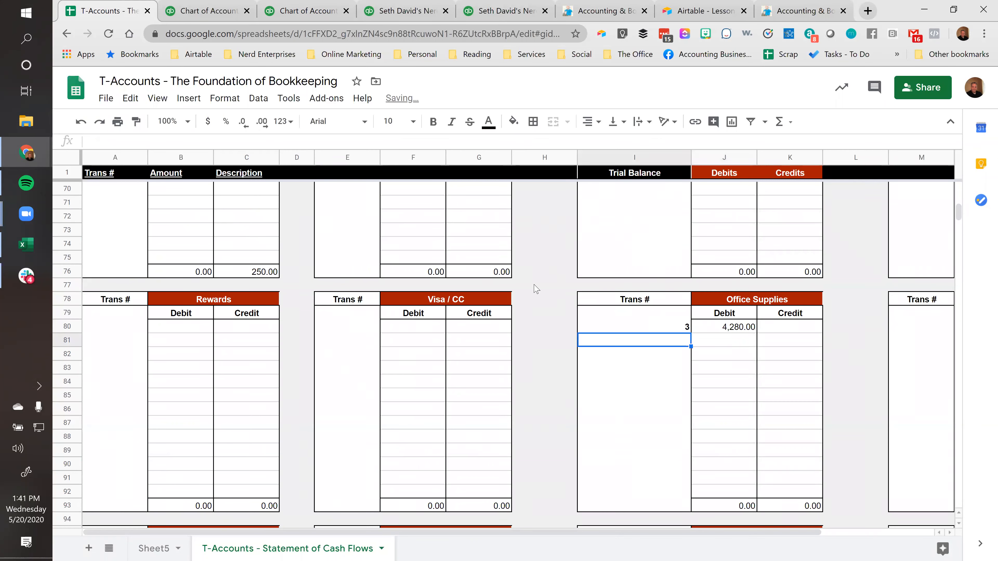
# Make the transaction number 3 in the Office Supplies T-account bold
pyautogui.hotkey('ctrl', 'b')
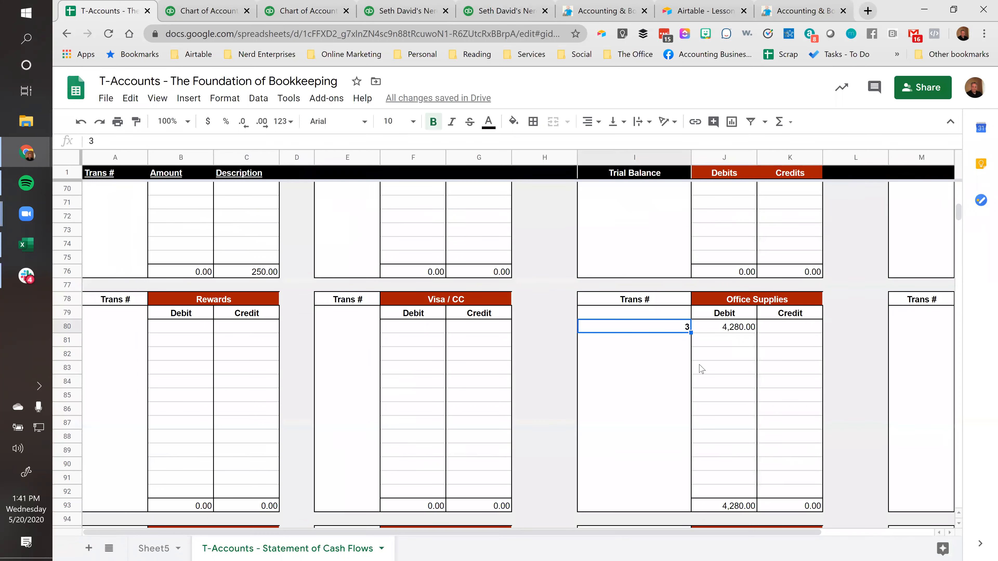
pyautogui.click(799, 327)
pyautogui.click(672, 328)
# Check the trial balance for an account that can take the credit side of transaction 3
pyautogui.scroll(6, 597, 348)
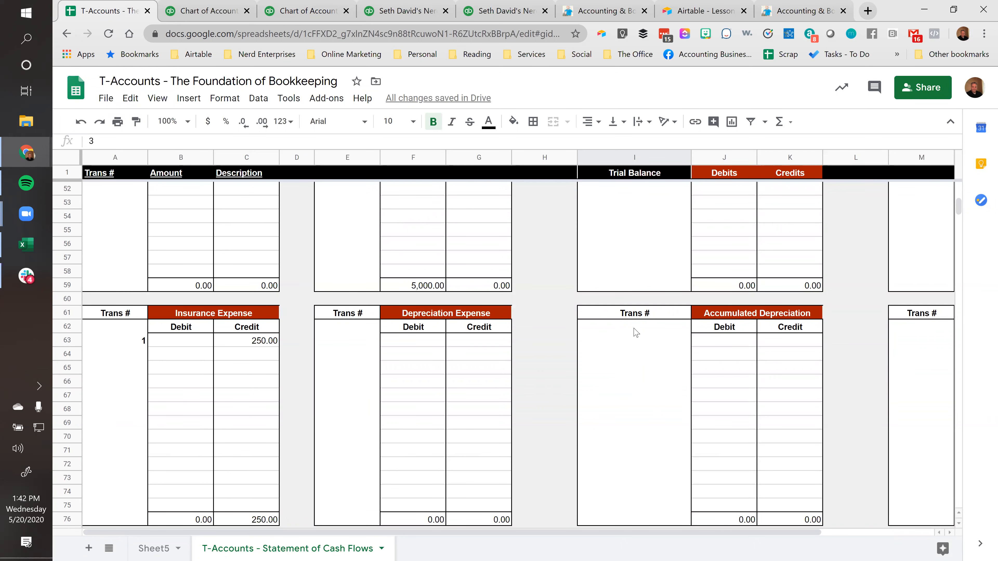
pyautogui.click(557, 303)
pyautogui.scroll(15, 558, 350)
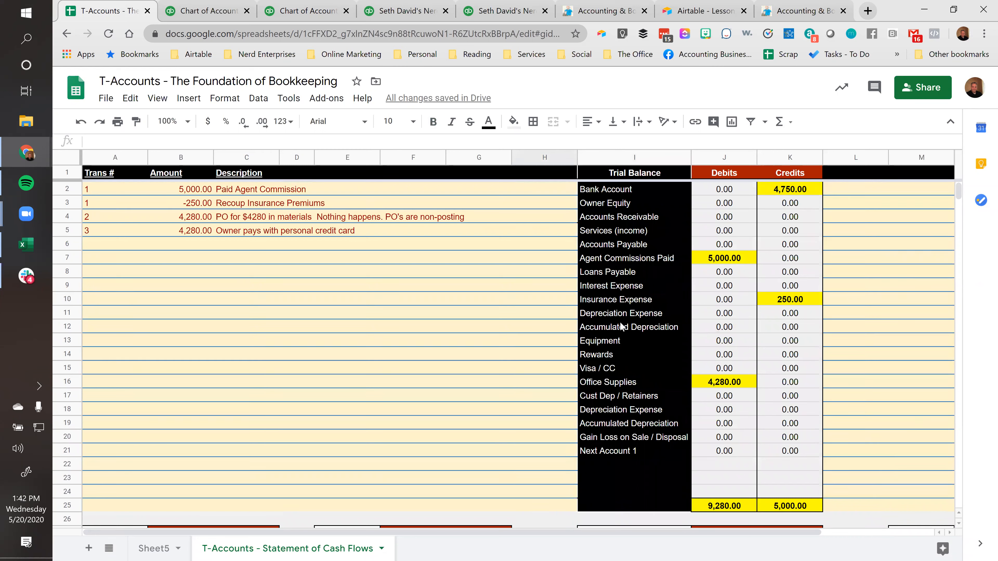
pyautogui.click(604, 398)
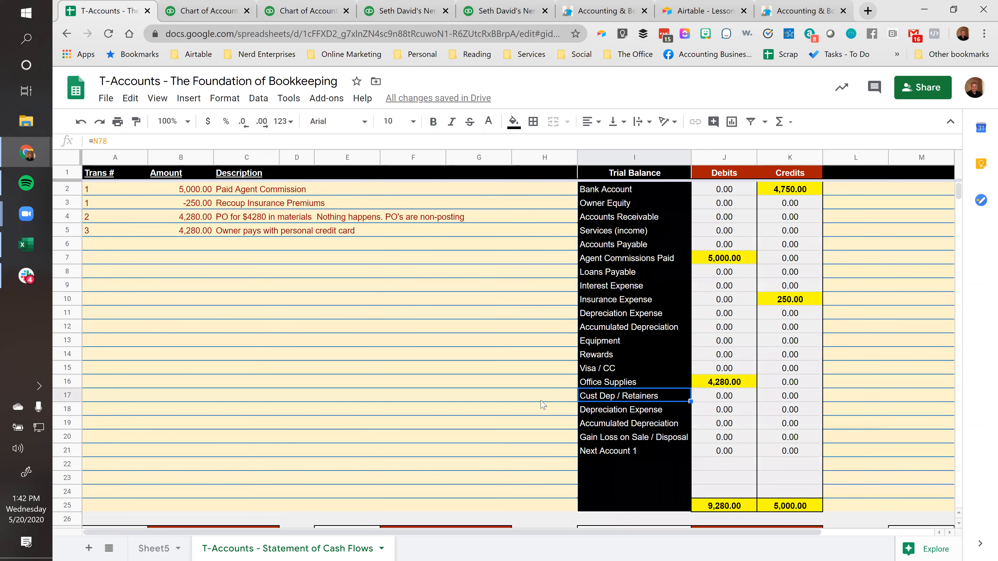
# Record transaction 3 in the Cust Dep / Retainers T-account with a credit of 4280
pyautogui.scroll(-5, 891, 395)
pyautogui.scroll(-10, 891, 395)
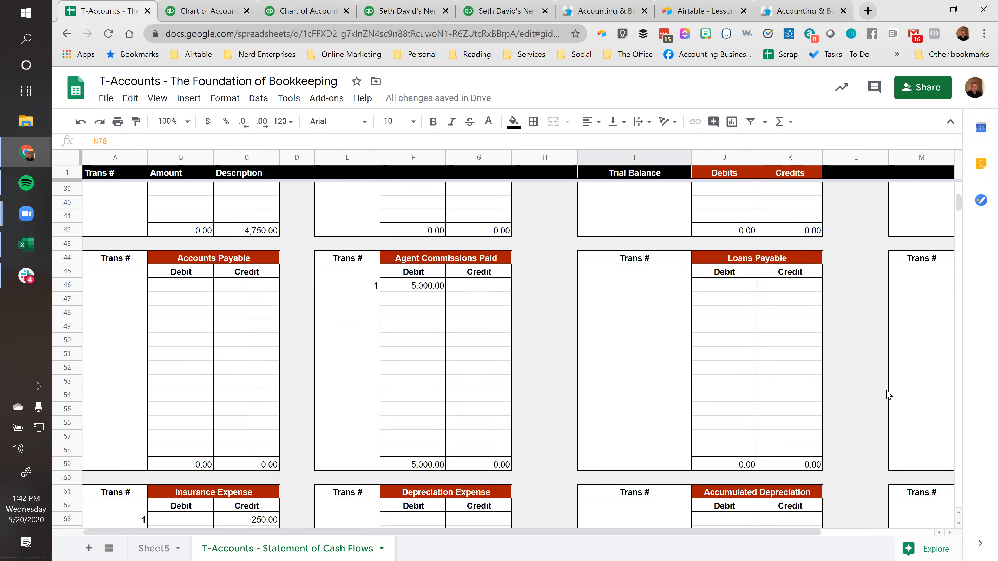
pyautogui.hscroll(2, 877, 401)
pyautogui.click(877, 397)
pyautogui.press('Right')
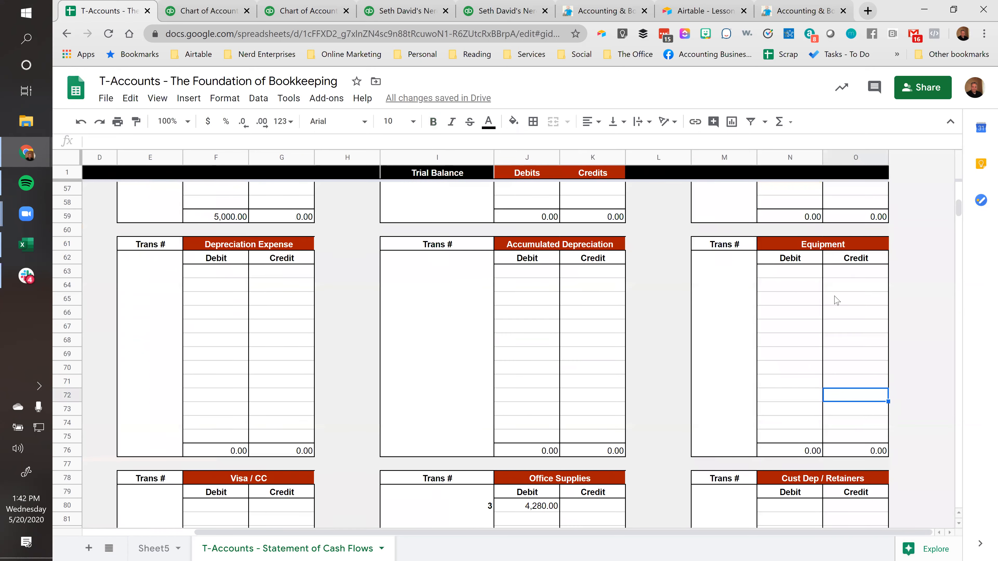
pyautogui.press('Down')
pyautogui.press('Down')
pyautogui.press('Down')
pyautogui.press('Down')
pyautogui.press('Down')
pyautogui.press('Down')
pyautogui.scroll(-3, 764, 386)
pyautogui.scroll(-2, 764, 387)
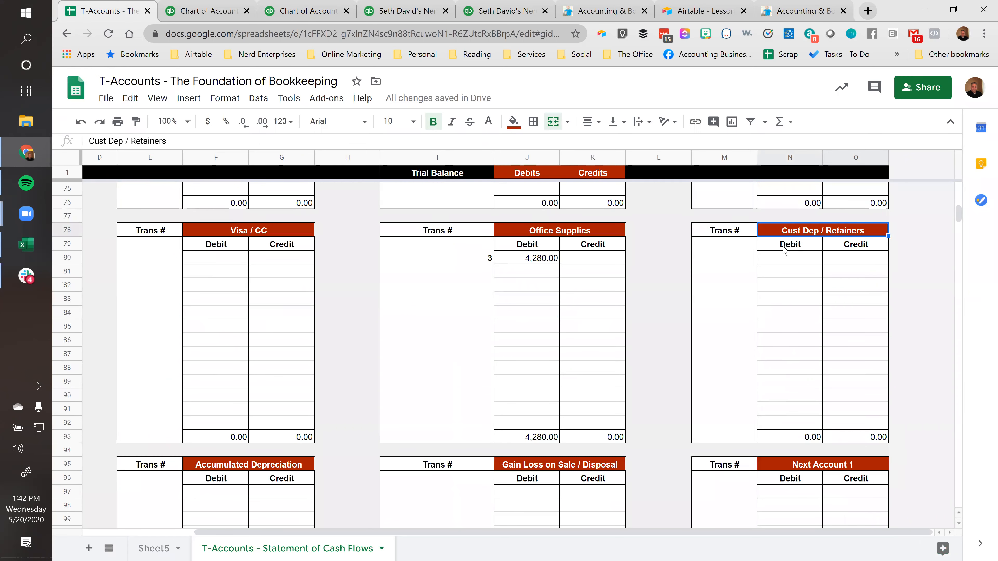
pyautogui.click(748, 260)
pyautogui.write('3')
pyautogui.press('Tab')
pyautogui.press('Tab')
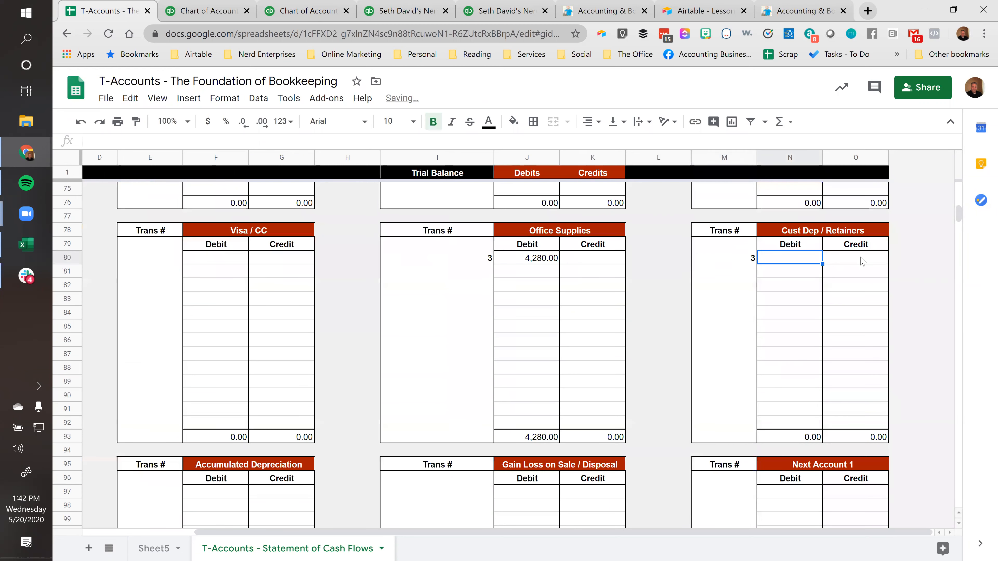
pyautogui.write('4280')
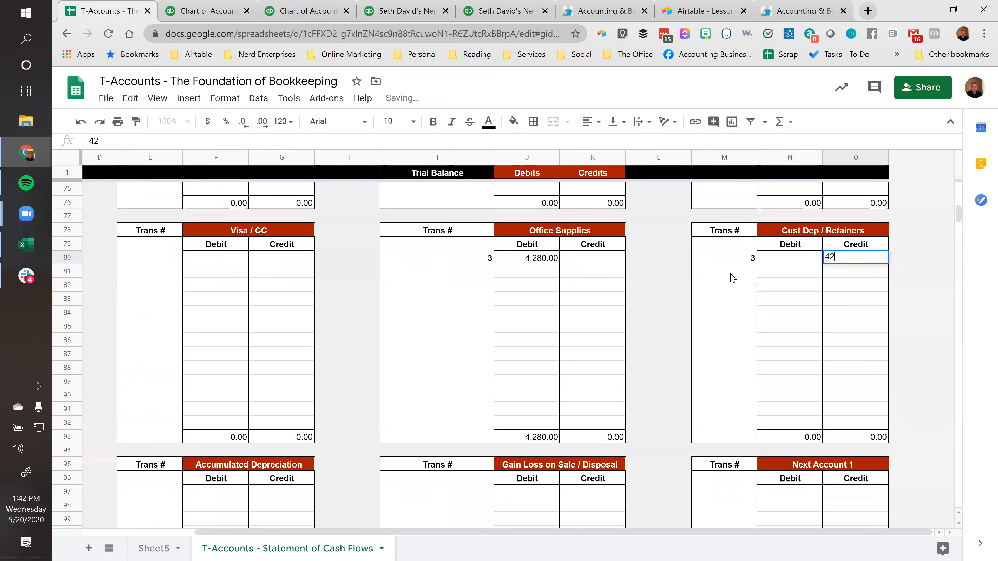
# Rename the Cust Dep / Retainers T-account as "Expense Reports Payable - BO"
pyautogui.press('Up')
pyautogui.press('Up')
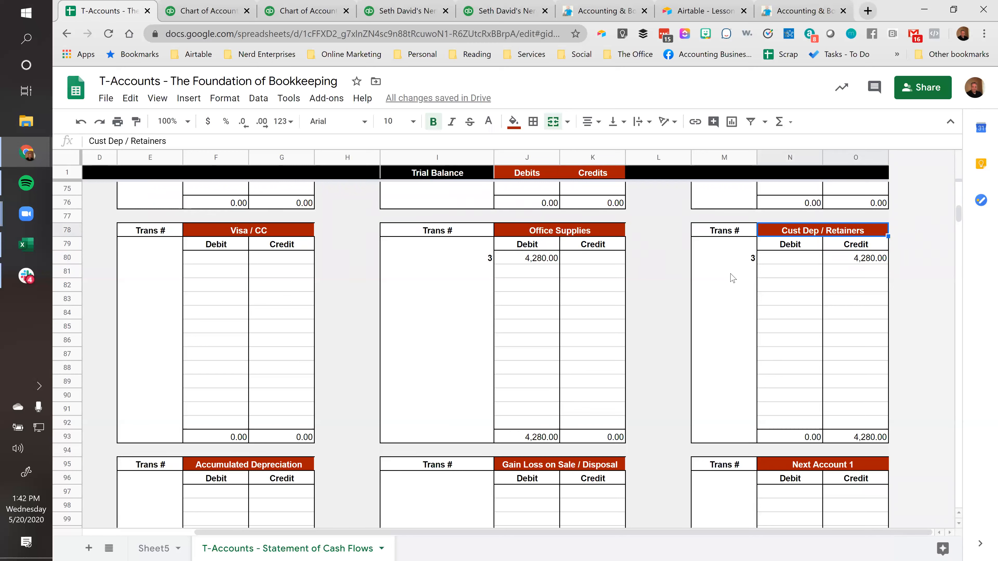
pyautogui.write('Ex')
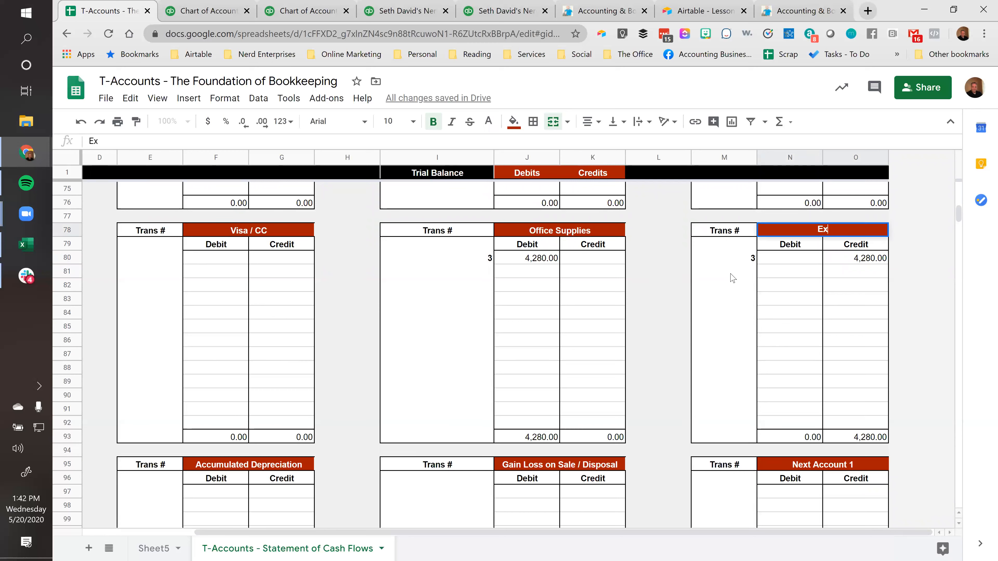
pyautogui.write('pense Reports Pa')
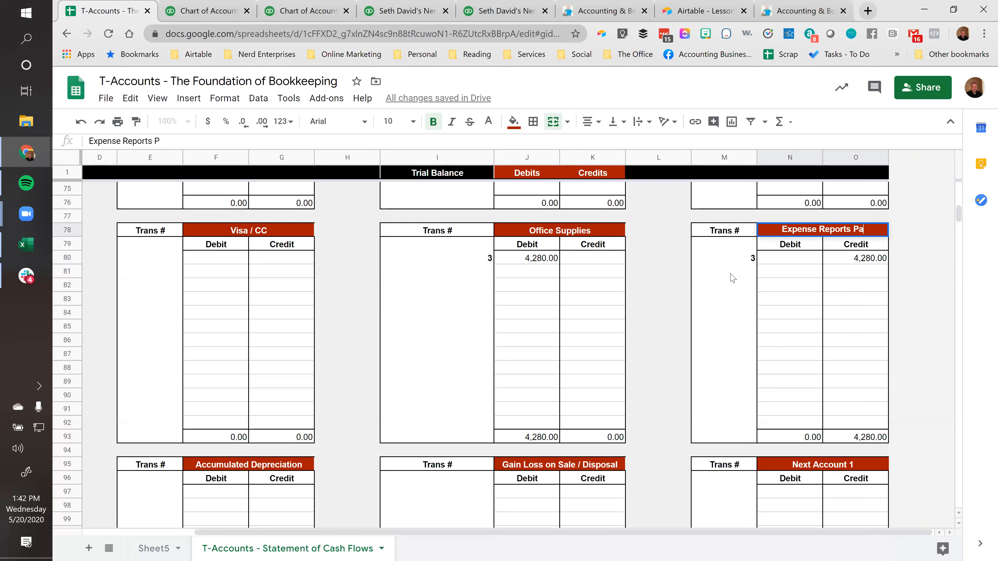
pyautogui.write('yable -')
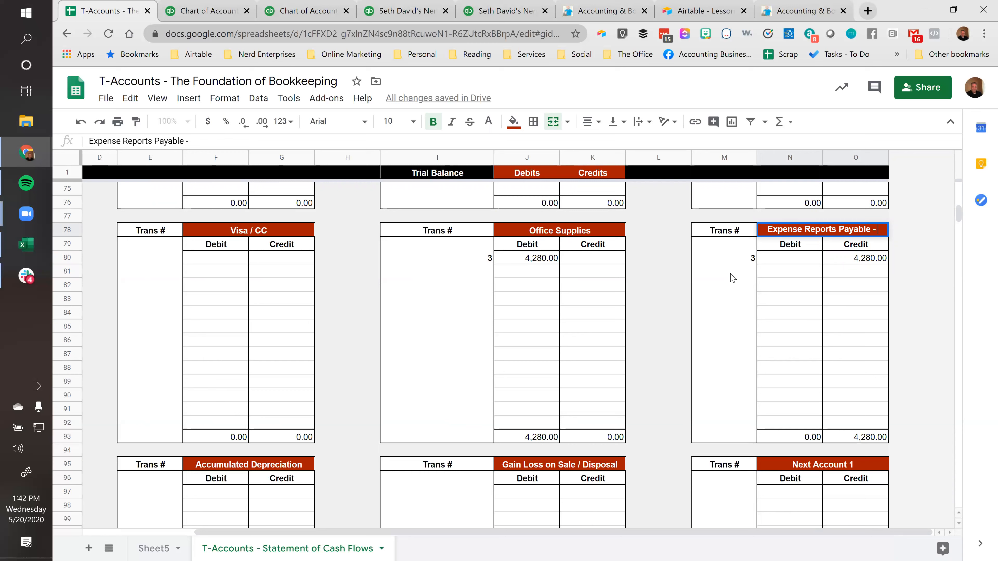
pyautogui.write('BO')
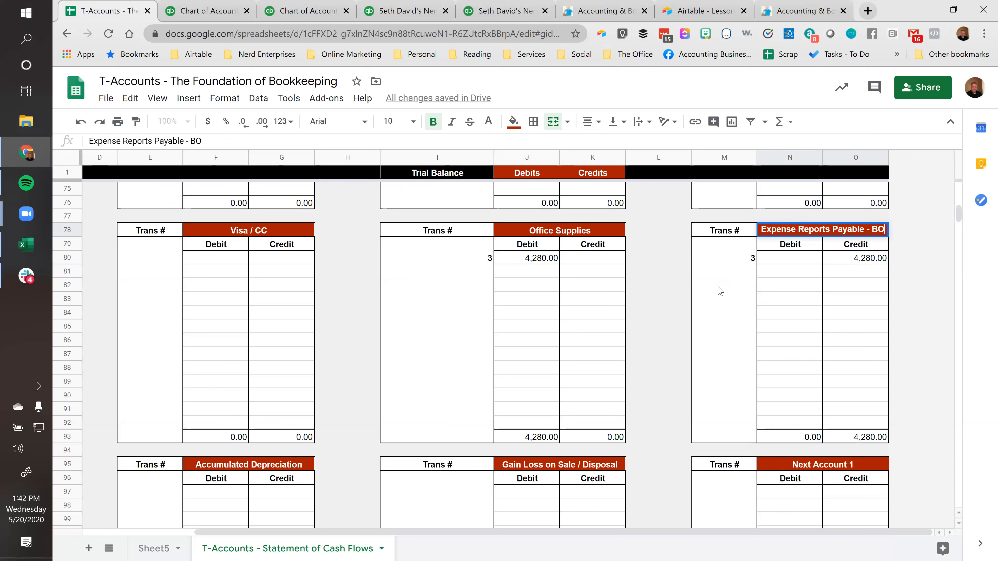
pyautogui.hotkey('ctrl', 'Return')
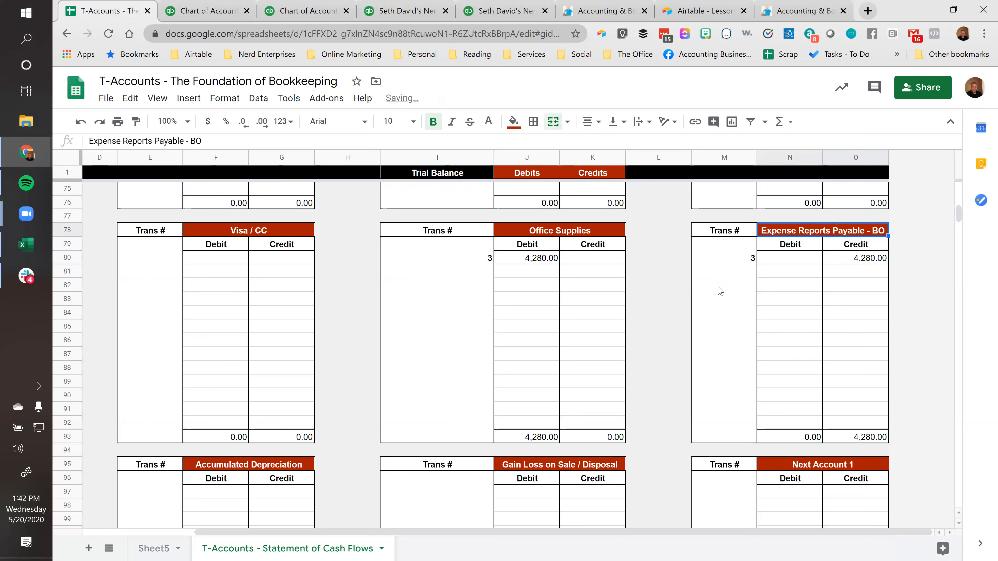
# Review both T-account entries for transaction 3 and compare the debit and credit totals of the trial balance
pyautogui.click(499, 263)
pyautogui.click(864, 264)
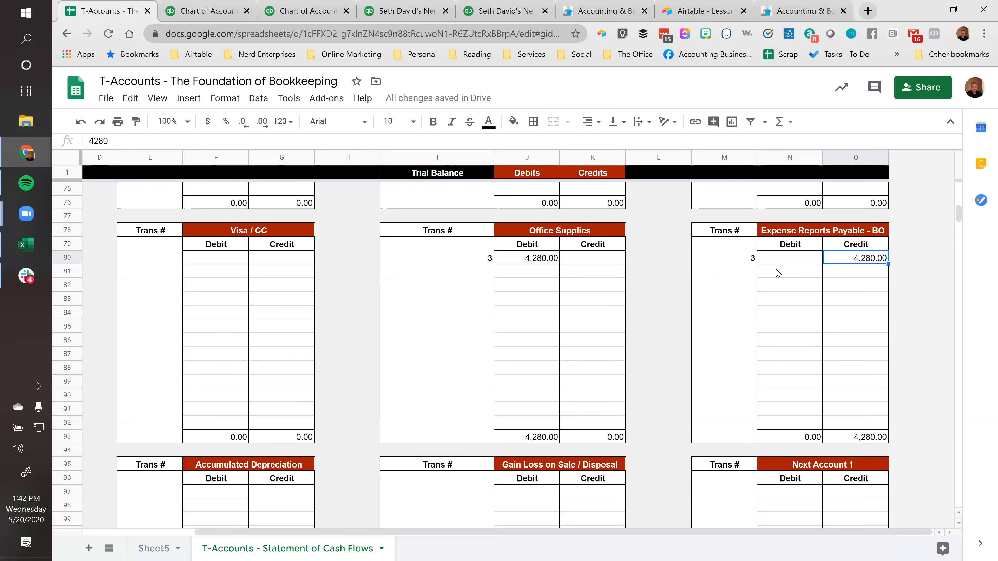
pyautogui.scroll(20, 775, 279)
pyautogui.scroll(-4, 775, 287)
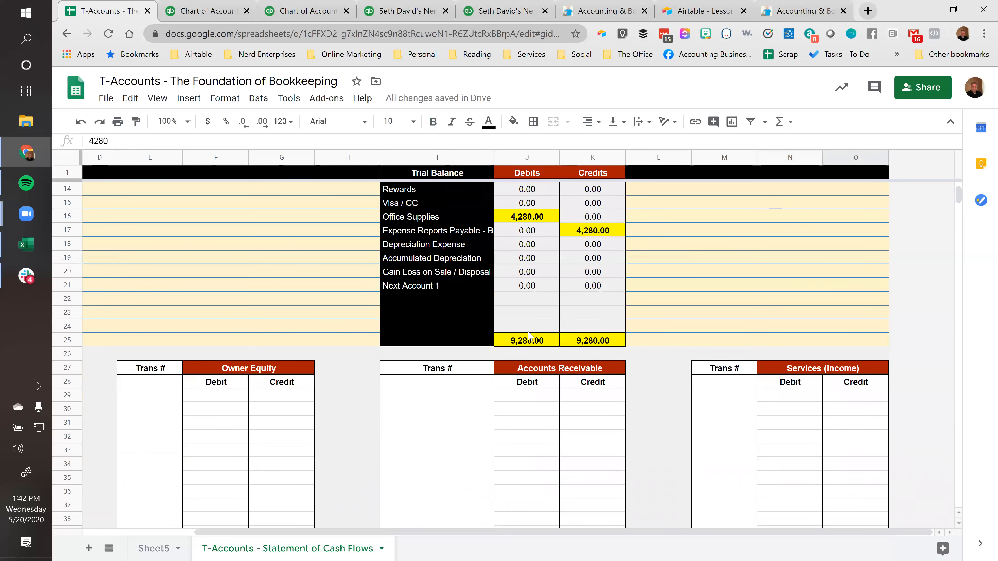
pyautogui.click(526, 340)
pyautogui.click(593, 341)
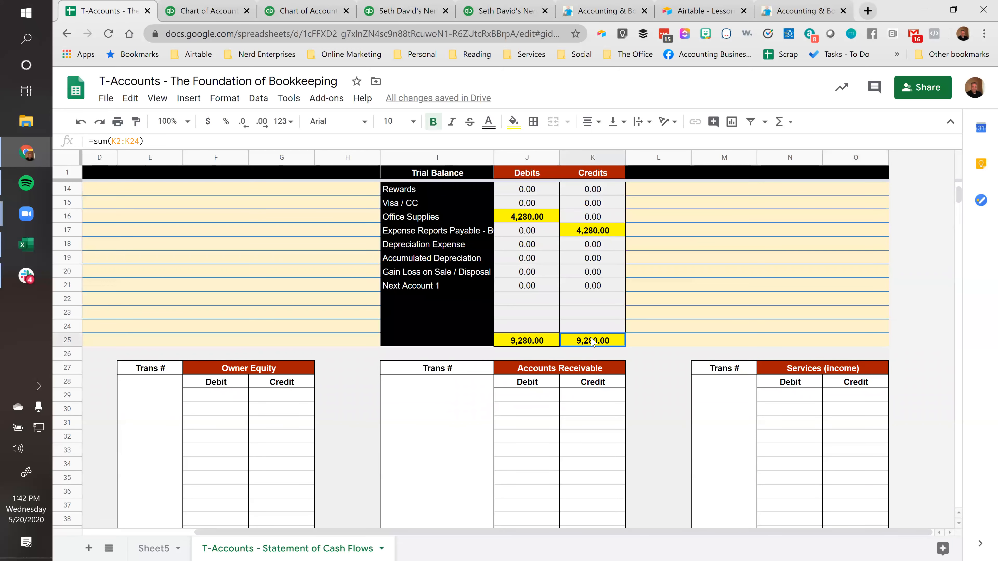
pyautogui.click(538, 340)
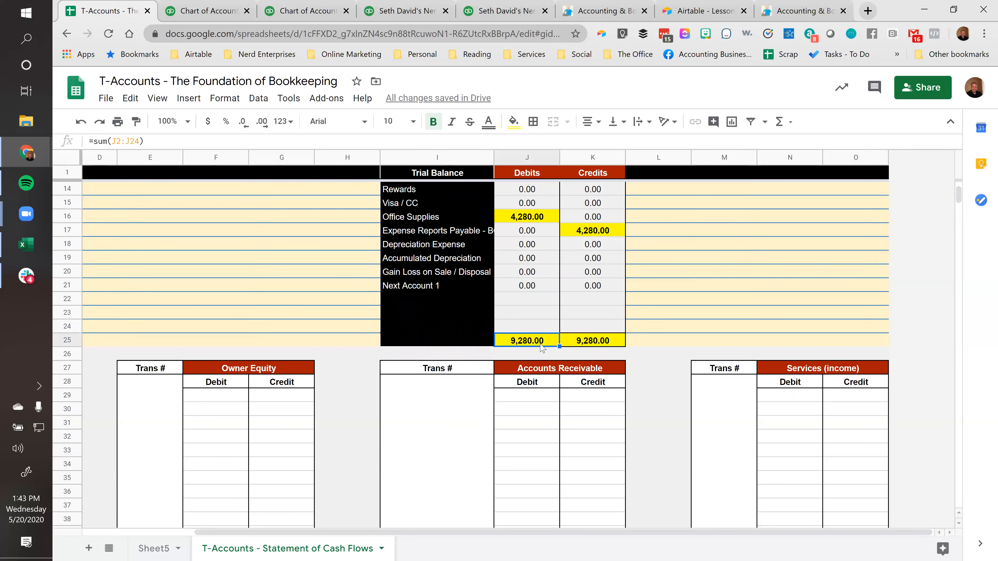
pyautogui.click(580, 339)
# Compare the Office Supplies debit with the Expense Reports Payable credit in the trial balance
pyautogui.scroll(2, 526, 328)
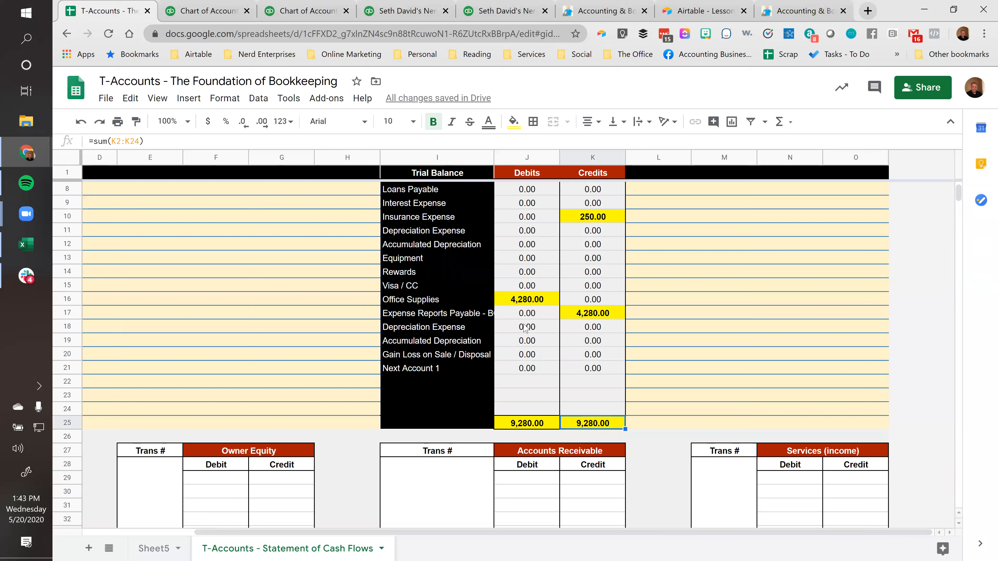
pyautogui.click(508, 300)
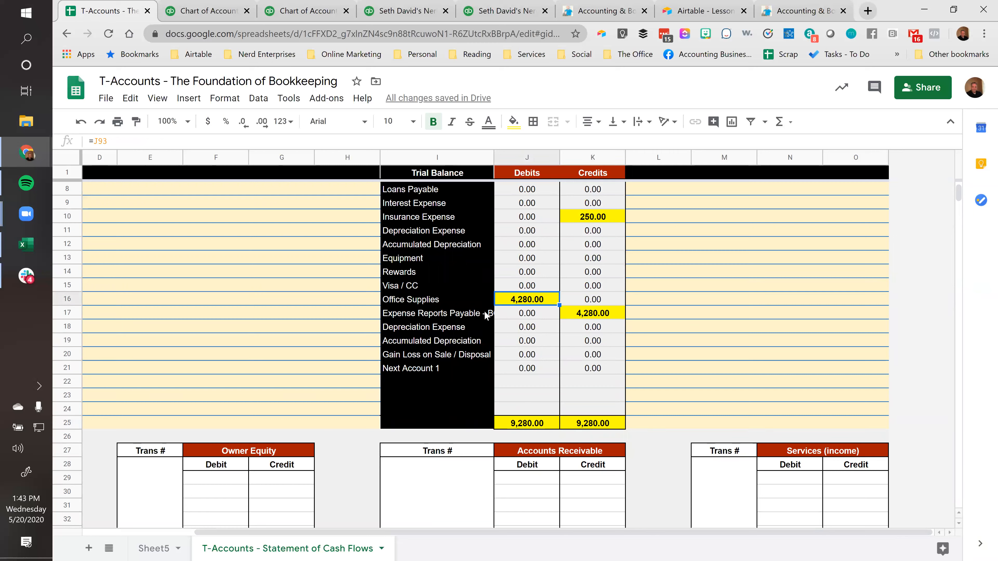
pyautogui.click(577, 310)
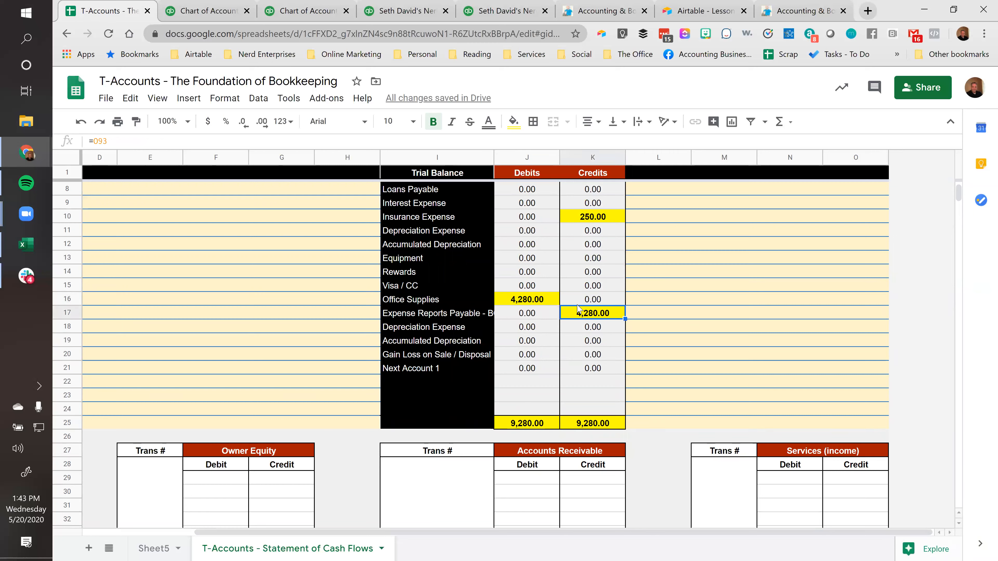
pyautogui.click(525, 305)
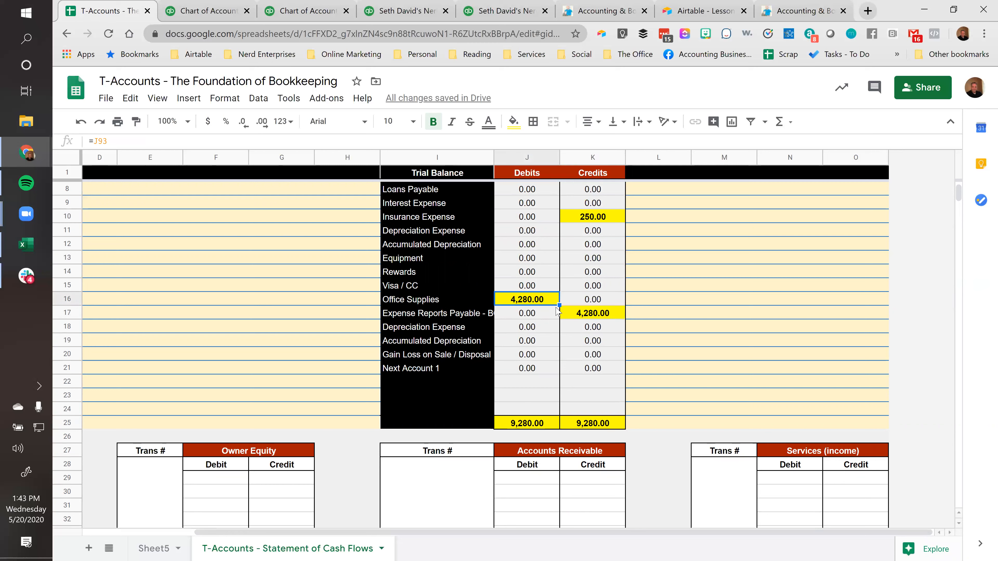
pyautogui.click(606, 314)
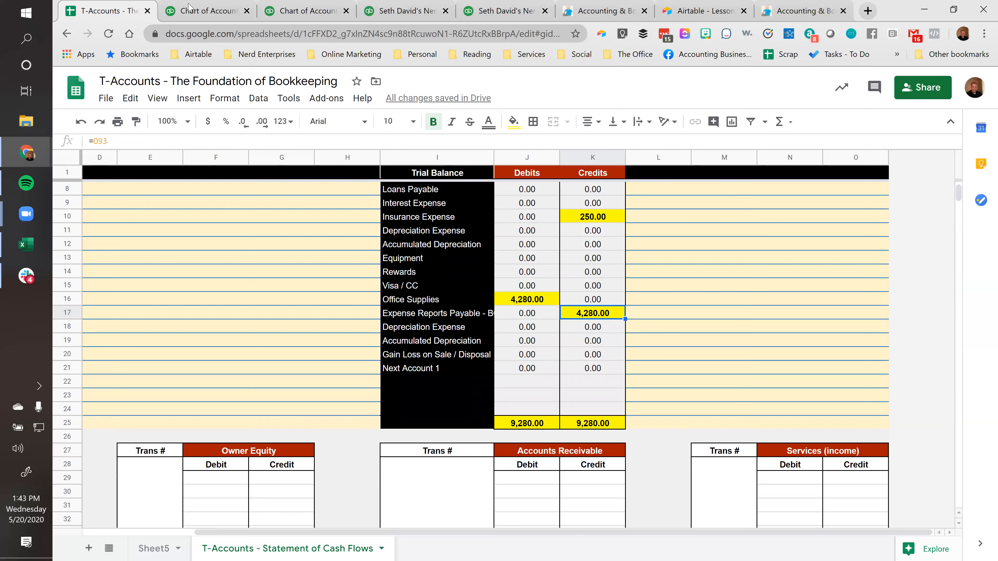
# Switch to QuickBooks and create a Credit Card account named "Expense Reports Payable - BO" in the chart of accounts
pyautogui.click(193, 15)
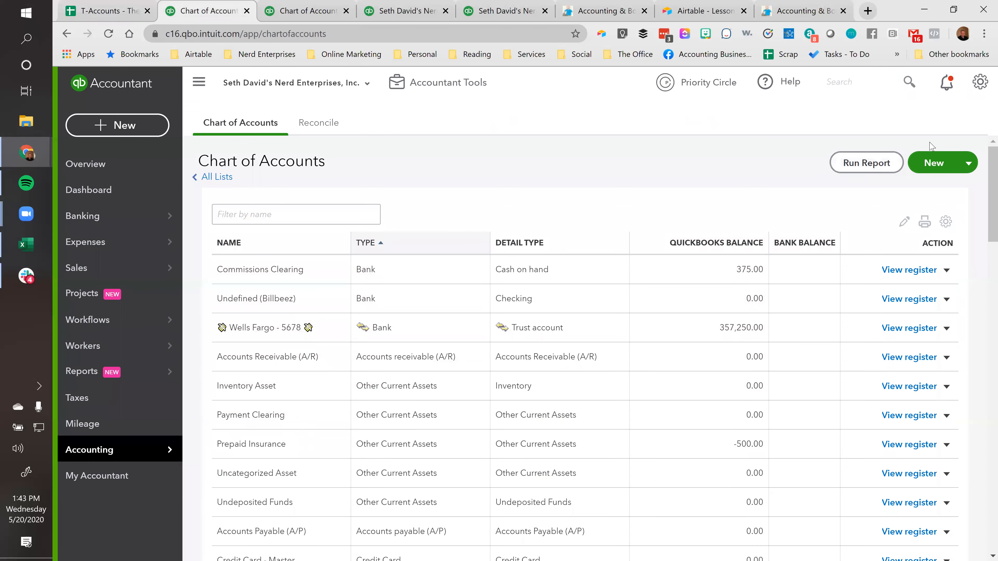
pyautogui.click(937, 164)
pyautogui.click(343, 169)
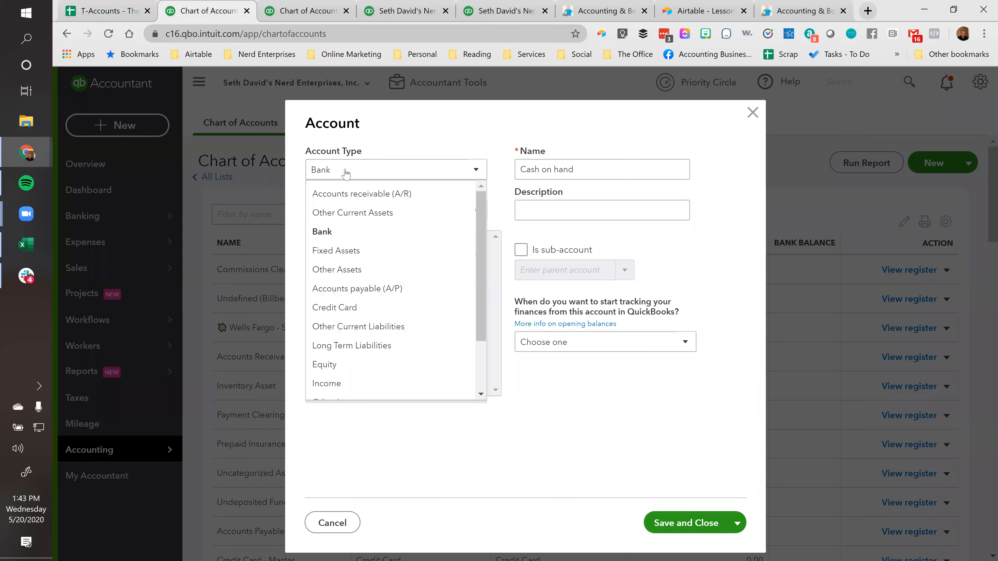
pyautogui.click(331, 308)
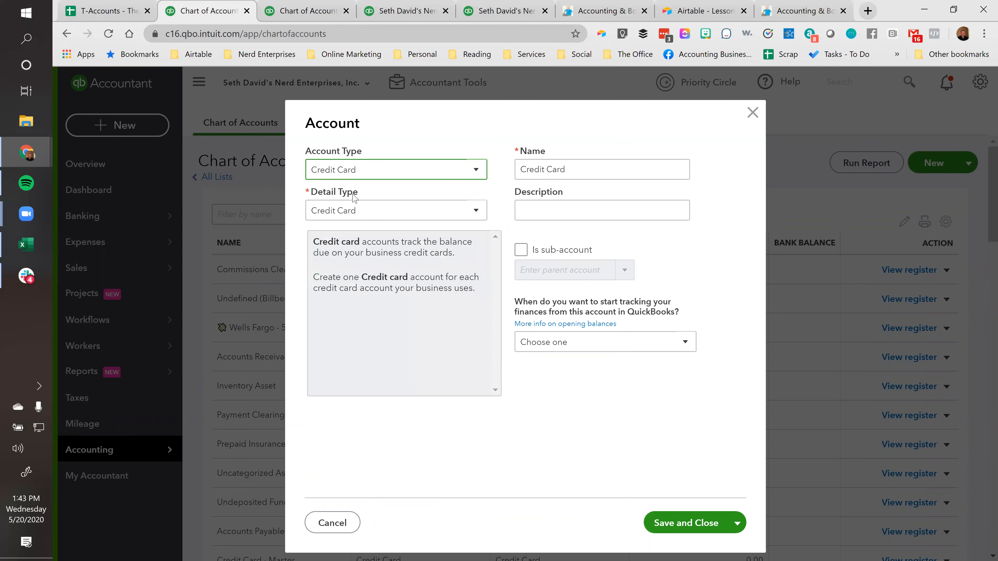
pyautogui.write('Expense Reports Payable - BO')
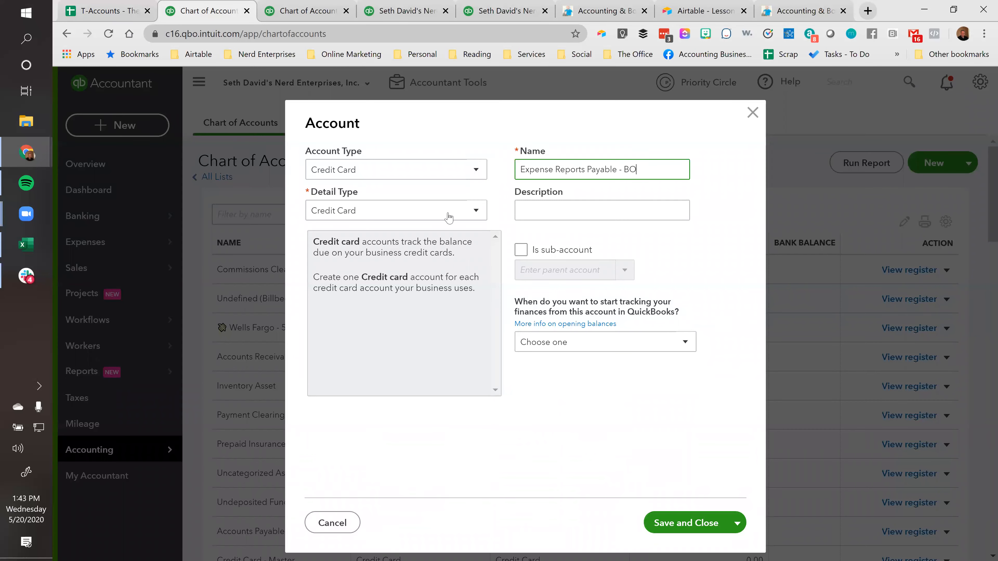
pyautogui.click(682, 524)
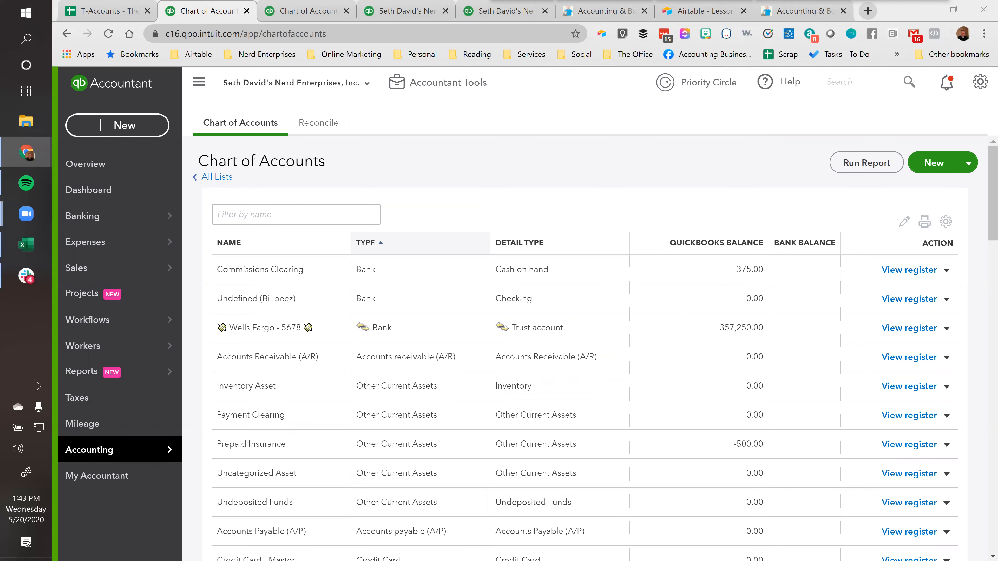
# Filter the chart of accounts by "exp" to check the new Expense Reports Payable account
pyautogui.click(289, 216)
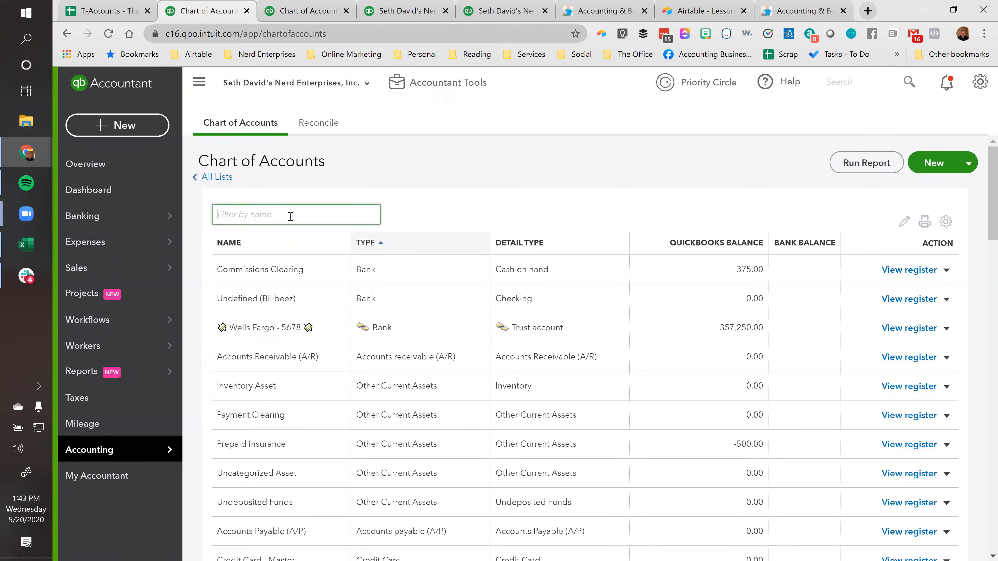
pyautogui.write('exp')
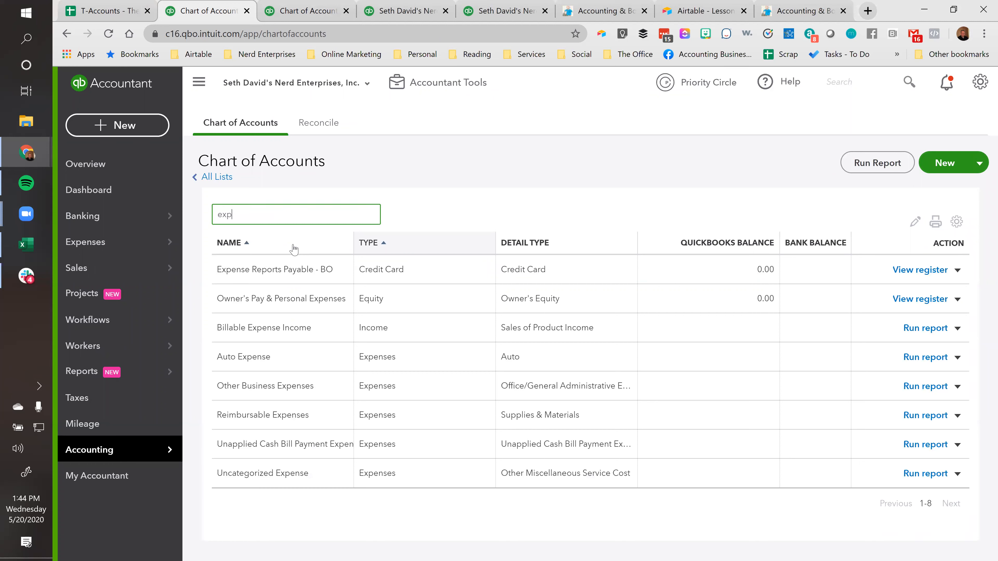
pyautogui.click(309, 288)
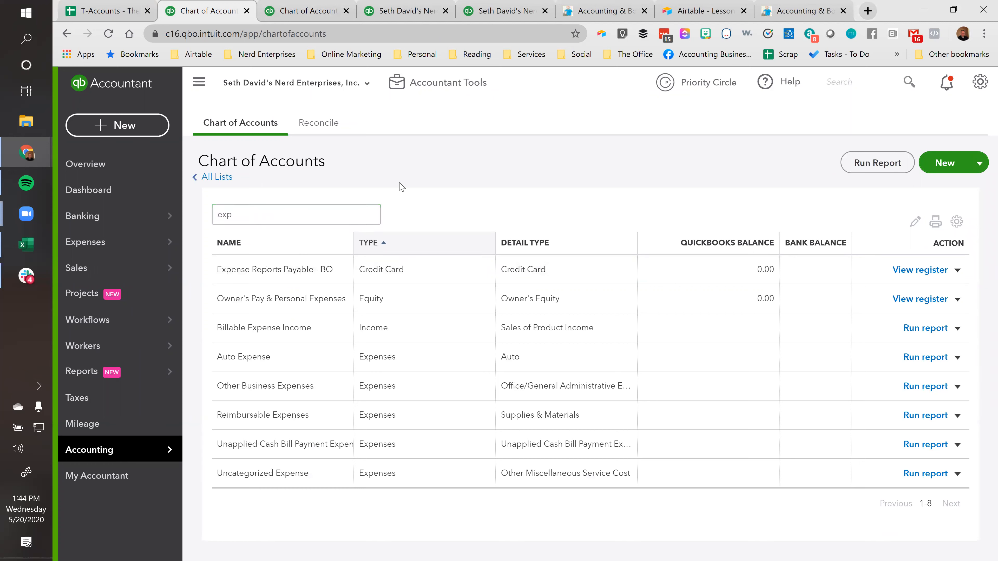
# Start a new expense transaction with iSupply as the payee
pyautogui.click(121, 126)
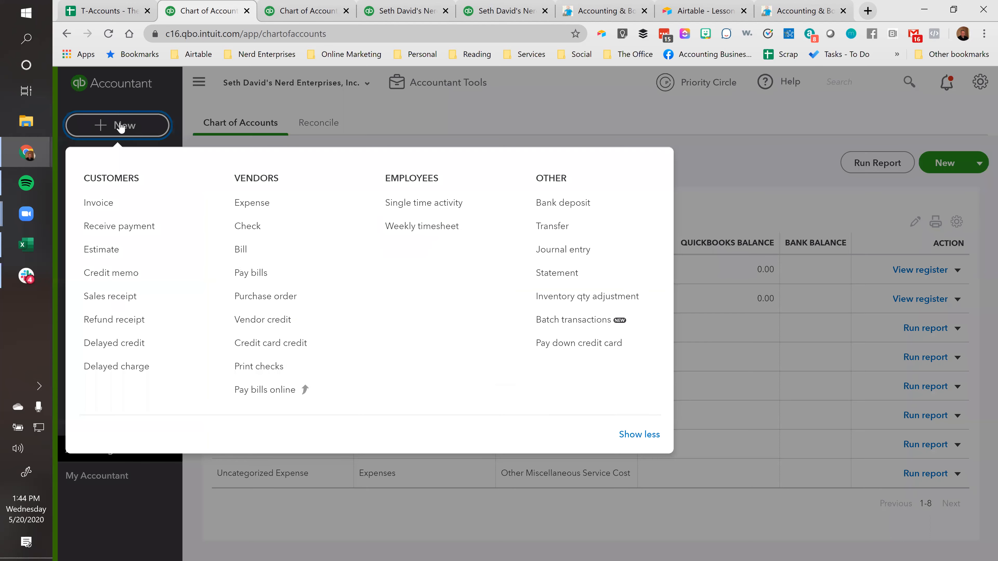
pyautogui.click(251, 211)
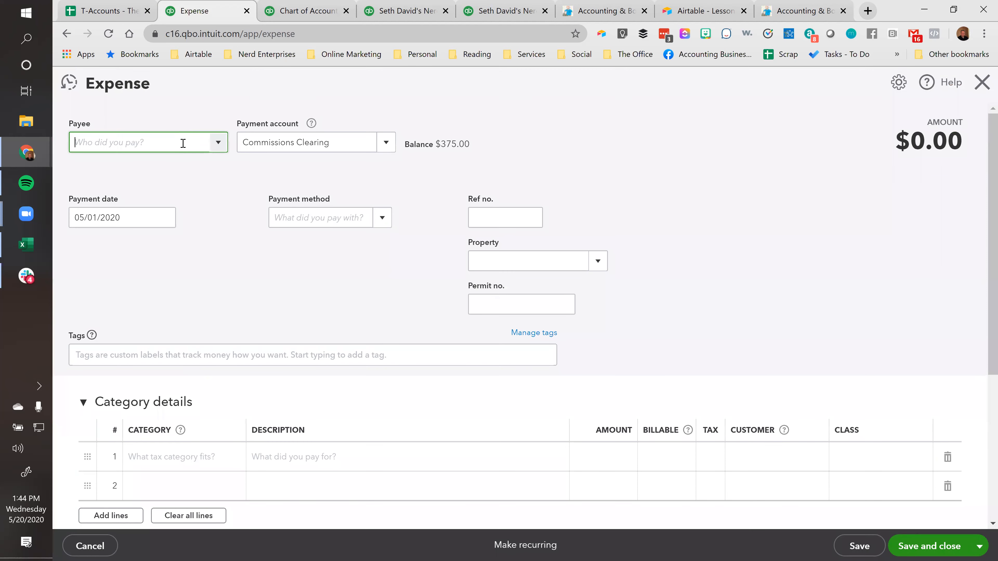
pyautogui.write('is')
pyautogui.press('Tab')
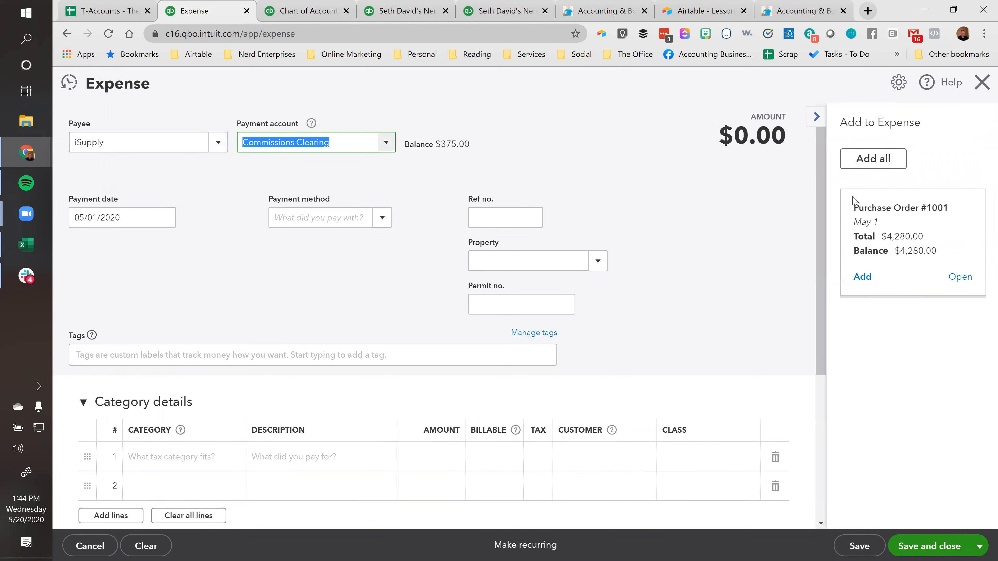
# Add the open iSupply purchase order to the expense and set the payment account to Expense Reports Payable - BO
pyautogui.click(914, 219)
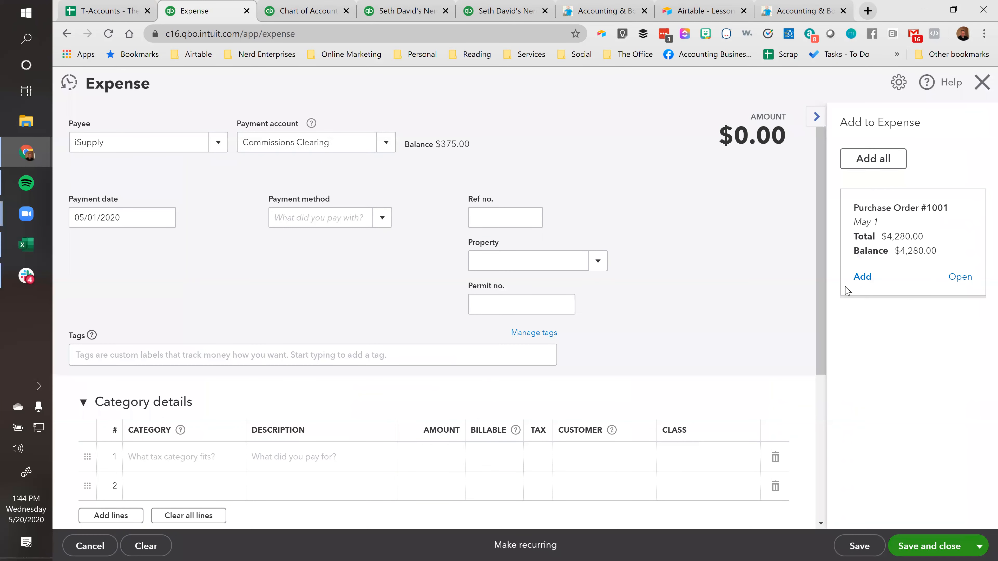
pyautogui.click(862, 277)
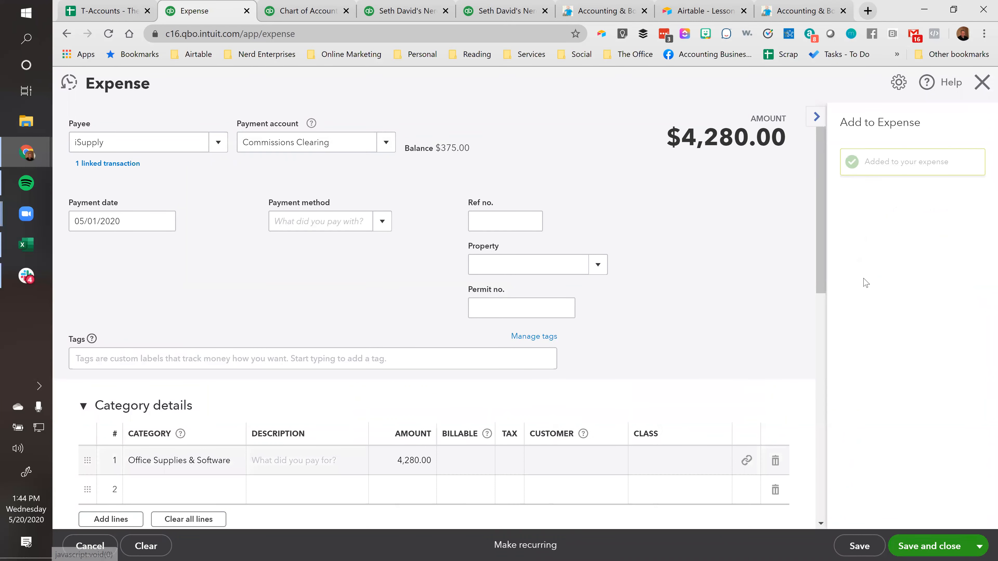
pyautogui.click(339, 145)
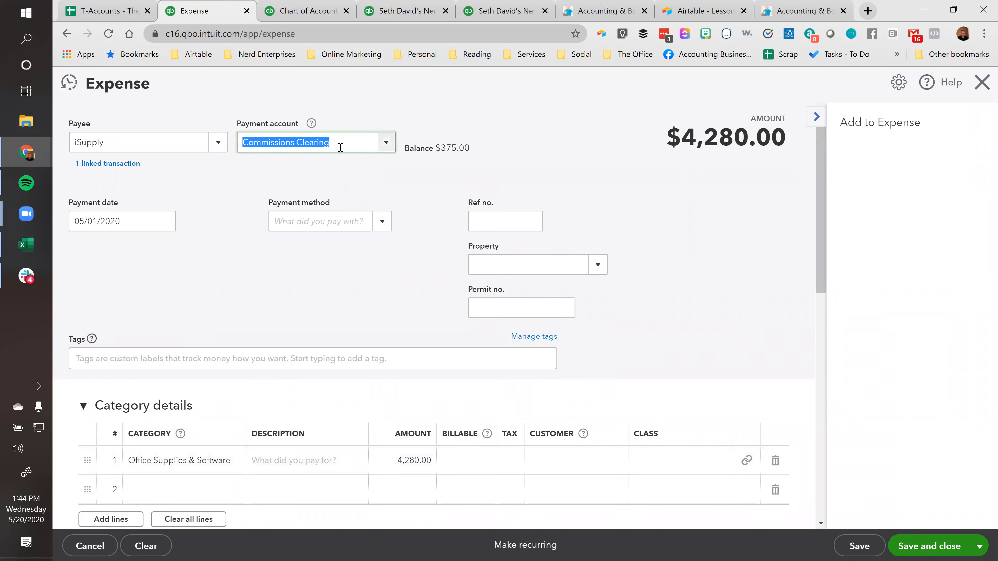
pyautogui.write('Expense Reports Payable - BO')
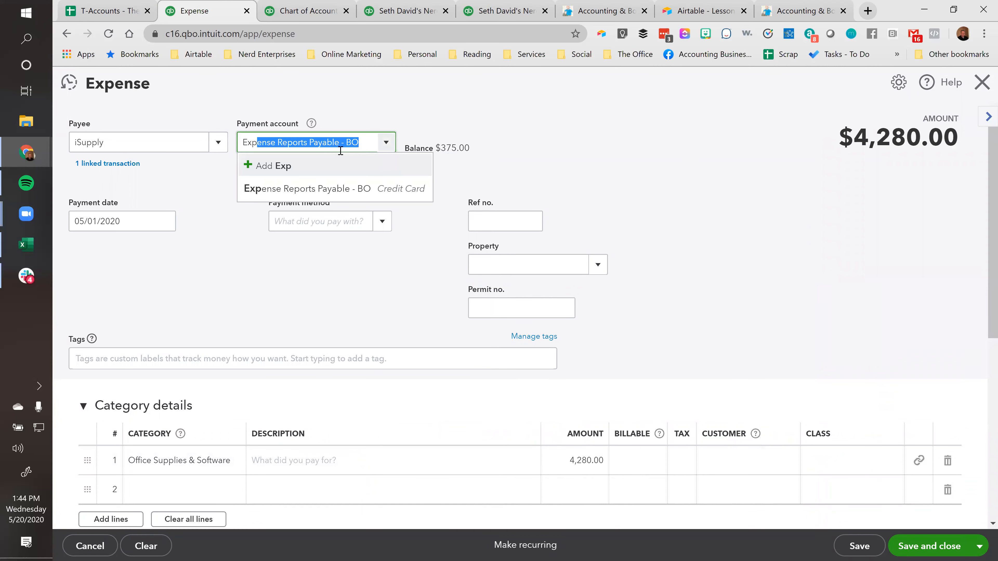
pyautogui.click(326, 191)
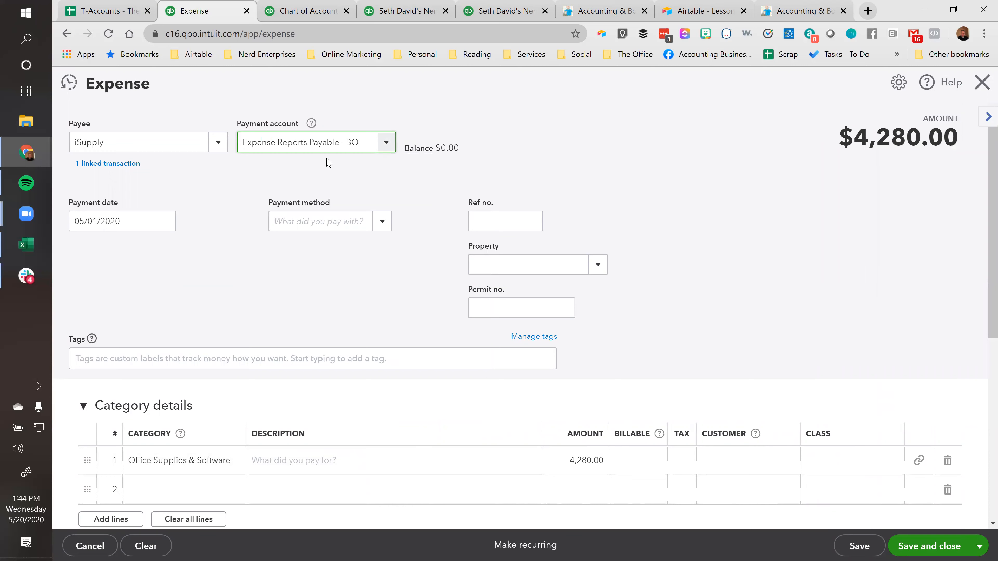
# Review the expense form, focusing on the selected payment account
pyautogui.scroll(-3, 610, 319)
pyautogui.scroll(2, 619, 329)
pyautogui.scroll(2, 629, 338)
pyautogui.scroll(-2, 693, 283)
pyautogui.scroll(2, 692, 275)
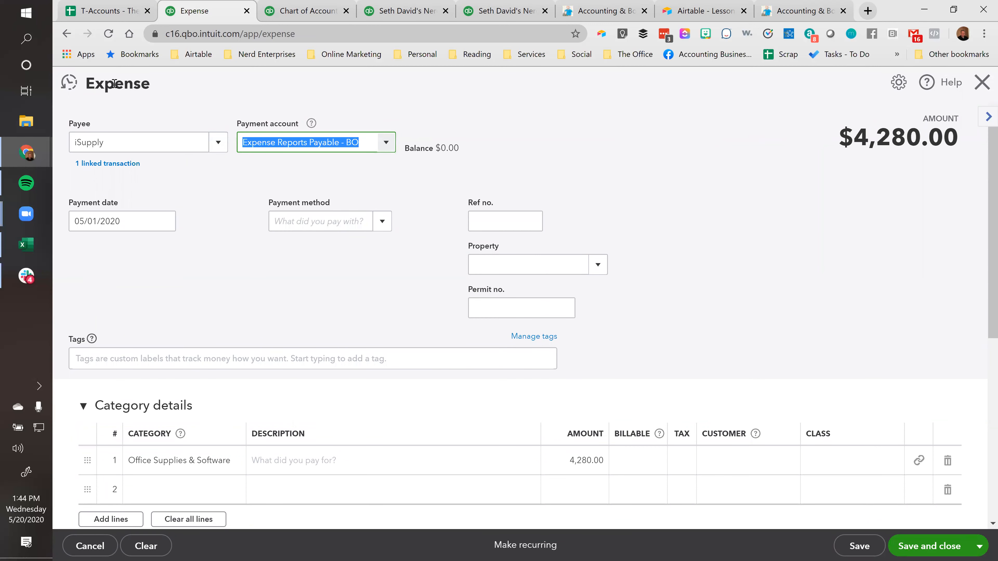
pyautogui.click(296, 143)
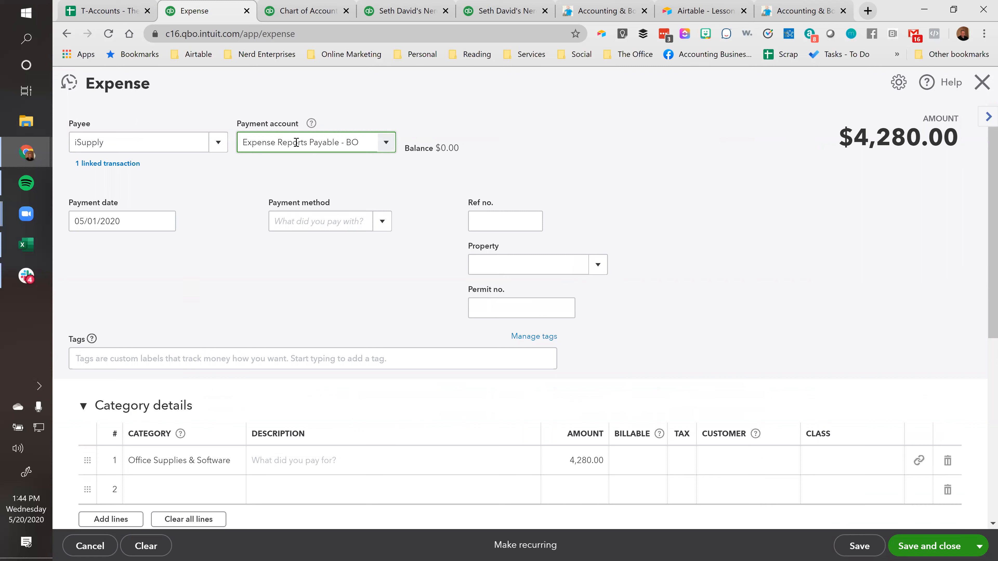
pyautogui.moveTo(363, 143); pyautogui.dragTo(252, 146)
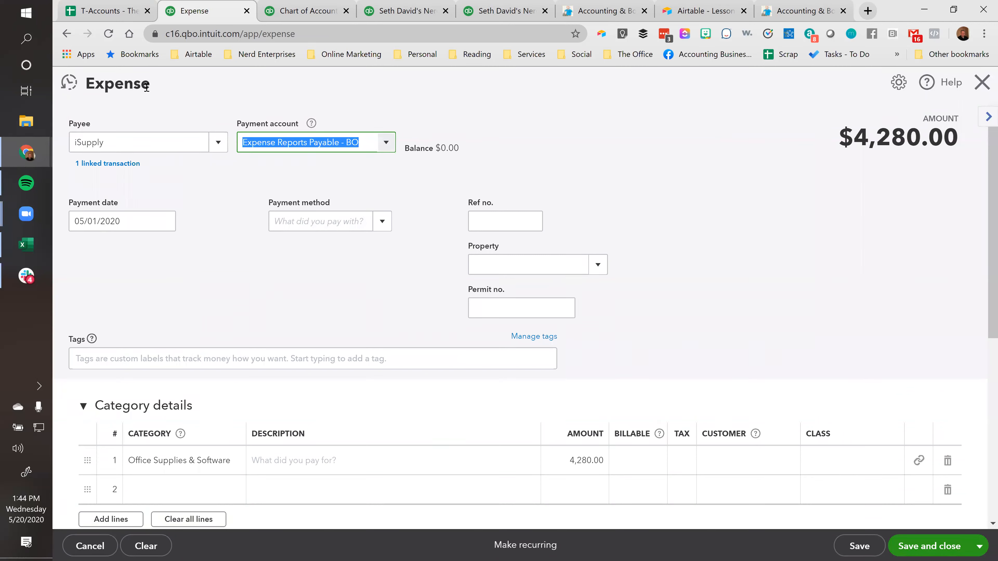
pyautogui.click(295, 145)
pyautogui.moveTo(365, 141); pyautogui.dragTo(159, 135)
pyautogui.click(355, 142)
pyautogui.moveTo(360, 142); pyautogui.dragTo(189, 141)
# Widen the Category column to check the Office Supplies & Software line, and save the expense without a class
pyautogui.scroll(-2, 338, 167)
pyautogui.click(200, 397)
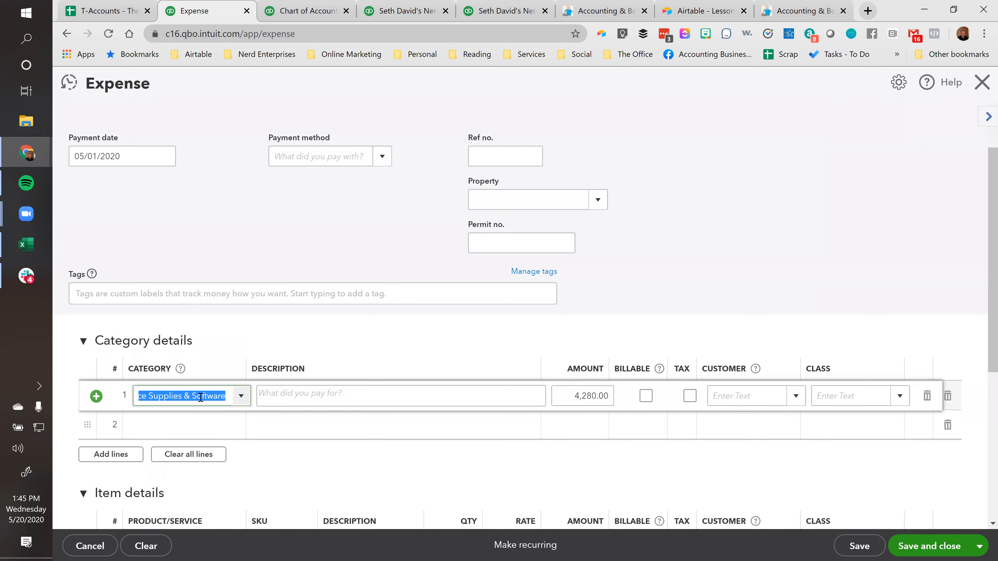
pyautogui.moveTo(246, 372); pyautogui.dragTo(271, 378)
pyautogui.click(200, 399)
pyautogui.press('Tab')
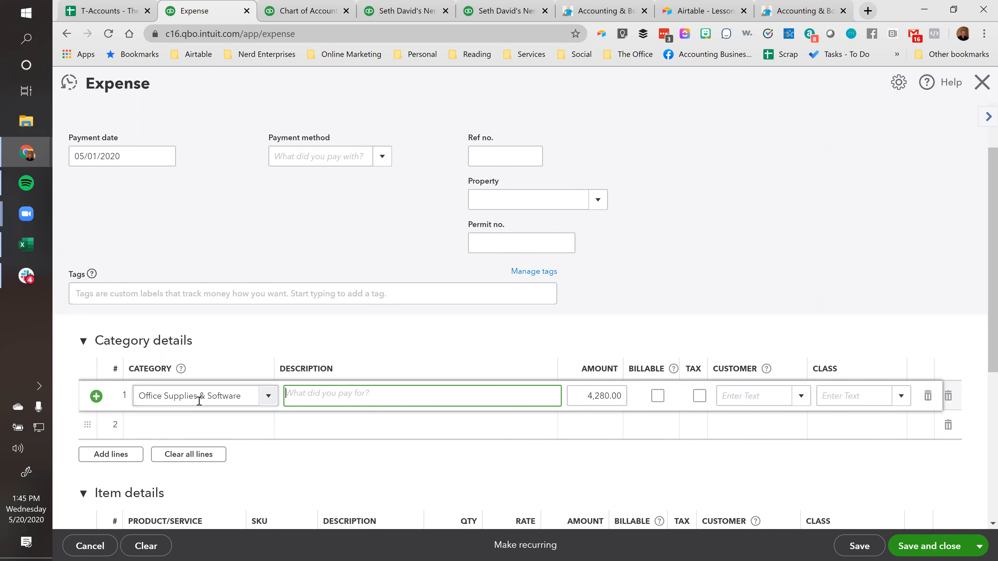
pyautogui.press('Tab')
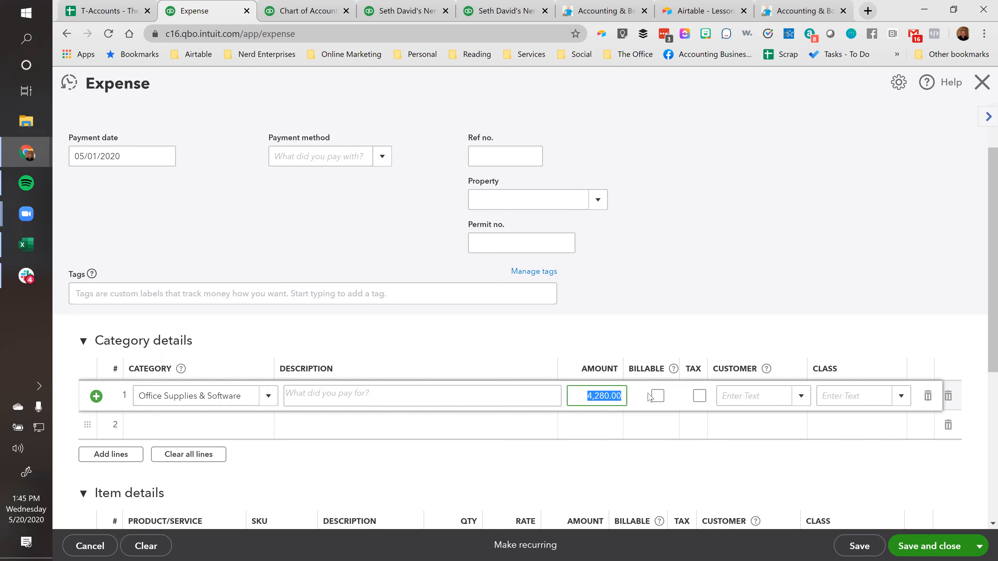
pyautogui.click(860, 547)
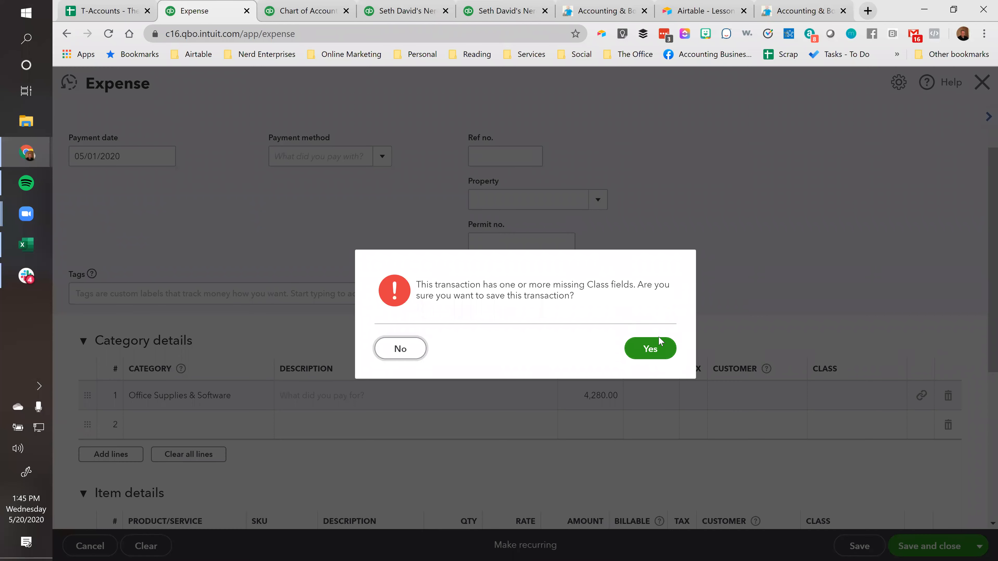
pyautogui.click(658, 353)
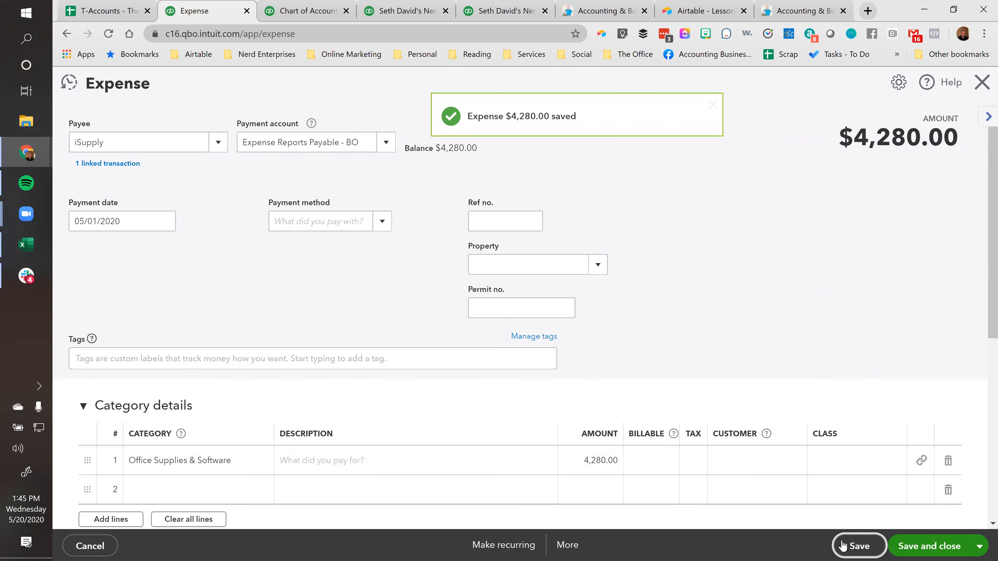
# Open the expense's transaction journal and compare its debit and credit with the T-Accounts trial balance
pyautogui.click(567, 545)
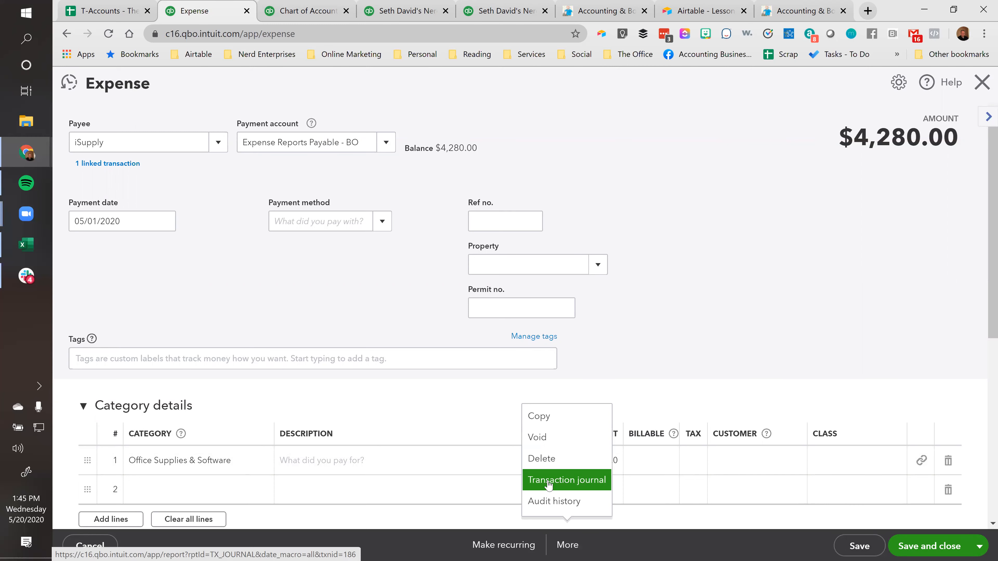
pyautogui.click(549, 484)
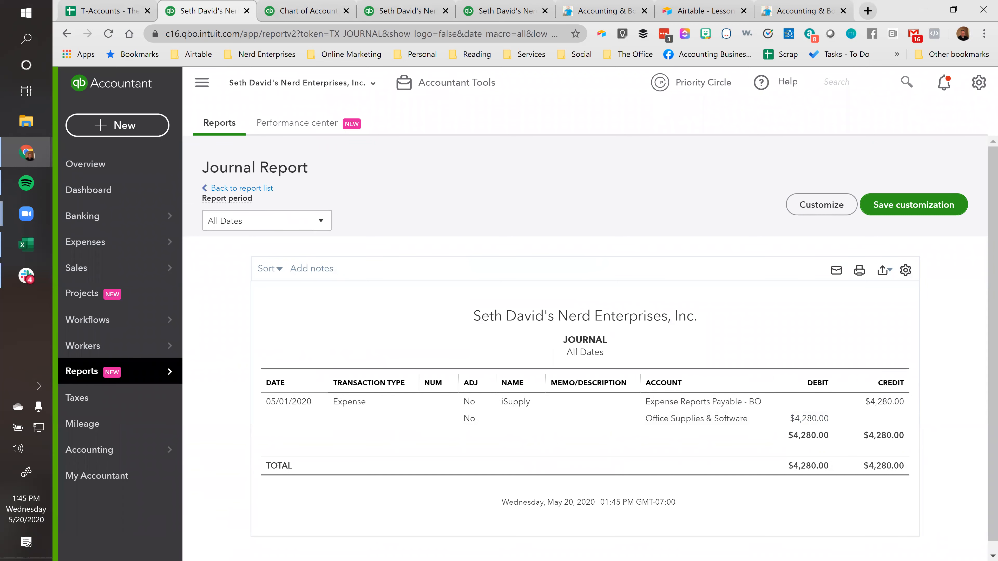
pyautogui.click(98, 11)
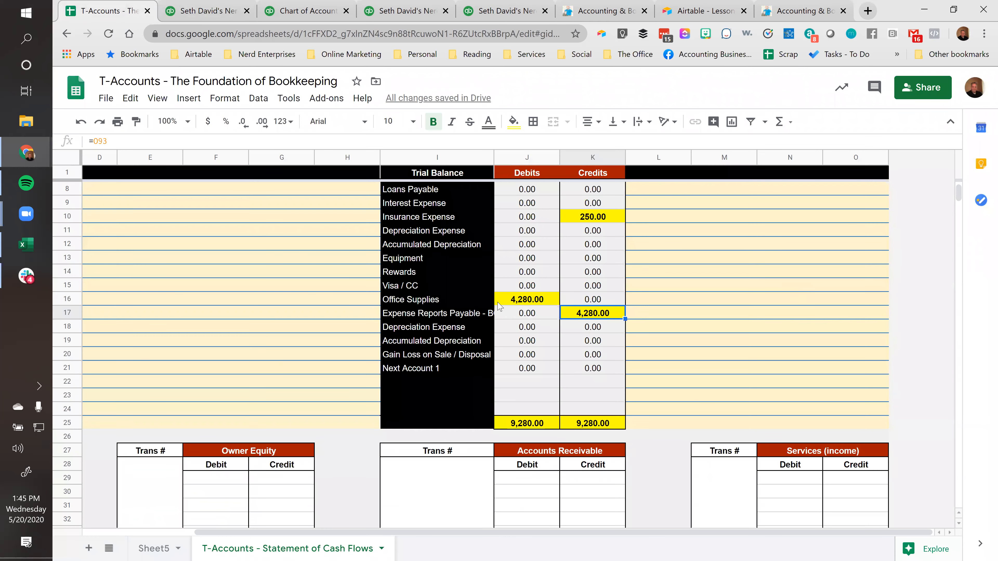
pyautogui.click(183, 12)
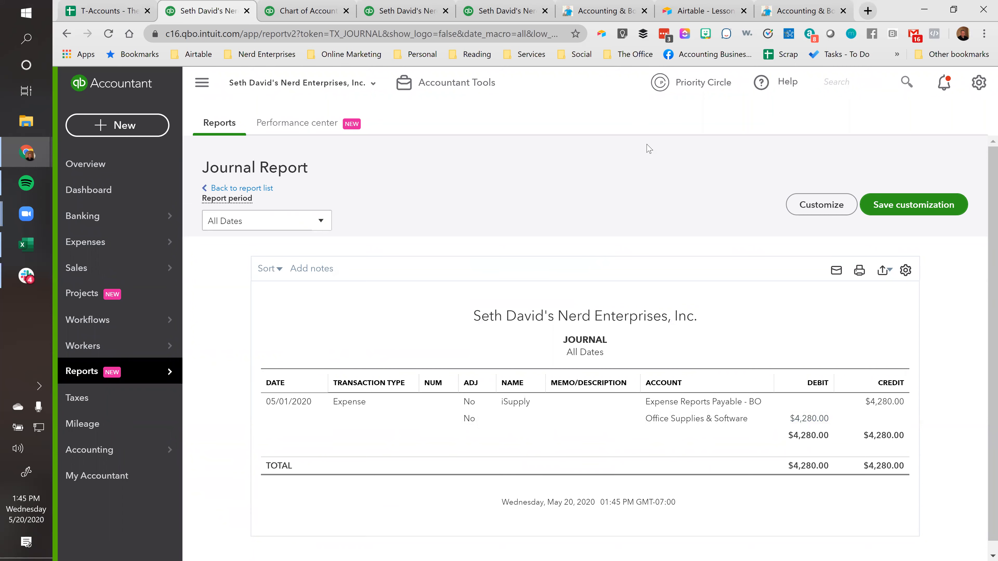
# Rerun the year-to-date Balance Sheet report and examine the Expense Reports Payable - BO liability
pyautogui.click(417, 11)
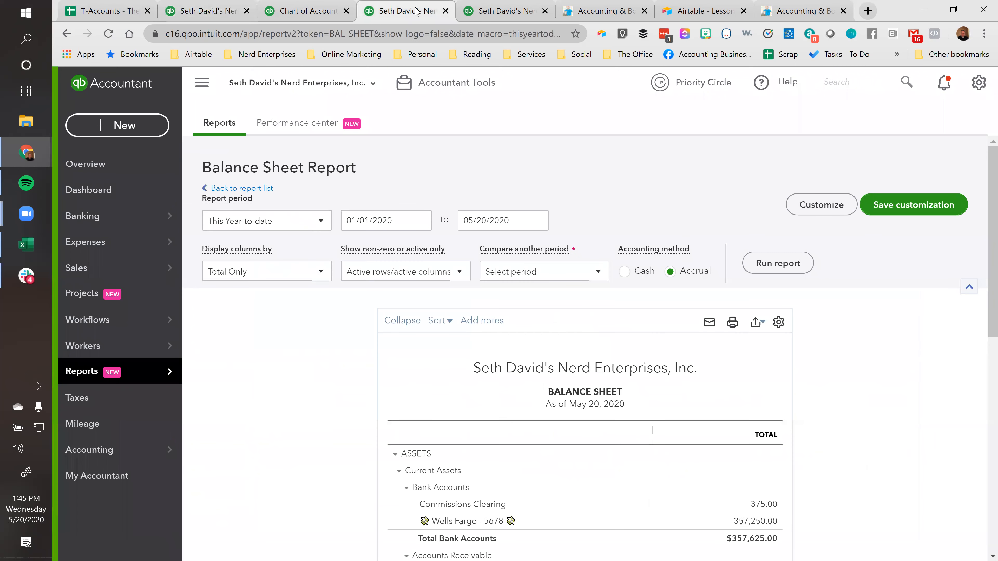
pyautogui.click(769, 267)
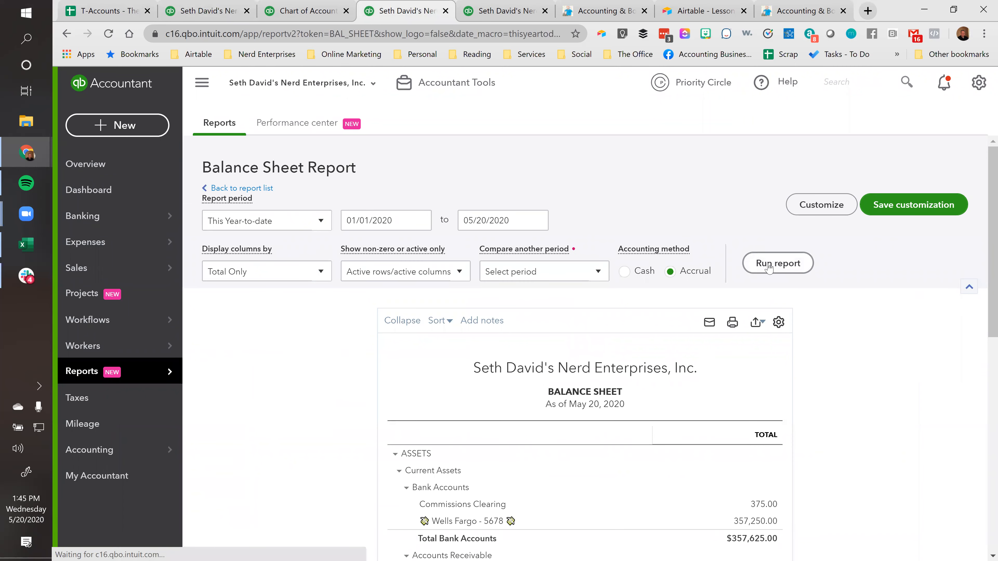
pyautogui.scroll(-5, 768, 267)
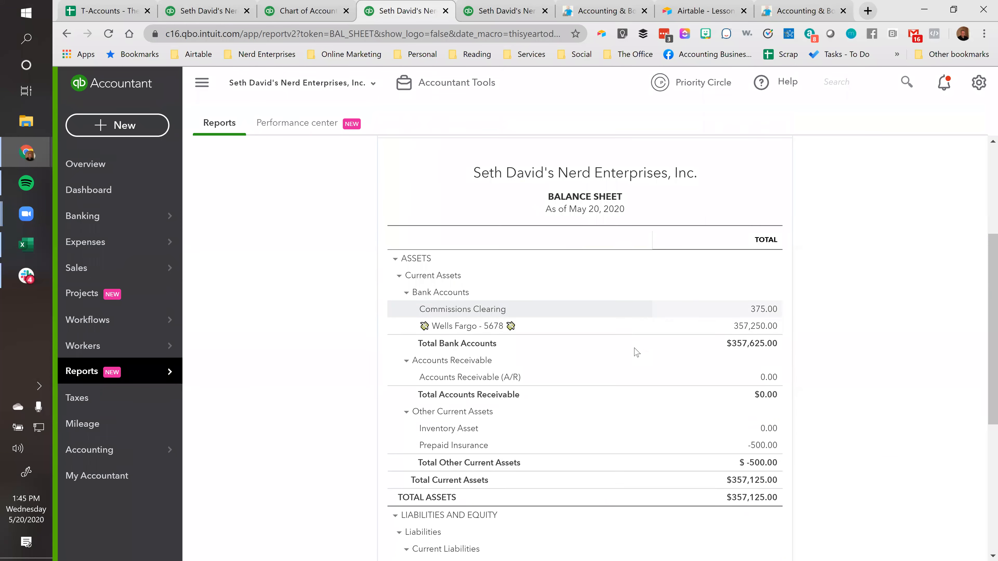
pyautogui.scroll(-6, 636, 351)
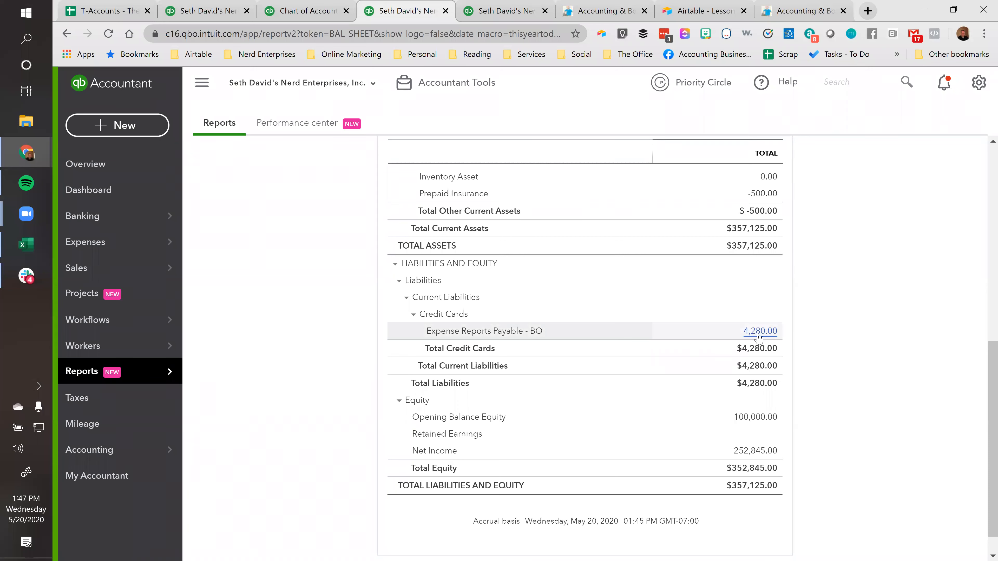
# View the bank transaction file upload options in Banking, and close the upload page
pyautogui.click(80, 222)
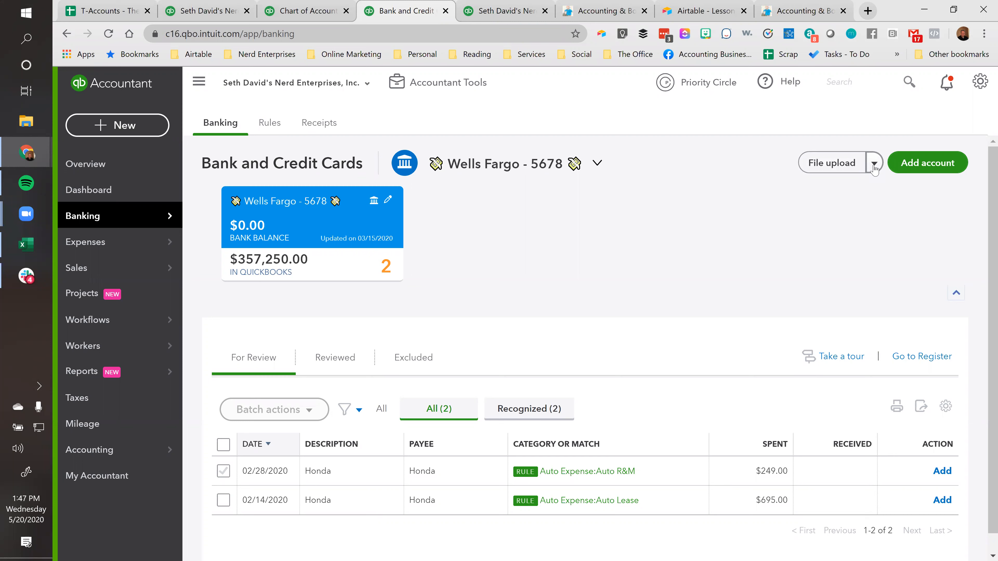
pyautogui.click(875, 167)
pyautogui.click(844, 163)
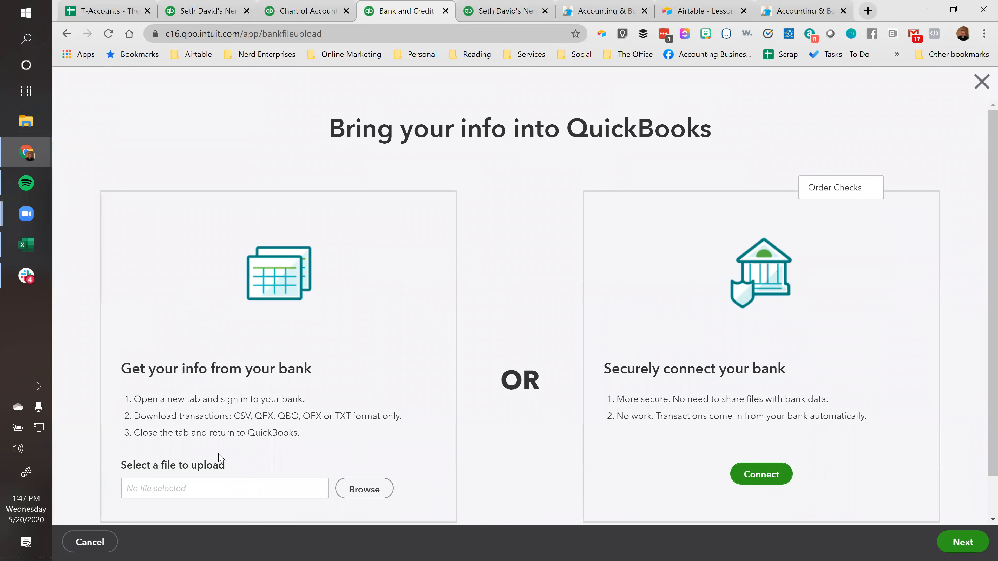
pyautogui.scroll(-1, 202, 478)
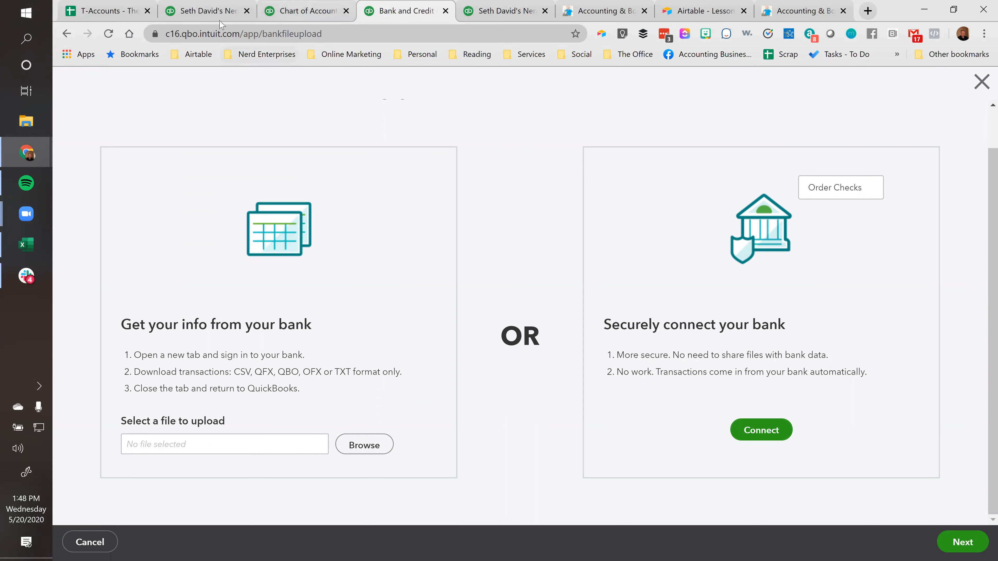
pyautogui.click(211, 16)
pyautogui.click(308, 12)
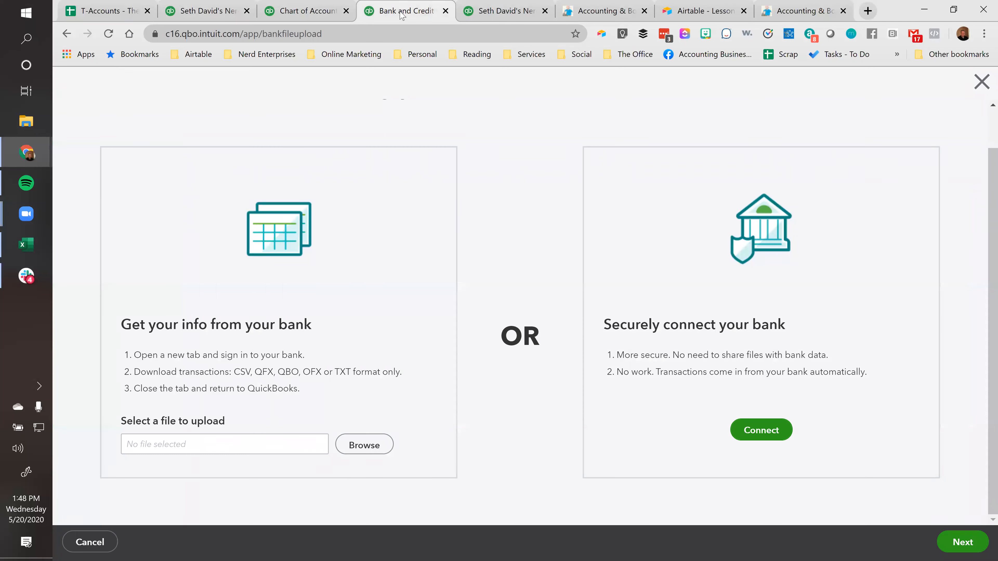
pyautogui.click(403, 15)
pyautogui.click(979, 83)
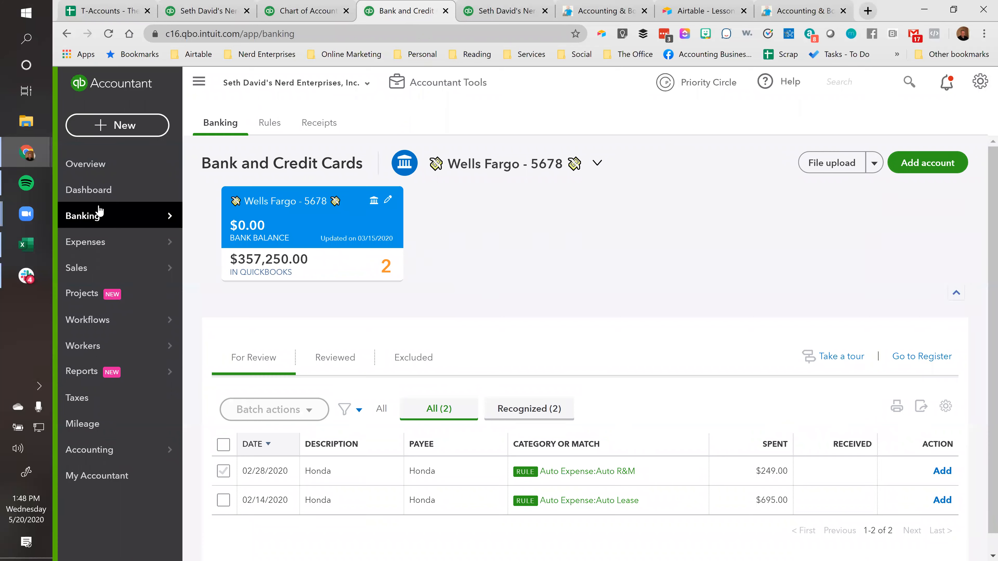
# Reopen the Balance Sheet report and examine its credit card liabilities and equity
pyautogui.click(74, 376)
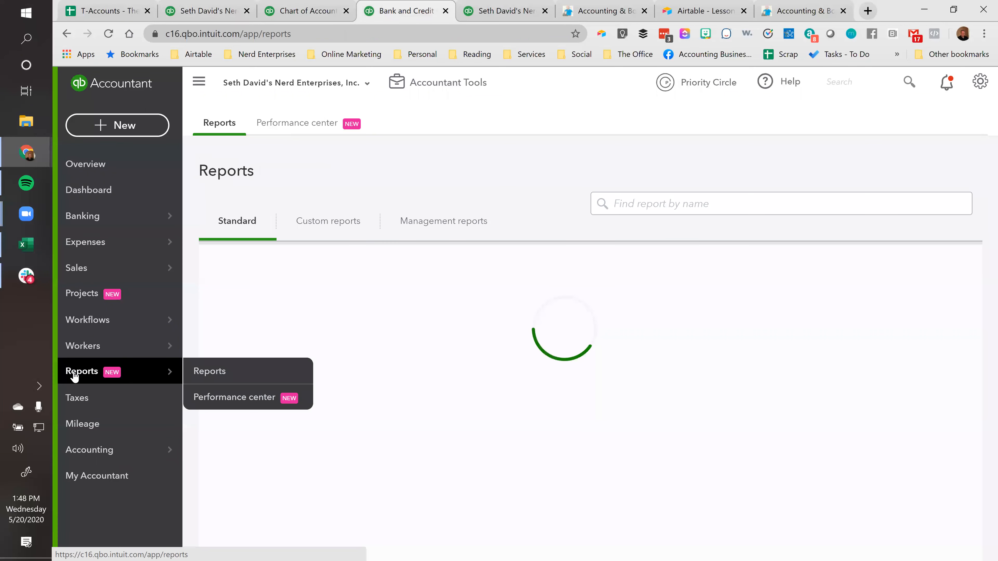
pyautogui.scroll(-2, 510, 271)
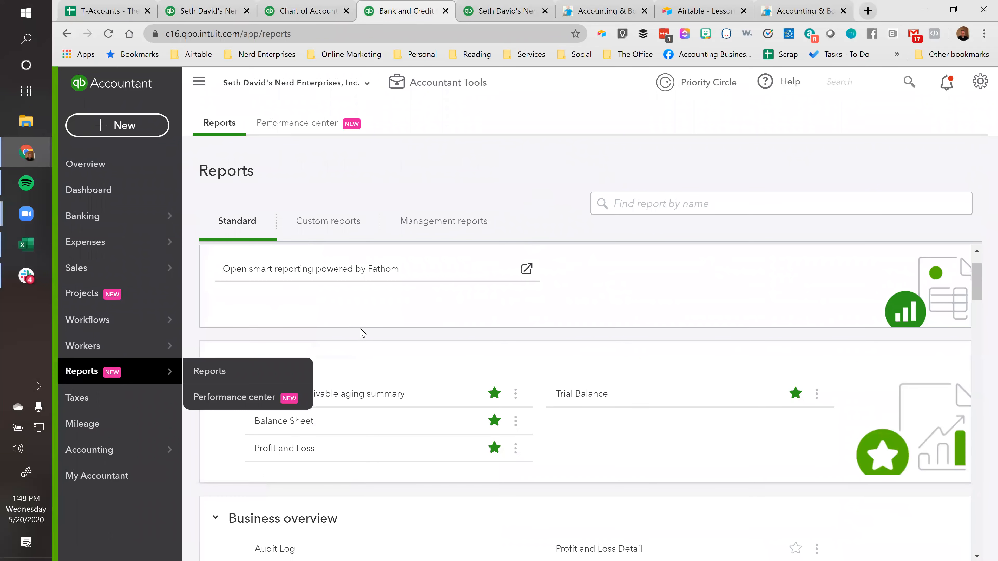
pyautogui.click(281, 421)
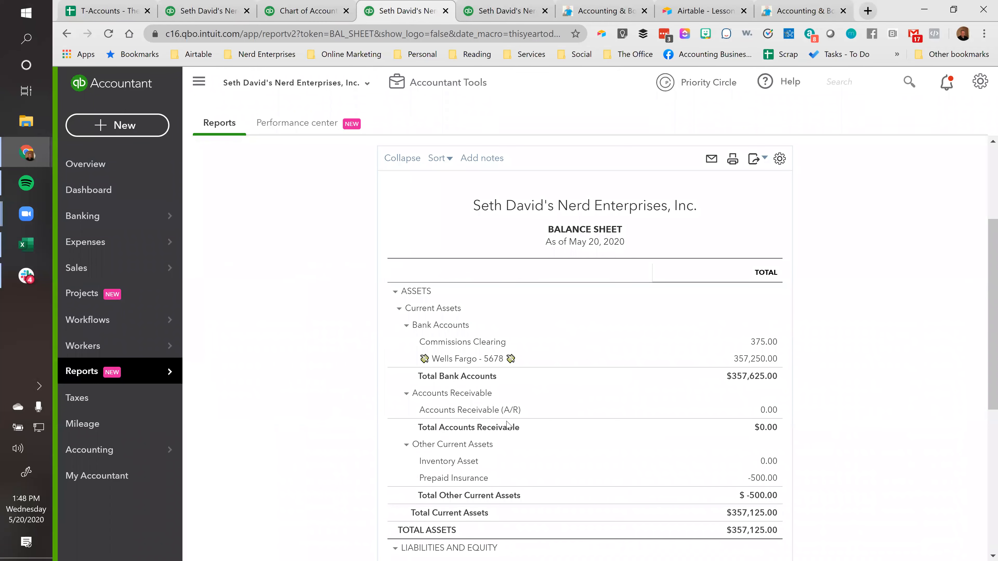
pyautogui.scroll(-5, 506, 409)
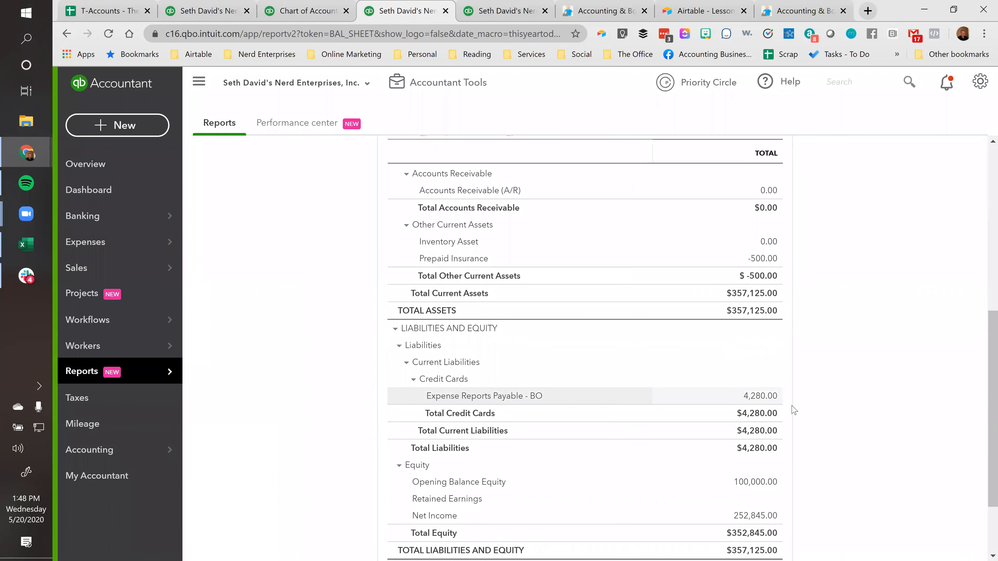
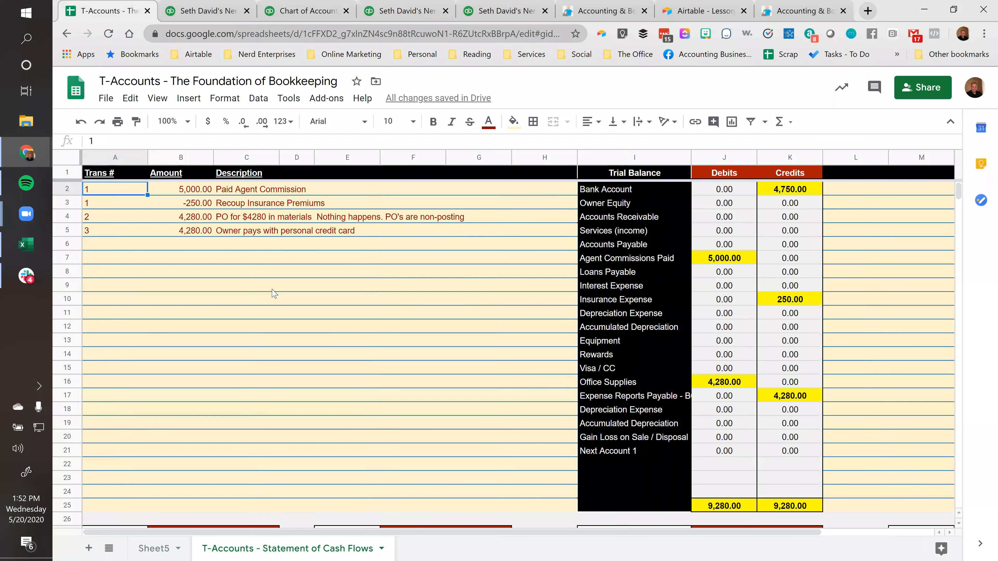
pyautogui.press('Right')
pyautogui.press('Down')
pyautogui.press('Down')
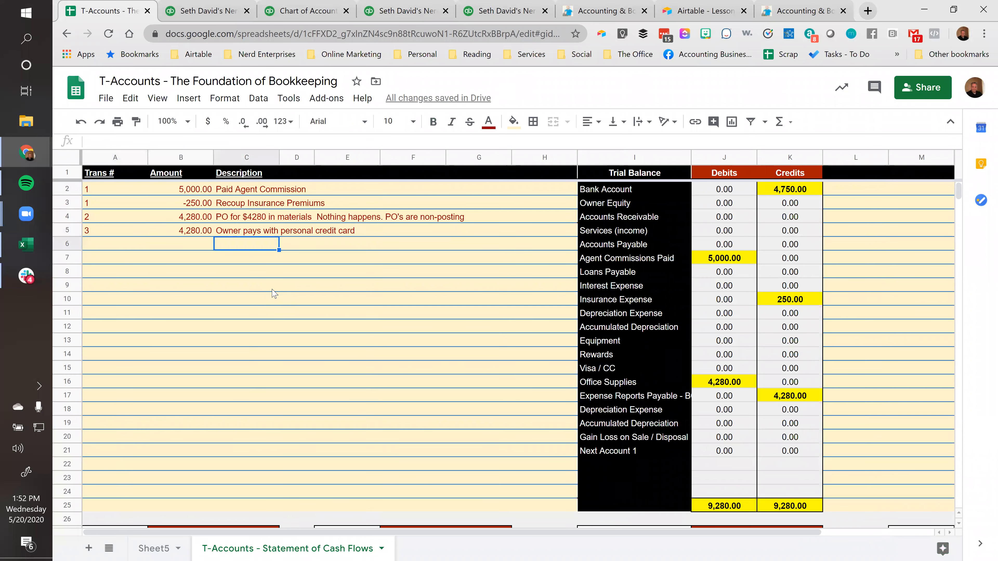
# Add the description "New vehicle $30k, tradein valued at $2500" in the transaction list's first empty row and remove its trailing line break
pyautogui.click(187, 143)
pyautogui.write('New vehicle $30k, tradein valued at $2500')
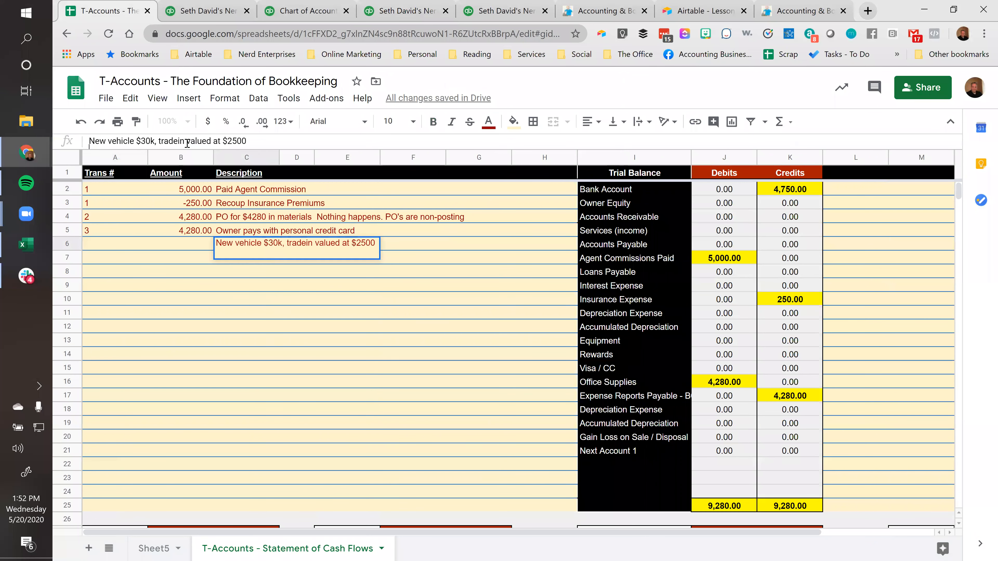
pyautogui.press('Tab')
pyautogui.press('Left')
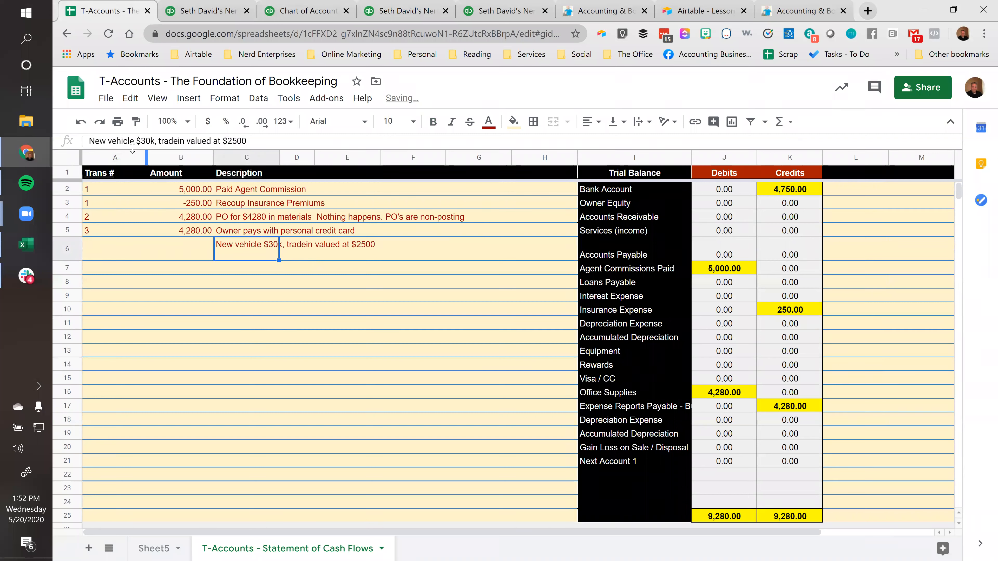
pyautogui.click(272, 140)
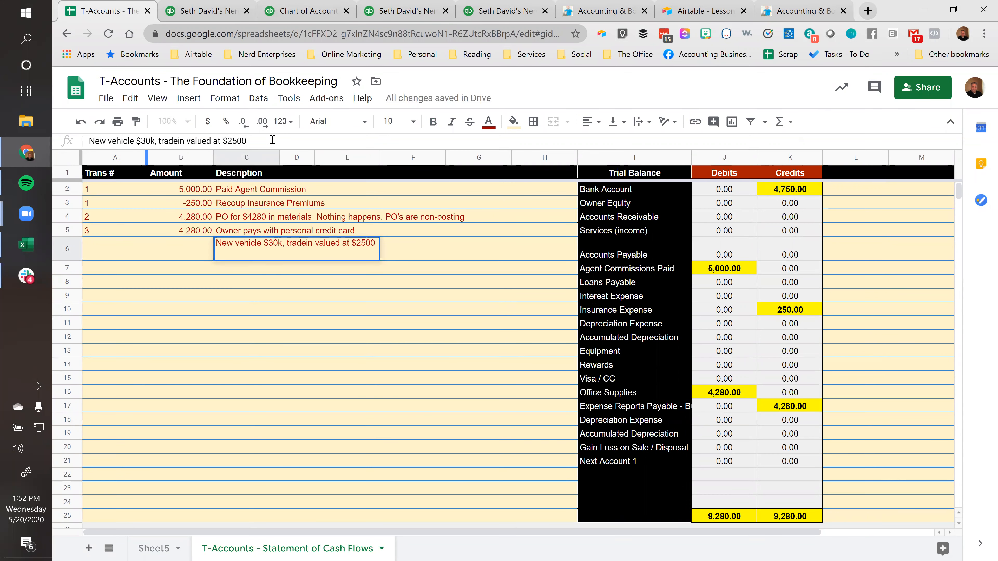
pyautogui.write('\\')
pyautogui.press('Return')
# Enter 2,500 as the amount for the new vehicle transaction
pyautogui.press('Up')
pyautogui.press('Left')
pyautogui.write('2,500')
pyautogui.press('Return')
# Set the new vehicle transaction's amount to 30,000 and its transaction number to 4
pyautogui.press('Up')
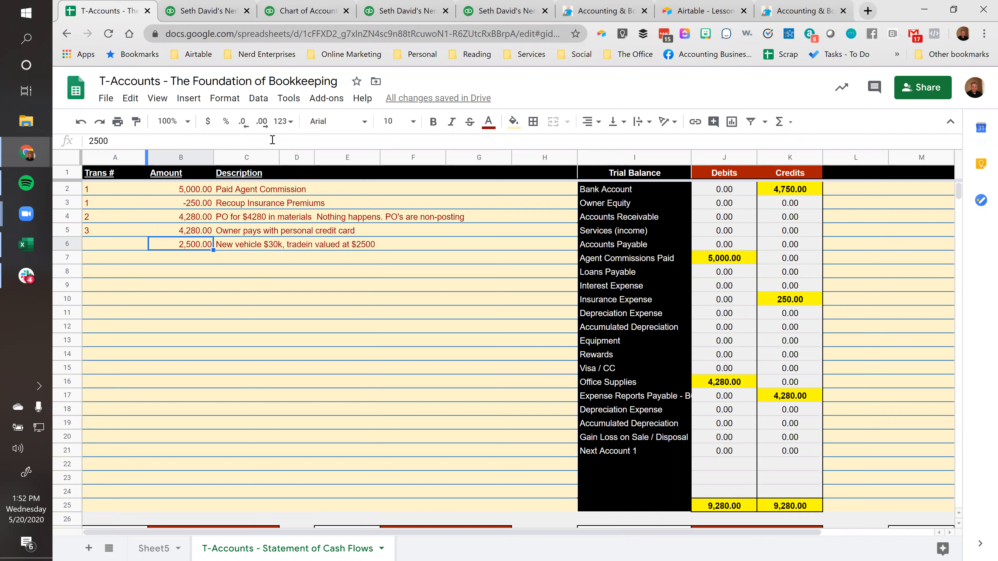
pyautogui.write('30')
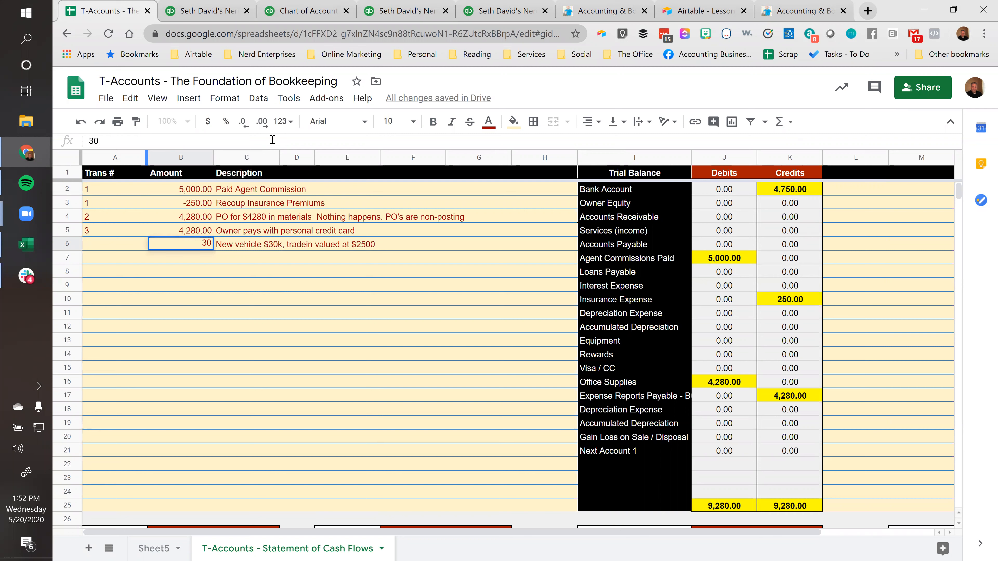
pyautogui.write(',000')
pyautogui.press('Return')
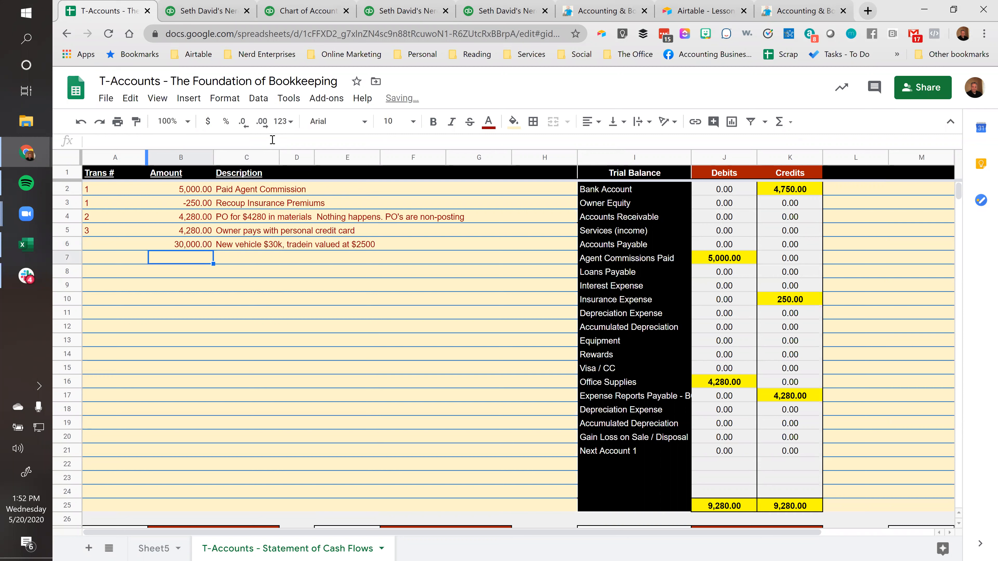
pyautogui.press('Up')
pyautogui.press('Left')
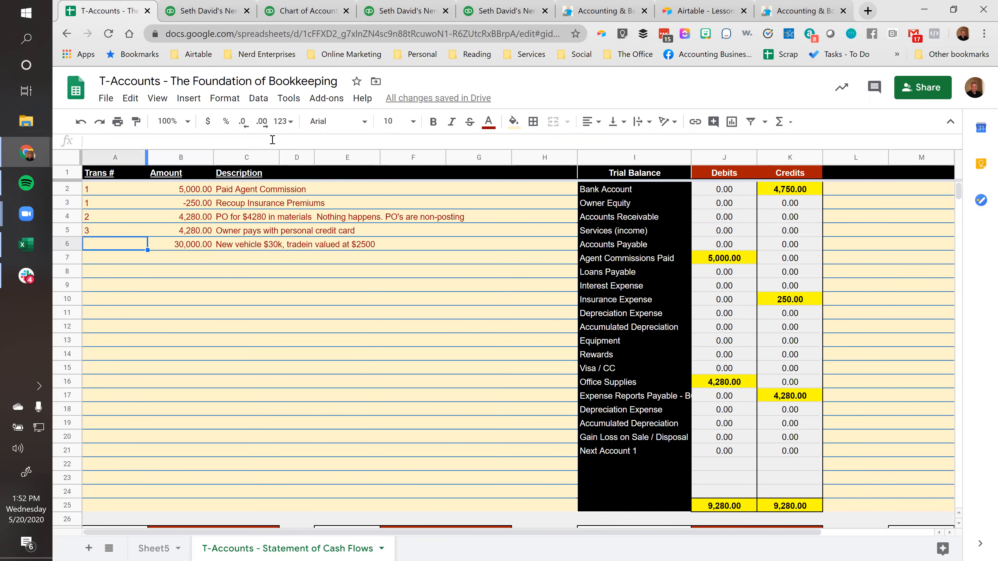
pyautogui.write('4')
pyautogui.press('Tab')
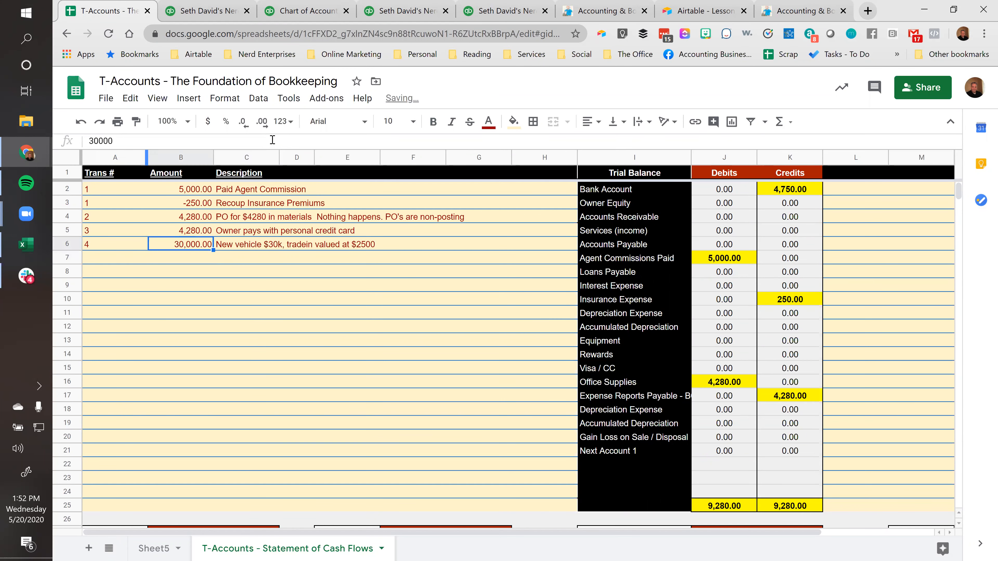
pyautogui.press('Right')
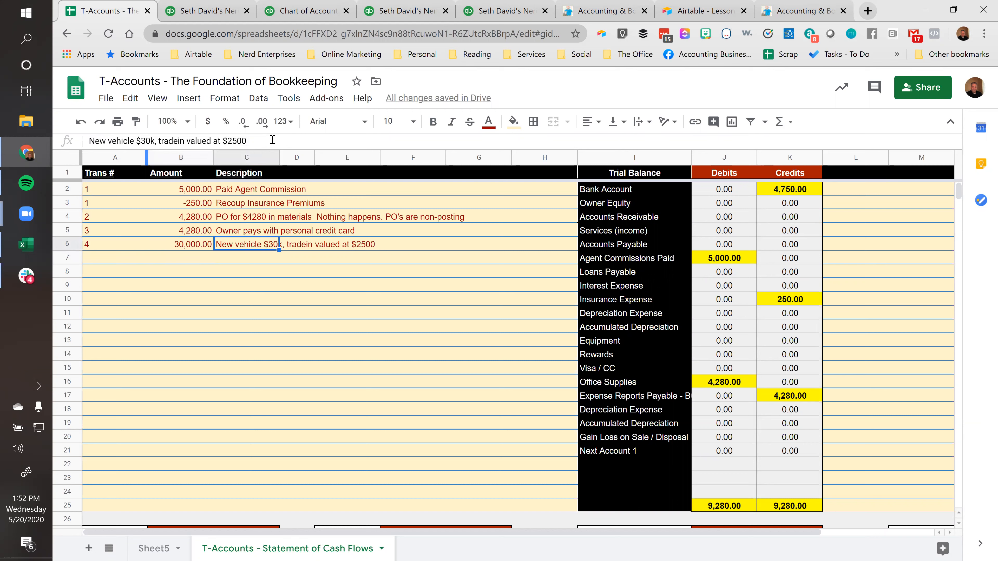
pyautogui.press('Right')
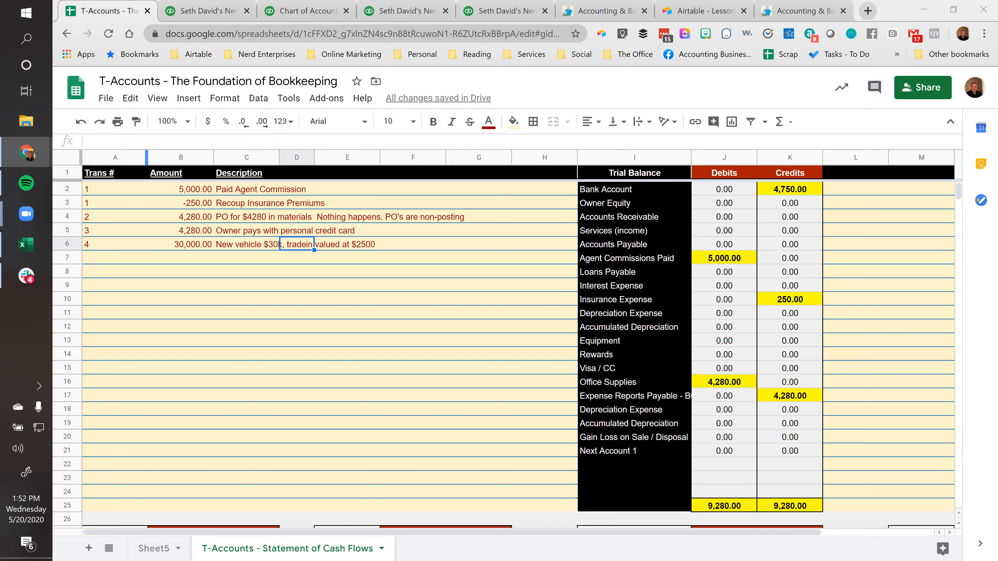
# Examine the new vehicle transaction's amount against the trade-in value in its description
pyautogui.click(184, 261)
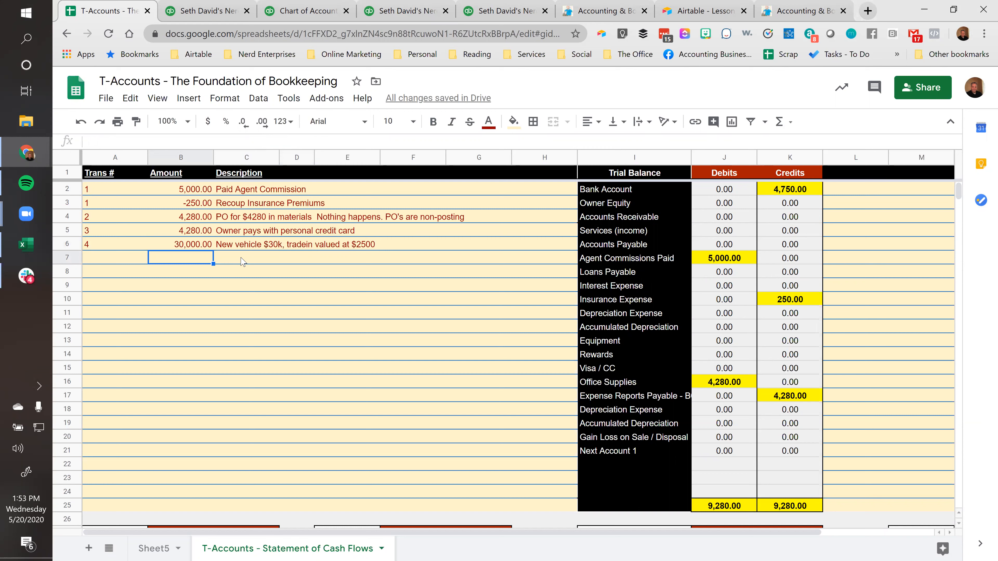
pyautogui.click(275, 260)
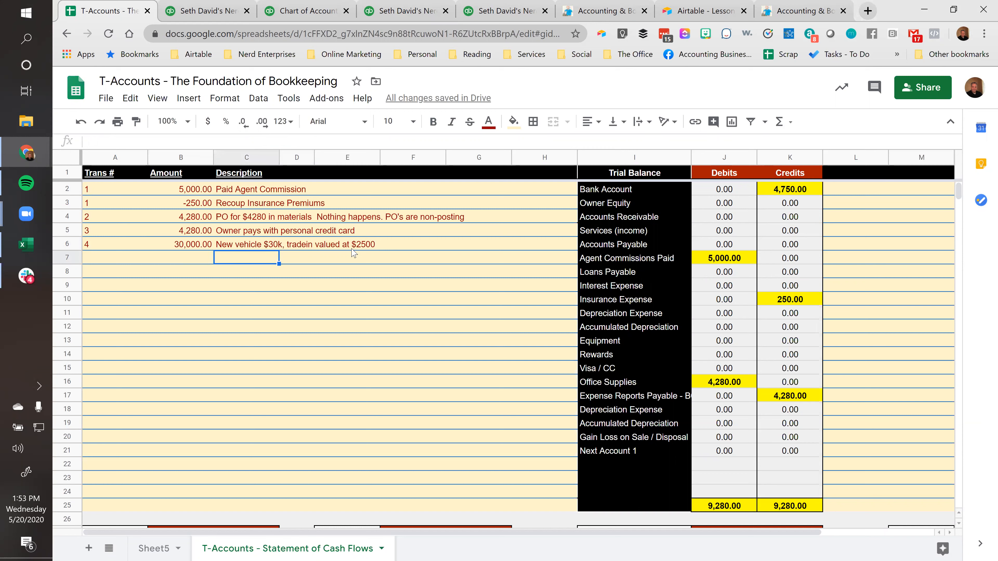
pyautogui.click(359, 249)
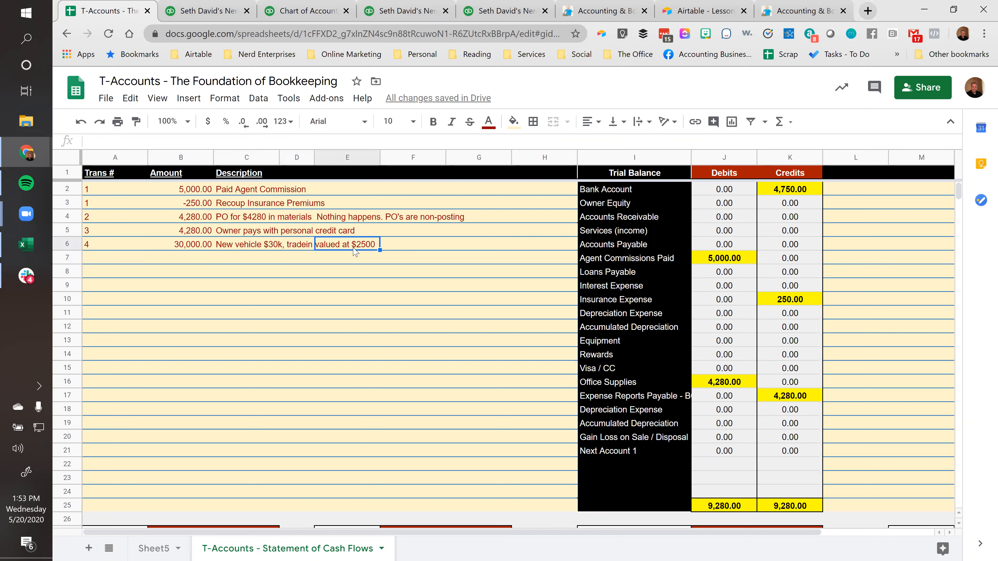
pyautogui.click(245, 262)
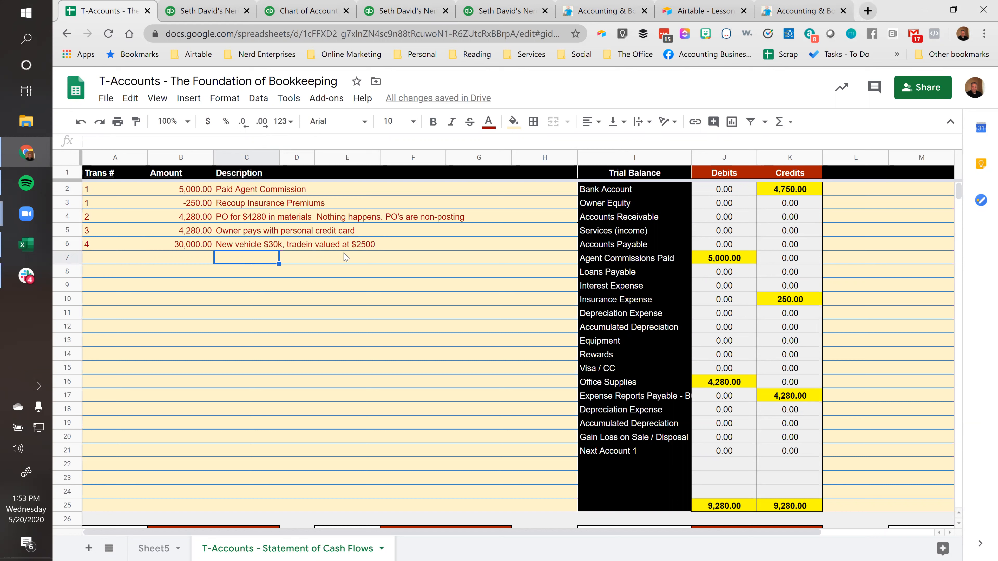
pyautogui.click(355, 247)
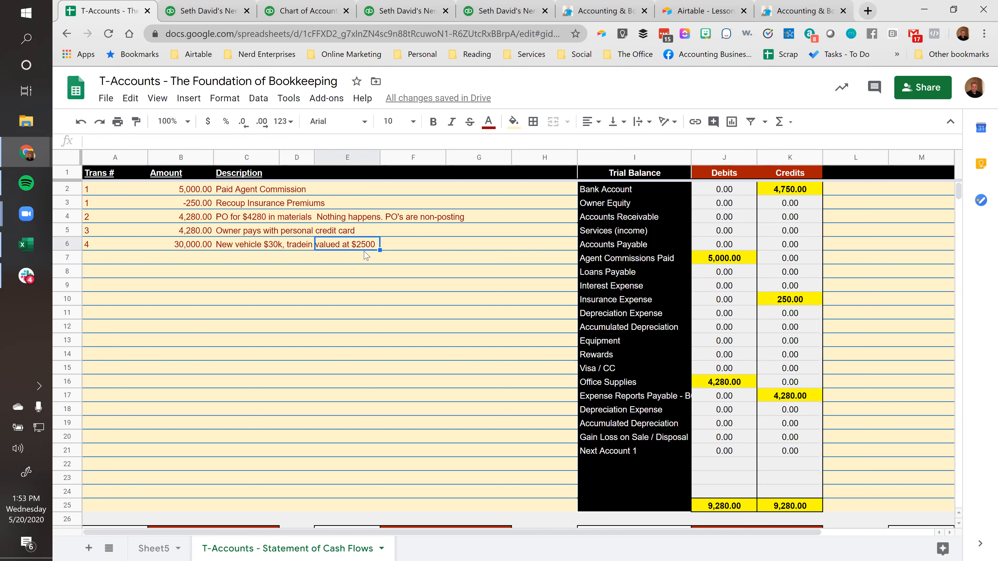
pyautogui.click(204, 258)
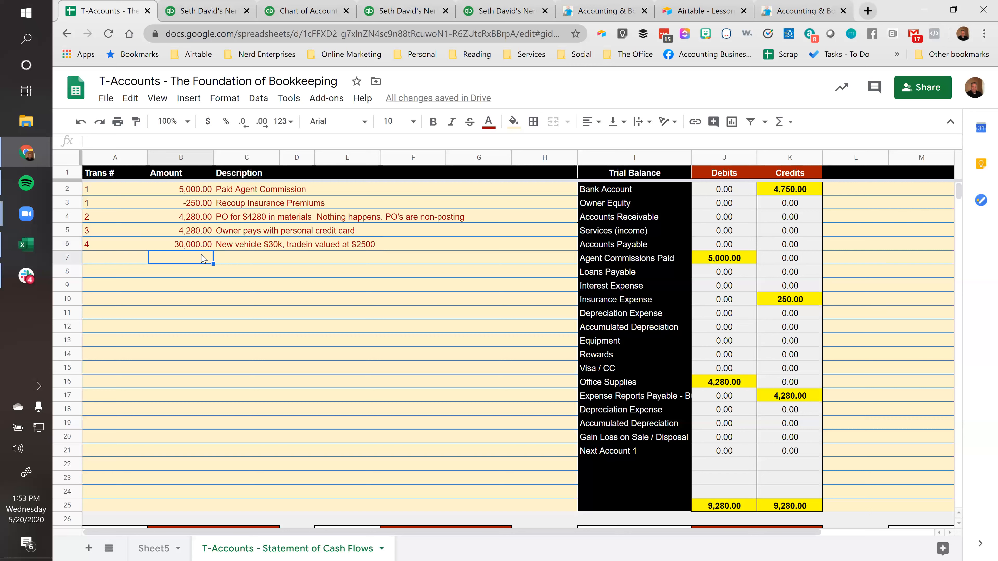
pyautogui.moveTo(203, 251); pyautogui.dragTo(247, 259)
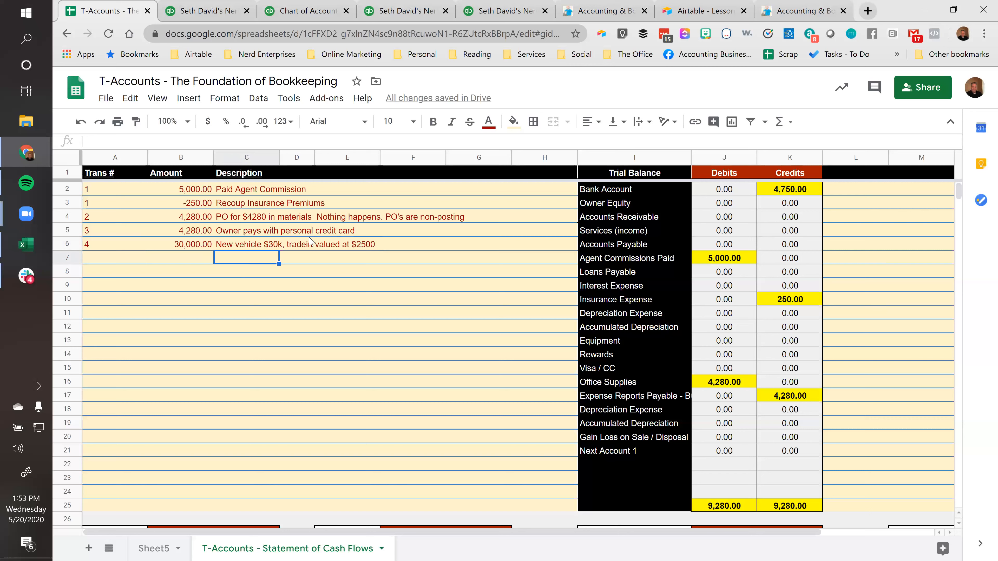
pyautogui.click(311, 246)
pyautogui.click(193, 261)
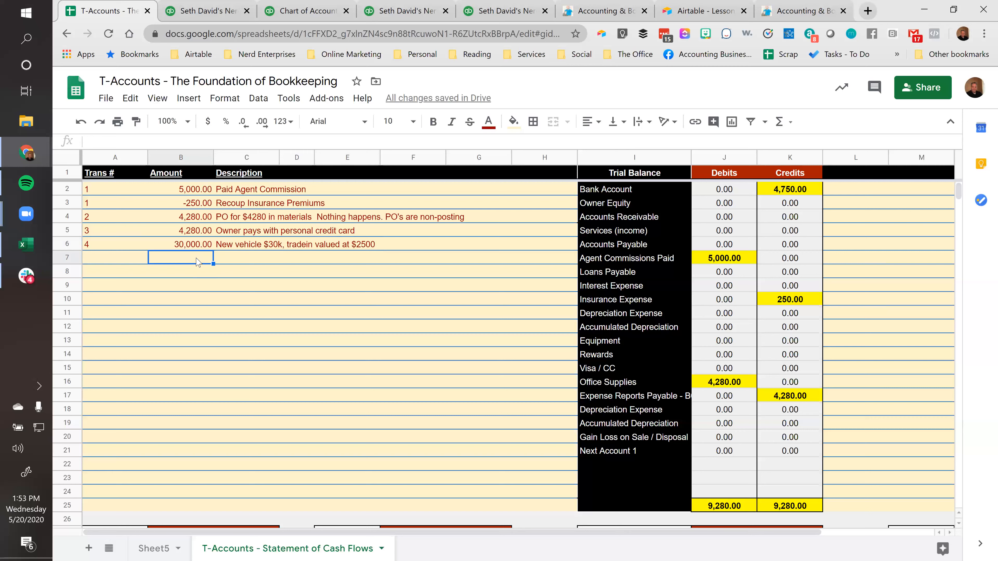
pyautogui.click(203, 250)
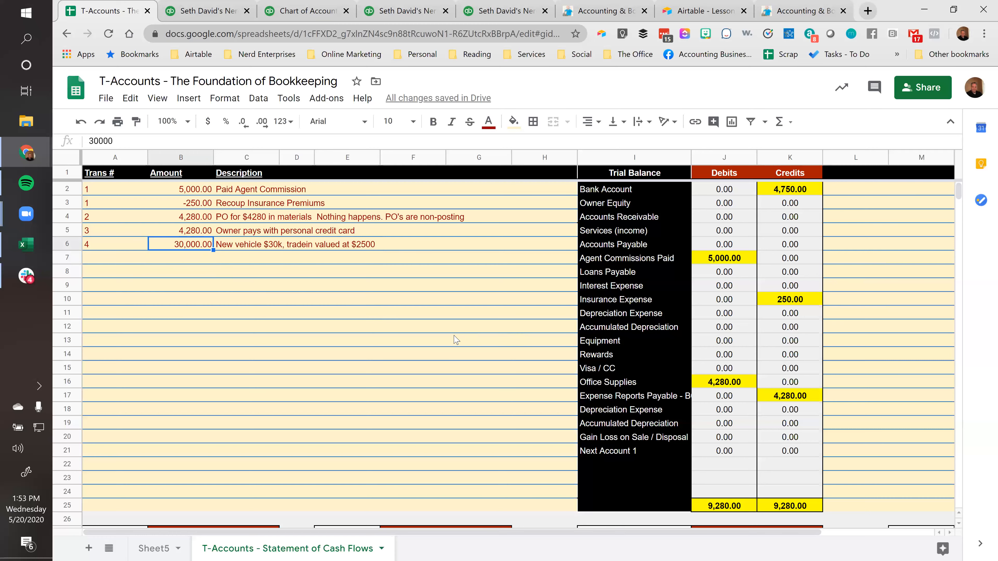
# Rename the Accounts Receivable T-account as Vehicles
pyautogui.scroll(-5, 457, 340)
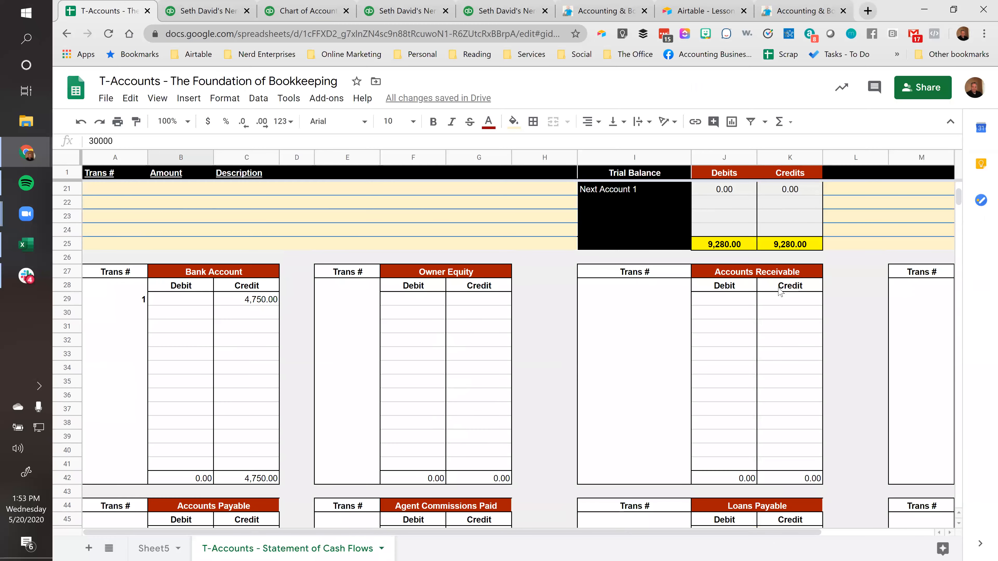
pyautogui.click(722, 275)
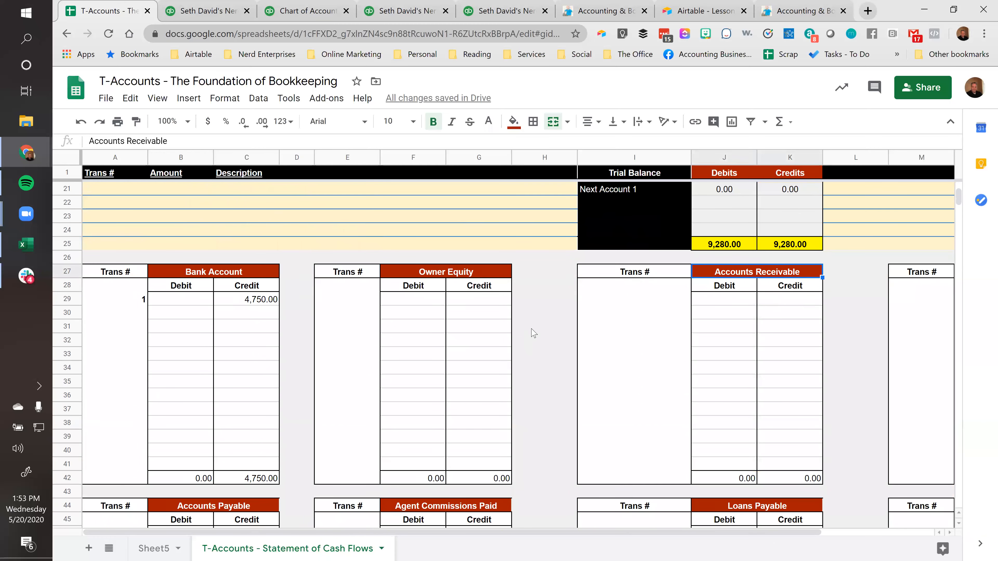
pyautogui.write('Vehi')
pyautogui.write('cl')
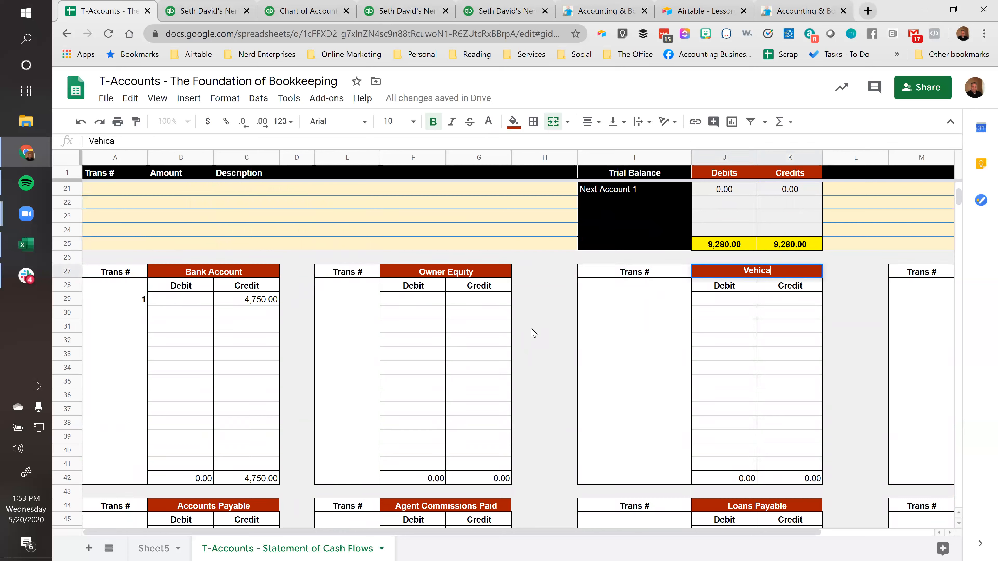
pyautogui.write('es')
pyautogui.press('Return')
pyautogui.press('Up')
# Enter a 30,000 debit in the first row of the Vehicles T-account
pyautogui.press('Down')
pyautogui.press('Down')
pyautogui.write('30000')
pyautogui.press('Return')
pyautogui.press('Up')
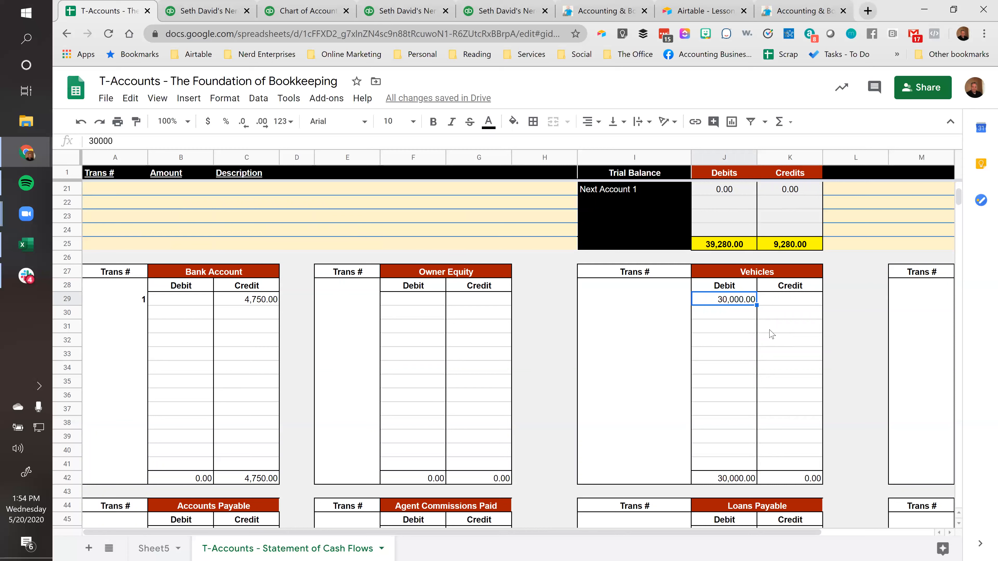
pyautogui.click(765, 315)
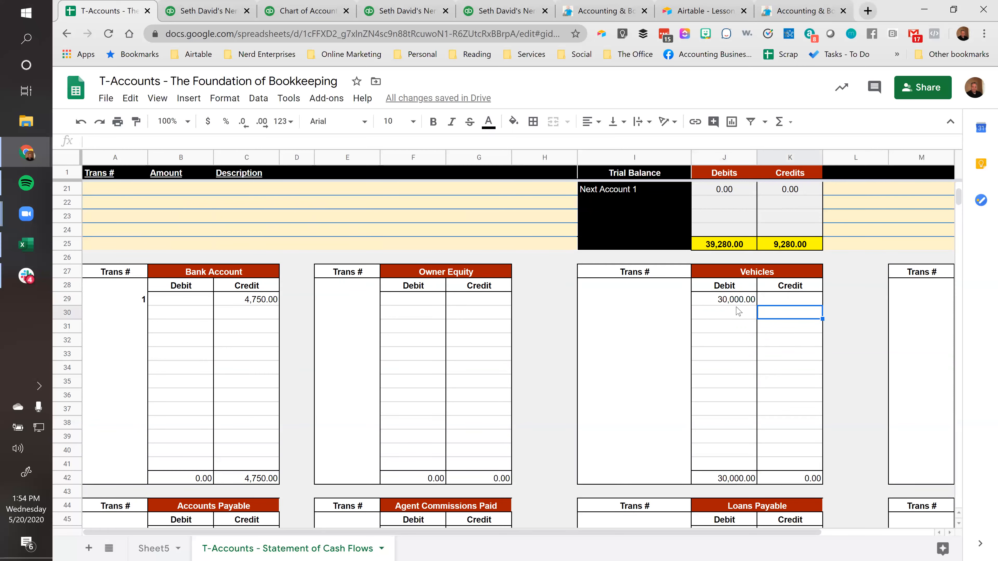
# Look up the vehicle purchase's transaction number and enter 4 beside the Vehicles debit
pyautogui.click(673, 298)
pyautogui.scroll(6, 273, 280)
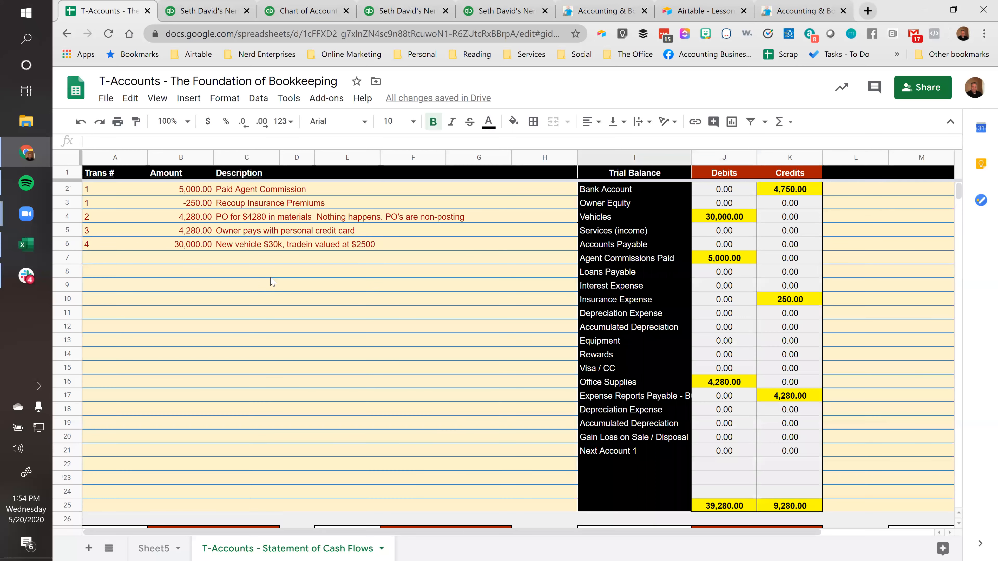
pyautogui.click(109, 245)
pyautogui.scroll(-6, 326, 328)
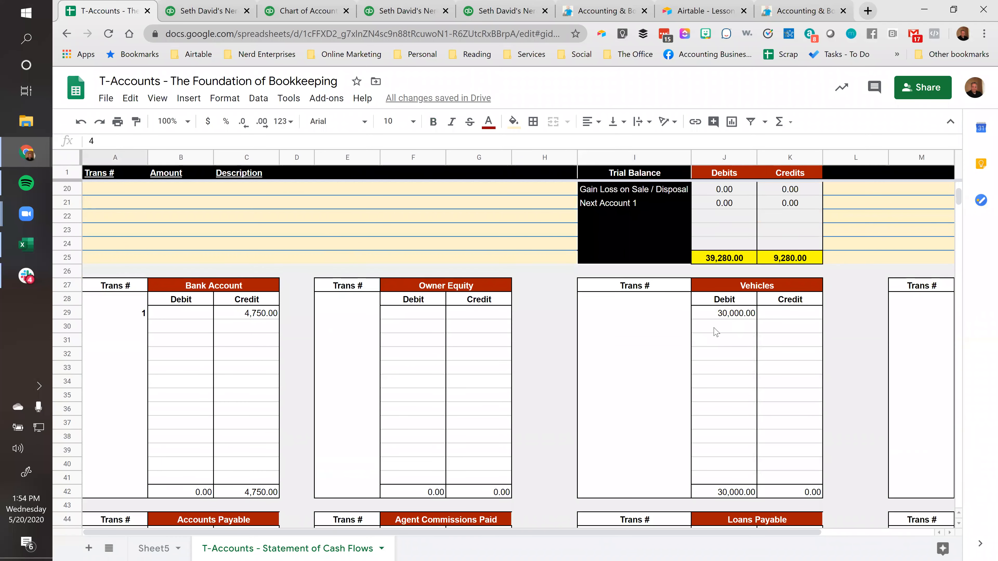
pyautogui.click(675, 312)
pyautogui.write('4')
pyautogui.press('Return')
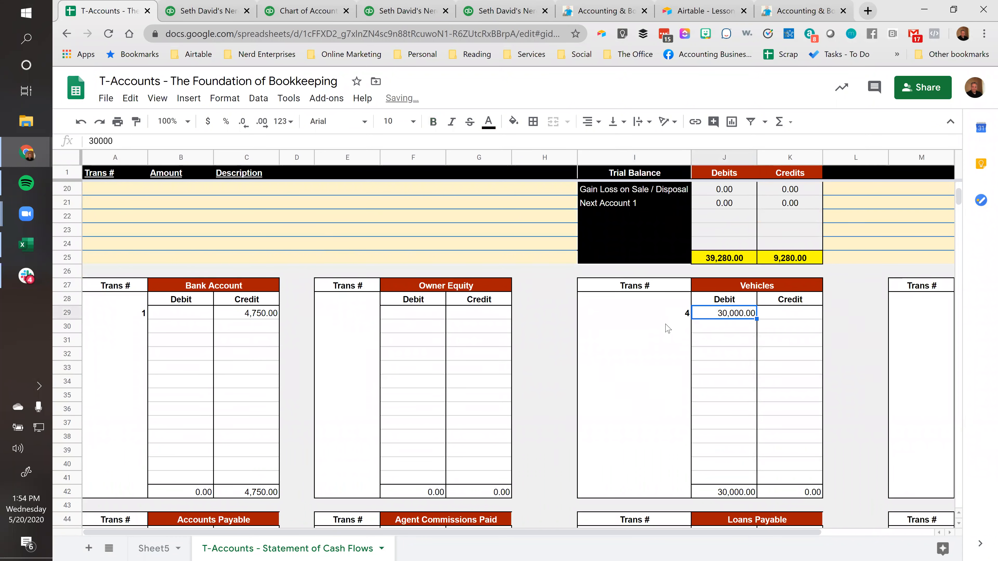
pyautogui.press('Up')
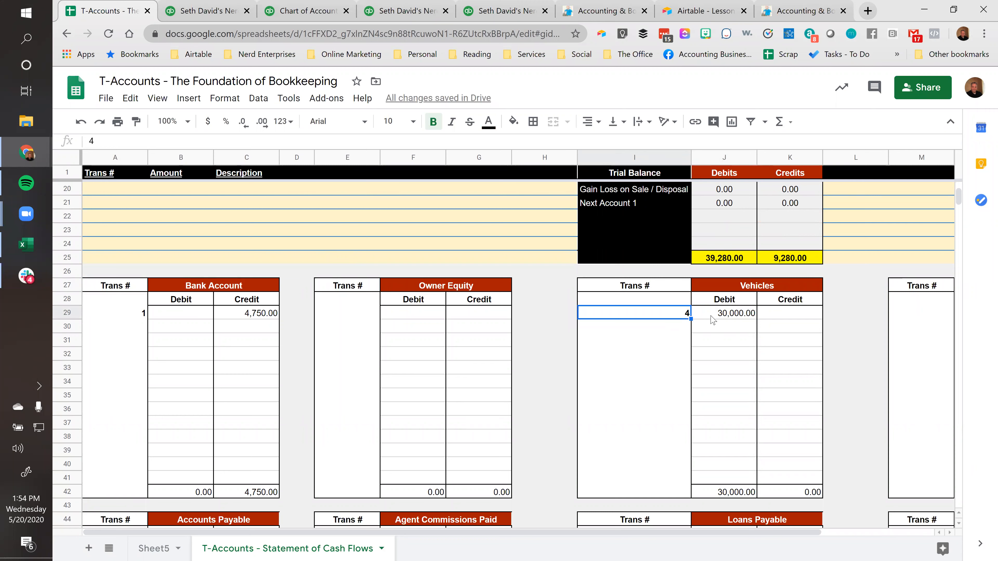
pyautogui.click(713, 329)
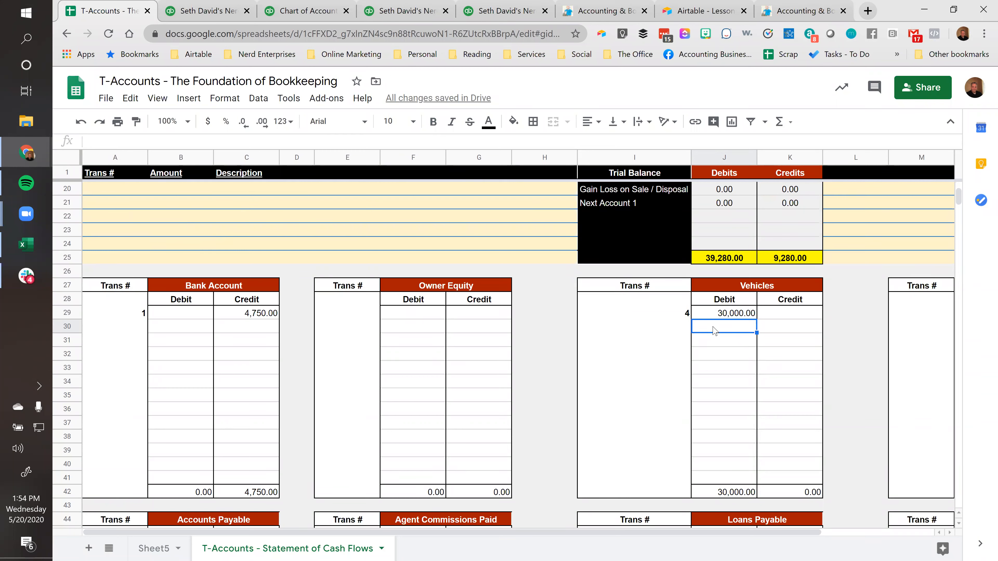
# Rename the Loans Payable T-account as "Loans Payable - Vehicle"
pyautogui.scroll(-4, 714, 330)
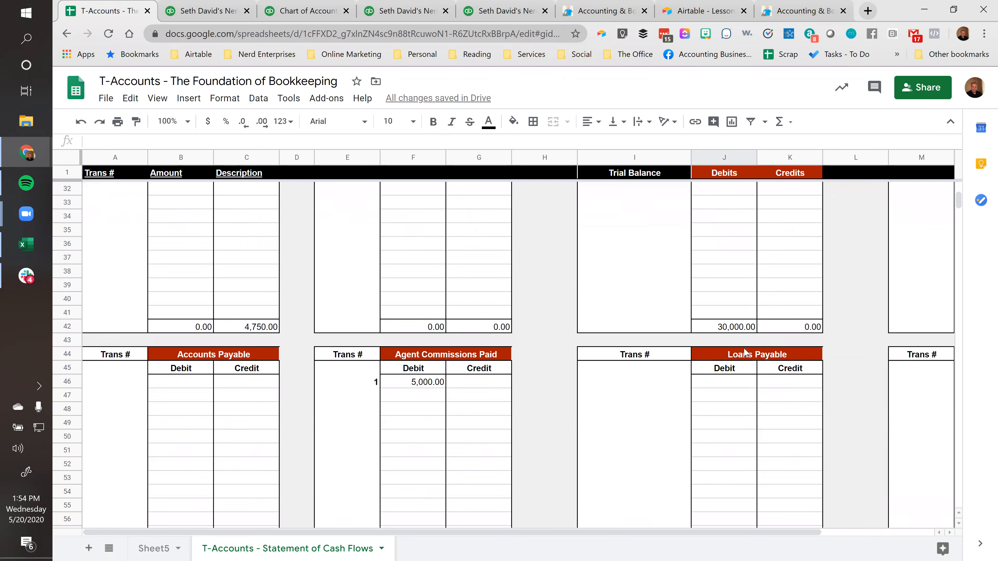
pyautogui.click(745, 356)
pyautogui.click(156, 140)
pyautogui.write('- Vehicle')
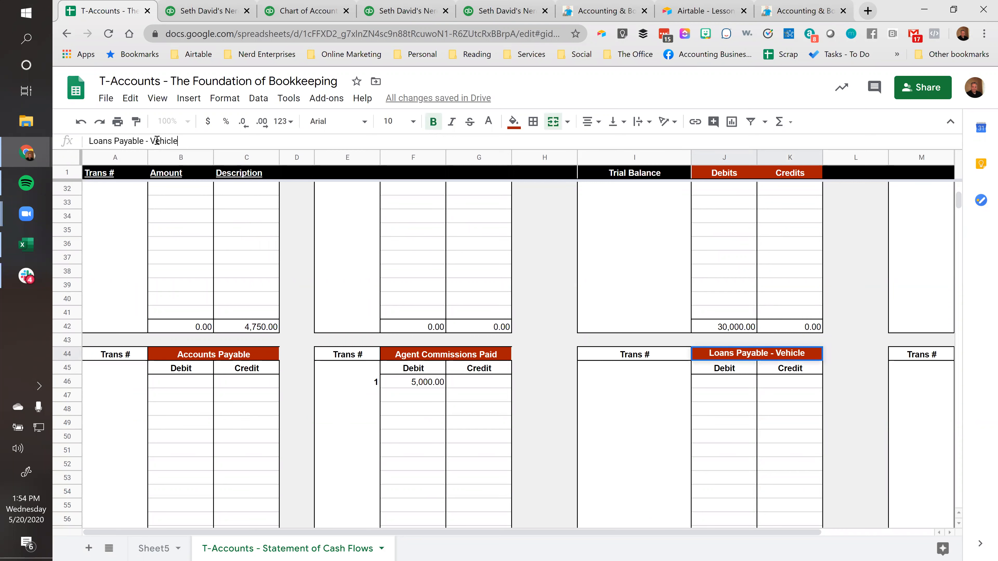
pyautogui.press('Return')
pyautogui.press('Down')
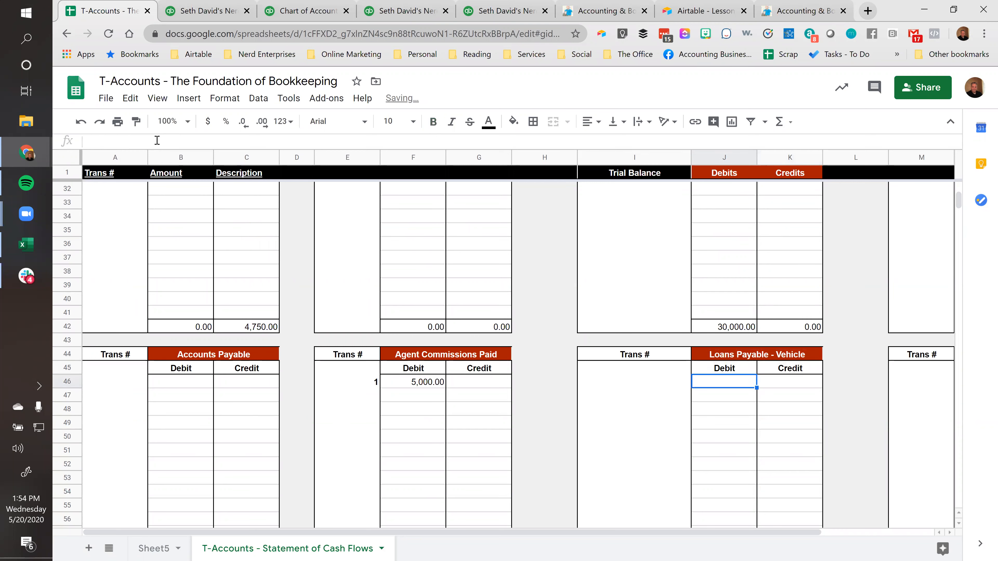
# Enter =30000-2500 as the first credit in the Loans Payable - Vehicle T-account
pyautogui.click(790, 386)
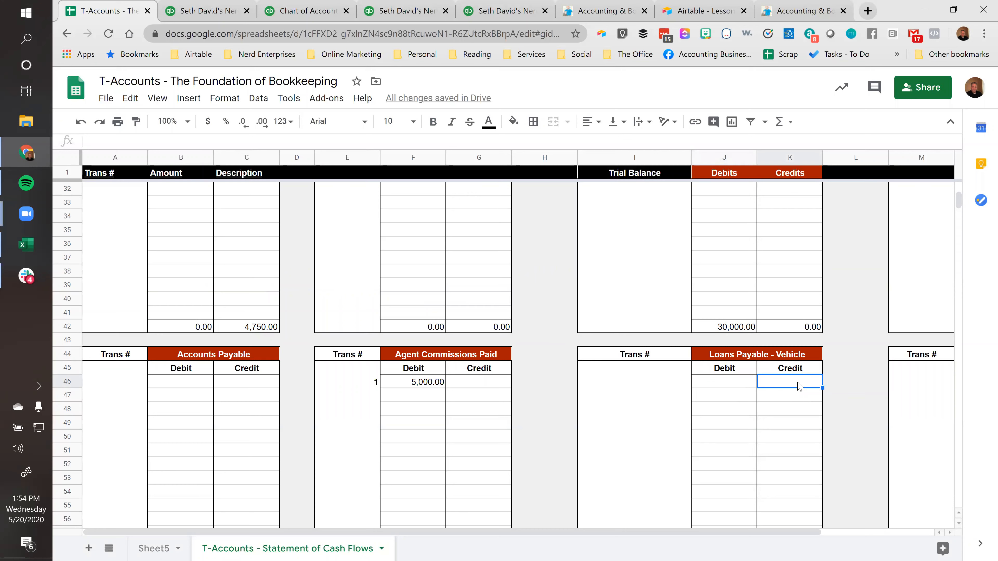
pyautogui.scroll(4, 797, 385)
pyautogui.click(724, 317)
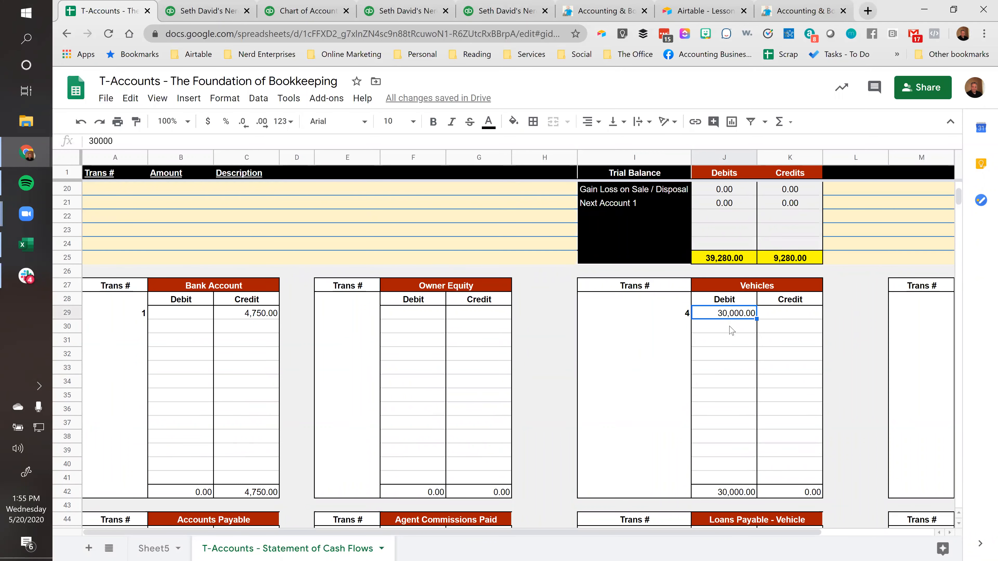
pyautogui.scroll(-4, 737, 357)
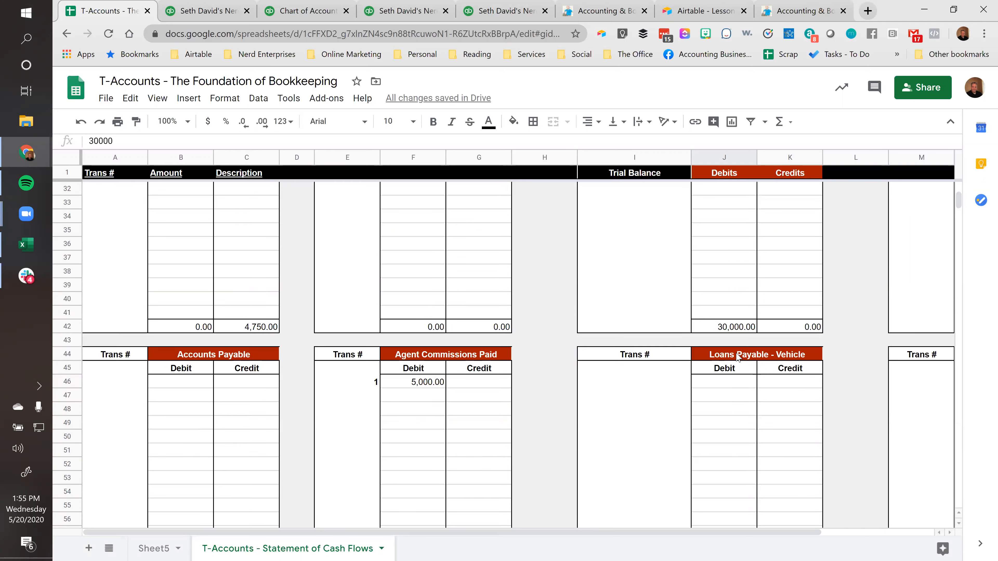
pyautogui.click(777, 385)
pyautogui.click(99, 143)
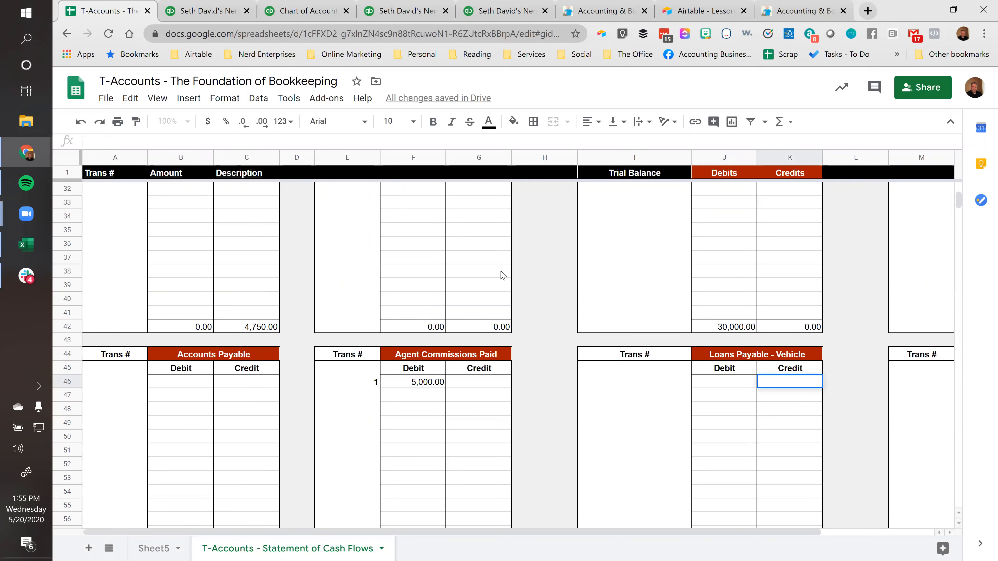
pyautogui.write('=30000')
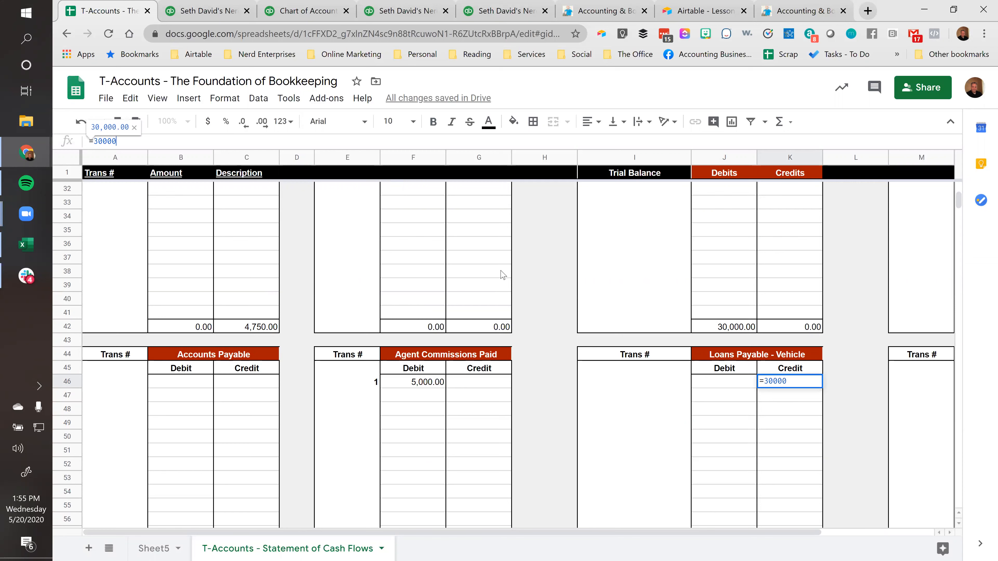
pyautogui.write('-2500')
pyautogui.hotkey('ctrl', 'Return')
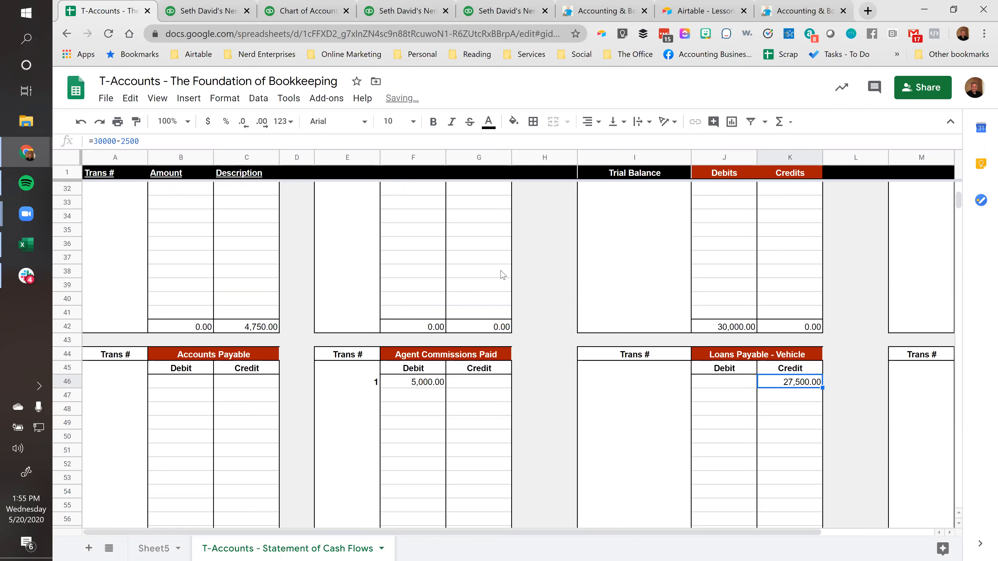
# Enter transaction number 4 beside the Loans Payable - Vehicle credit
pyautogui.click(688, 387)
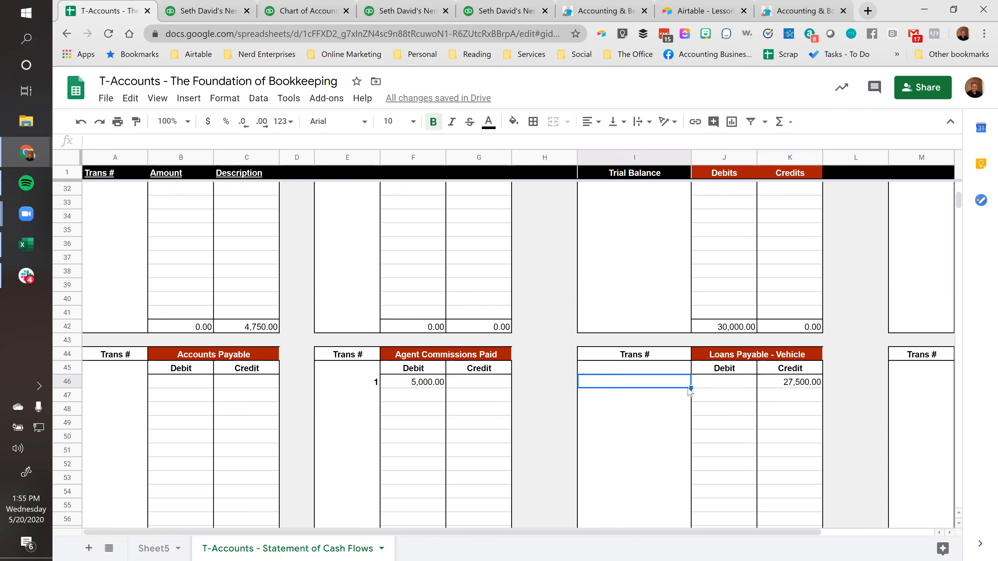
pyautogui.write('4')
pyautogui.press('Tab')
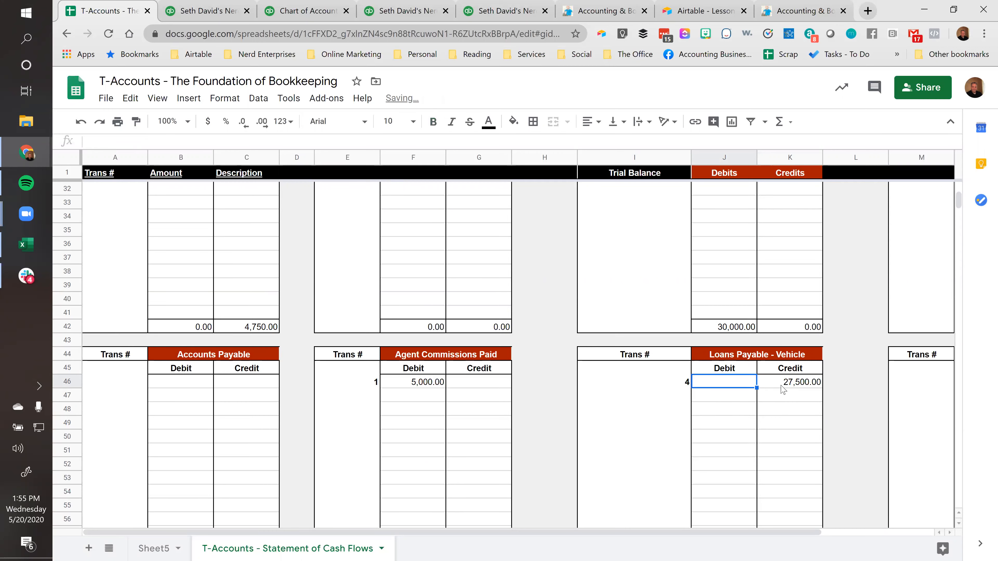
# Calculate the trial balance difference beside the credit total with =K25-J25, check it against both totals, and clear the formula
pyautogui.click(782, 387)
pyautogui.scroll(4, 742, 383)
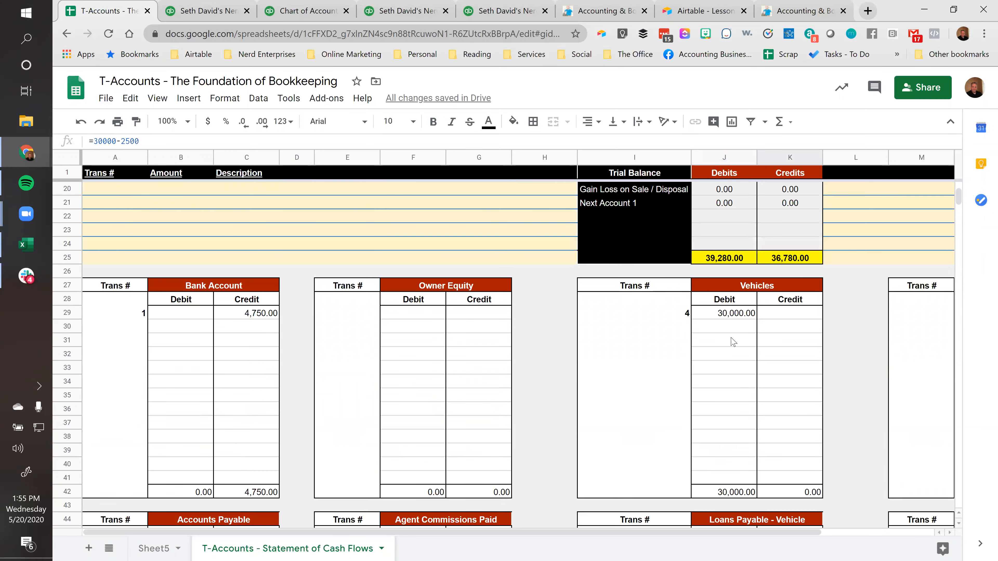
pyautogui.scroll(6, 742, 362)
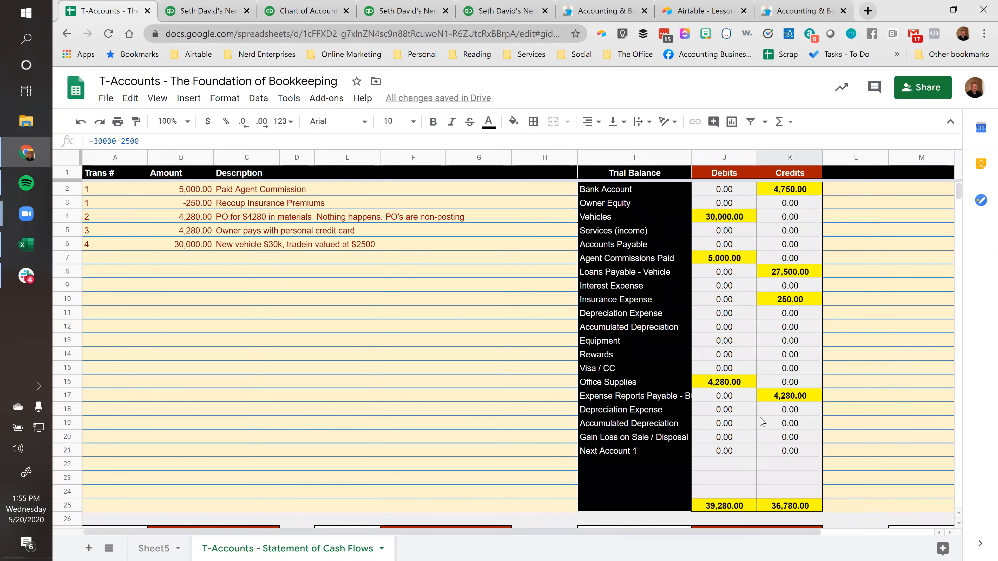
pyautogui.scroll(-4, 765, 425)
pyautogui.click(870, 343)
pyautogui.write('=')
pyautogui.press('Left')
pyautogui.write('-')
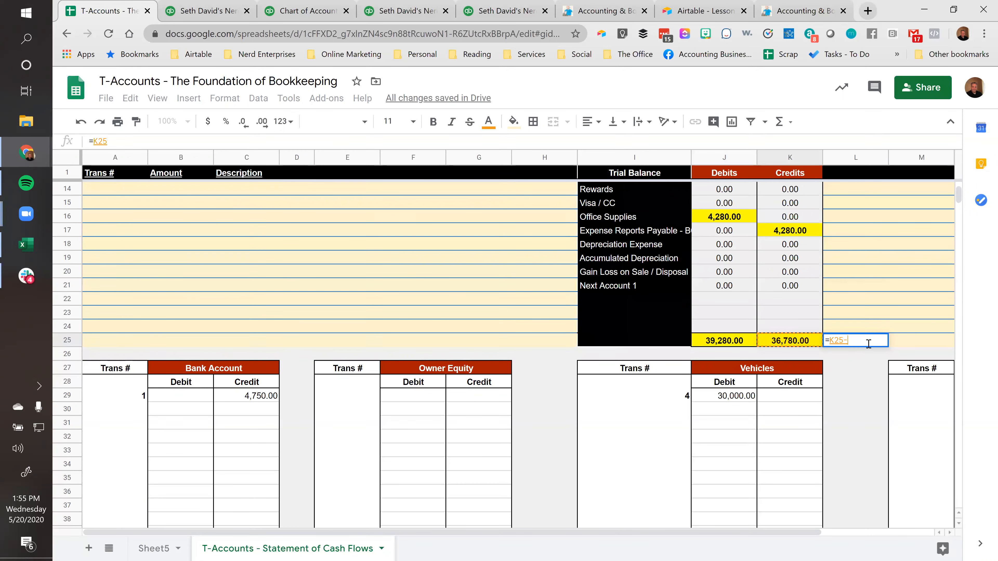
pyautogui.press('Left')
pyautogui.hotkey('ctrl', 'Return')
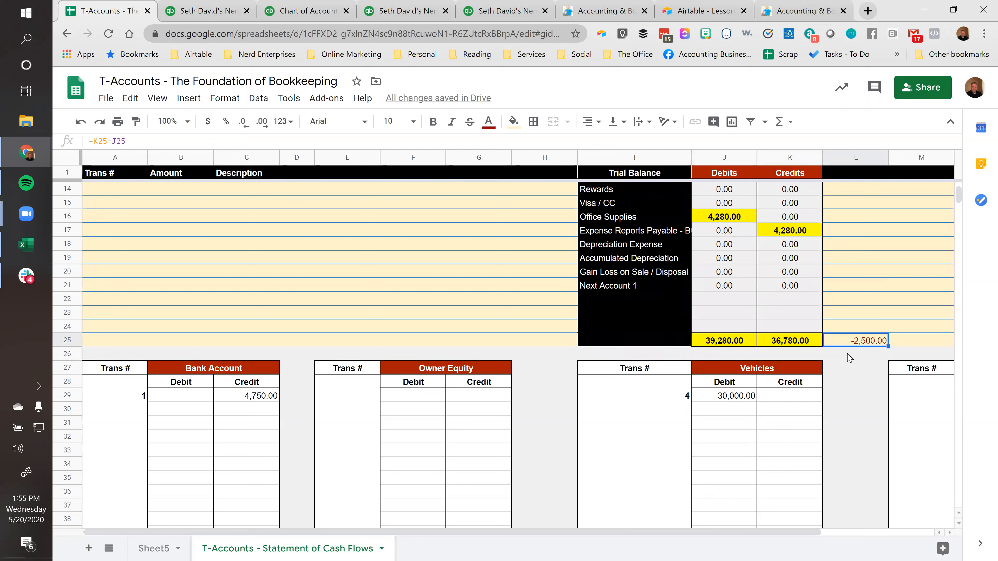
pyautogui.click(742, 343)
pyautogui.click(775, 344)
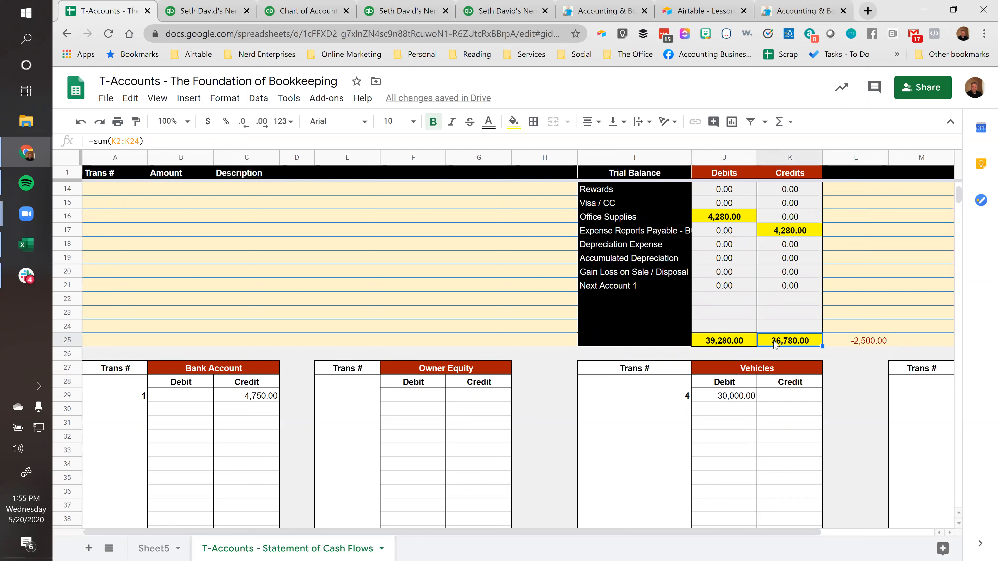
pyautogui.click(866, 341)
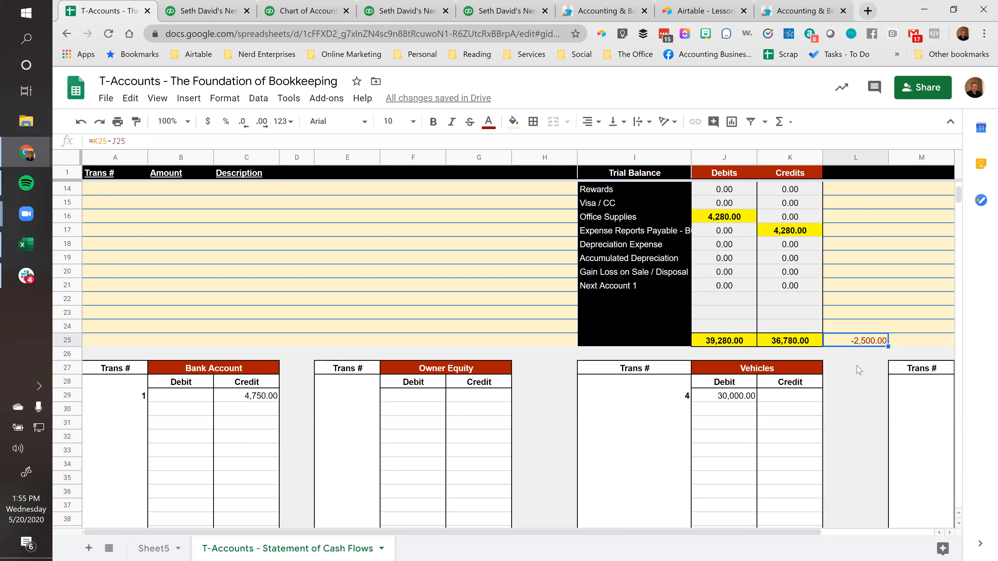
pyautogui.press('Delete')
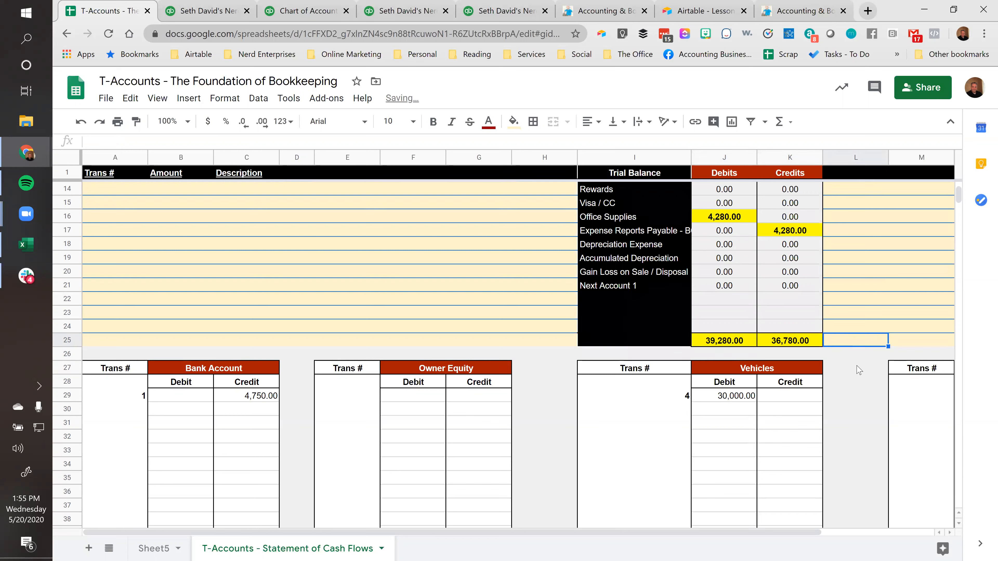
pyautogui.write('UFC')
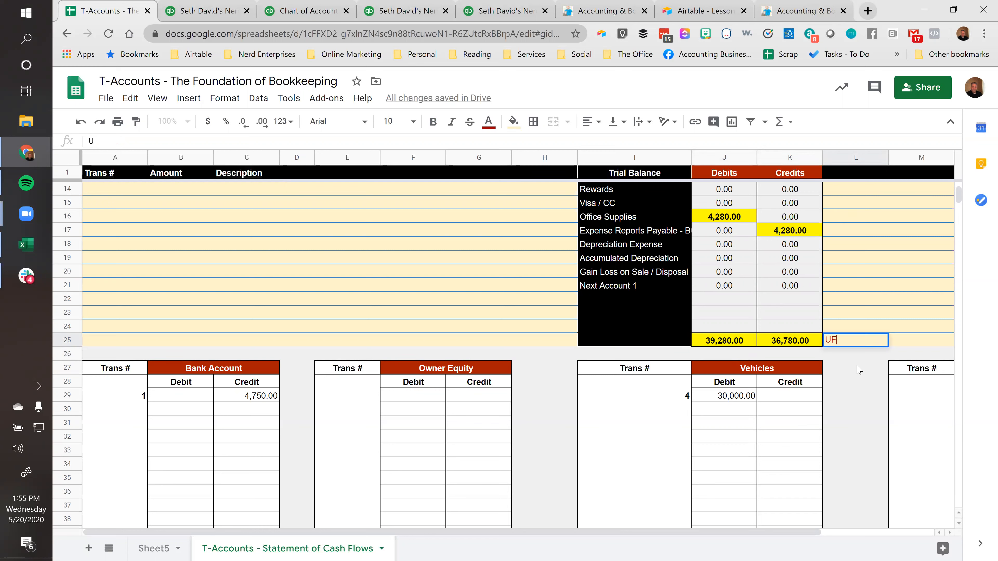
pyautogui.press('Return')
pyautogui.press('Up')
pyautogui.press('Delete')
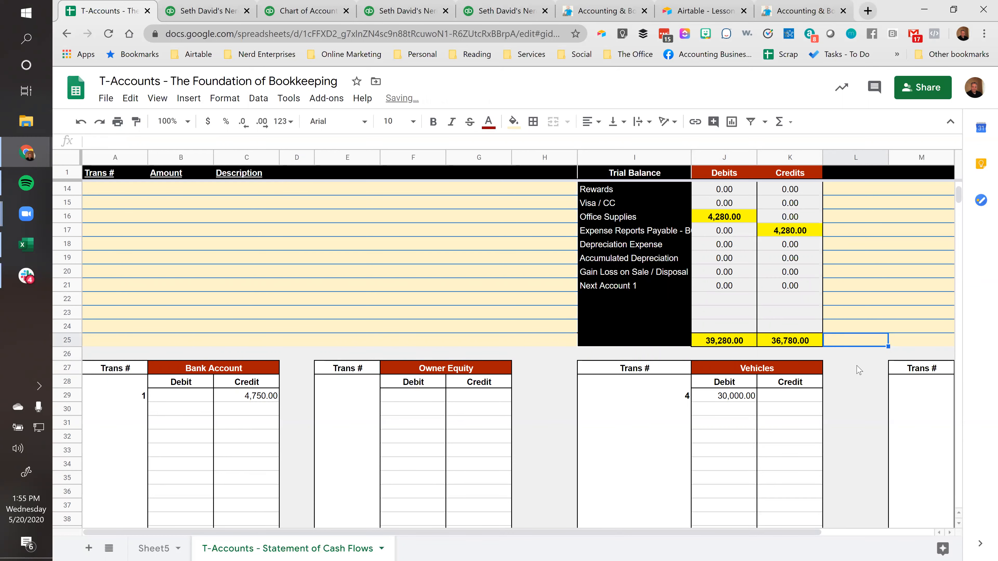
# Record transaction 4 in the second row of the Bank Account T-account with a 2,500 credit
pyautogui.scroll(-2, 858, 370)
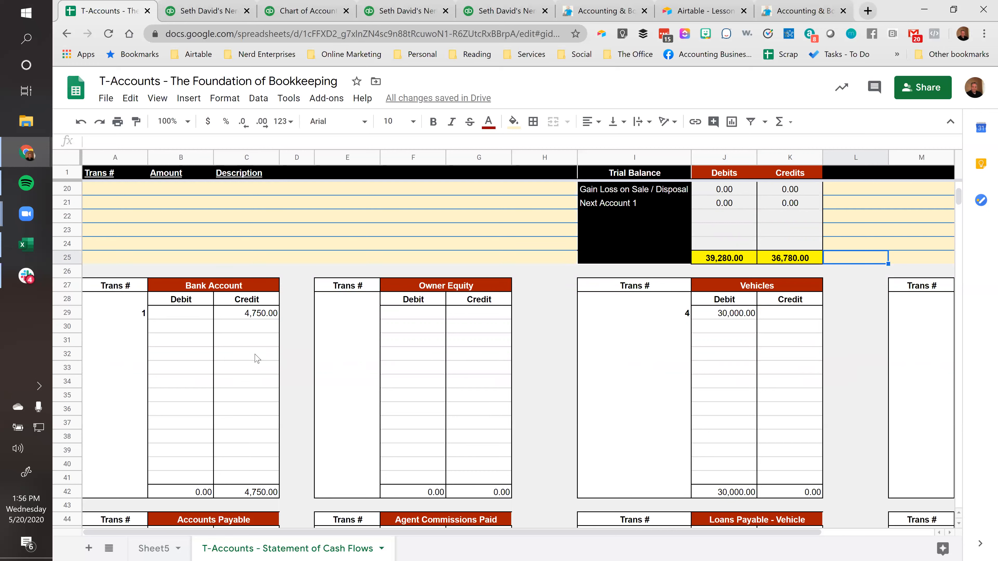
pyautogui.click(252, 330)
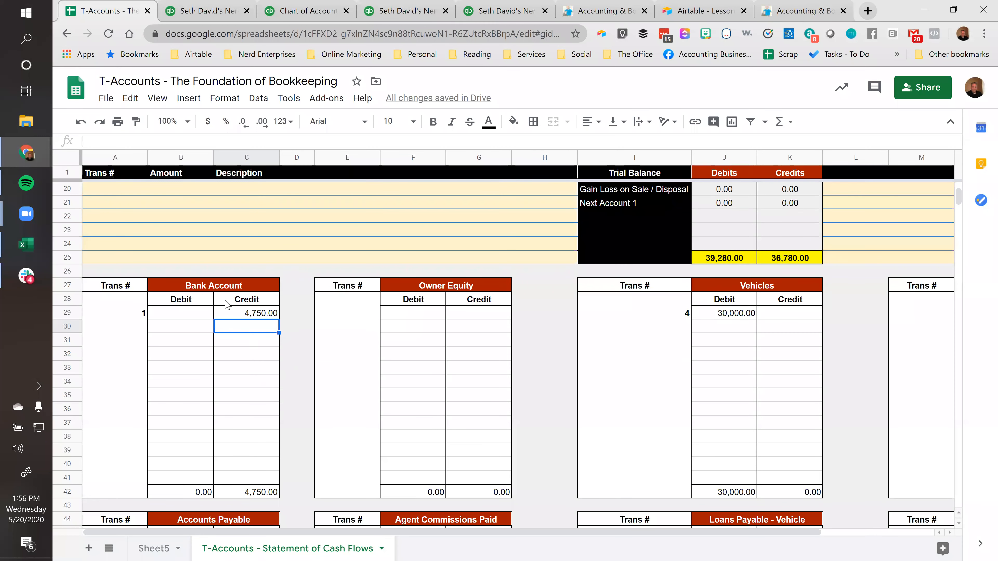
pyautogui.click(142, 330)
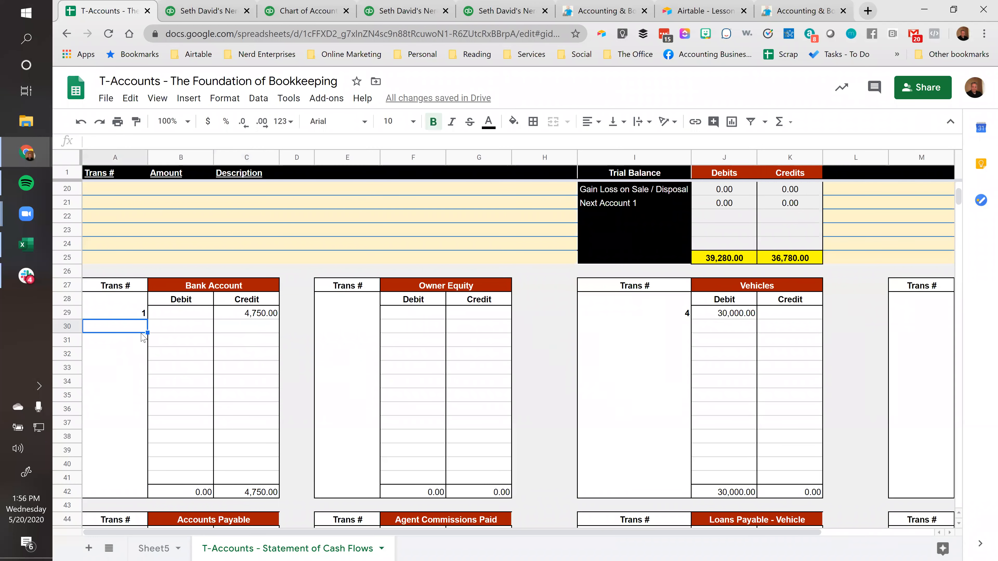
pyautogui.write('4')
pyautogui.press('Tab')
pyautogui.press('Tab')
pyautogui.write('2500')
pyautogui.press('Tab')
pyautogui.press('Left')
pyautogui.press('Left')
pyautogui.press('Left')
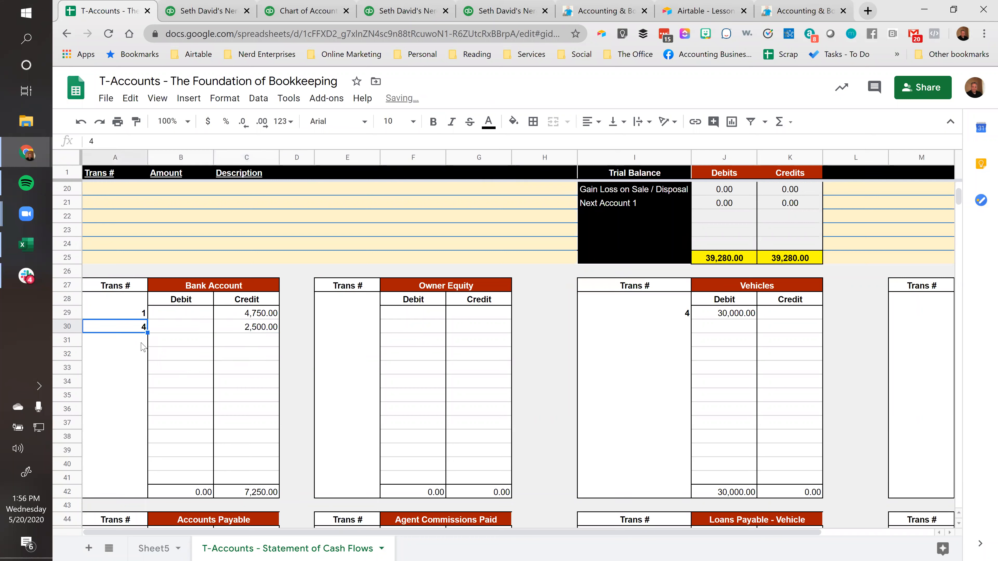
pyautogui.press('Right')
pyautogui.press('Right')
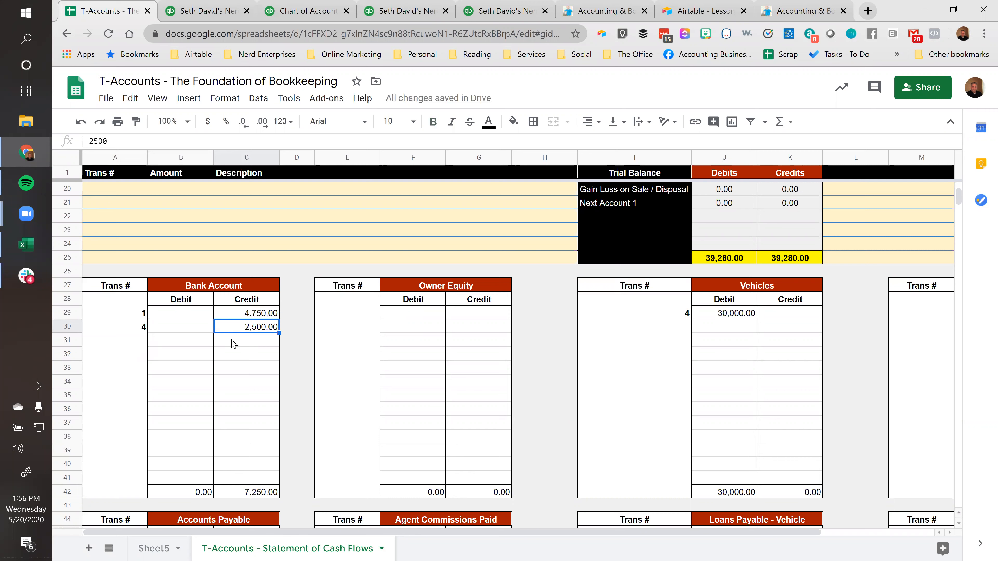
# Compare the trial balance debit and credit totals and review the transaction 4 entries in the Bank Account and Vehicles T-accounts
pyautogui.moveTo(720, 257); pyautogui.dragTo(805, 265)
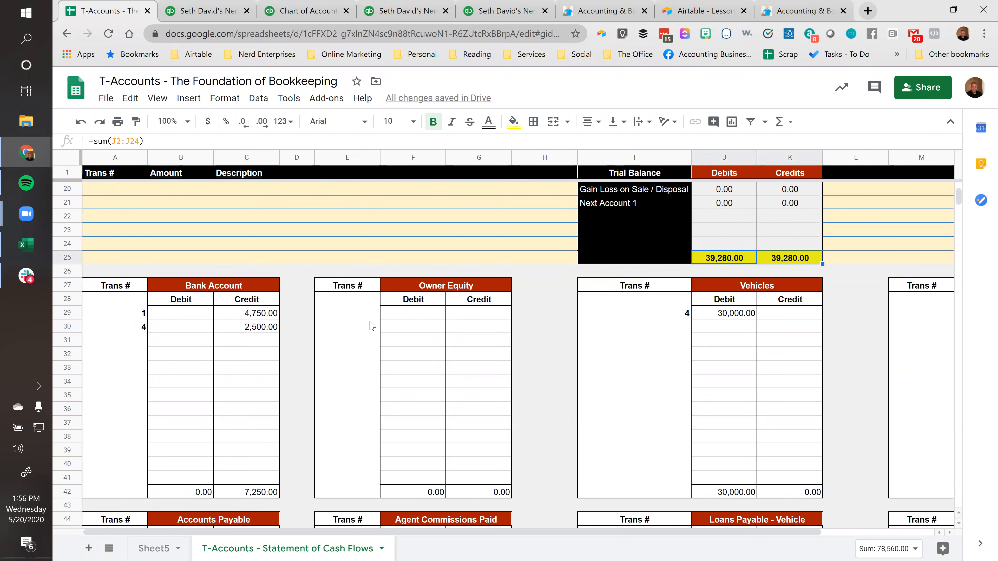
pyautogui.click(261, 330)
pyautogui.moveTo(128, 329); pyautogui.dragTo(128, 329)
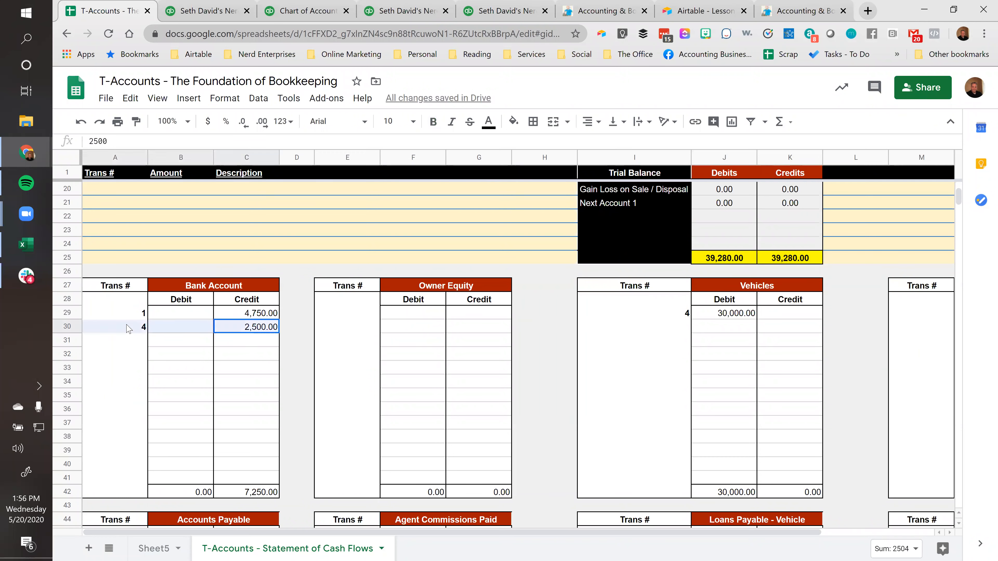
pyautogui.click(236, 330)
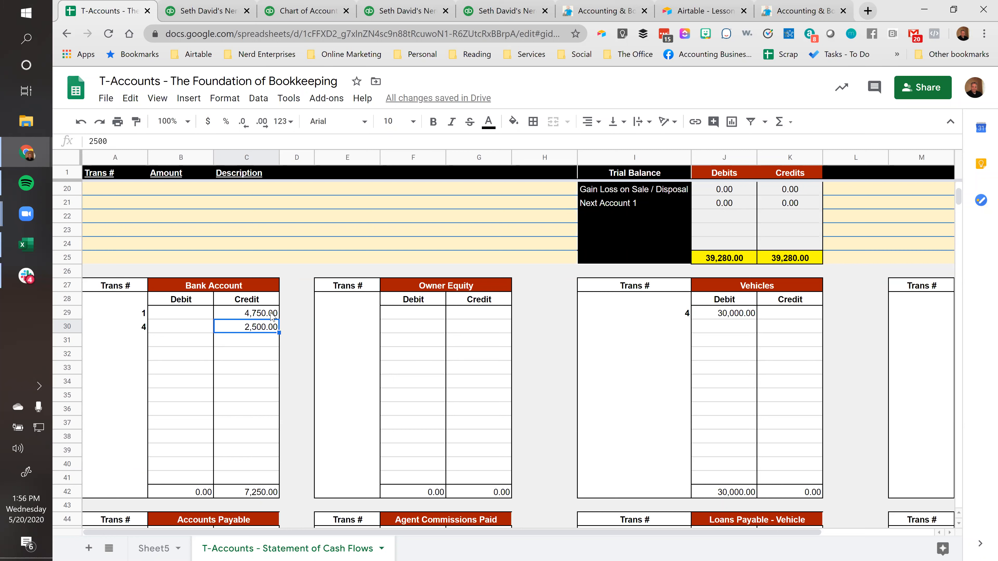
pyautogui.moveTo(138, 329); pyautogui.dragTo(284, 332)
pyautogui.click(771, 331)
pyautogui.moveTo(752, 313); pyautogui.dragTo(796, 330)
pyautogui.click(784, 327)
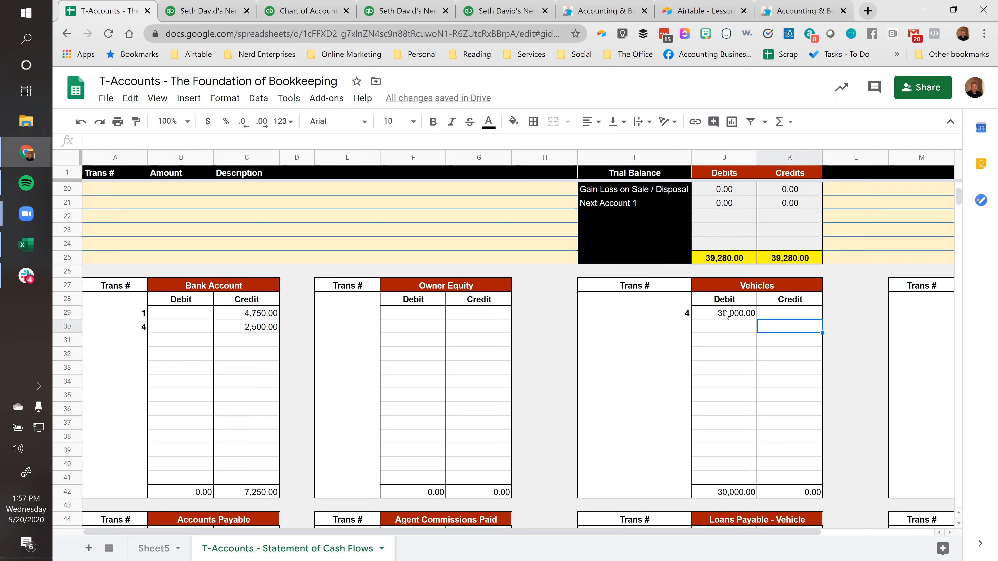
pyautogui.click(726, 315)
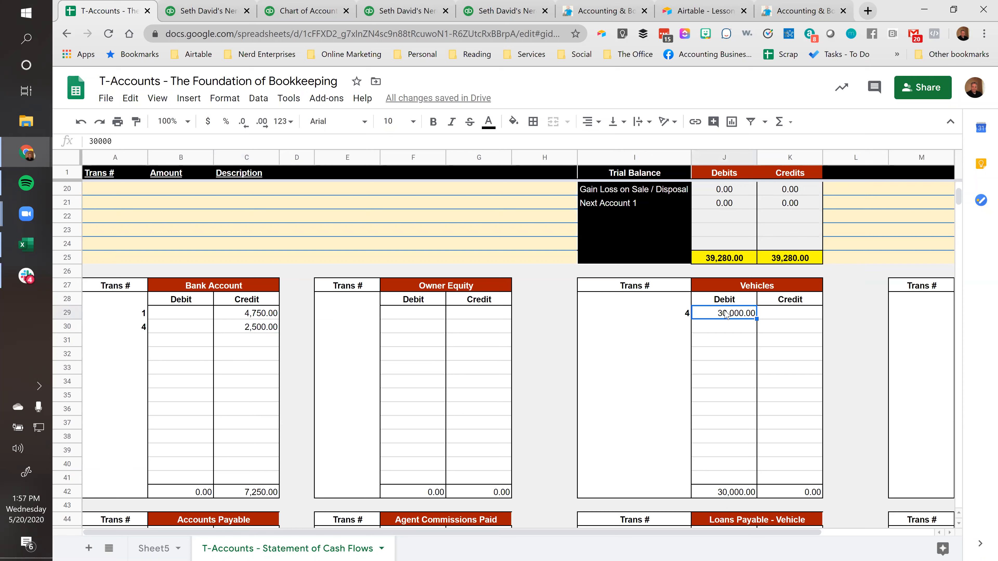
pyautogui.click(252, 330)
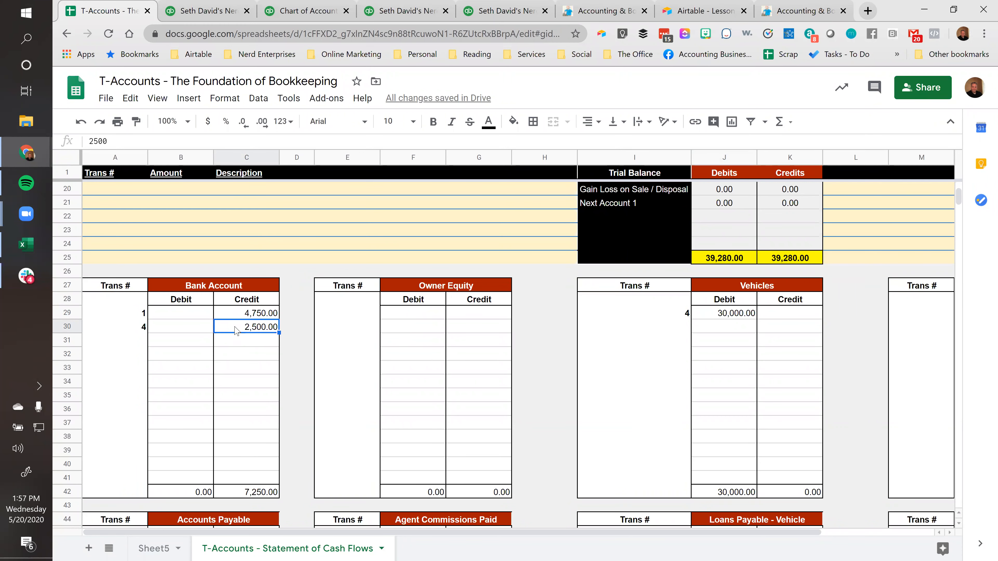
pyautogui.click(146, 328)
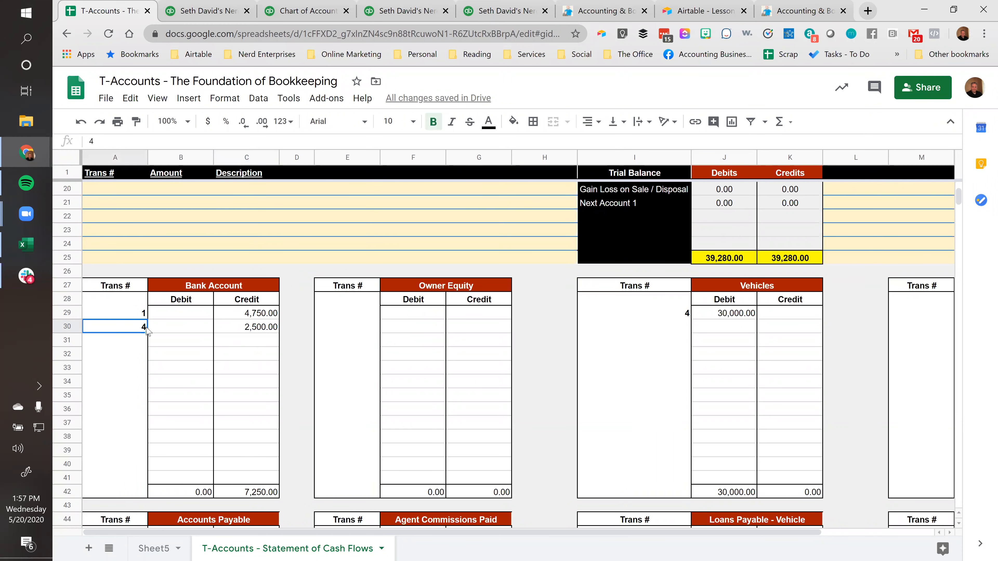
pyautogui.scroll(2, 153, 334)
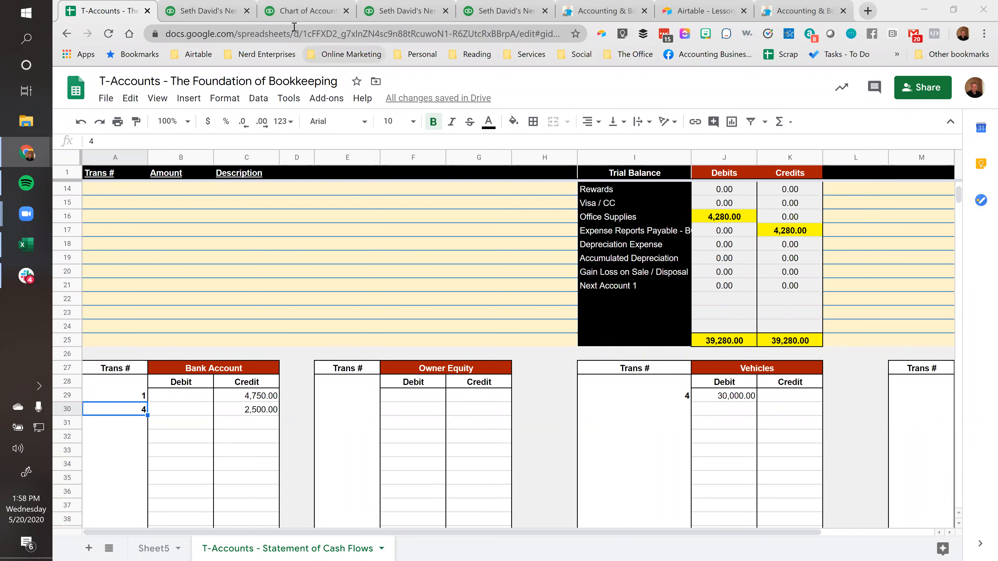
# Switch to QuickBooks Online, view a blank bill form, and leave it without saving
pyautogui.click(214, 11)
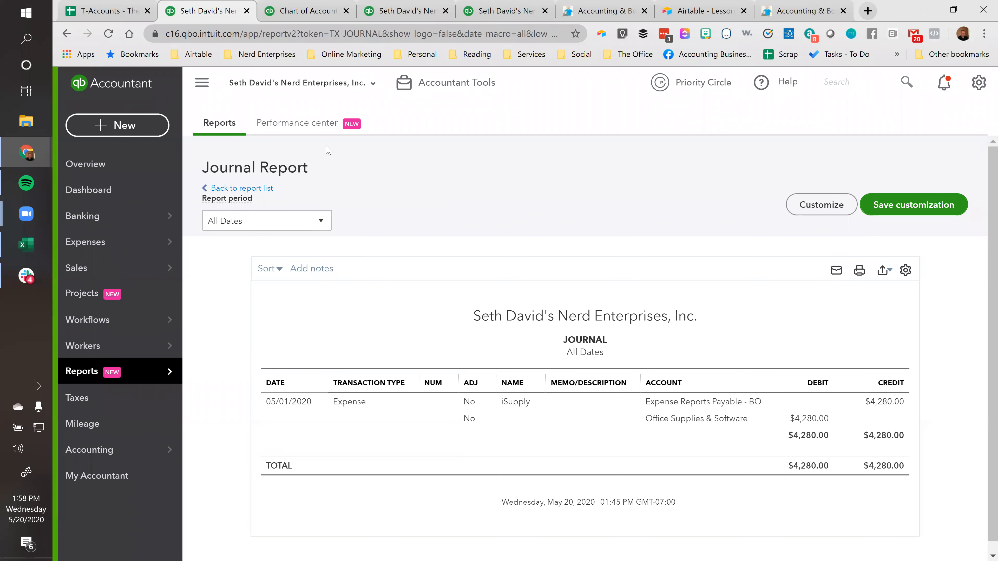
pyautogui.click(130, 128)
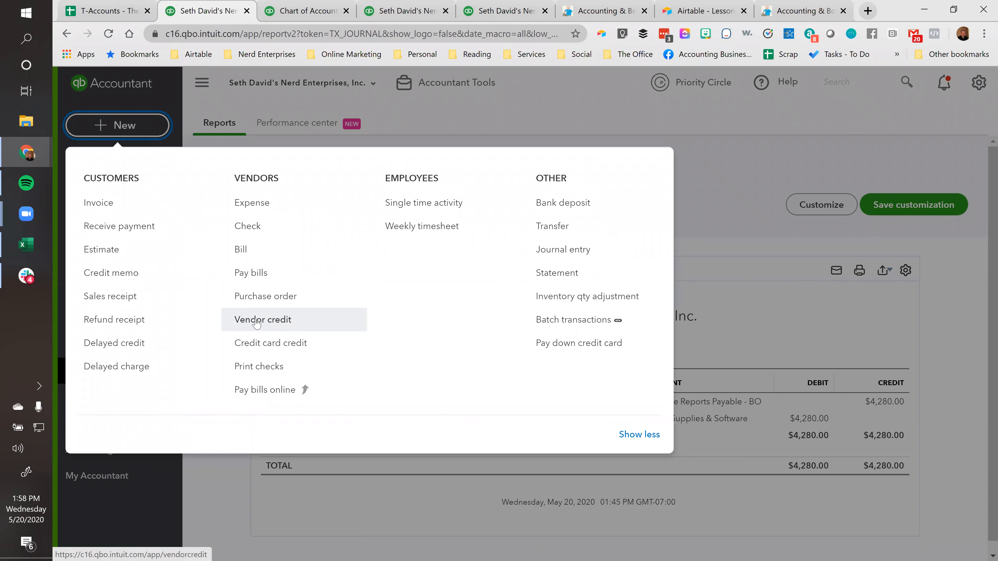
pyautogui.click(244, 251)
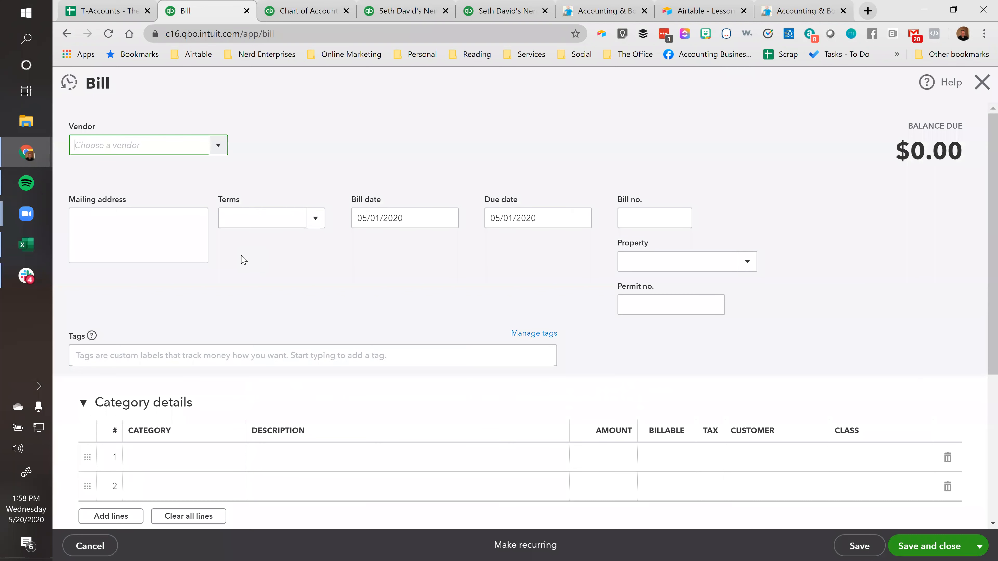
pyautogui.click(295, 161)
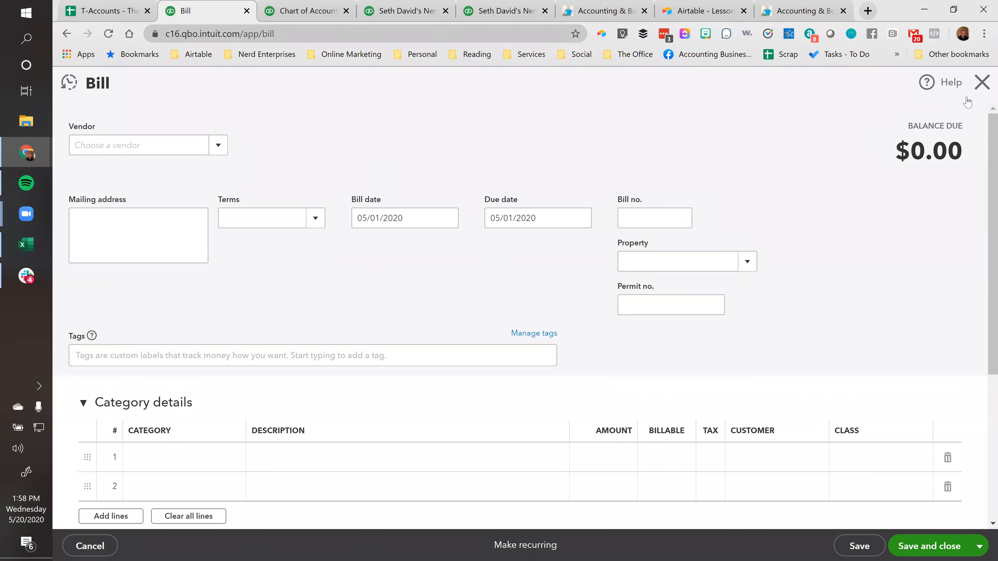
pyautogui.click(980, 83)
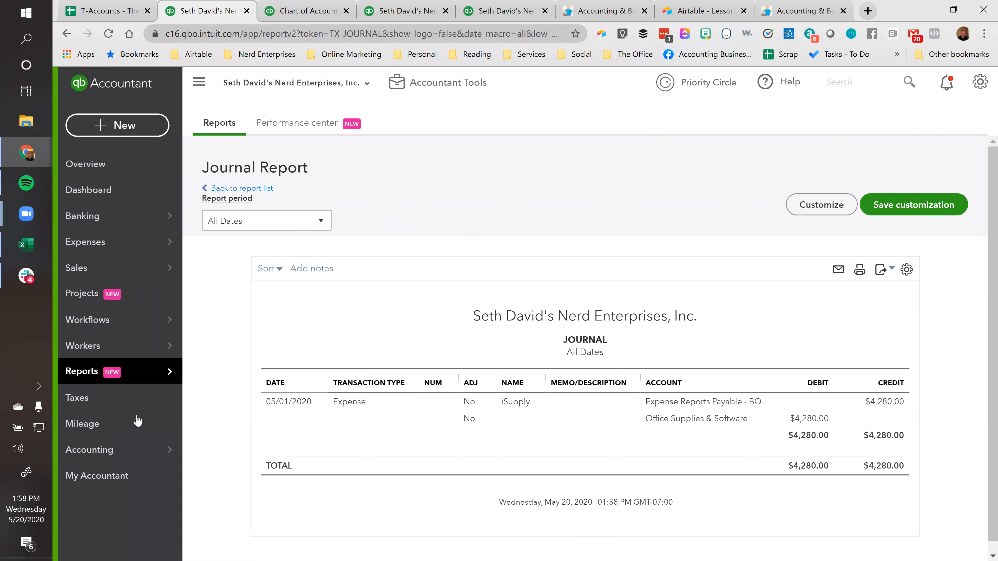
# Add an Other Expense account named "Prior Period Adjustments" to the chart of accounts
pyautogui.moveTo(130, 451)
pyautogui.click(231, 455)
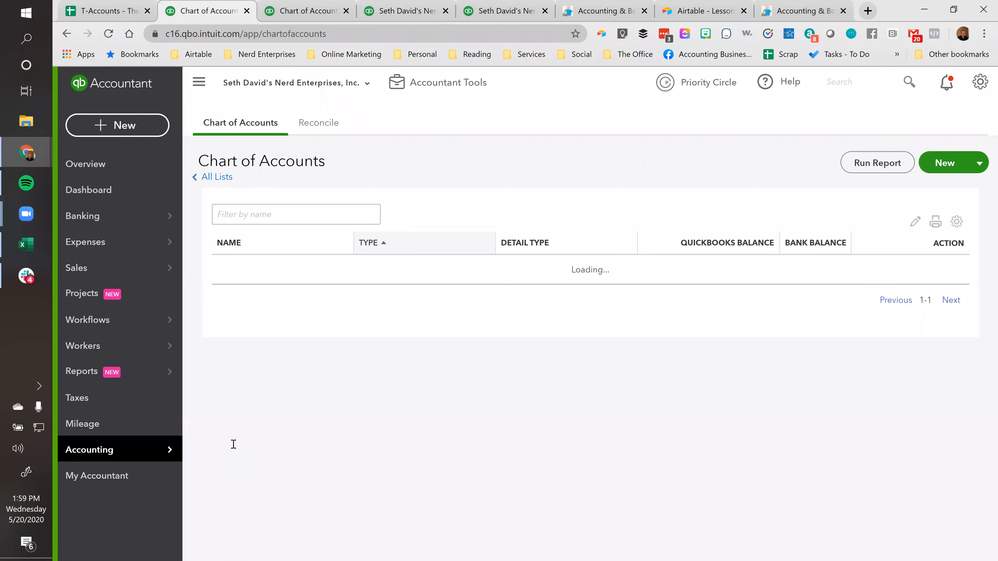
pyautogui.click(938, 162)
pyautogui.click(332, 178)
pyautogui.scroll(-3, 343, 311)
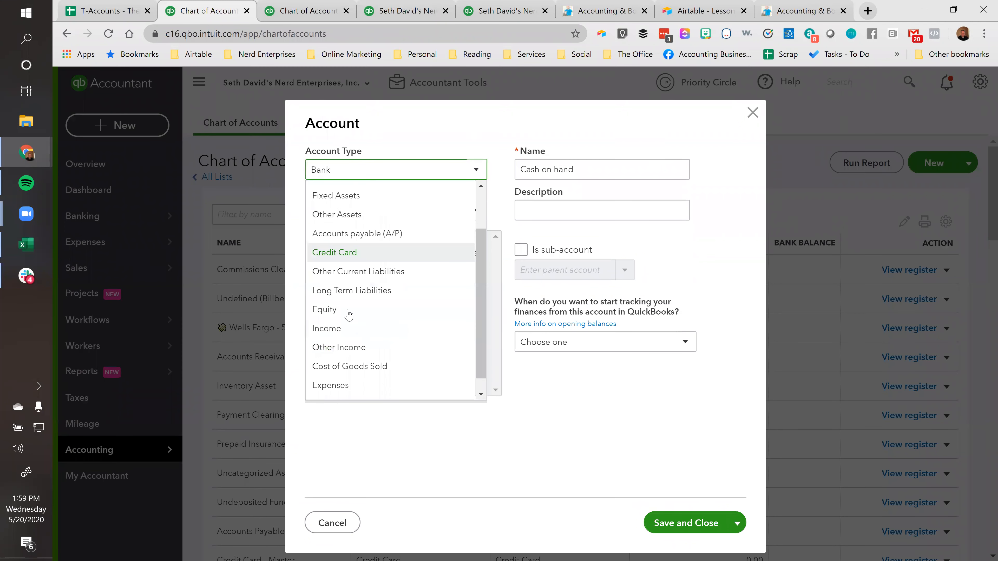
pyautogui.click(341, 389)
pyautogui.click(622, 172)
pyautogui.doubleClick(622, 172)
pyautogui.write('Pri')
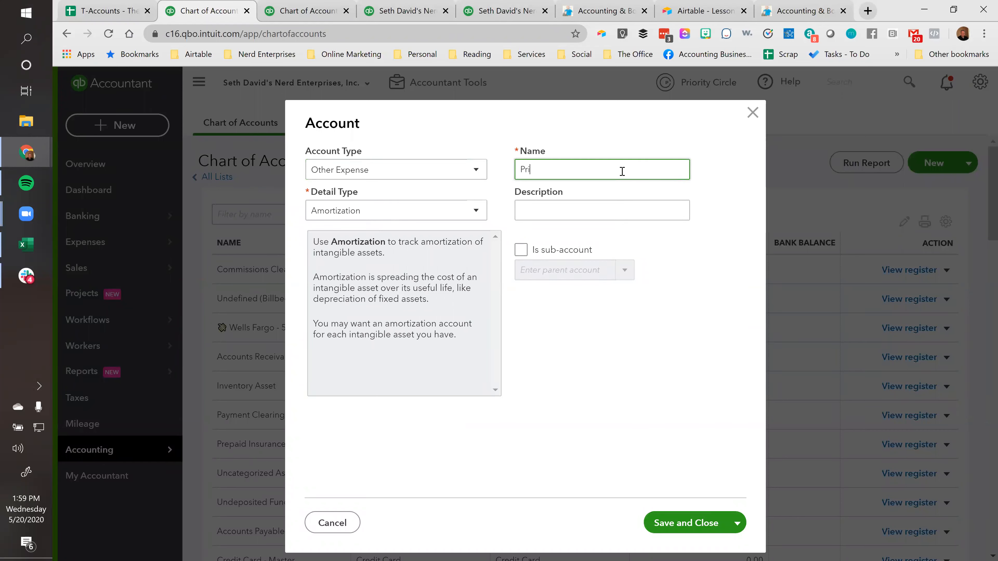
pyautogui.write('or Period Adjustments')
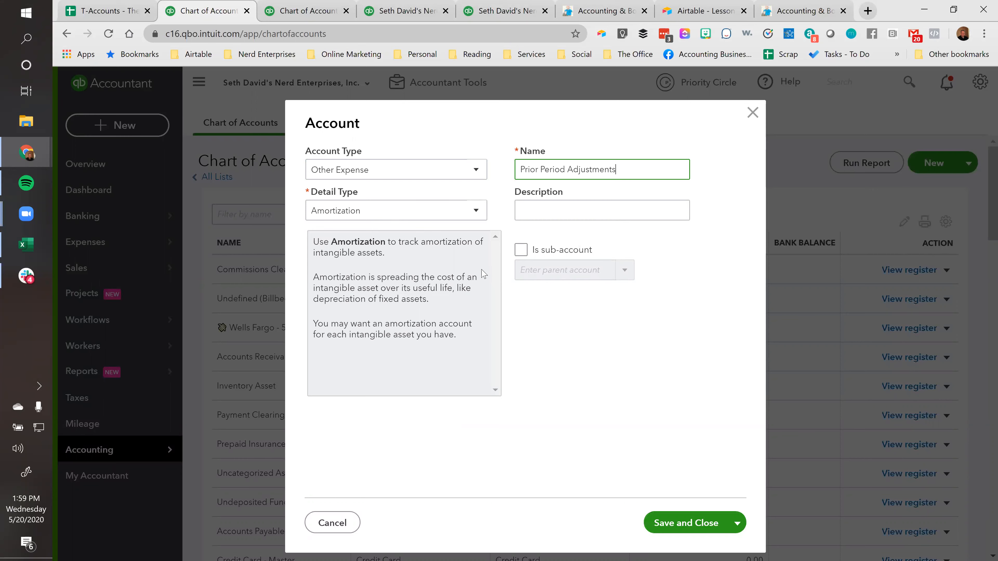
pyautogui.click(670, 531)
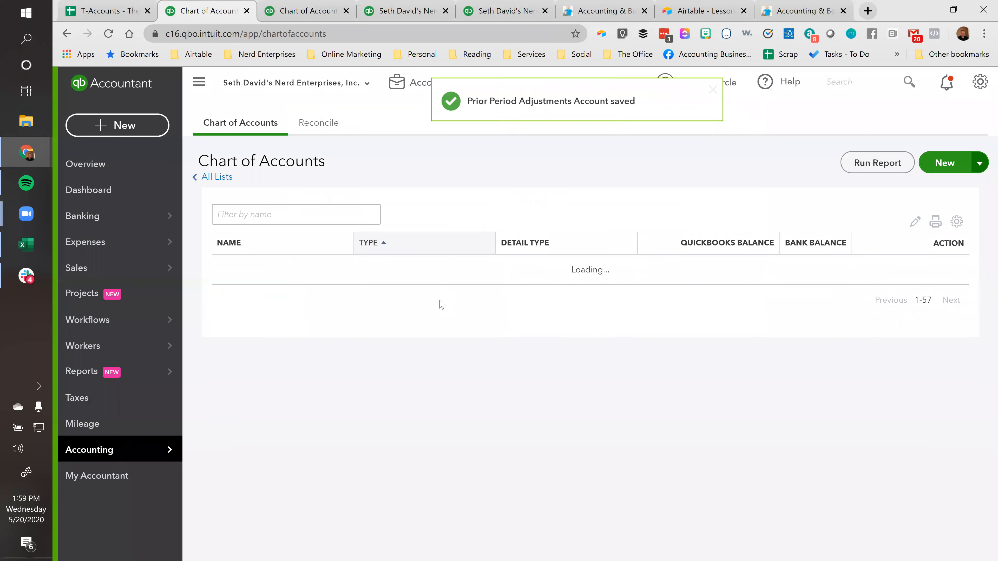